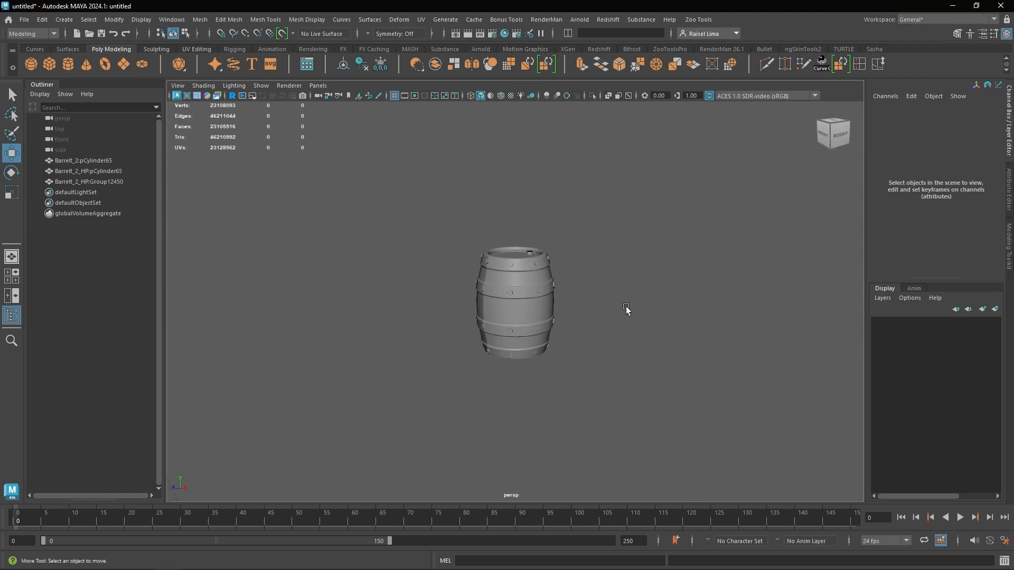
- Start a new project in the Project Window and browse for its location
left_click(30, 19)
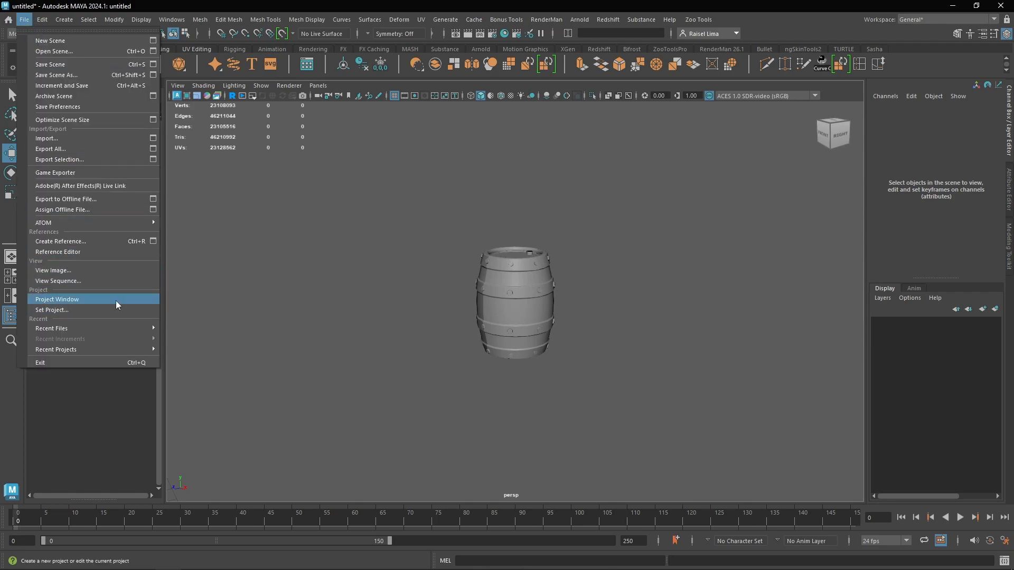
left_click(64, 19)
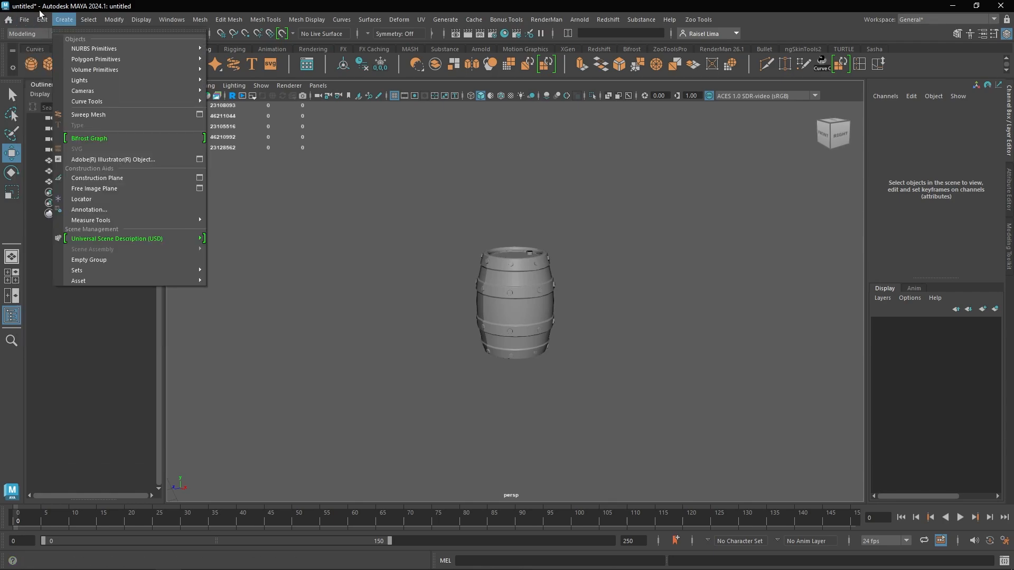
mouse_move(25, 19)
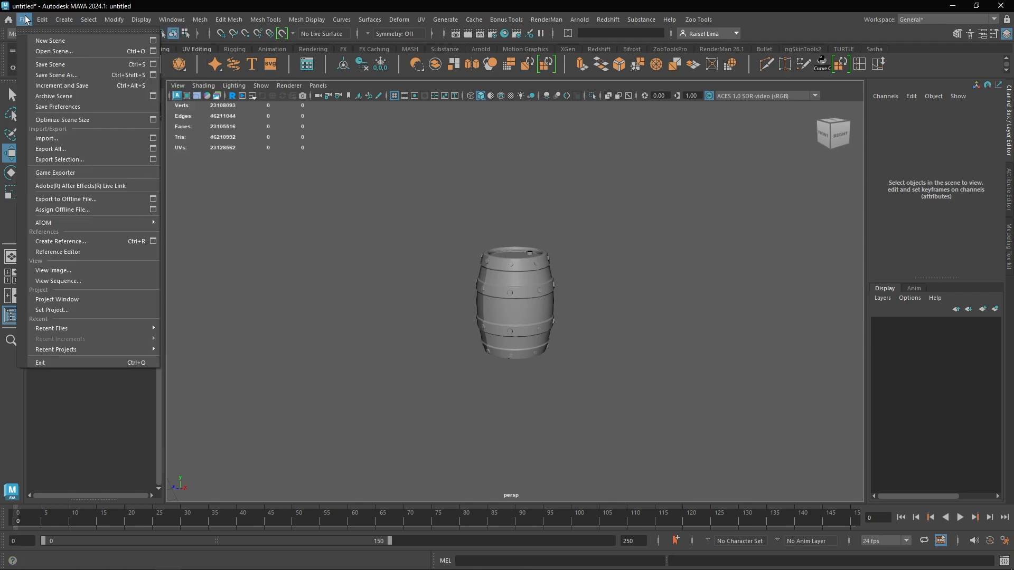
left_click(98, 300)
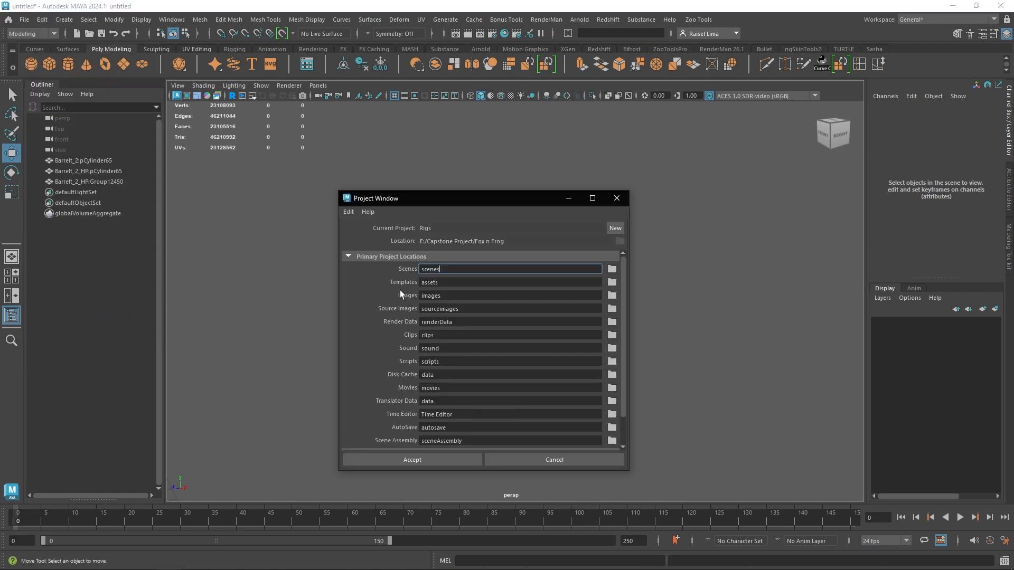
left_click(615, 228)
left_click(619, 241)
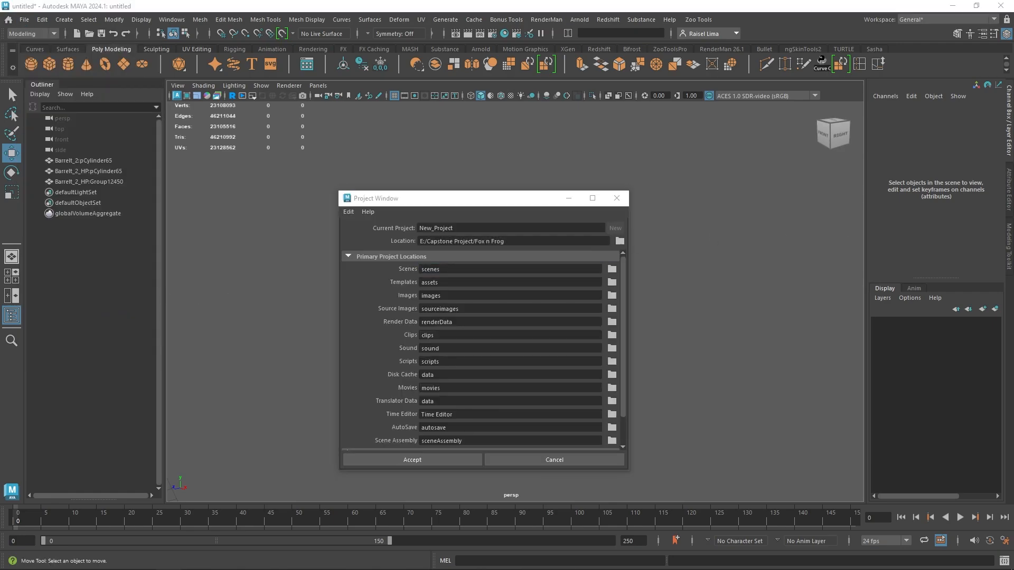
- Create a folder named Substance Tutorial in Documents and choose it as the new project's location
left_click_drag(952, 56, 448, 30)
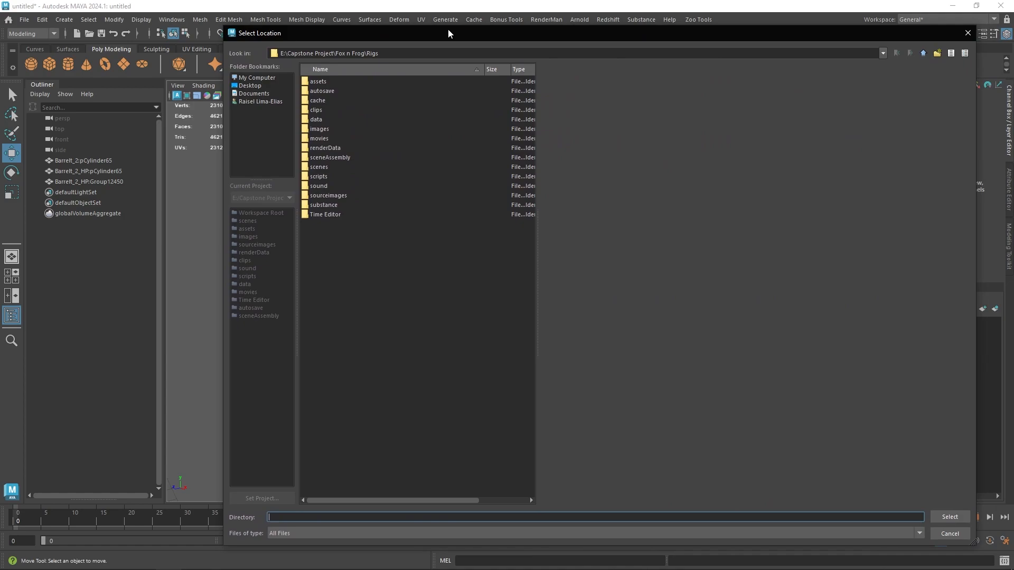
left_click(268, 93)
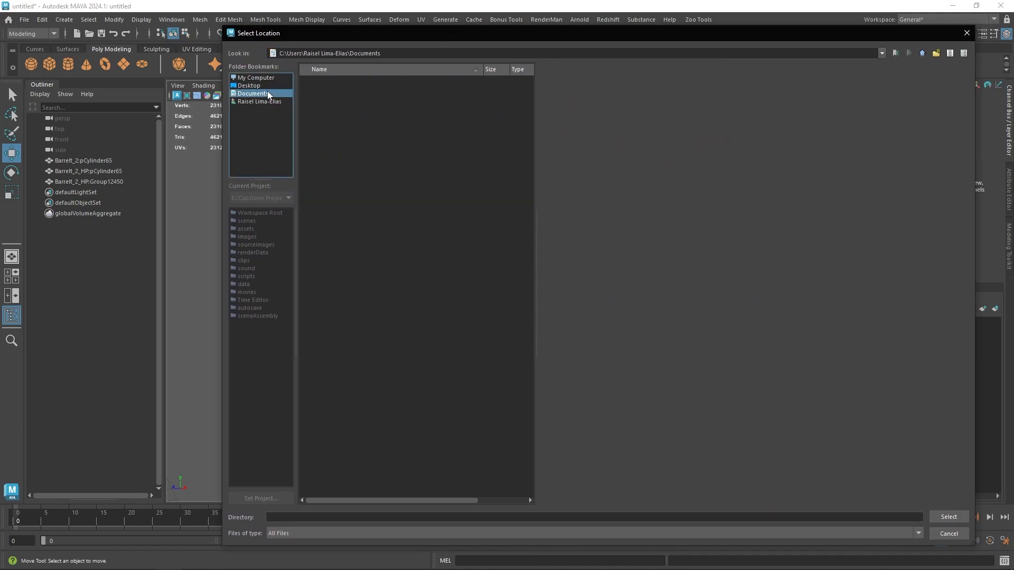
left_click(938, 54)
type("S")
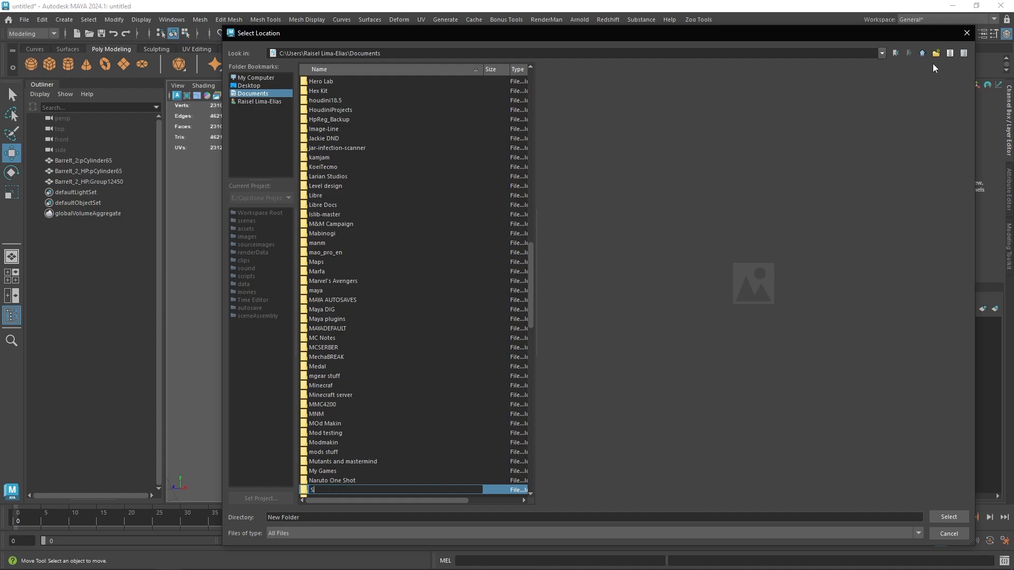
type("ubstance Tutorial")
key("Return")
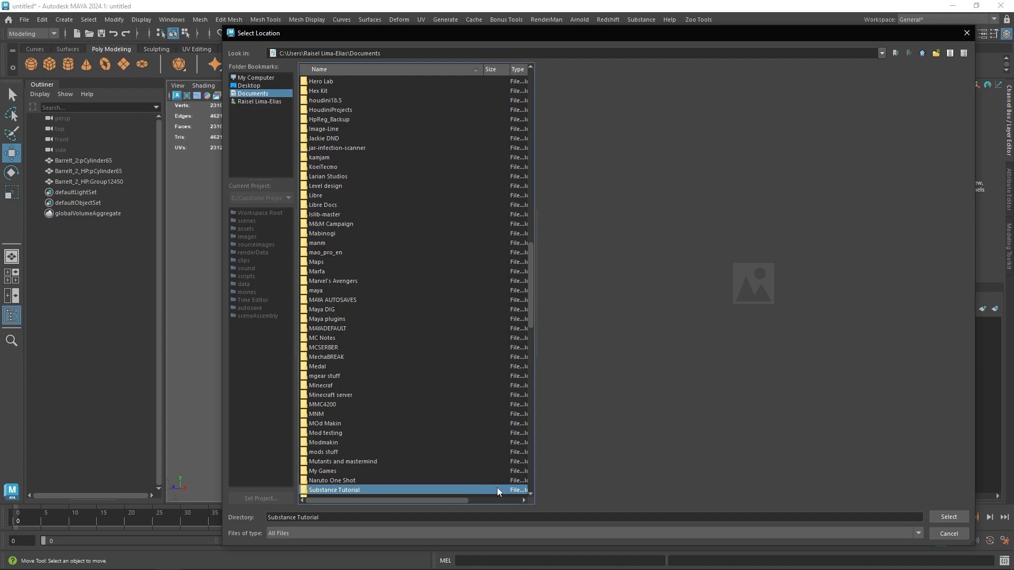
double_click(482, 489)
left_click(959, 518)
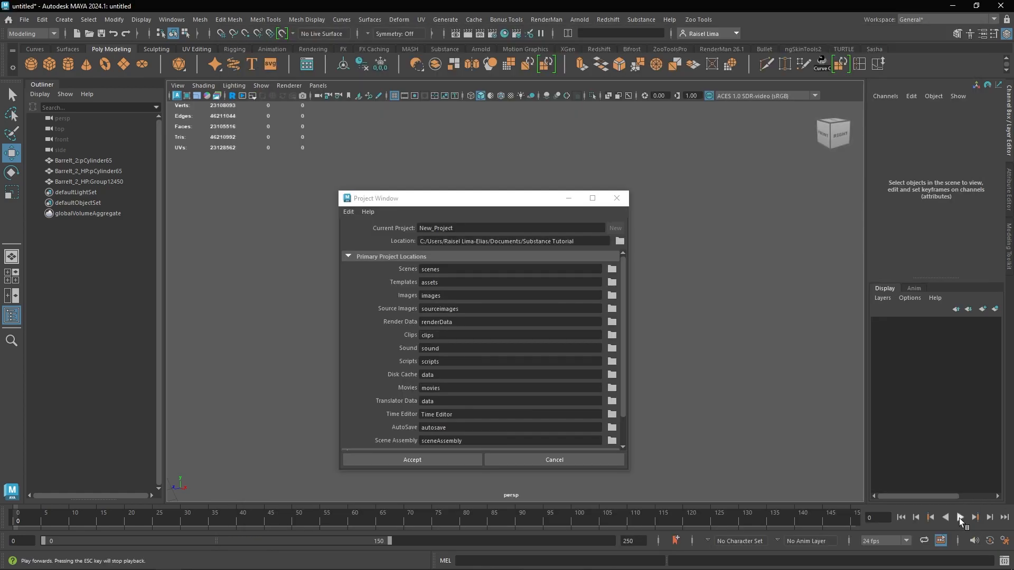
- Name the new project Sub TUT and accept the default primary project locations
double_click(501, 228)
key("BackSpace")
type("Sub")
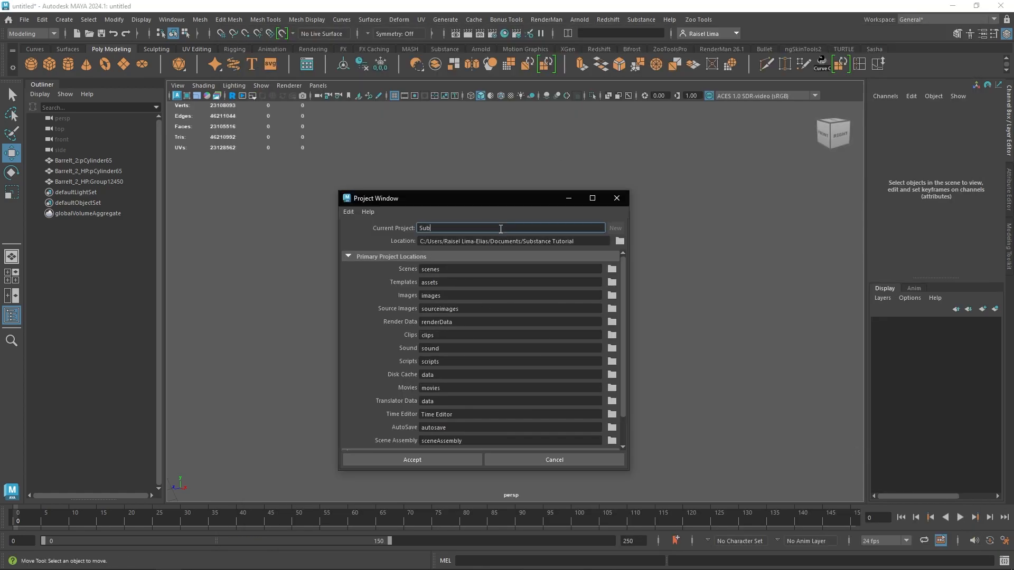
type(" TUT")
scroll(428, 339, "down", 3)
scroll(419, 405, "up", 3)
left_click(454, 460)
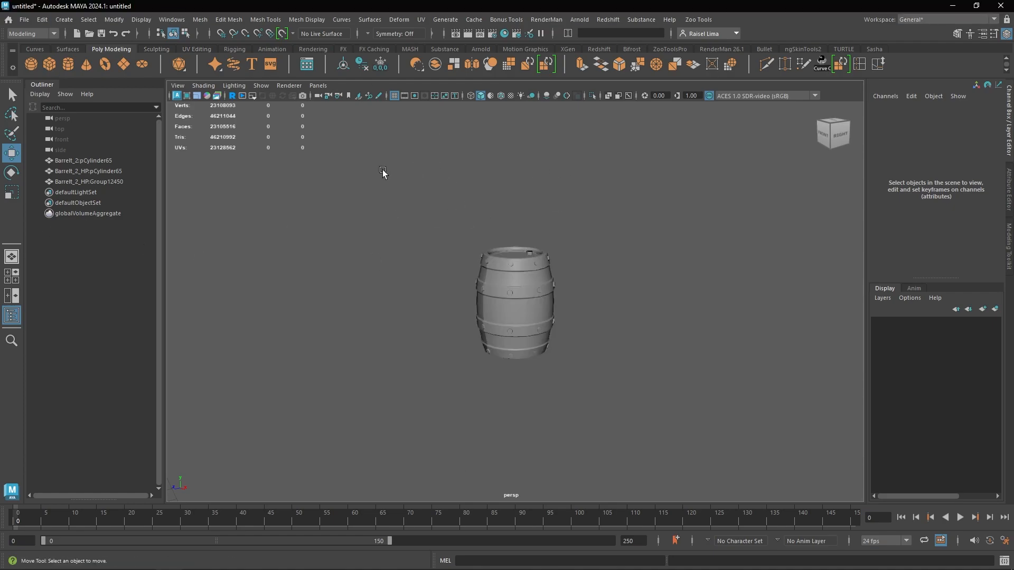
- Save the scene as a Maya ASCII file named Barrel in the project's scenes folder
key("q")
key("ctrl+shift+s")
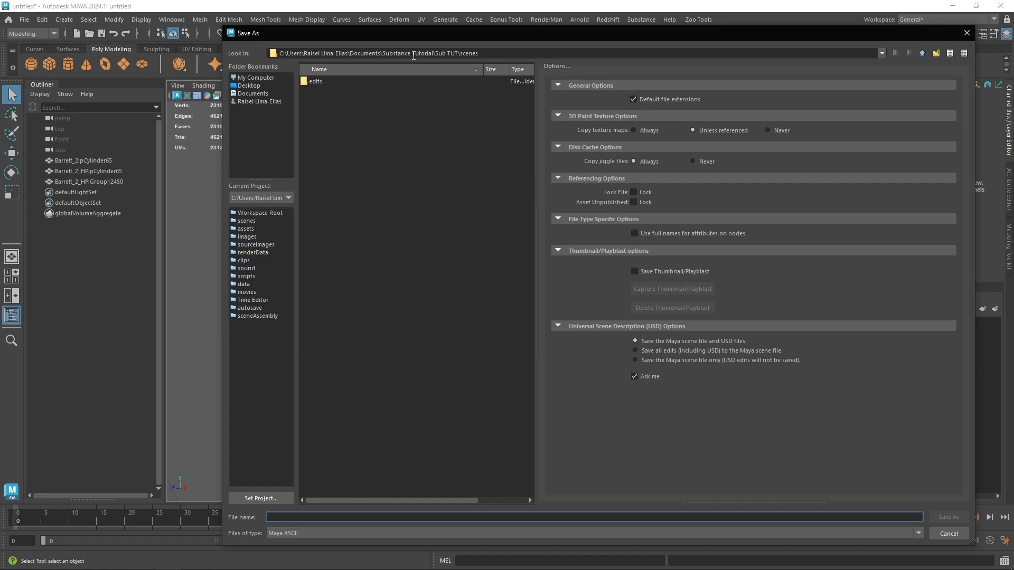
left_click(428, 136)
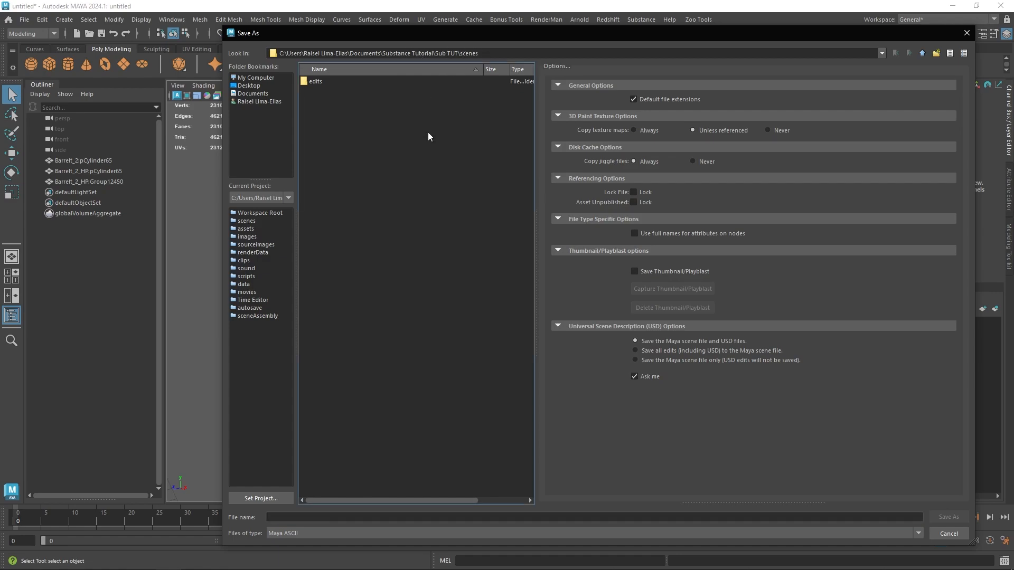
left_click(373, 518)
type("Barrel")
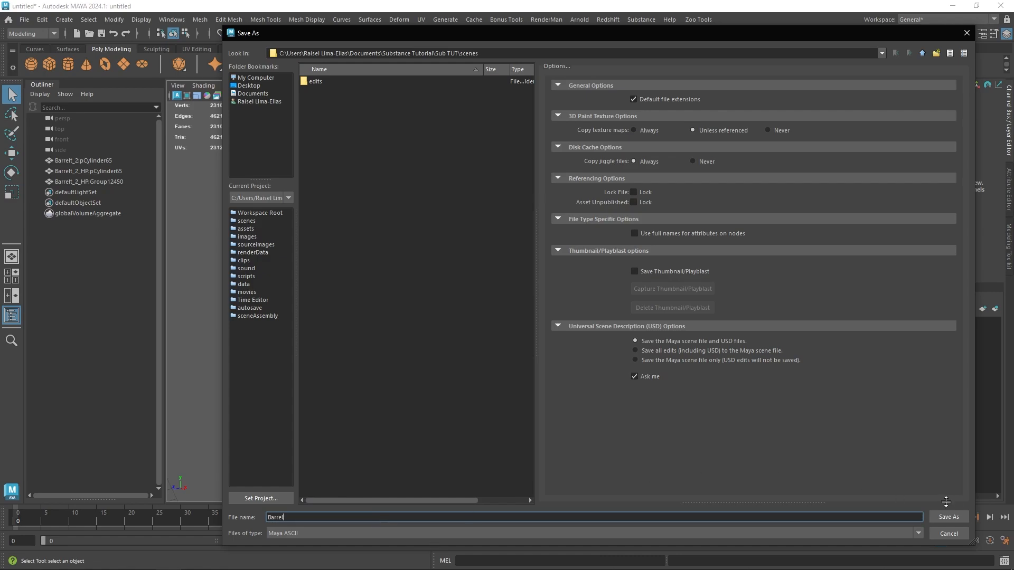
left_click(949, 517)
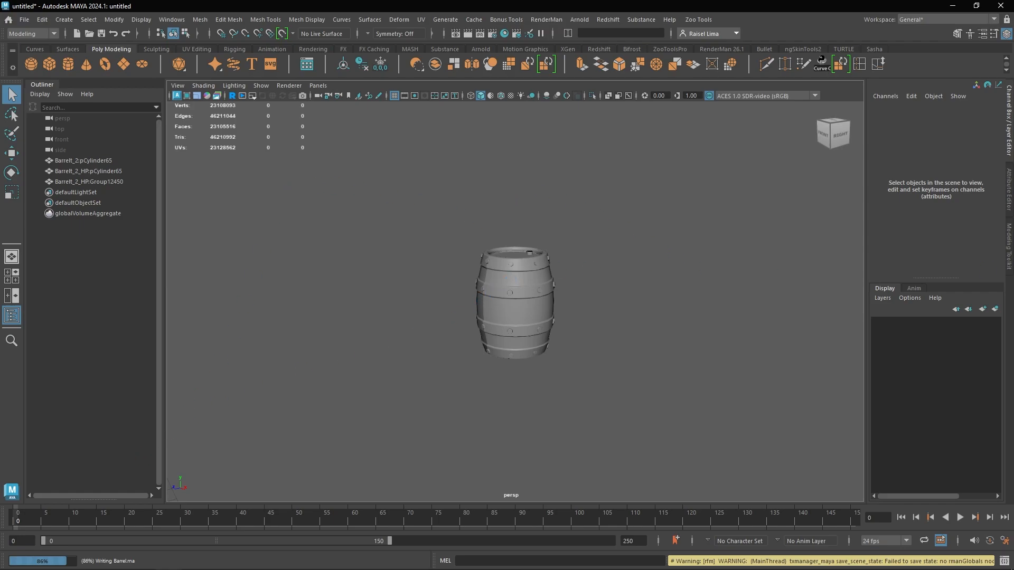
key("w")
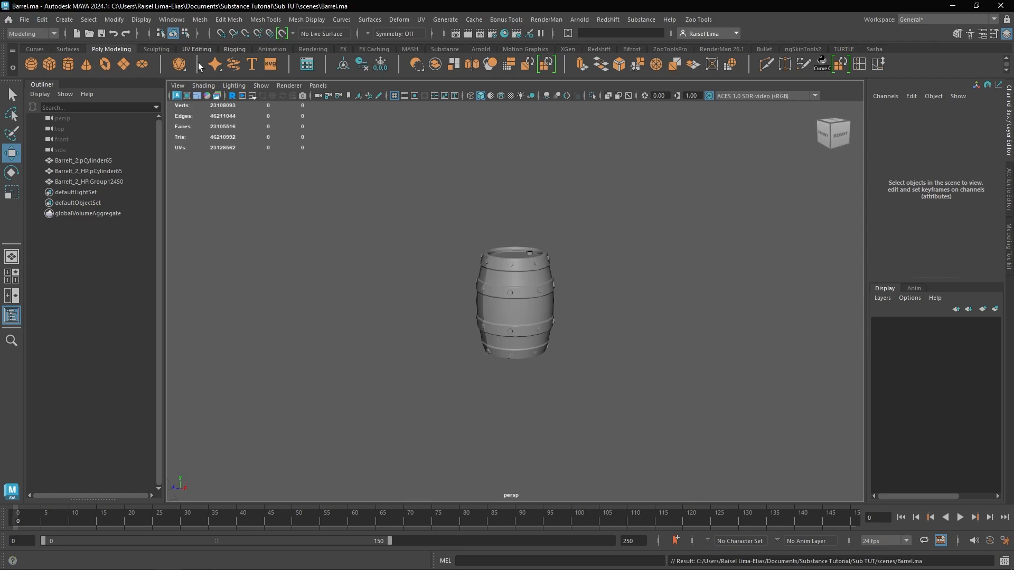
- Examine the barrel meshes by selecting Barrelt_2:pCylinder65, Barrelt_2_HP:pCylinder65 and Barrelt_2_HP:Group12450 in turn and comparing their polygon density
left_click(117, 161)
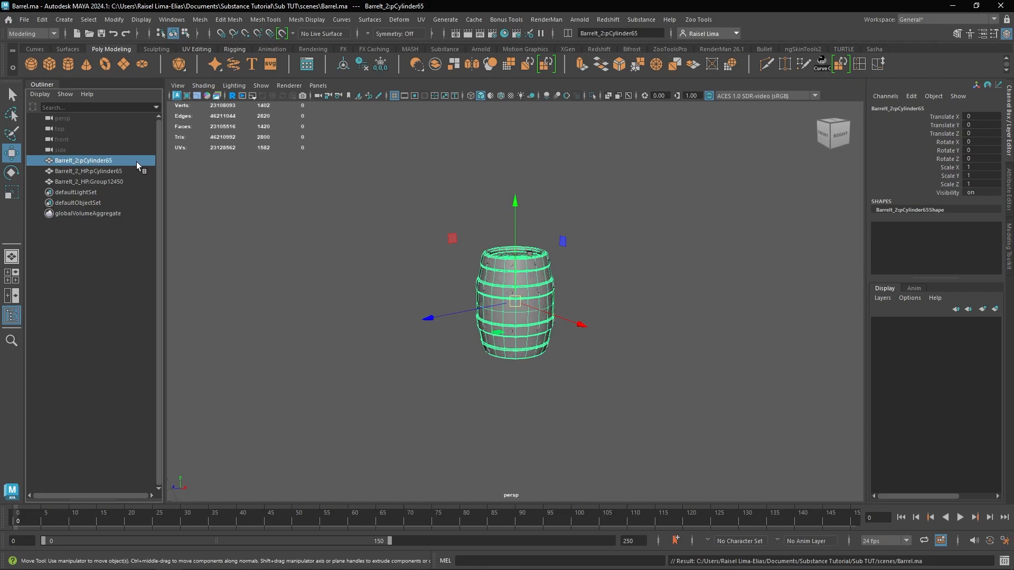
left_click_drag(634, 280, 508, 281, "alt")
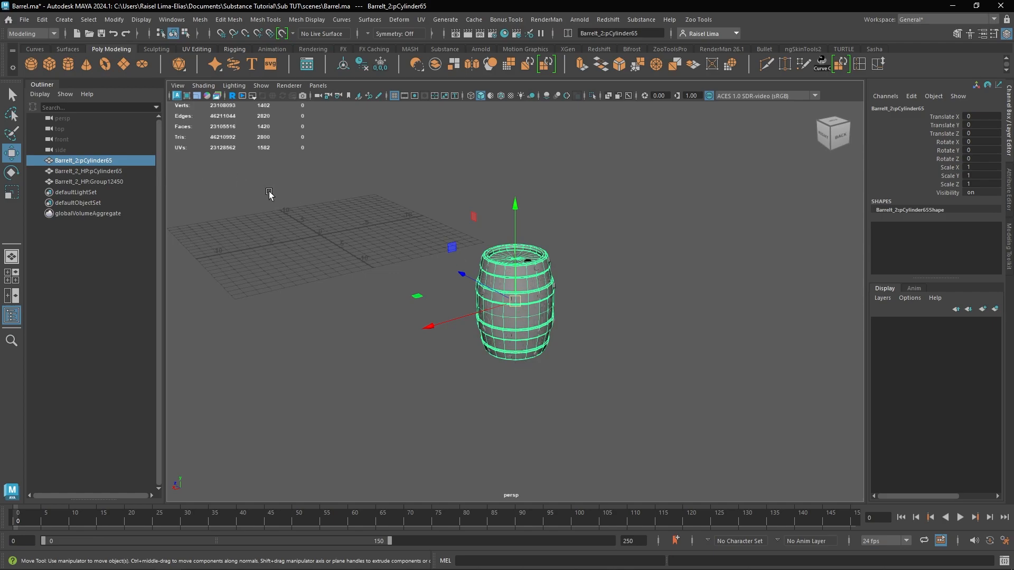
left_click(136, 172)
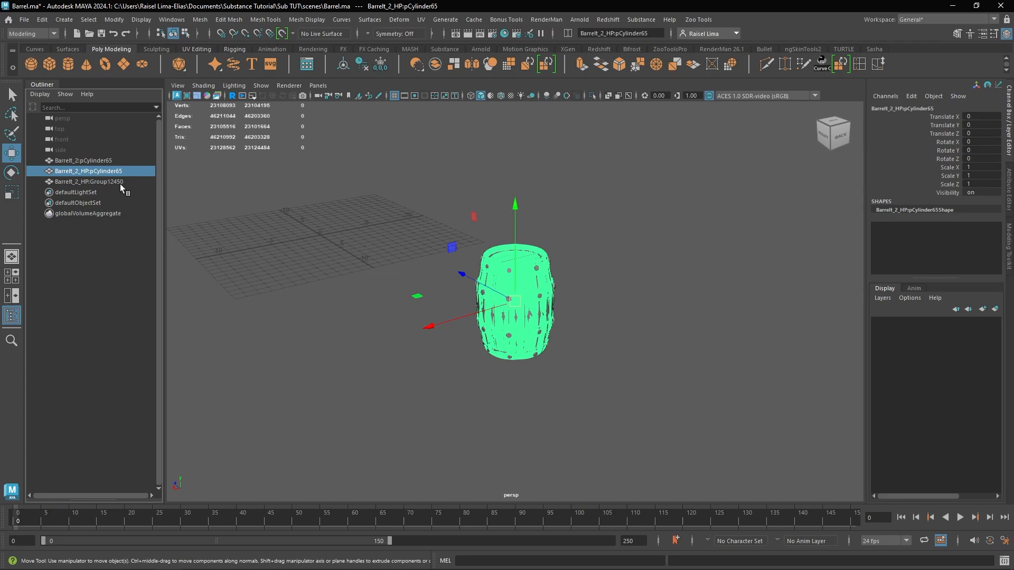
left_click(128, 179)
left_click(128, 172)
left_click(133, 180)
left_click(125, 170)
left_click(128, 159)
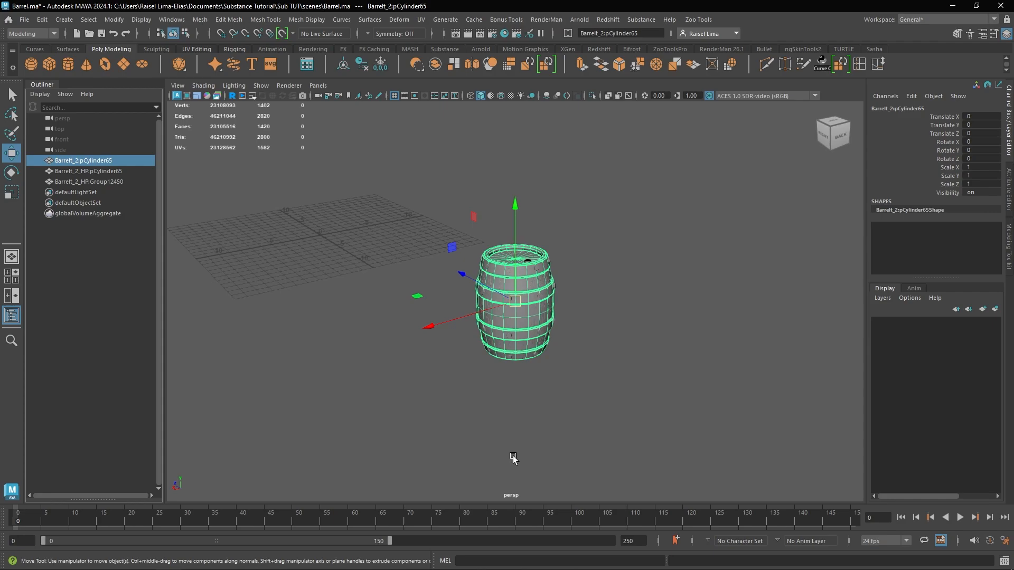
left_click(134, 170)
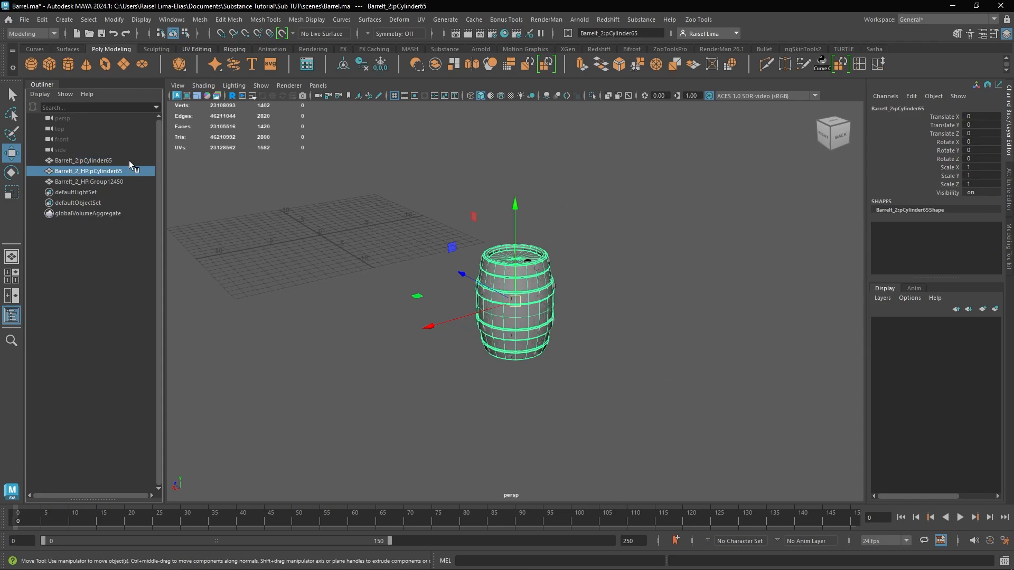
left_click(127, 160)
left_click(125, 171)
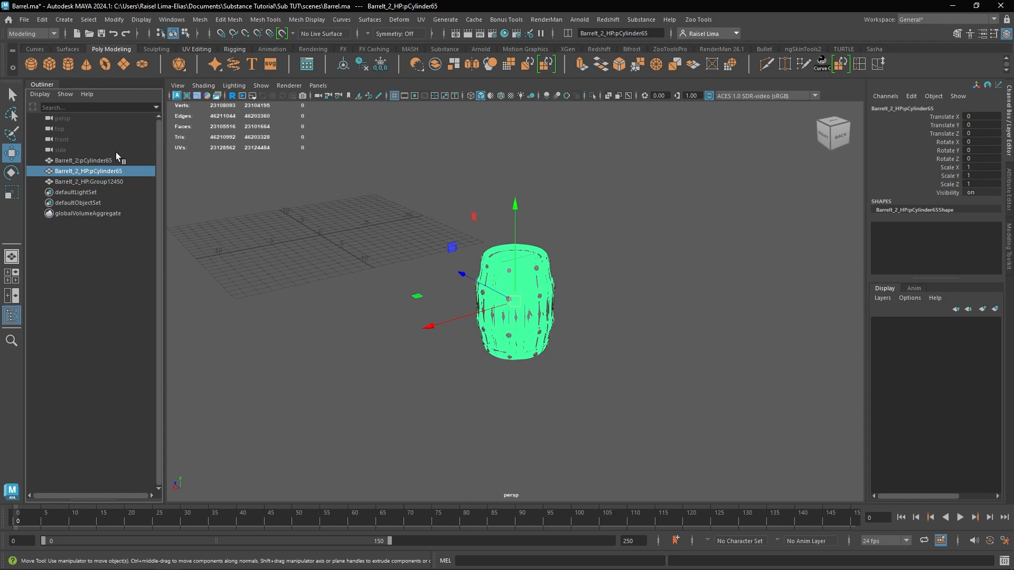
left_click(128, 160)
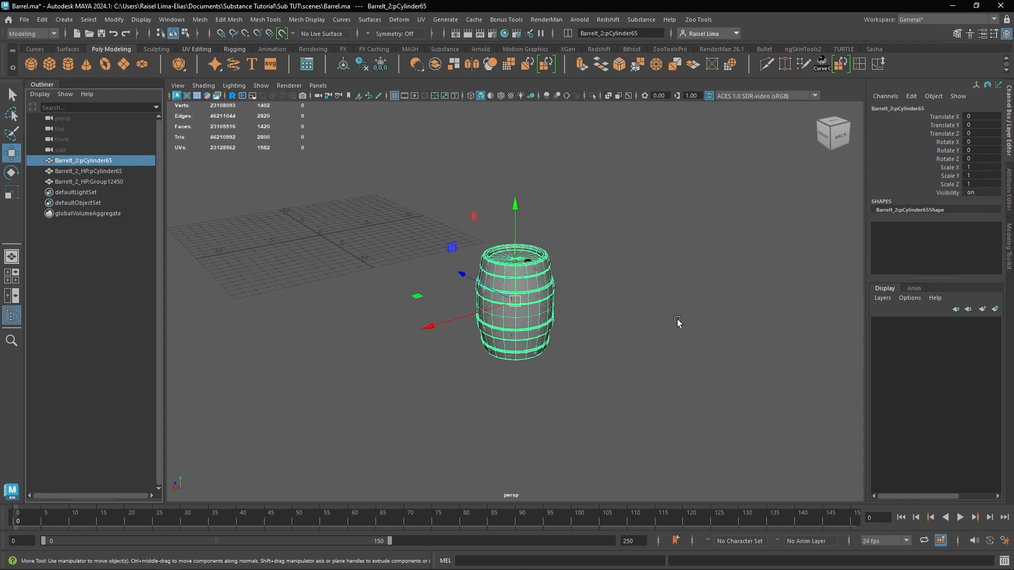
- Select the low-poly barrel Barrelt_2:pCylinder65 and start an Export Selection with the OBJexport file type
left_click(25, 21)
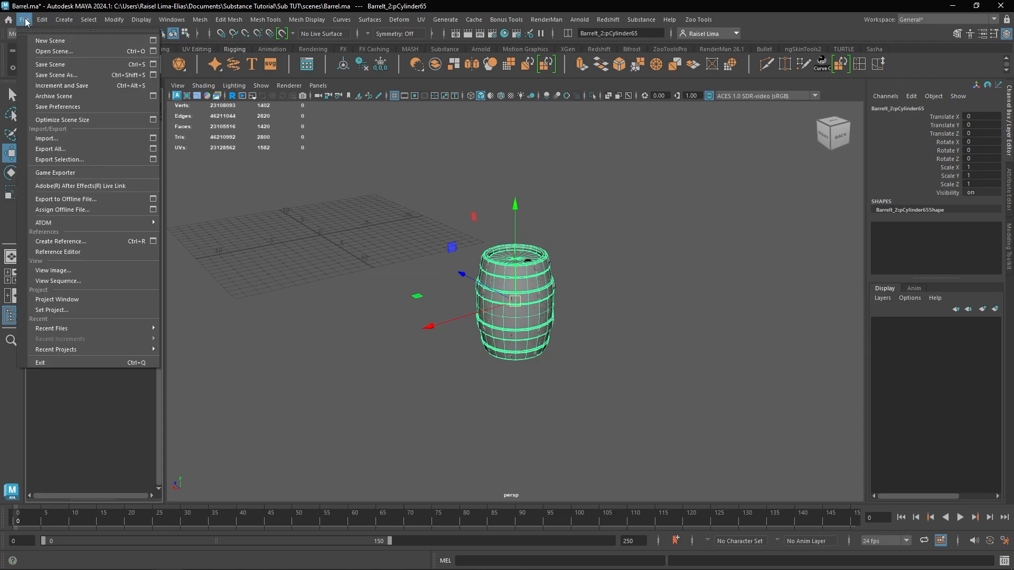
left_click(559, 273)
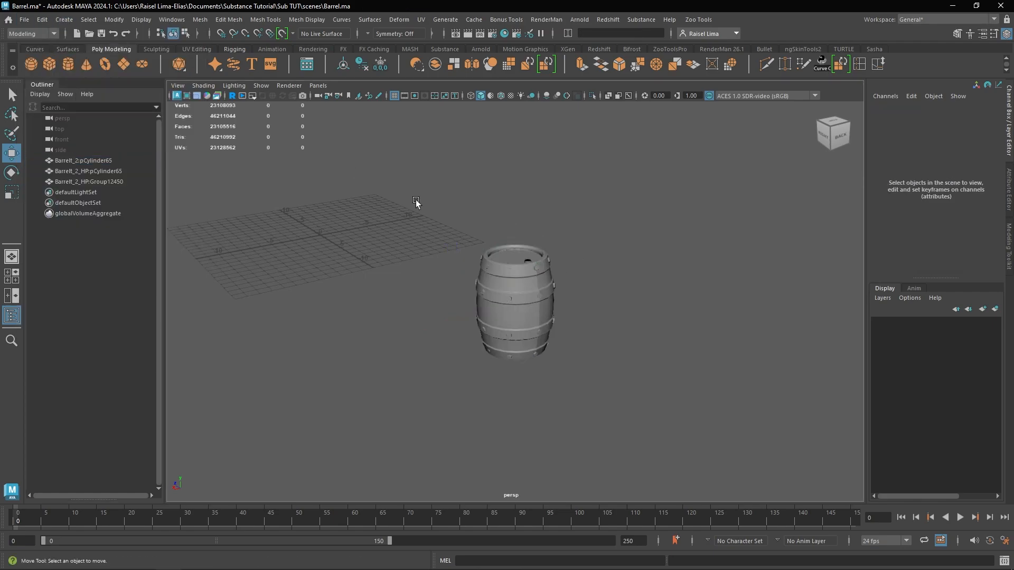
left_click(111, 159)
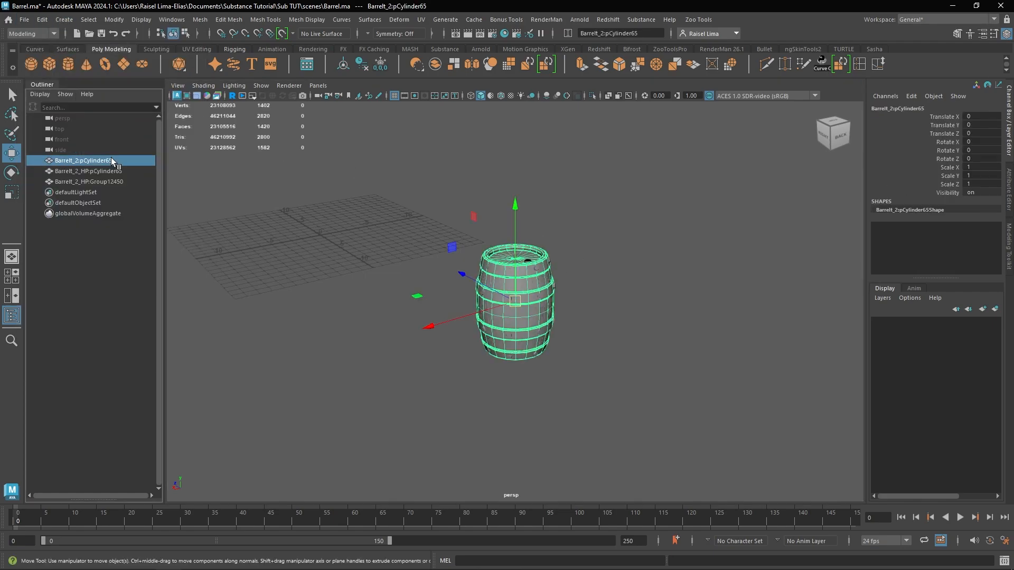
left_click(24, 20)
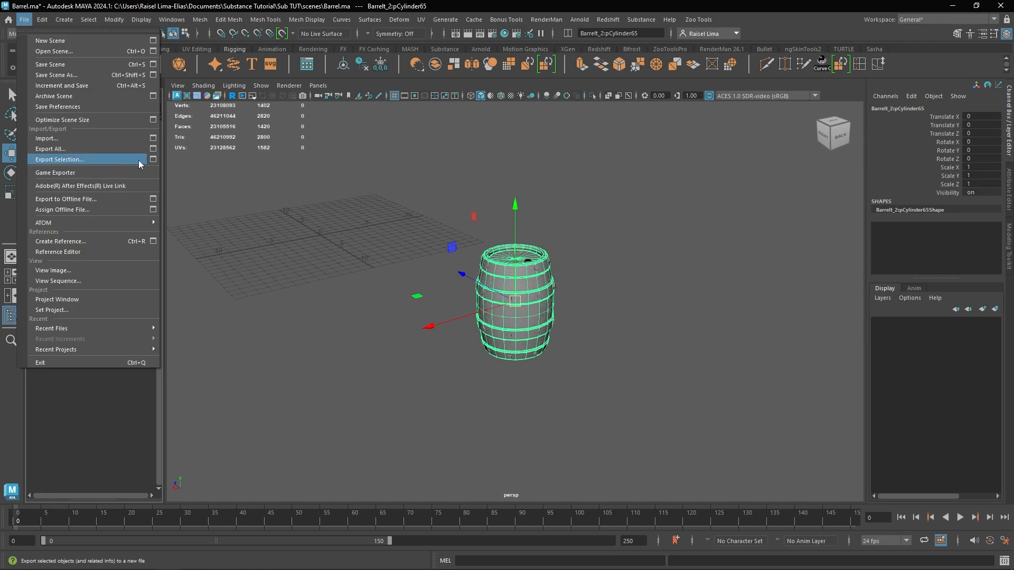
left_click(153, 159)
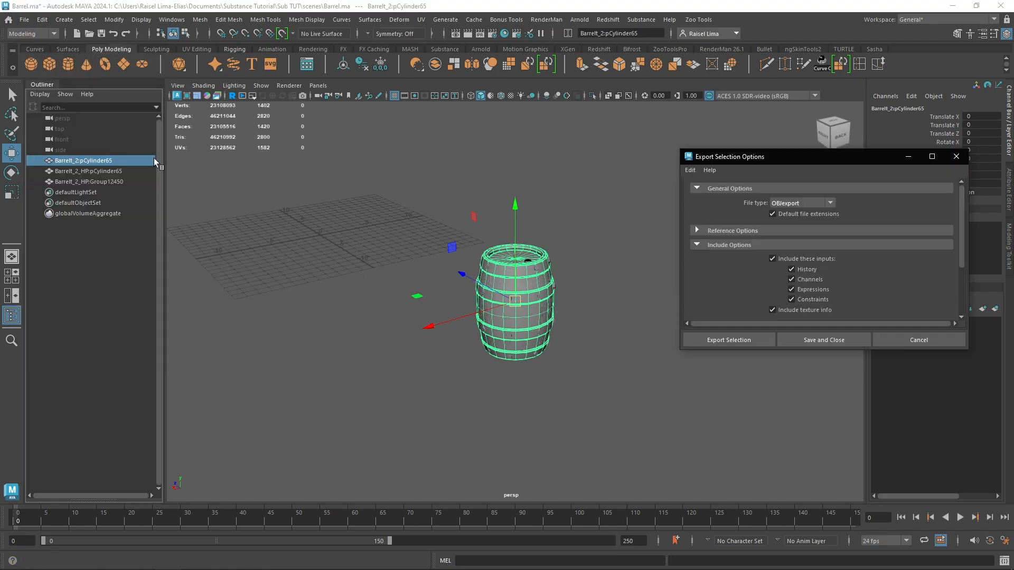
left_click(815, 204)
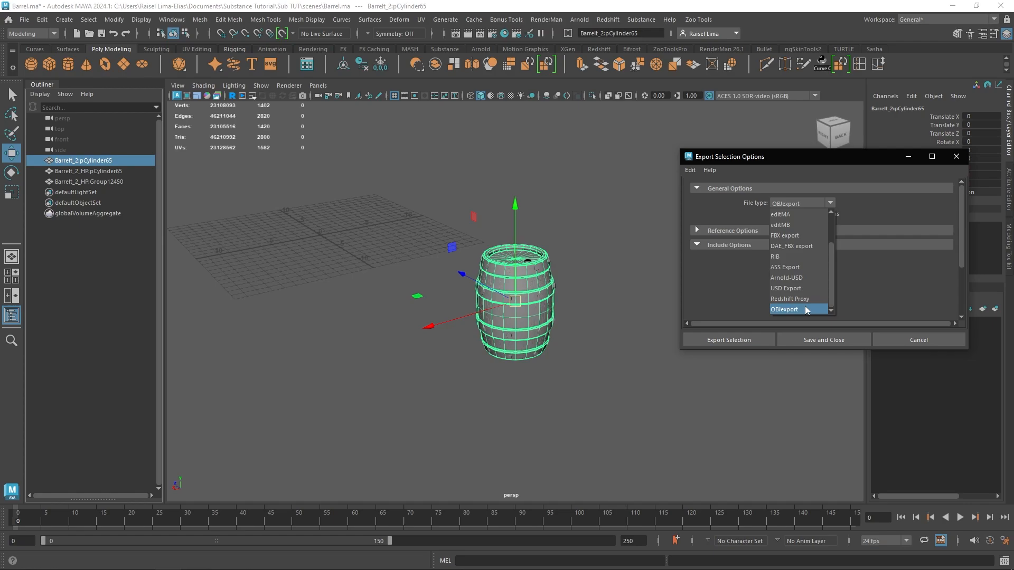
left_click(805, 308)
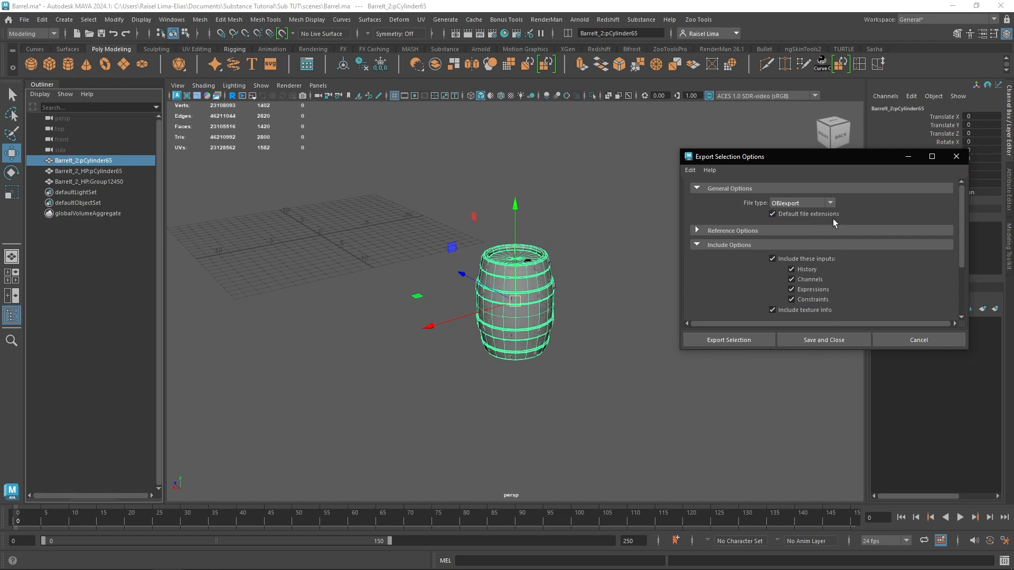
left_click(753, 341)
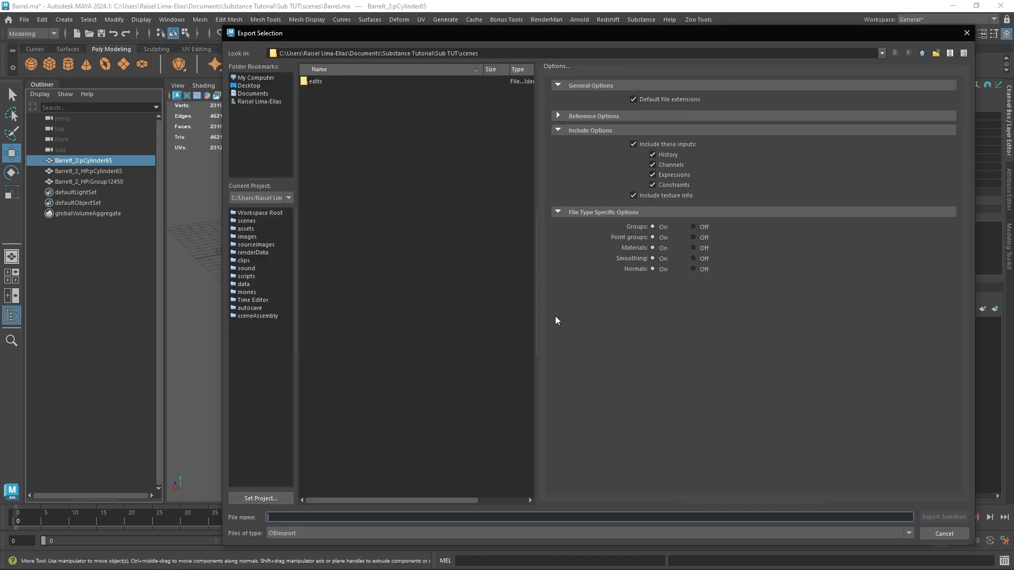
- Create a folder named OBJ Export inside the scenes folder and open it as the export destination
left_click(935, 53)
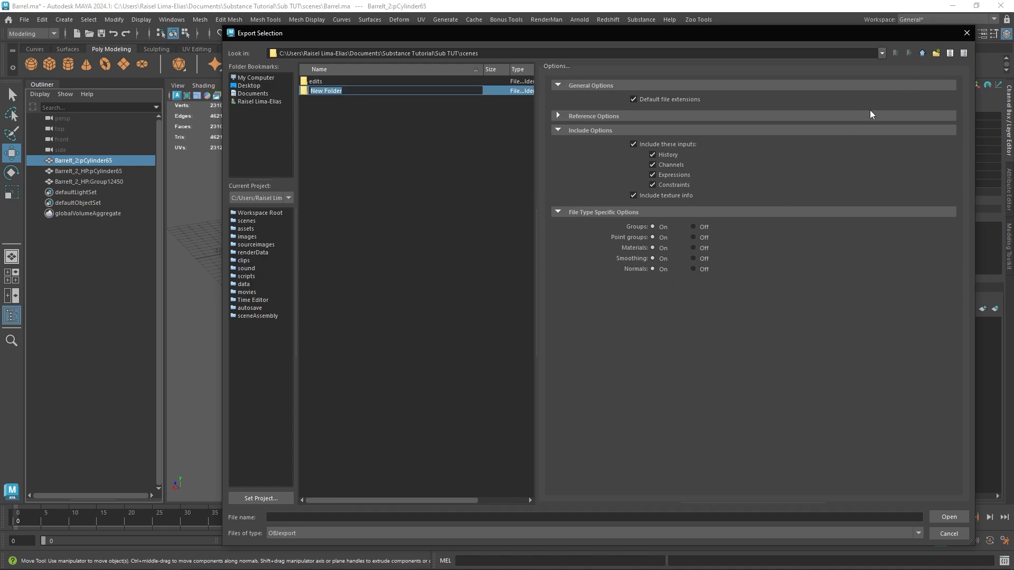
type("OBJ Export")
key("Return")
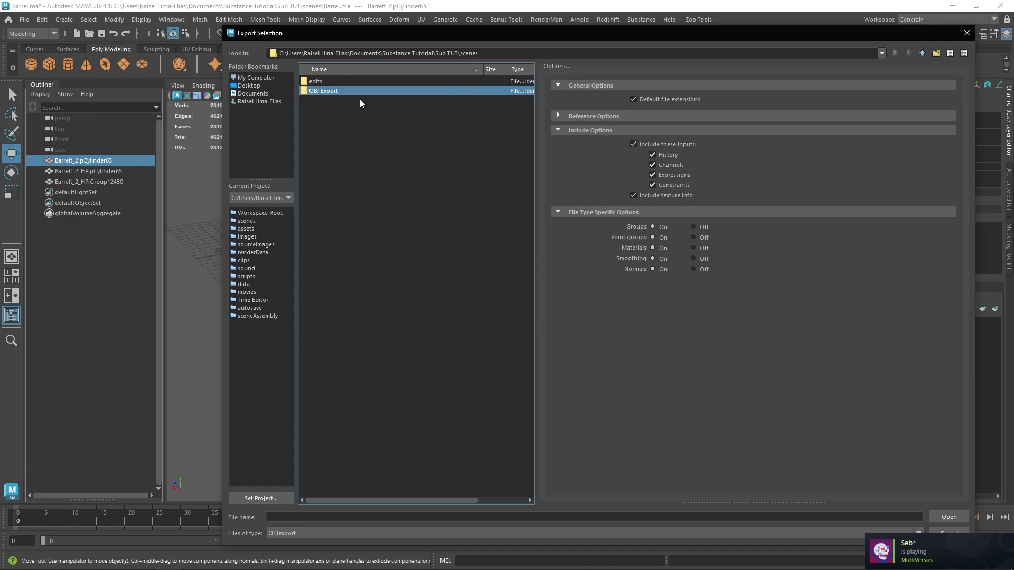
double_click(341, 91)
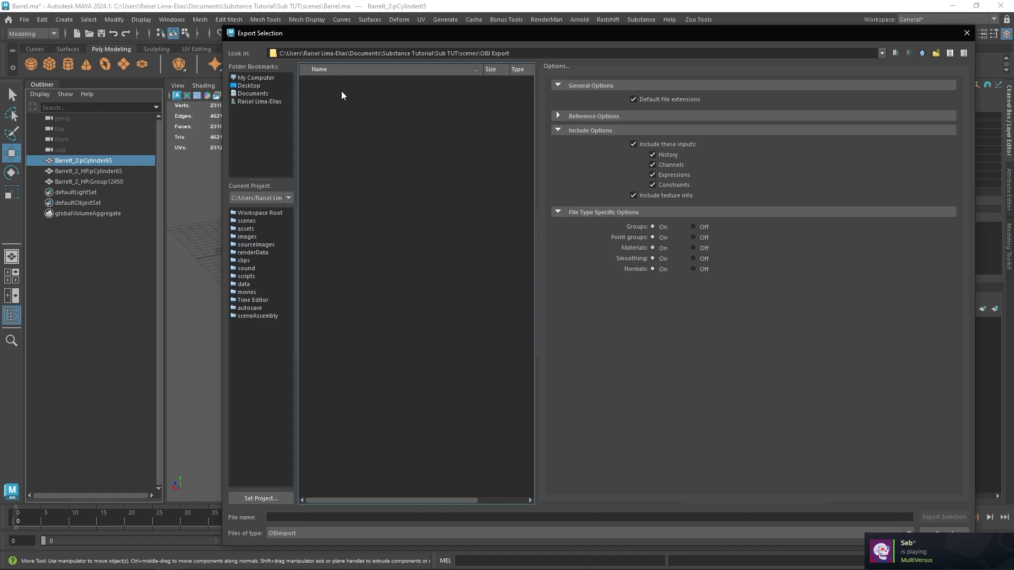
- Export the selected low-poly barrel as Barrel_LP in the OBJ Export folder
left_click(424, 517)
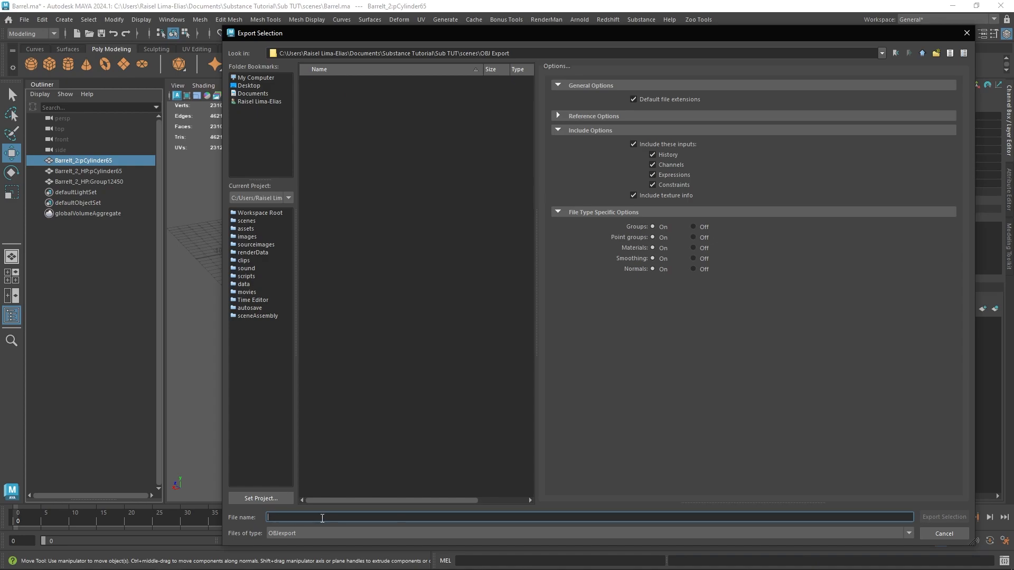
type("Barrel_LP")
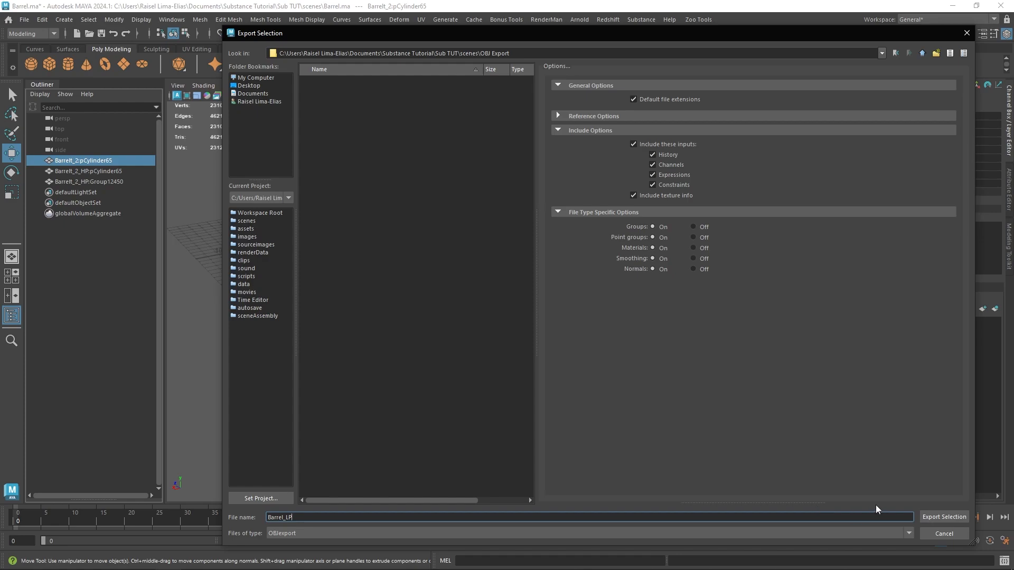
left_click(938, 517)
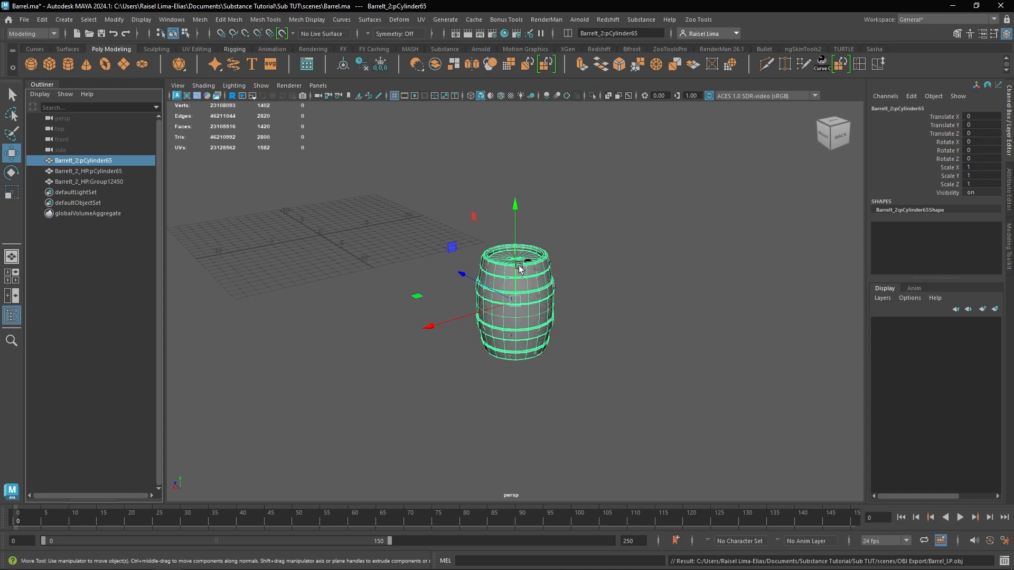
- Export the two high-poly meshes, Barrelt_2_HP:pCylinder65 and Barrelt_2_HP:Group12450, together as Barrel_HP.obj in the OBJ Export folder
left_click(112, 172)
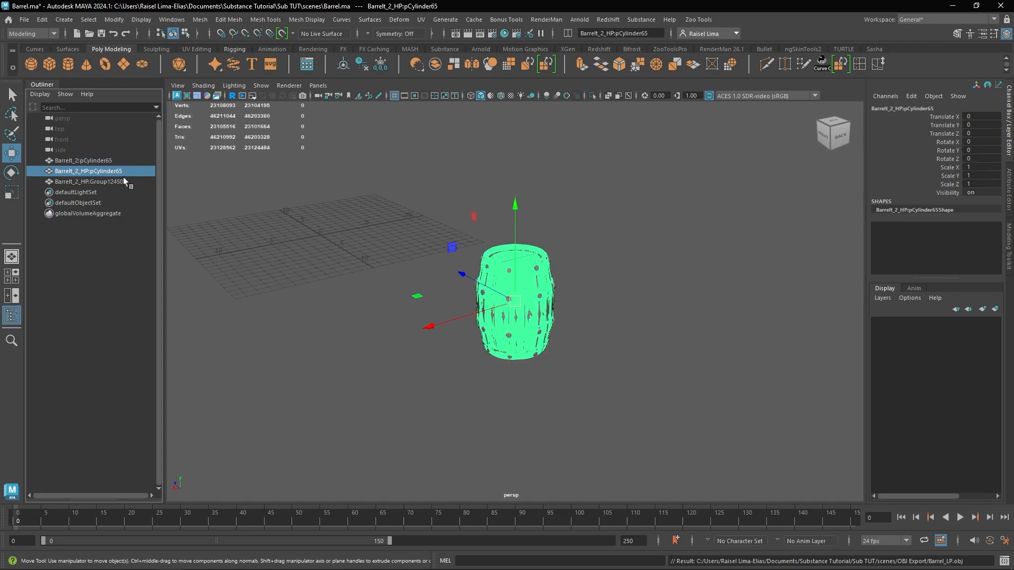
left_click(124, 180)
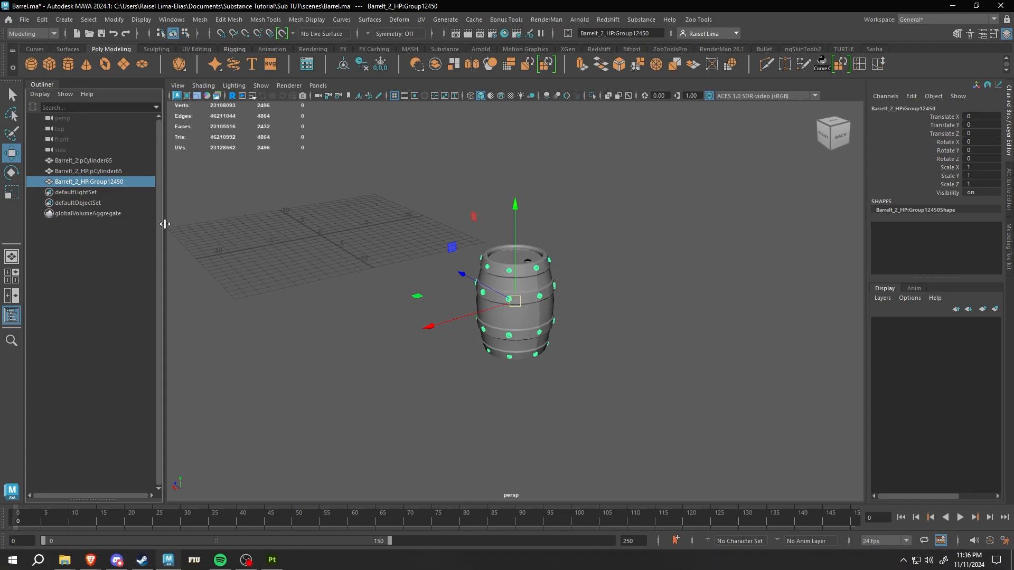
left_click(119, 172)
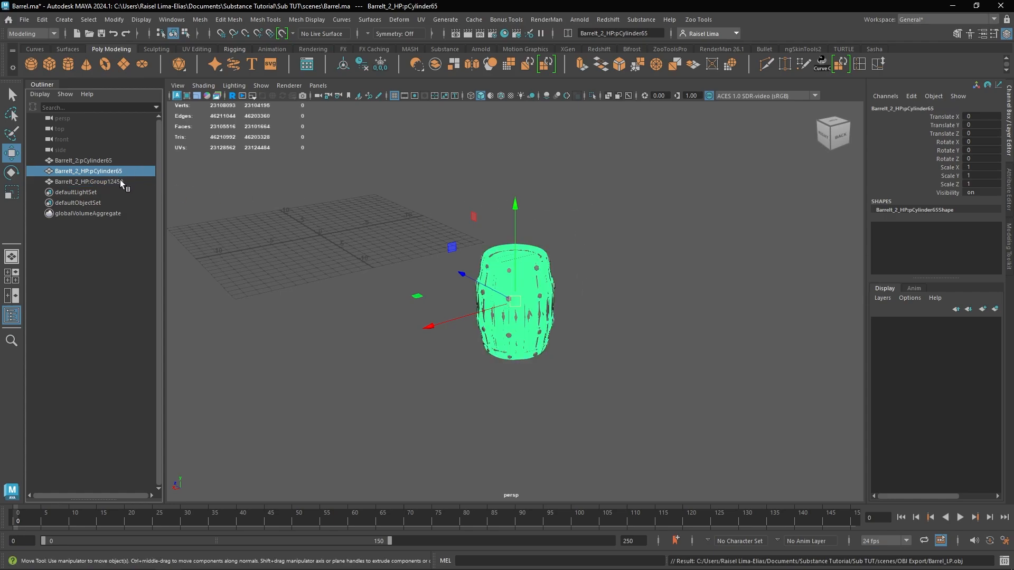
left_click(121, 181, "ctrl")
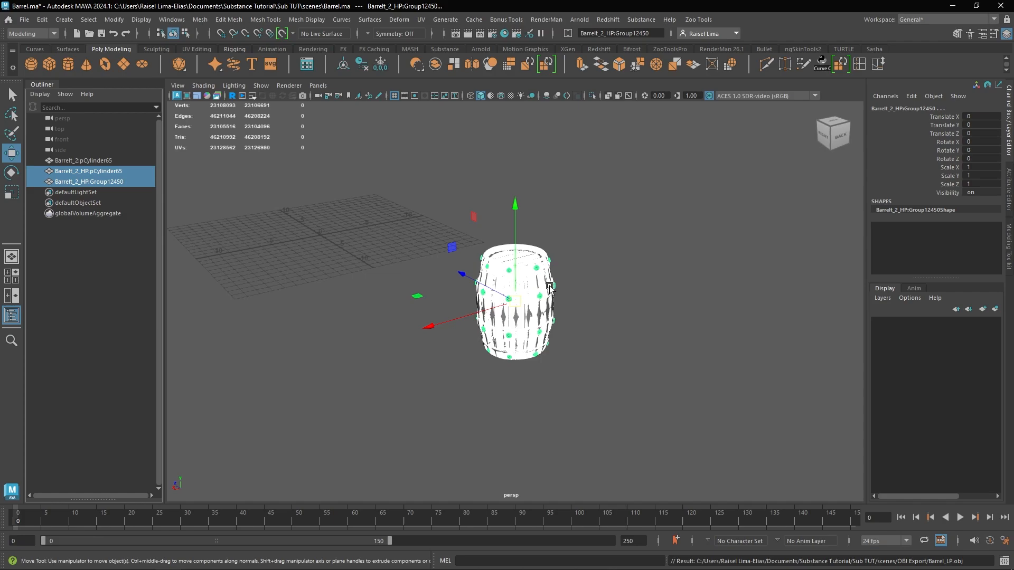
key("f")
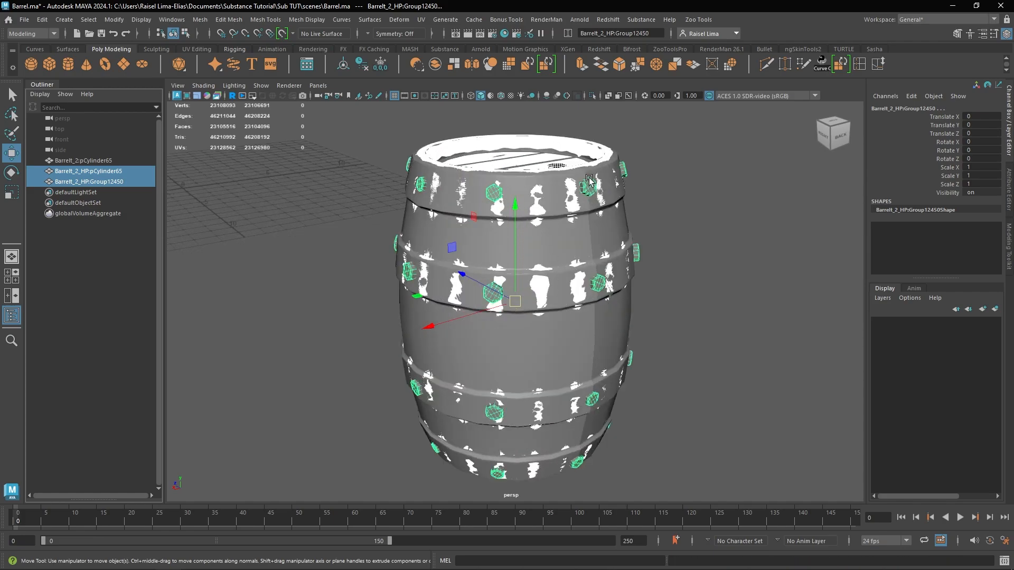
left_click(24, 19)
left_click(96, 160)
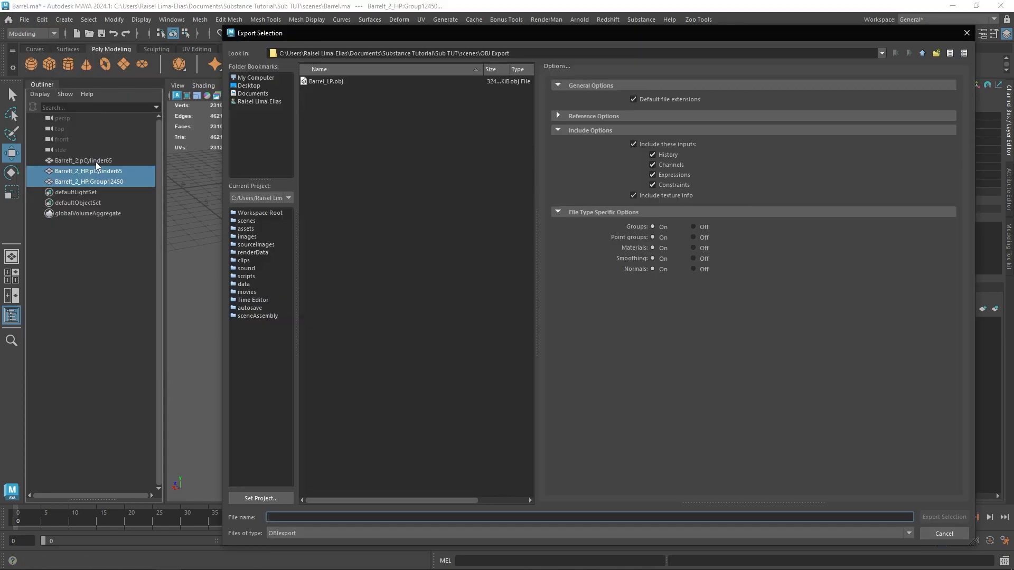
left_click(328, 86)
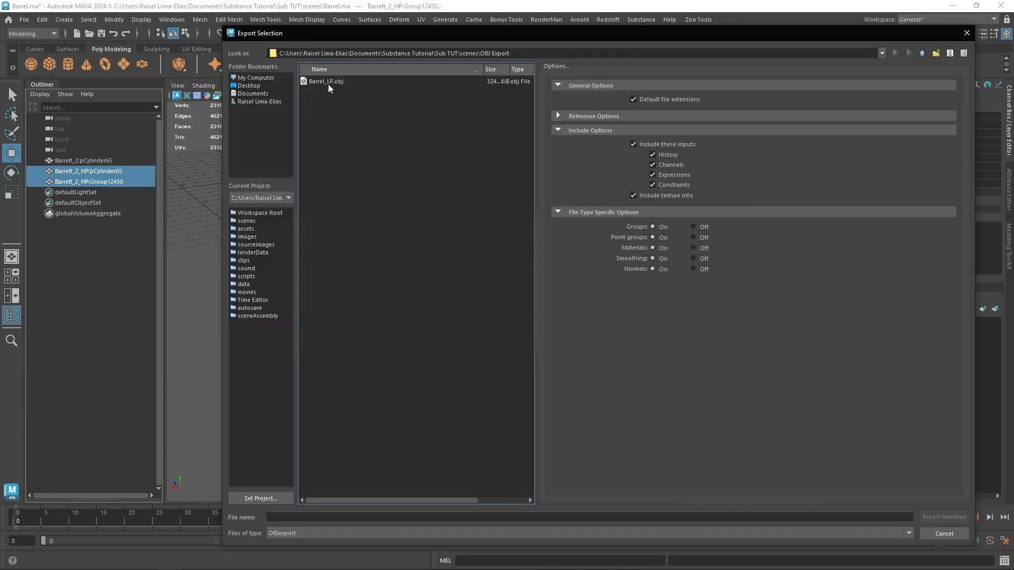
left_click(286, 517)
key("BackSpace")
type("H")
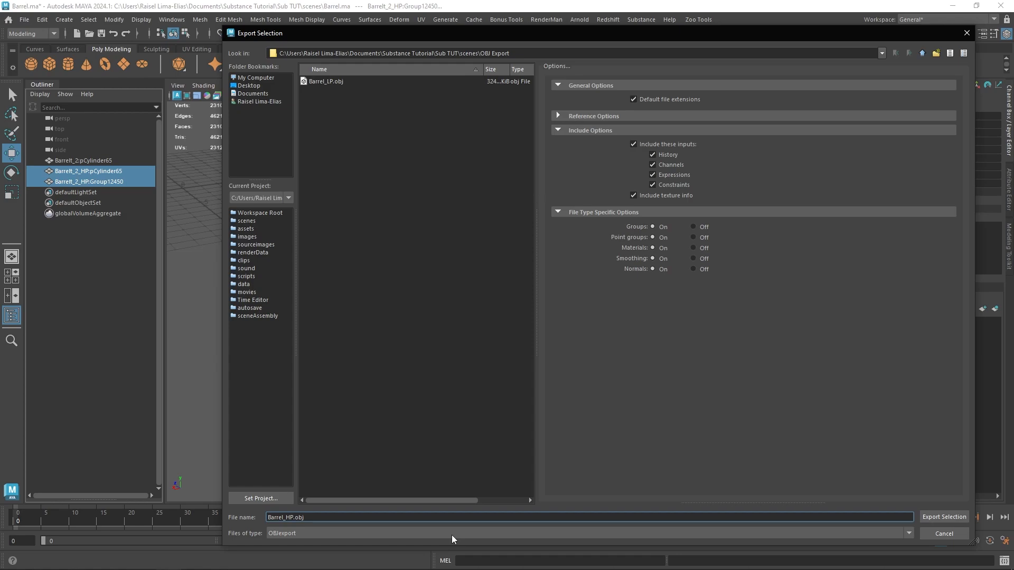
left_click(944, 517)
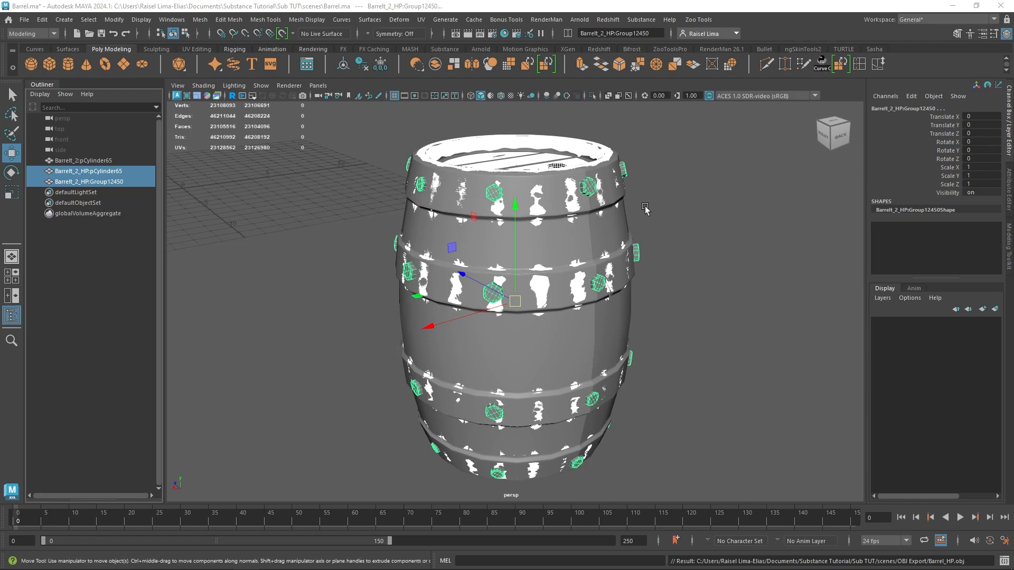
- Switch to Adobe Substance 3D Painter and start a new project
mouse_move(299, 569)
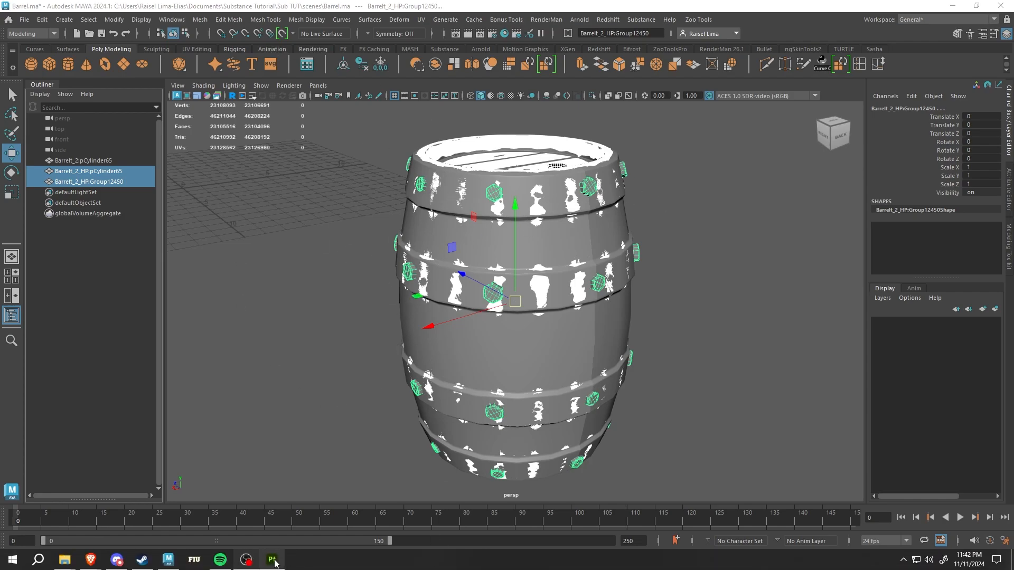
left_click(272, 558)
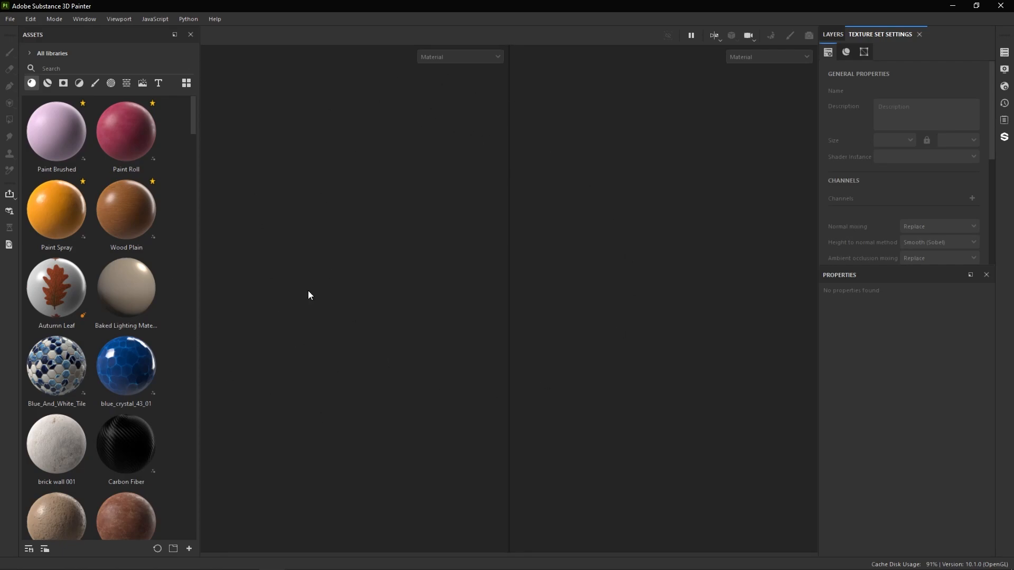
left_click(11, 18)
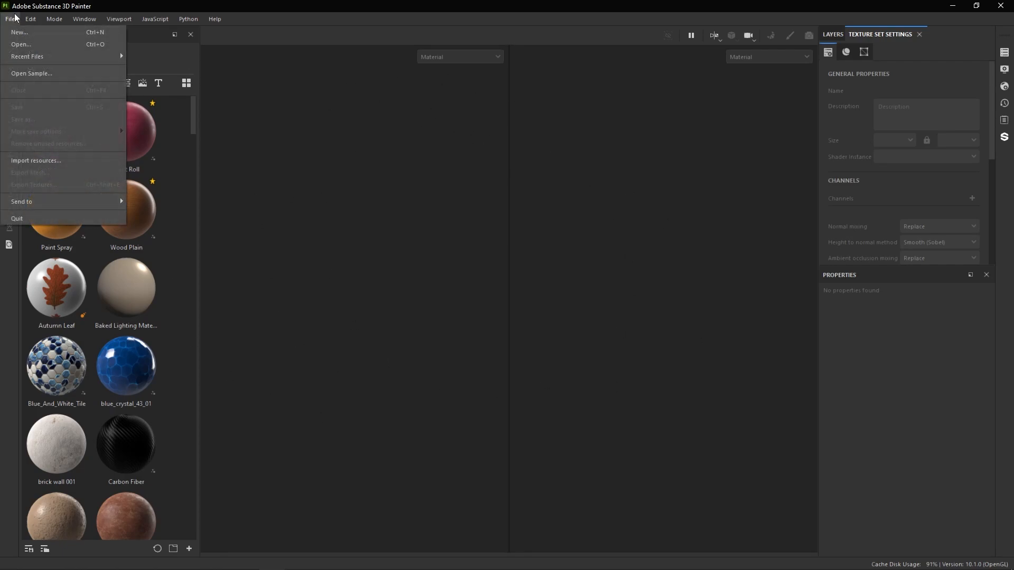
left_click(14, 33)
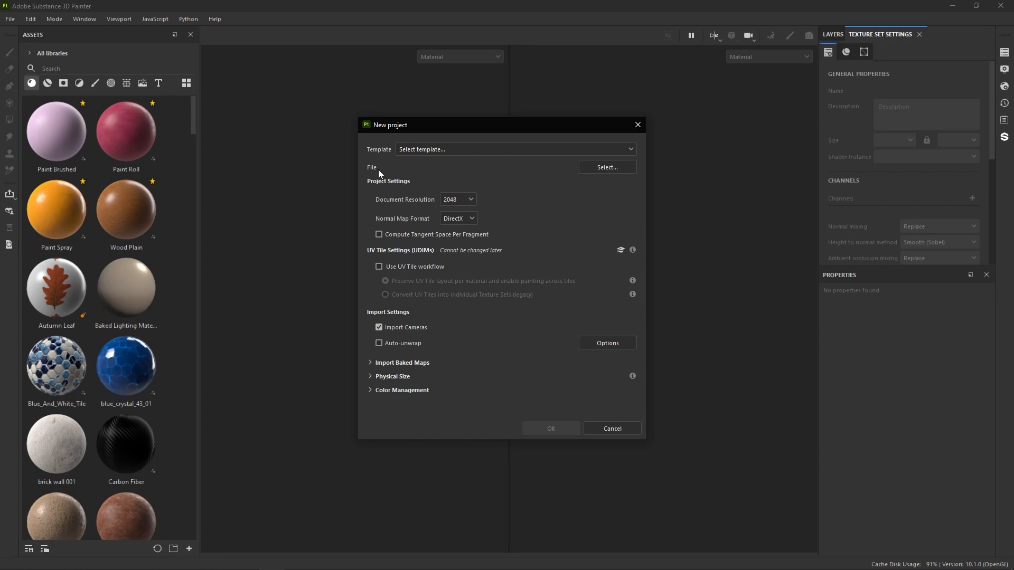
- Choose Barrel_LP from Documents > Substance Tutorial > Sub TUT > scenes > OBJ Export as the mesh and create the project with the default settings
left_click(605, 167)
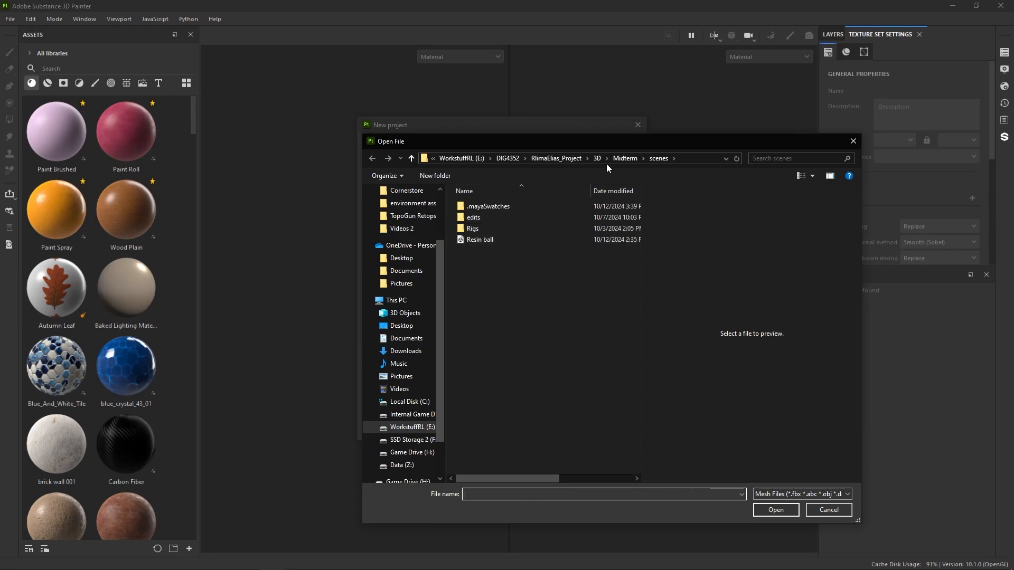
left_click(402, 339)
scroll(524, 297, "down", 20)
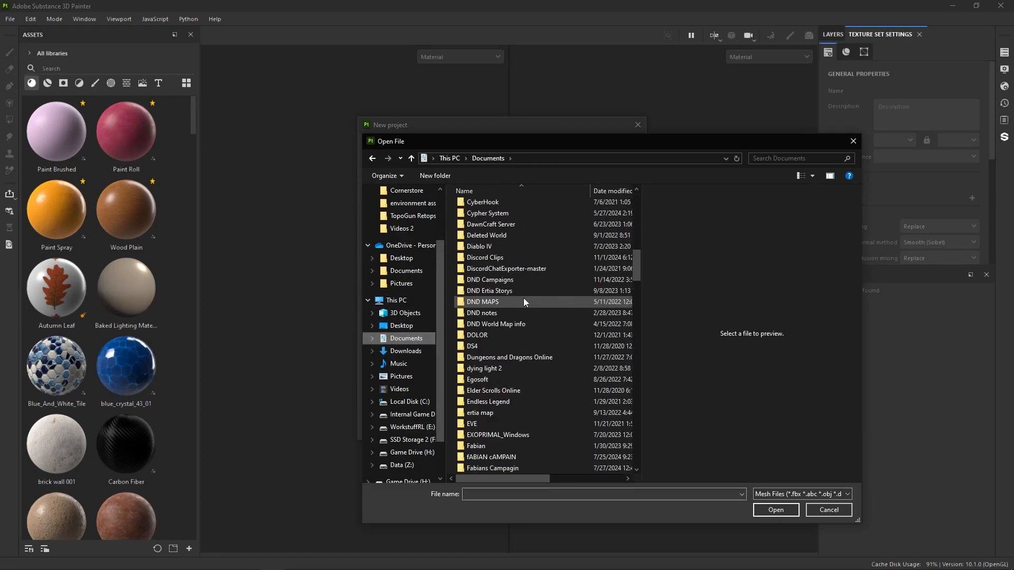
scroll(523, 302, "down", 18)
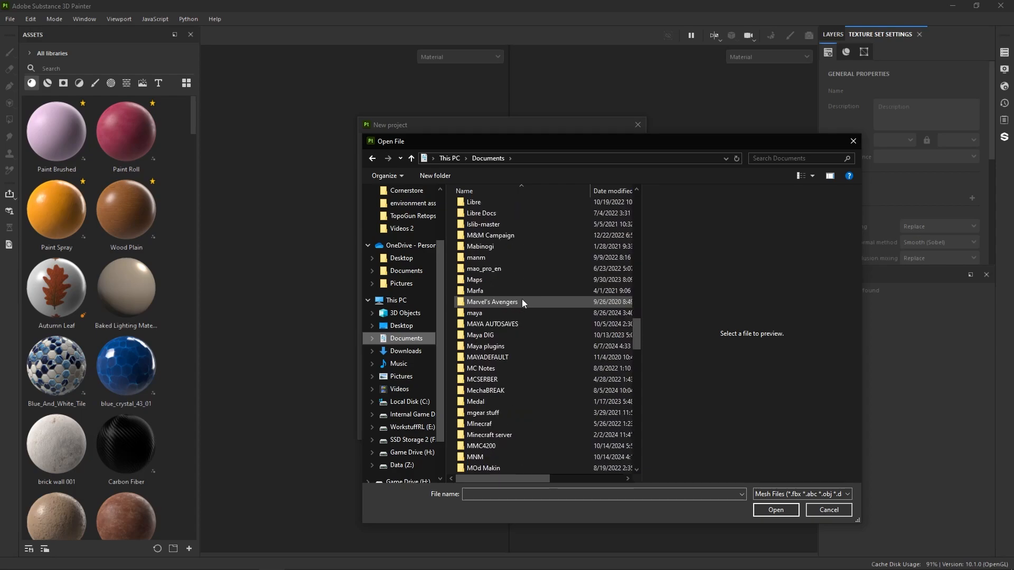
scroll(522, 302, "down", 6)
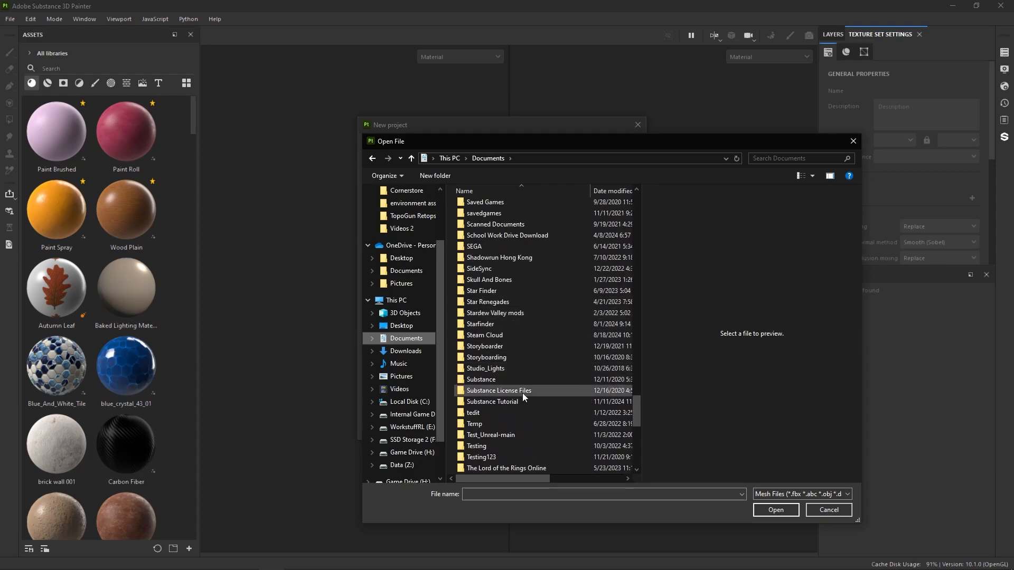
double_click(521, 402)
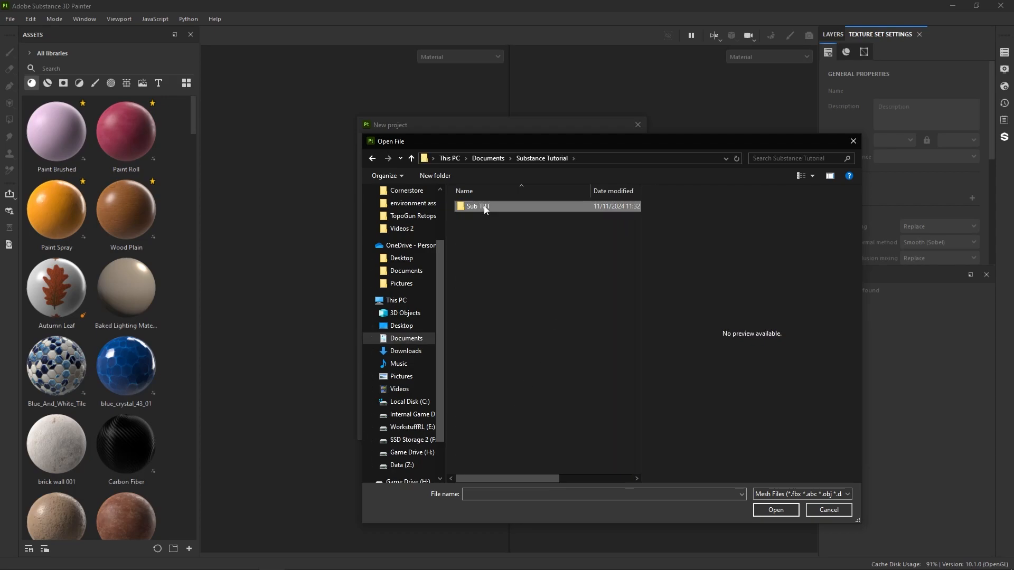
double_click(484, 206)
double_click(495, 306)
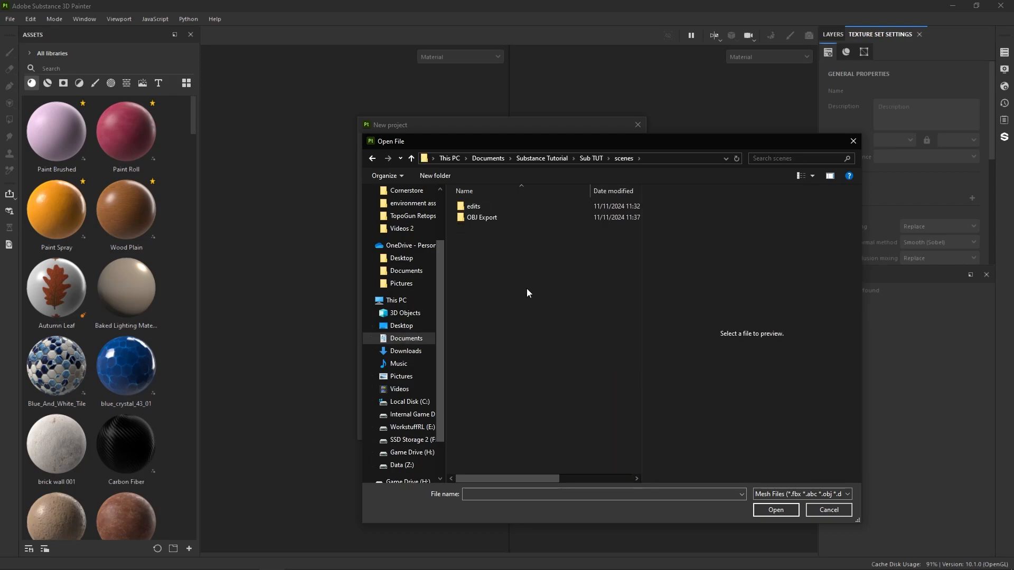
double_click(499, 217)
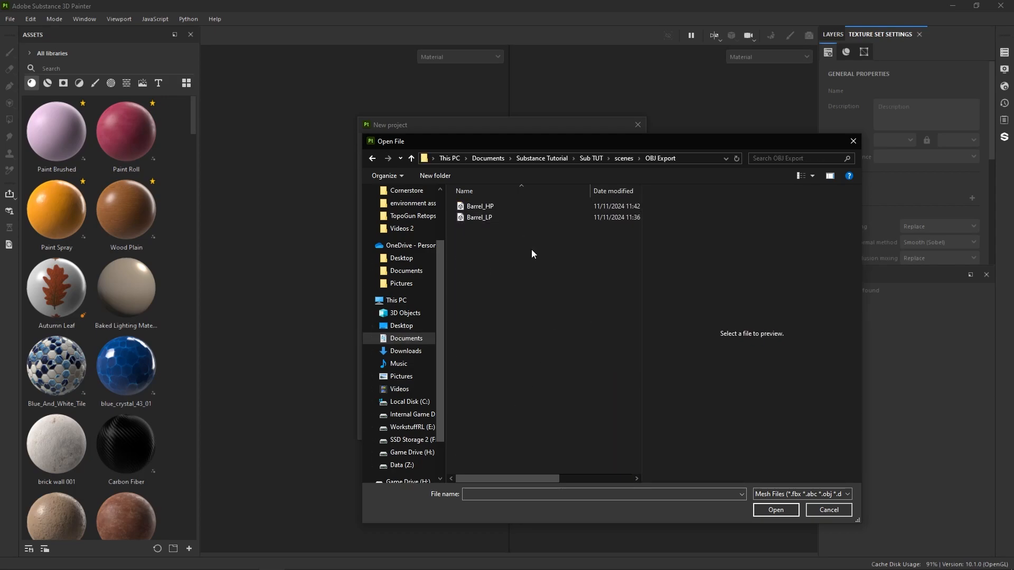
left_click(491, 220)
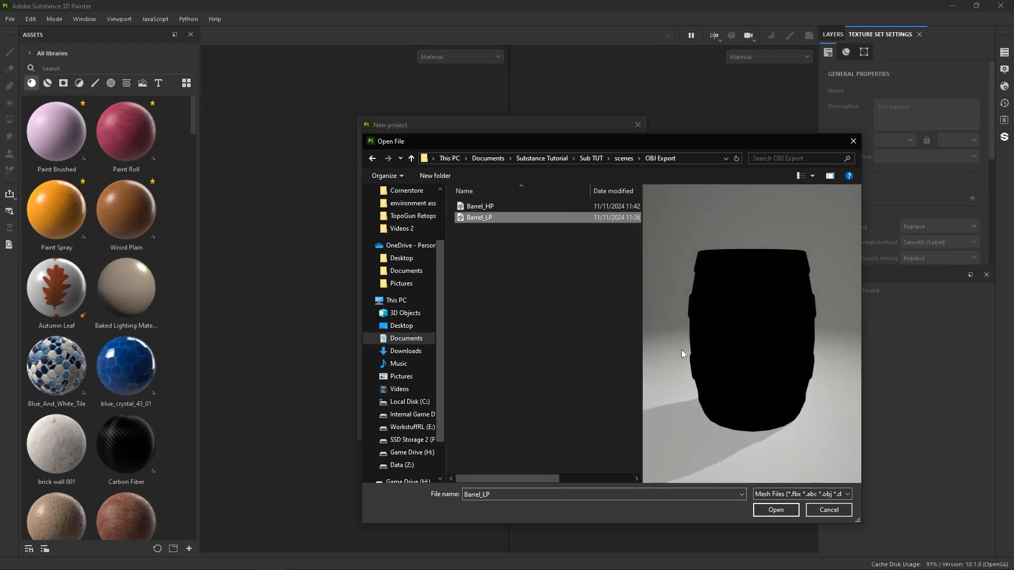
left_click(776, 510)
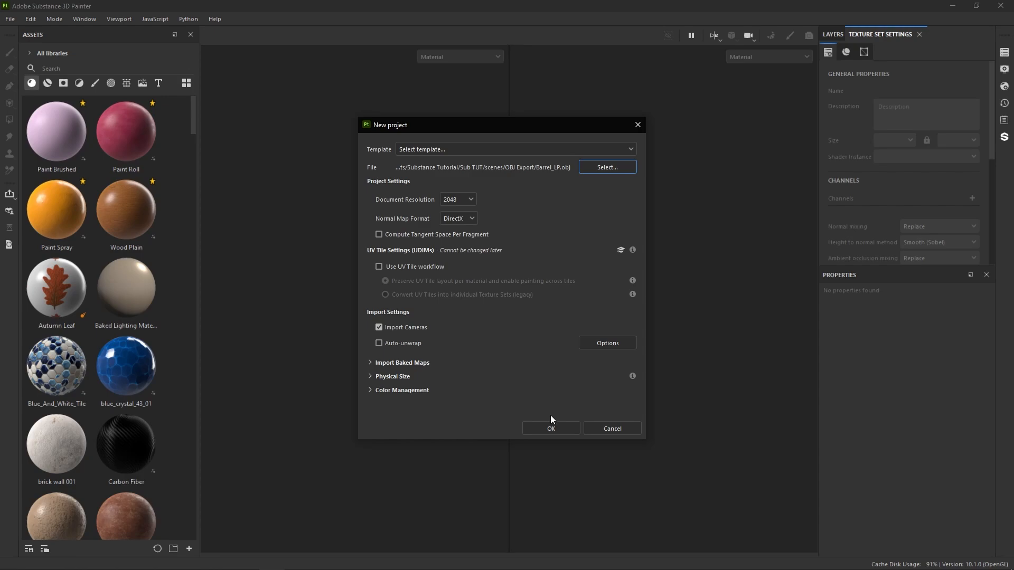
left_click(560, 432)
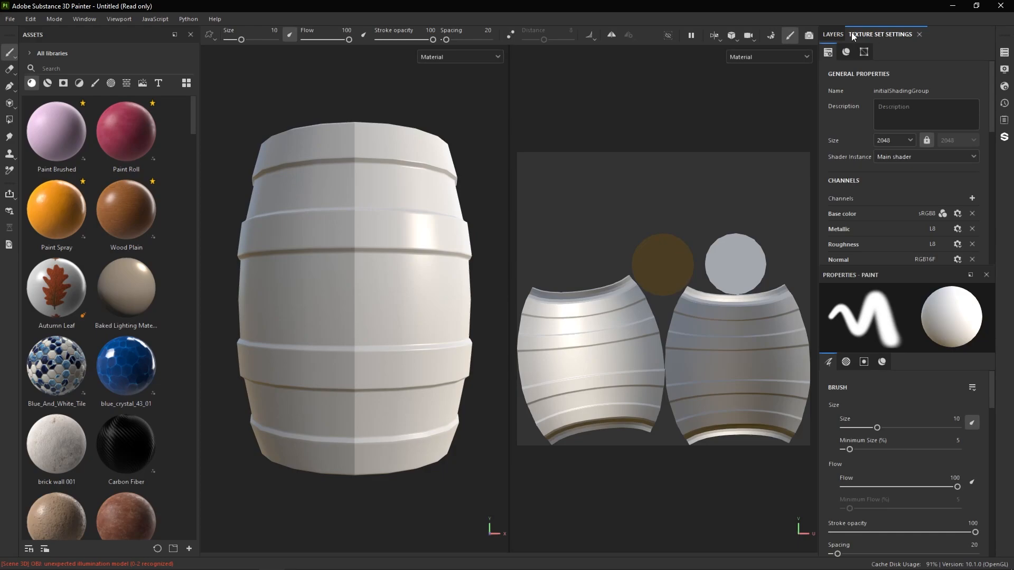
- Display the layer stack and inspect the imported barrel from another side
left_click(833, 33)
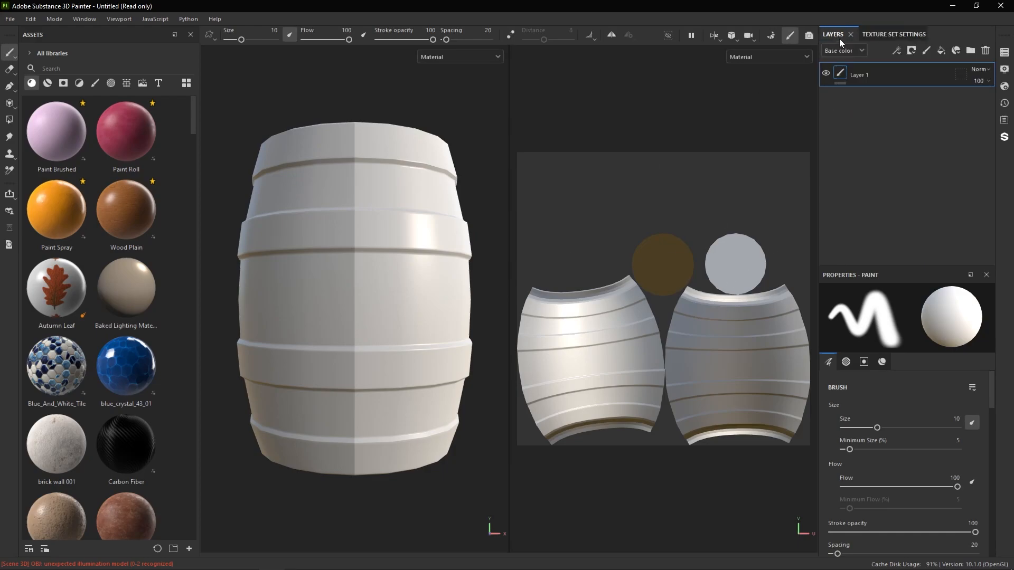
left_click_drag(430, 283, 342, 300, "alt")
key("f")
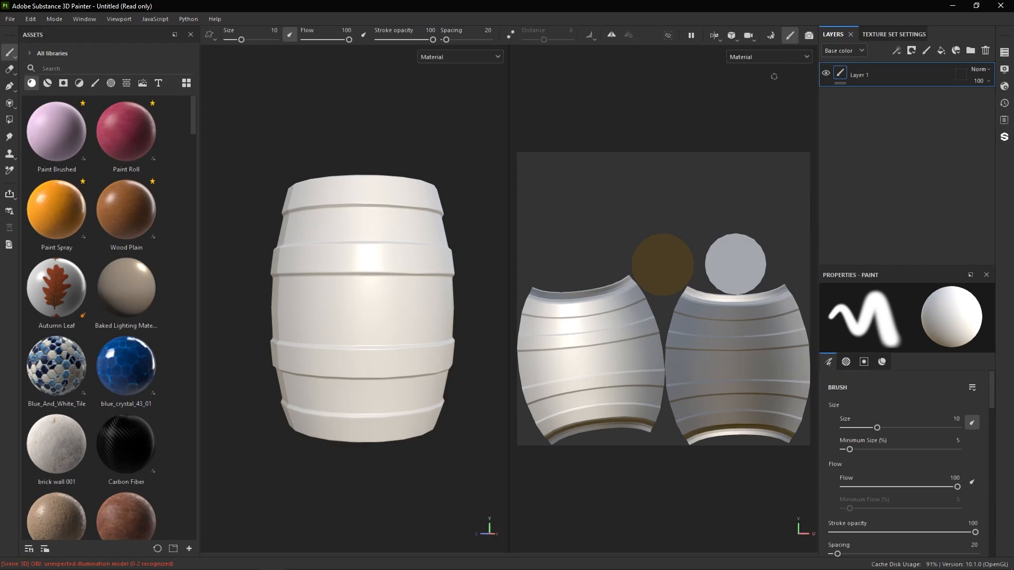
- Enter baking mode and include the Height and Bent normals maps in the bake
left_click(775, 40)
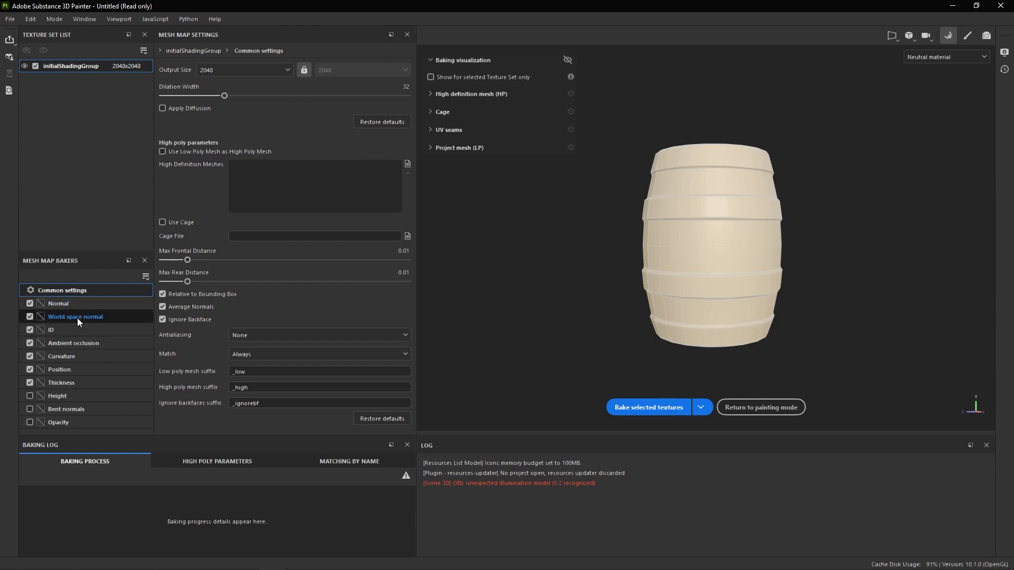
left_click(30, 395)
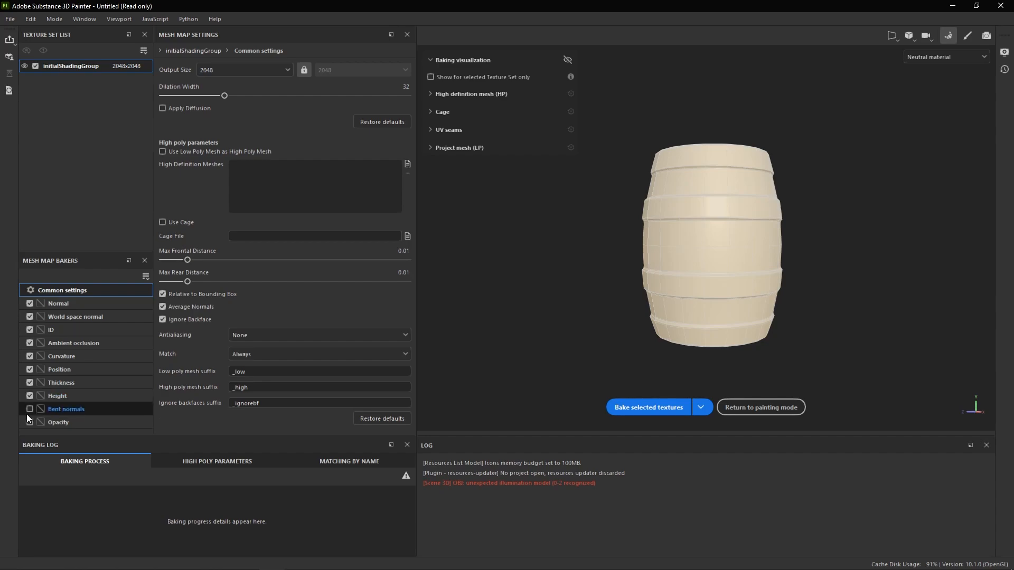
left_click(30, 409)
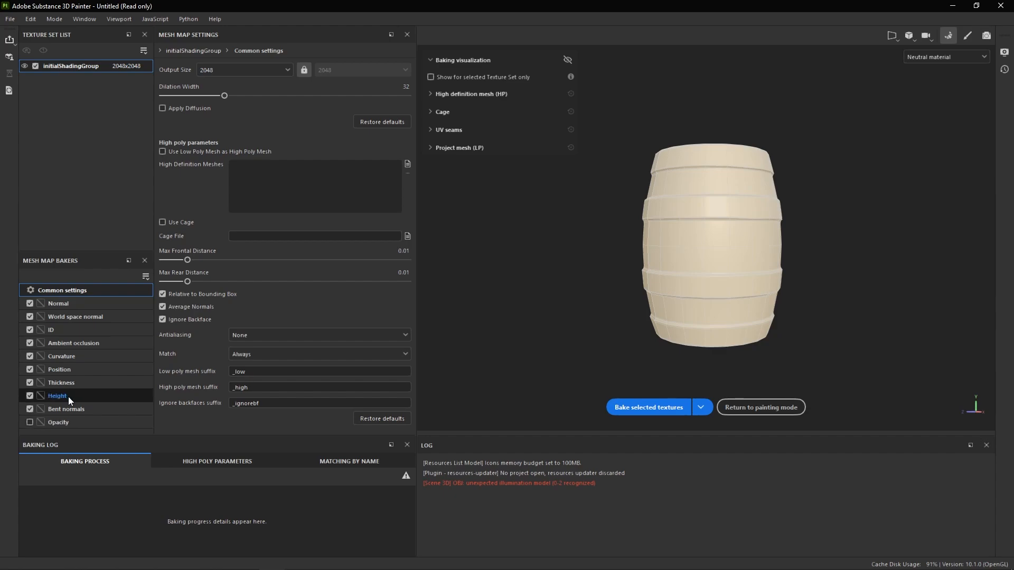
left_click(218, 73)
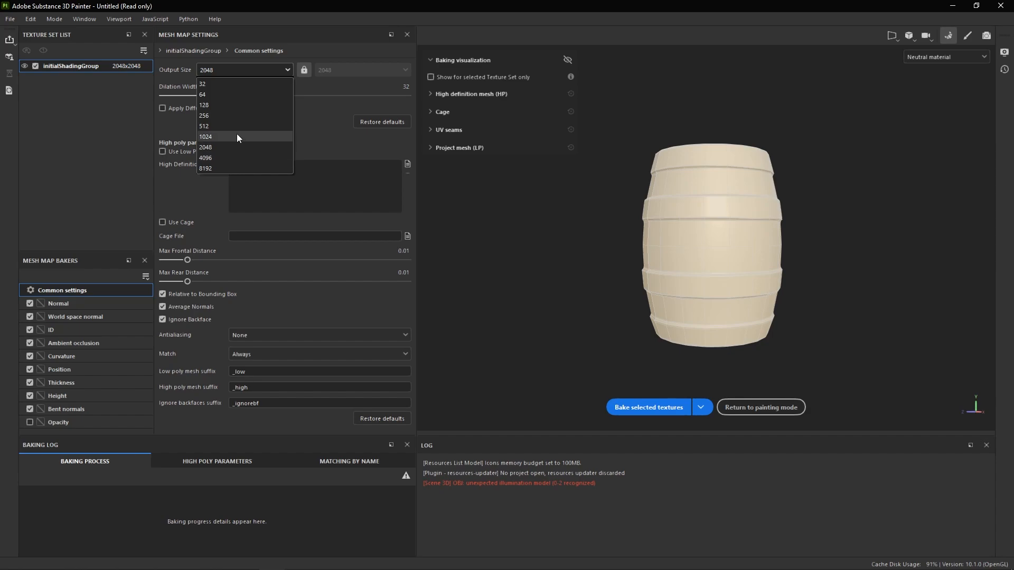
left_click(325, 98)
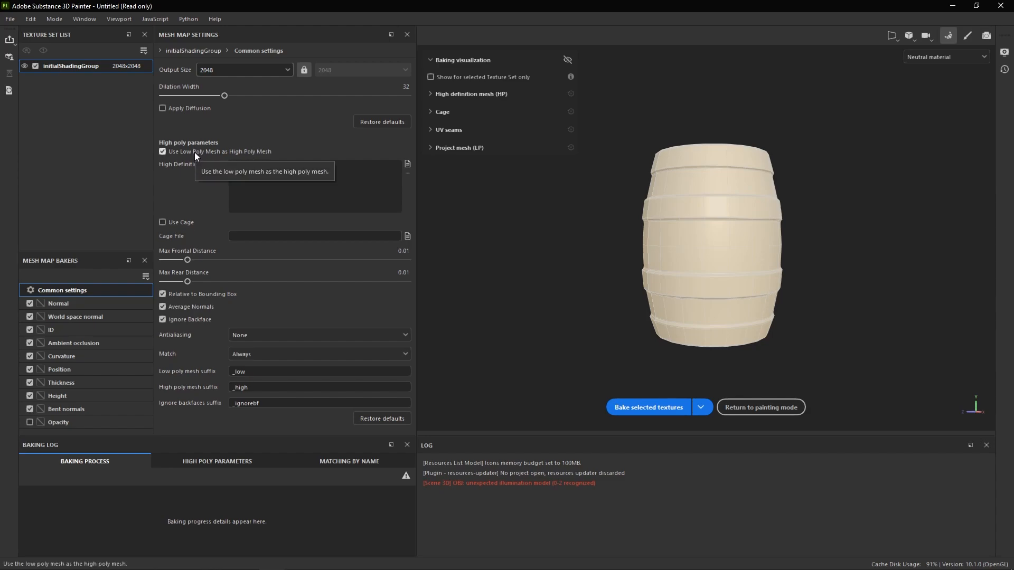
left_click(222, 151)
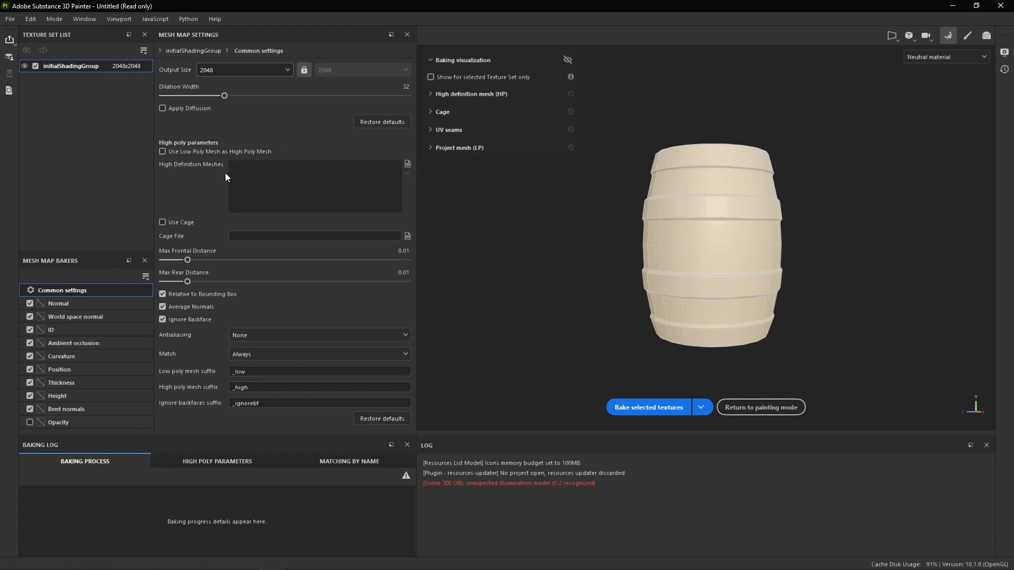
- Load Barrel_HP as the high definition mesh and set antialiasing to Supersampling 16x
left_click(408, 164)
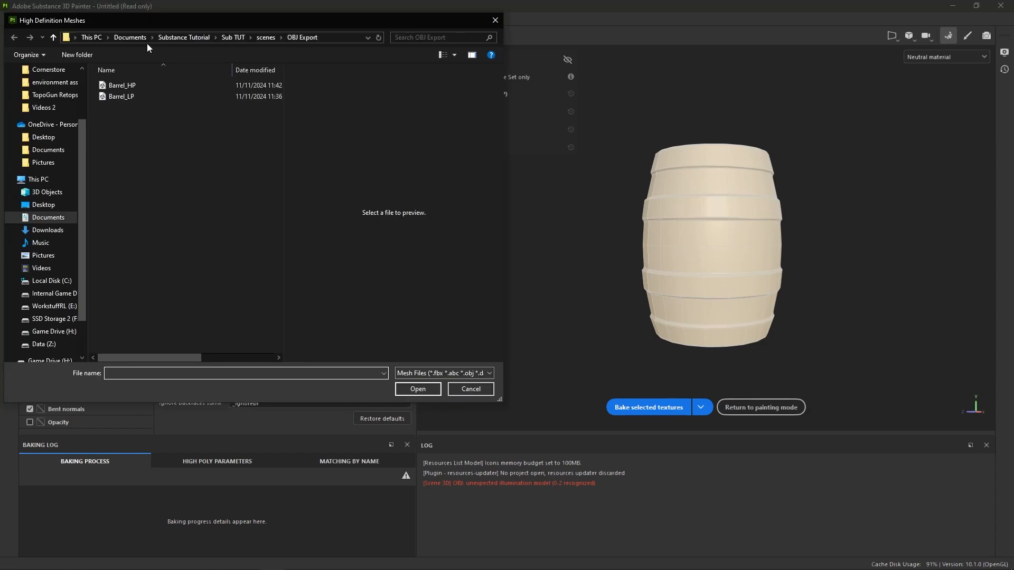
left_click(185, 87)
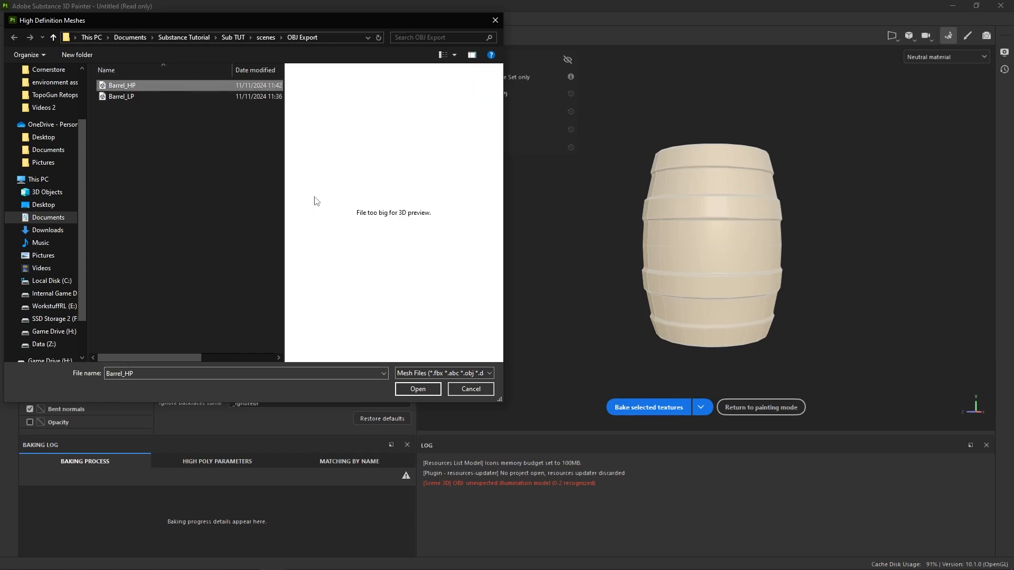
left_click(423, 389)
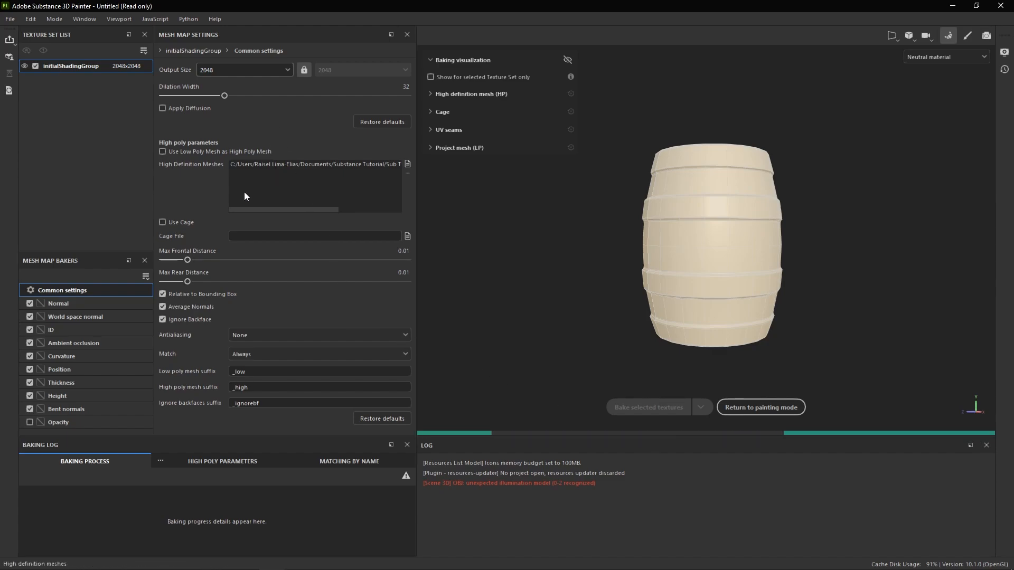
left_click(269, 334)
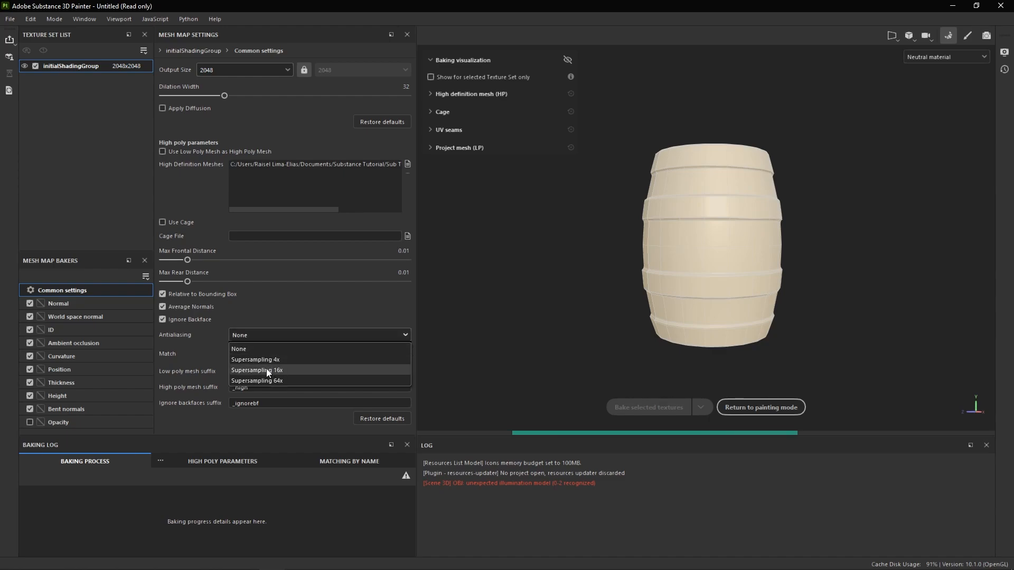
left_click(266, 370)
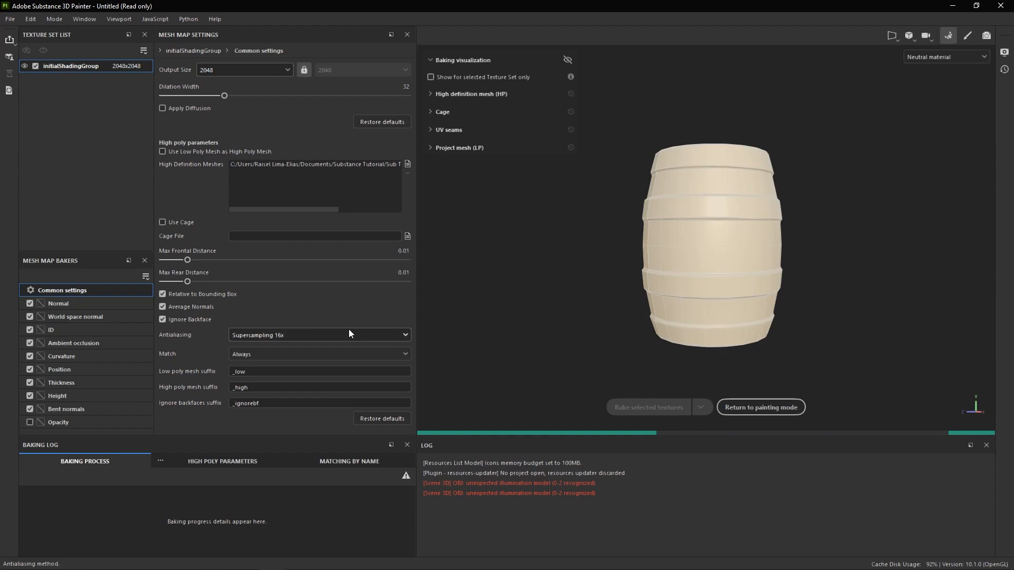
left_click(296, 334)
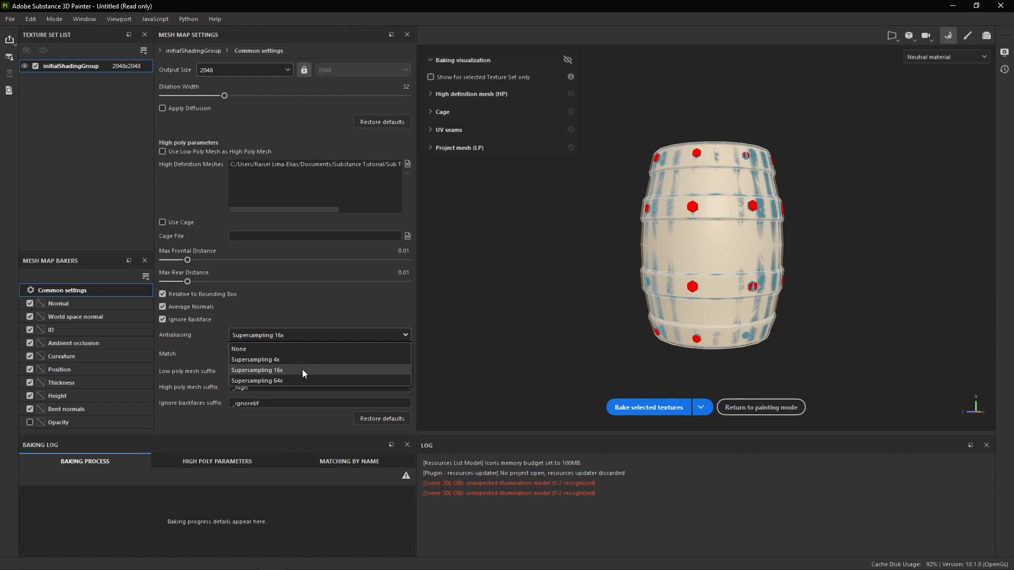
left_click(303, 371)
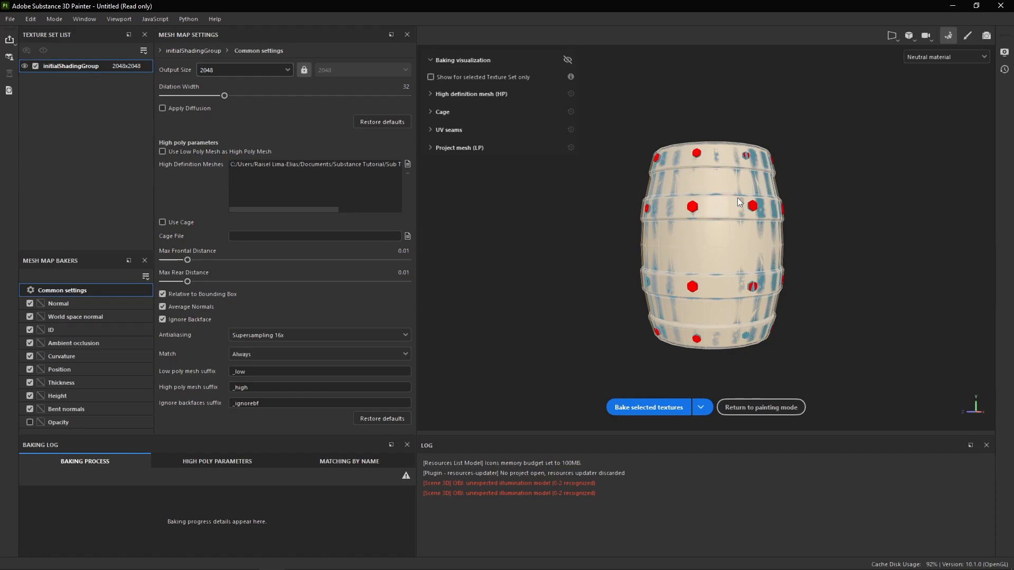
- Raise the bake's Max Frontal Distance to 0.0204 so the cage encloses the bolts on the barrel's side
left_click_drag(737, 198, 767, 195, "alt")
middle_click_drag(768, 195, 759, 230, "alt")
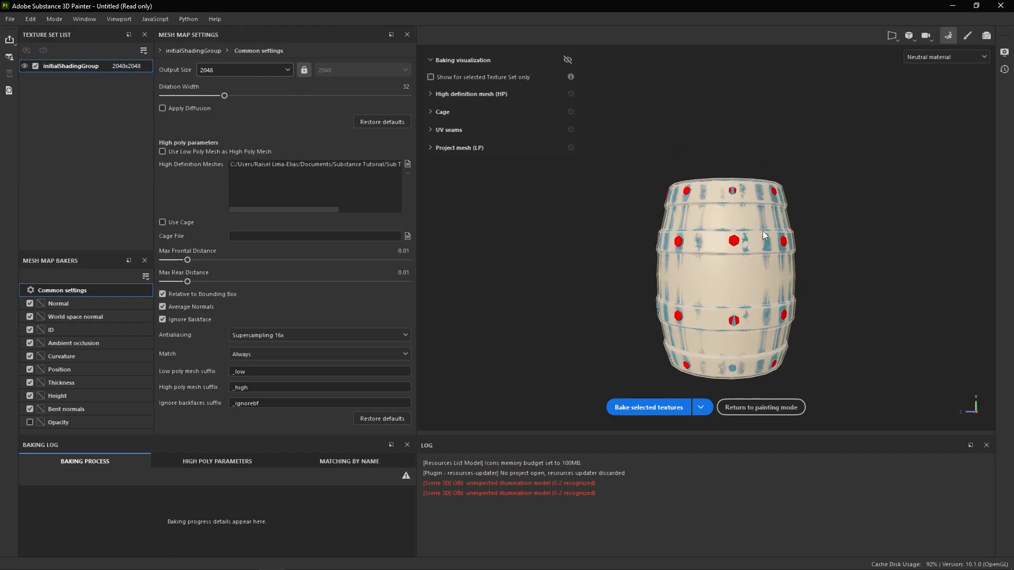
scroll(763, 230, "up", 4)
left_click_drag(781, 227, 758, 226, "alt")
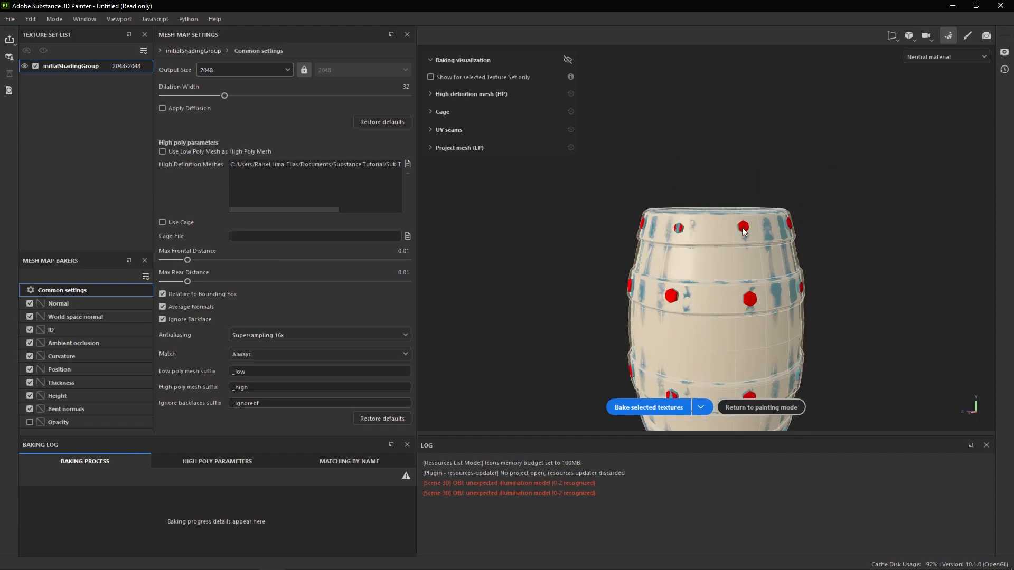
left_click_drag(703, 310, 787, 296, "alt")
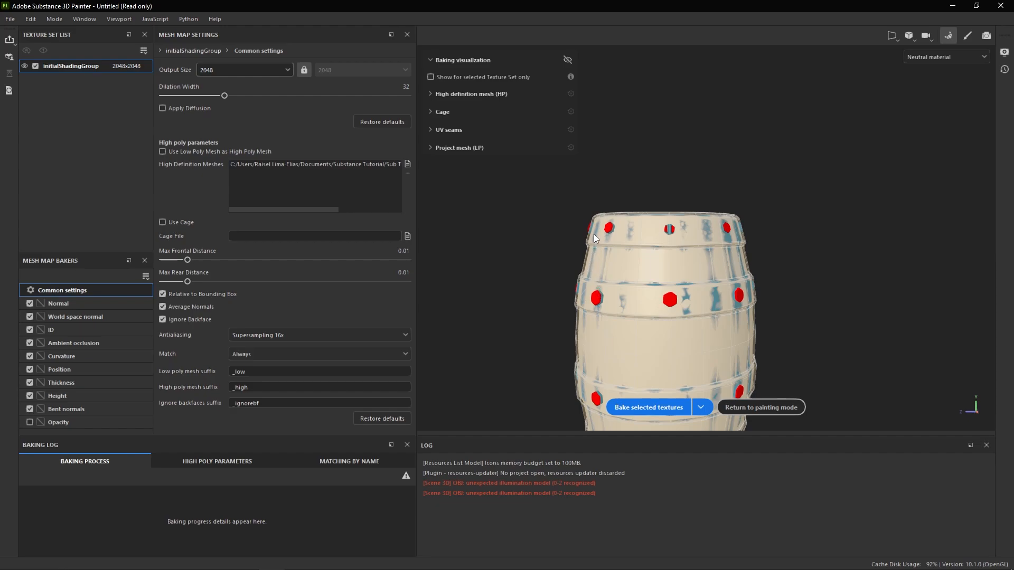
left_click_drag(188, 260, 198, 263)
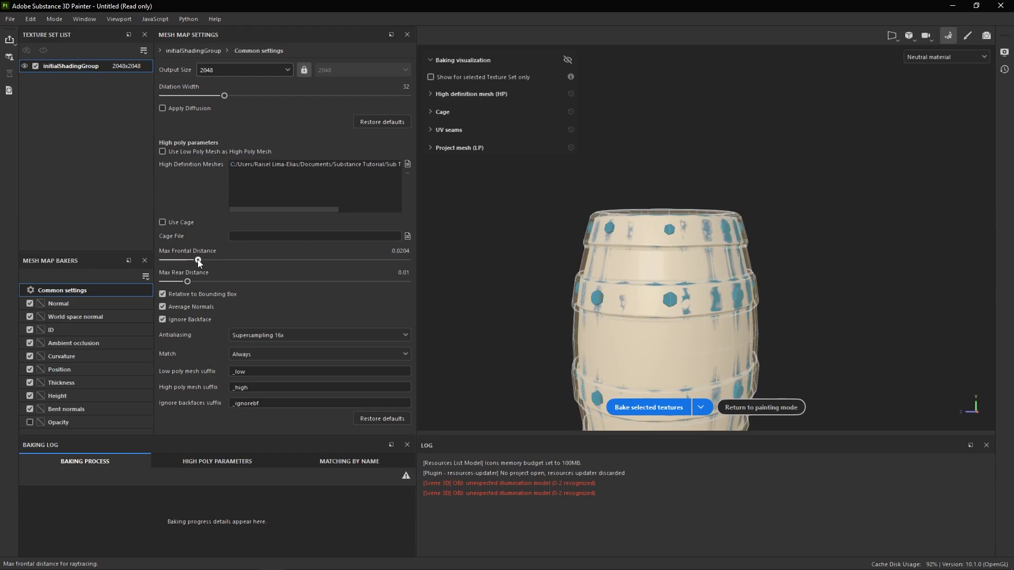
- Check the cage over the barrel's lid and increase the Max Frontal Distance to 0.0363
left_click_drag(626, 260, 664, 283, "alt")
scroll(666, 281, "up", 2)
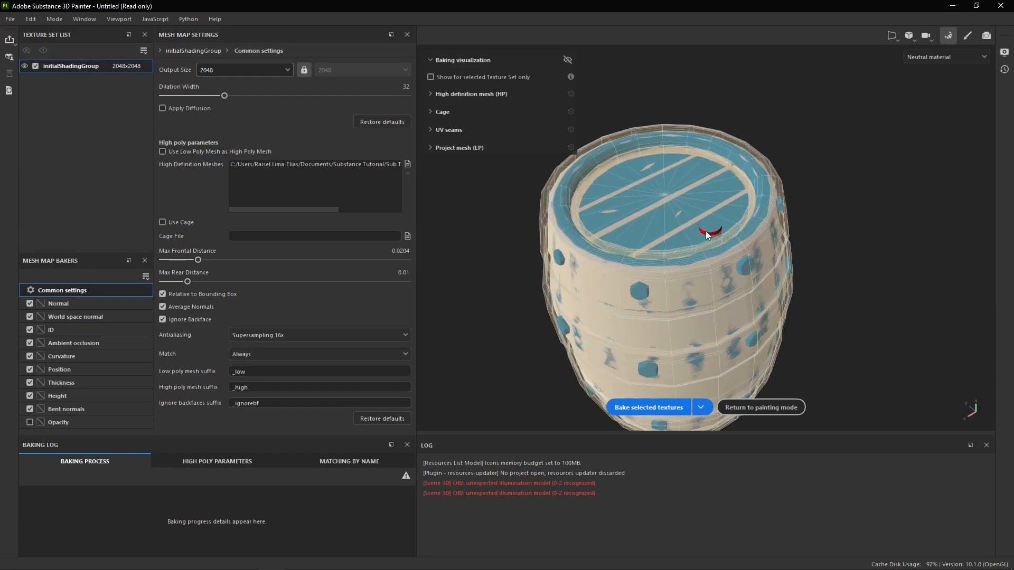
scroll(706, 230, "up", 1)
left_click_drag(198, 259, 211, 260)
- Check the cage from the side and above, and reduce the Max Frontal Distance to 0.0192
left_click_drag(499, 306, 573, 322, "alt")
scroll(644, 287, "down", 1)
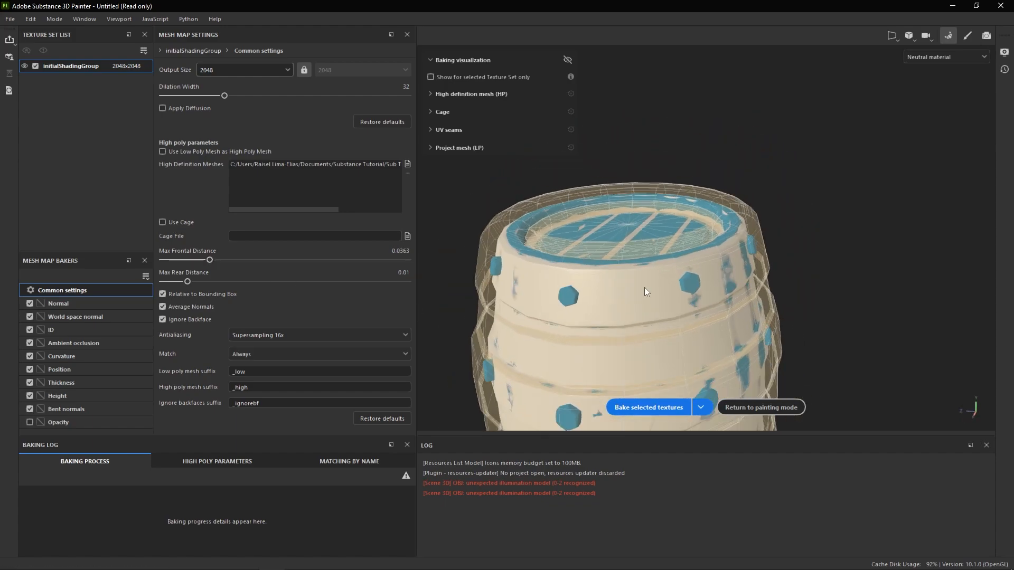
left_click_drag(644, 287, 724, 260, "alt")
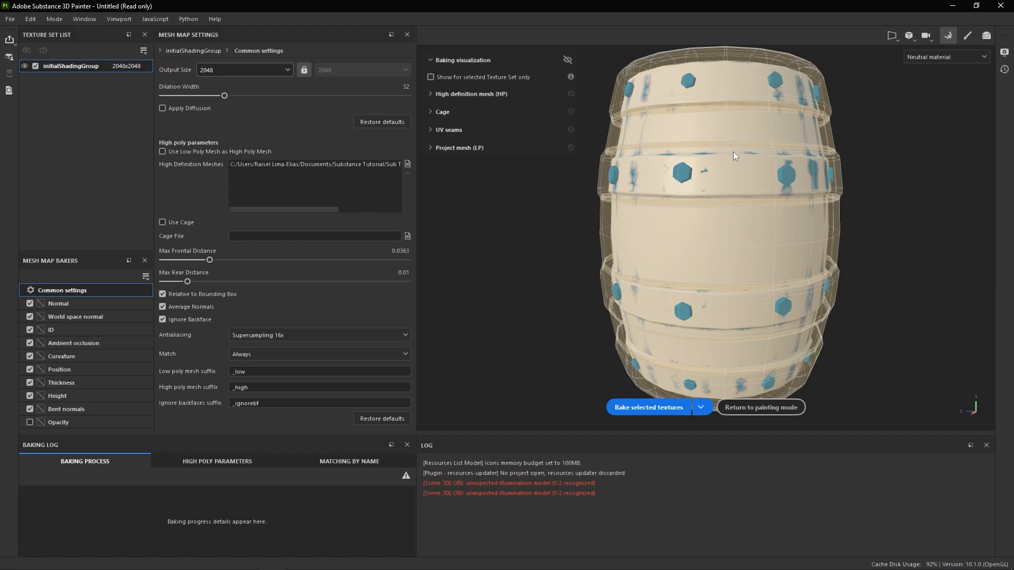
left_click_drag(747, 149, 724, 189, "alt")
middle_click_drag(757, 166, 717, 311, "alt")
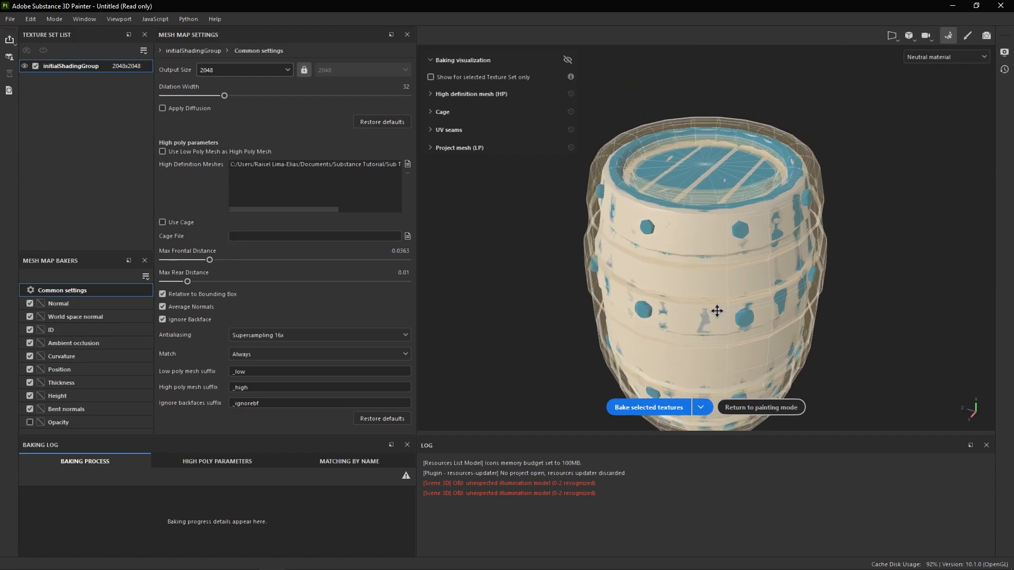
left_click_drag(717, 311, 792, 171, "alt")
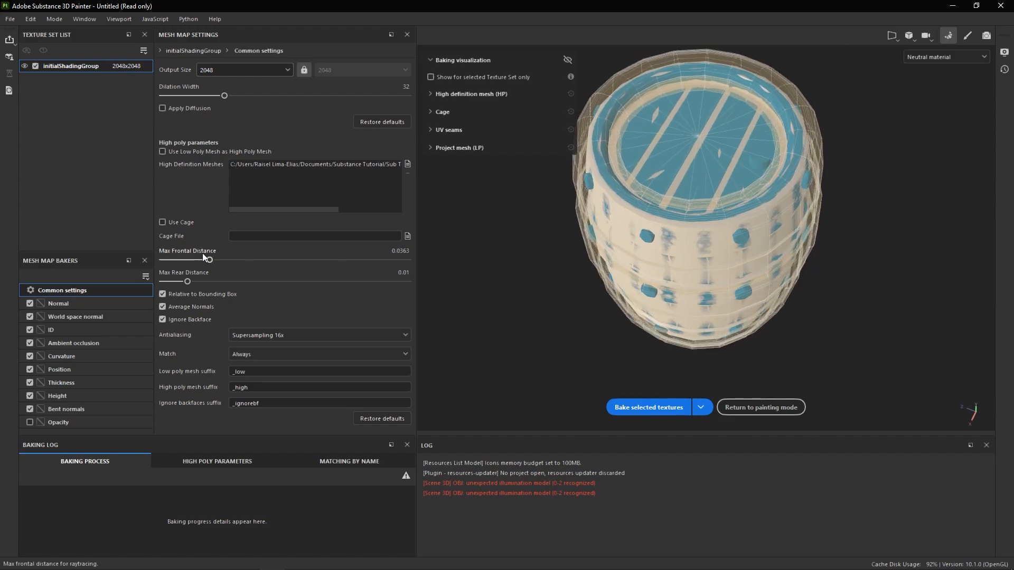
left_click_drag(210, 261, 195, 261)
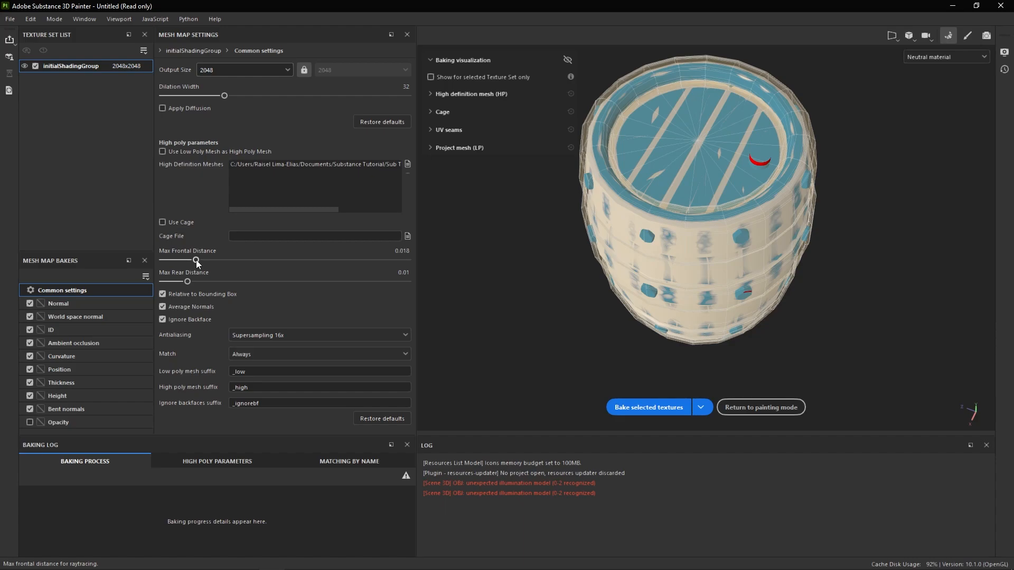
left_click_drag(196, 260, 197, 260)
- Examine the cage's coverage of the bolts and metal bands all the way around the barrel
left_click_drag(908, 353, 862, 265, "alt")
middle_click_drag(818, 256, 817, 201, "alt")
left_click_drag(864, 233, 806, 226, "alt")
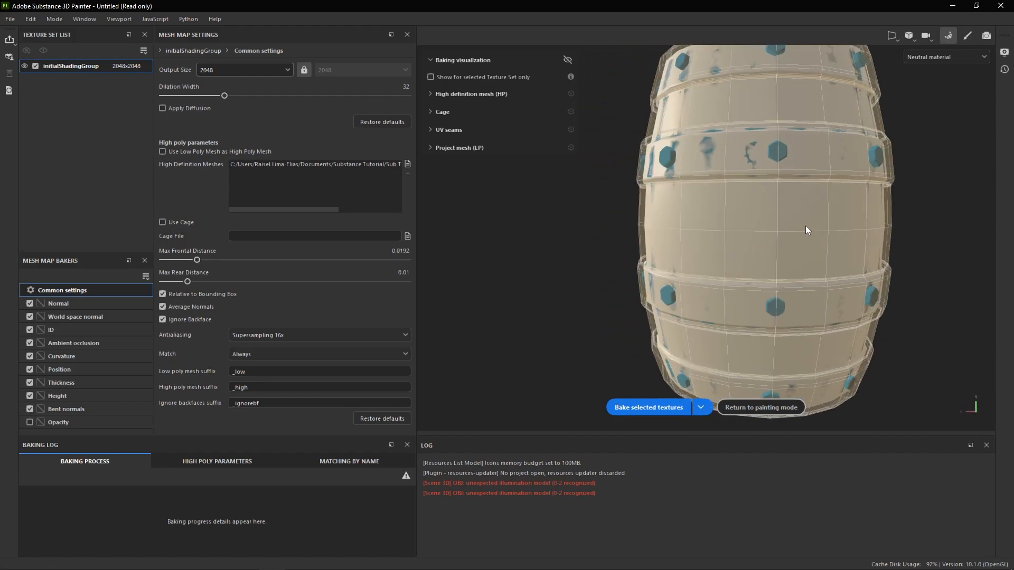
scroll(846, 235, "down", 3)
middle_click_drag(846, 236, 772, 218, "alt")
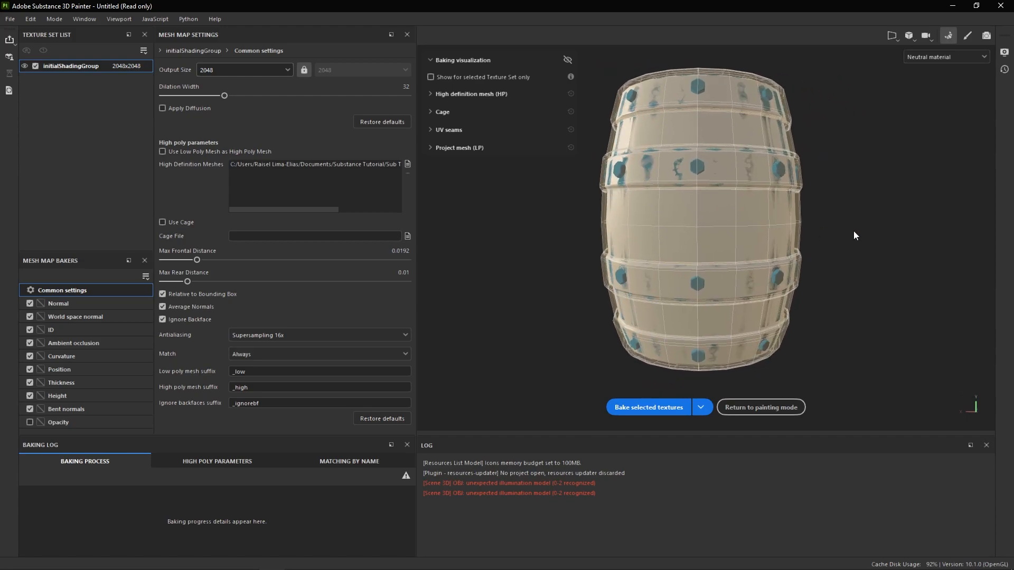
left_click_drag(854, 231, 751, 236, "alt")
middle_click_drag(750, 236, 676, 247, "alt")
left_click_drag(818, 257, 676, 248, "alt")
left_click_drag(883, 233, 803, 225, "alt")
middle_click_drag(803, 230, 622, 243, "alt")
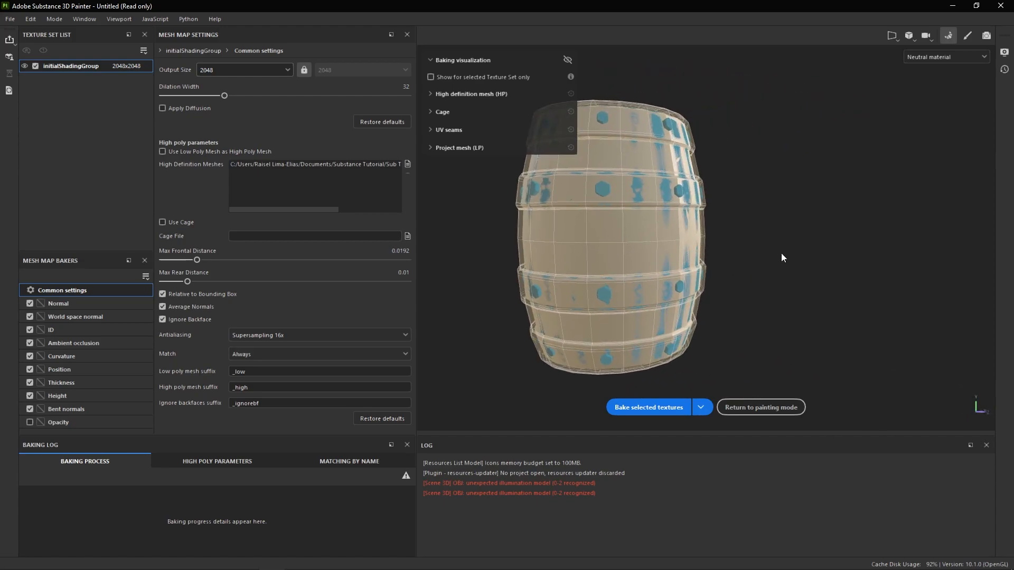
left_click_drag(805, 256, 673, 266, "alt")
left_click_drag(824, 270, 721, 278, "alt")
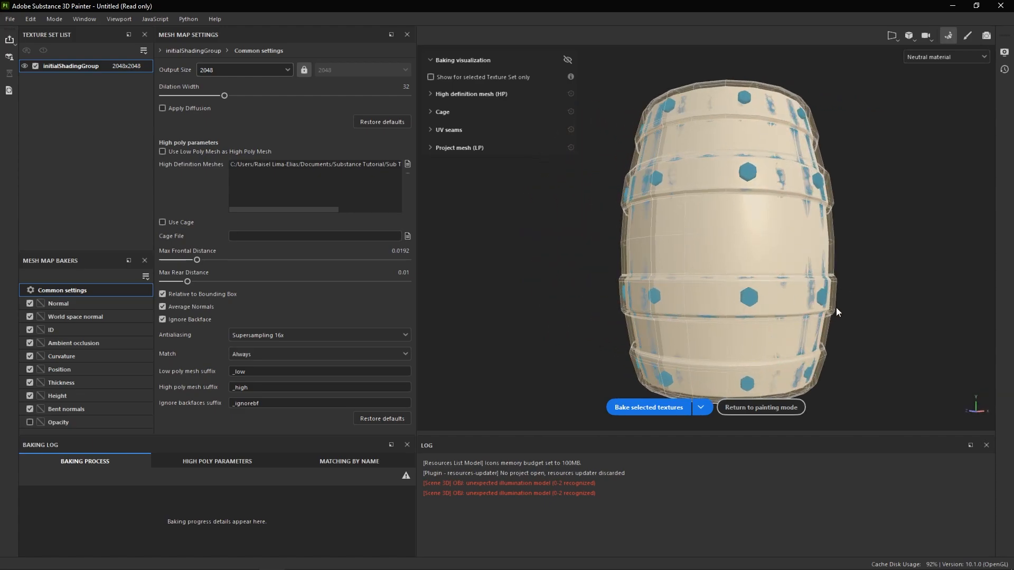
left_click_drag(837, 308, 731, 307, "alt")
right_click_drag(876, 290, 708, 277, "alt")
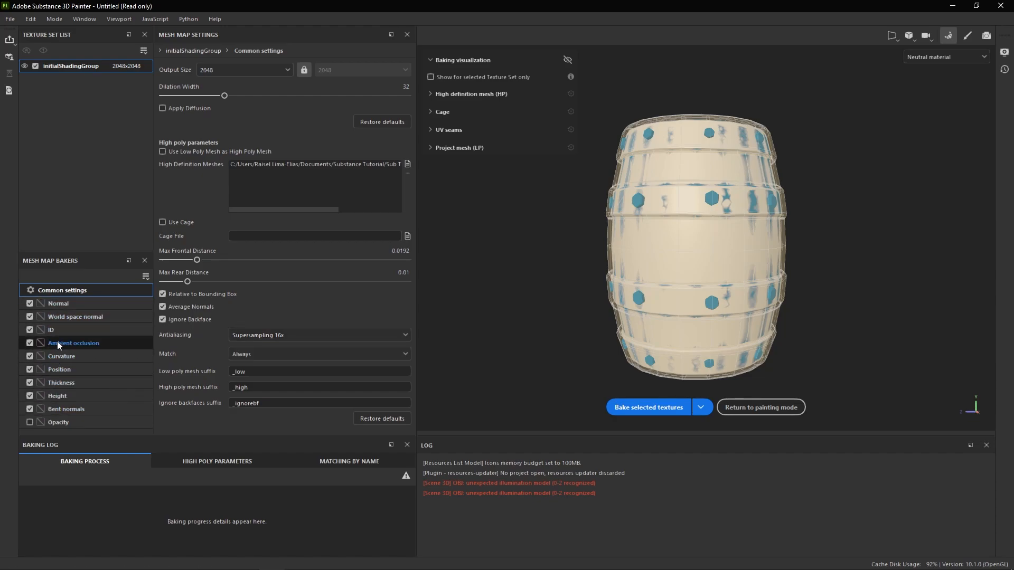
- Bake the selected mesh maps, return to painting mode and inspect the baked detail around the barrel
left_click(660, 407)
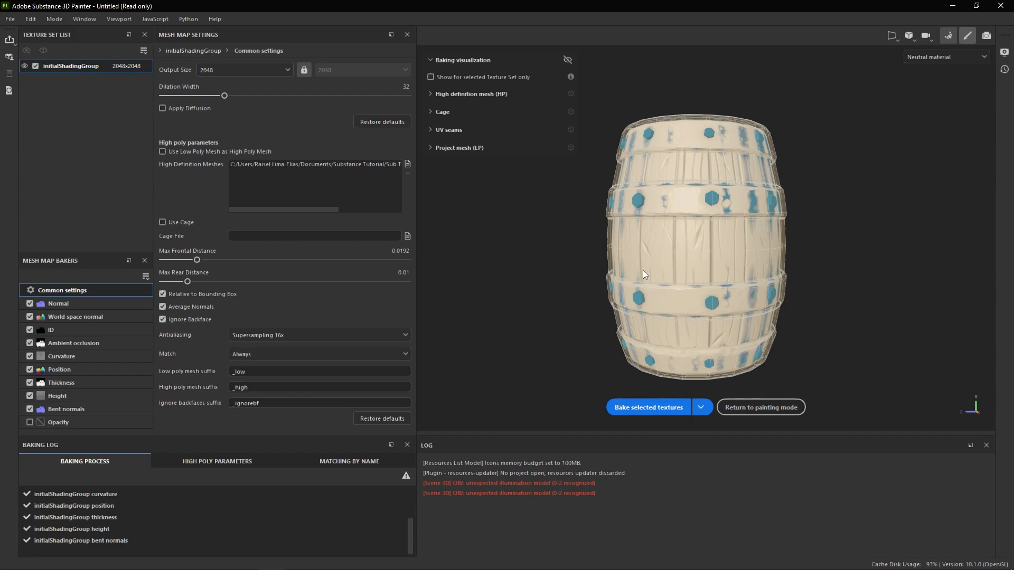
left_click(967, 35)
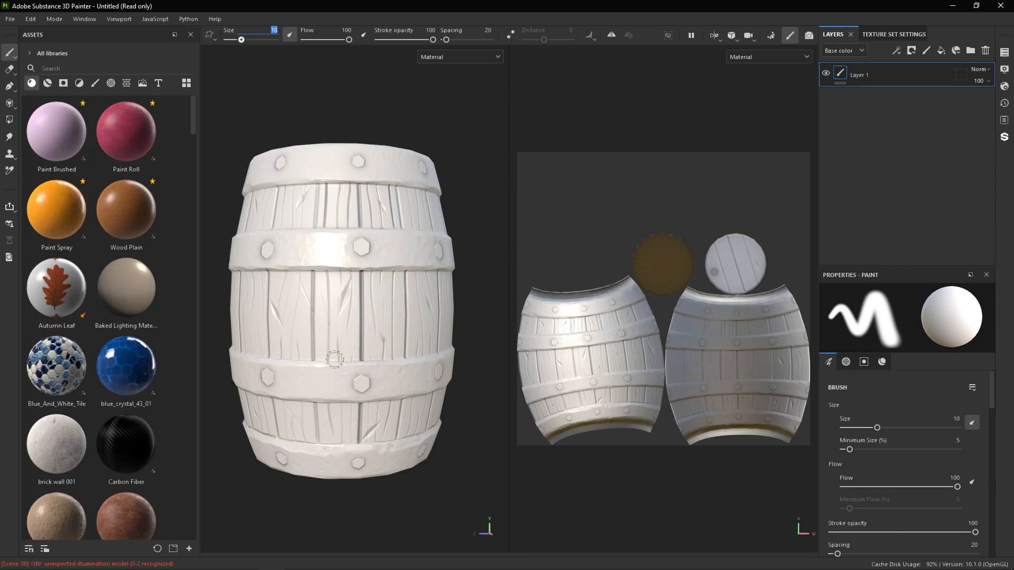
left_click_drag(335, 360, 467, 344, "alt")
left_click_drag(398, 353, 346, 387, "alt")
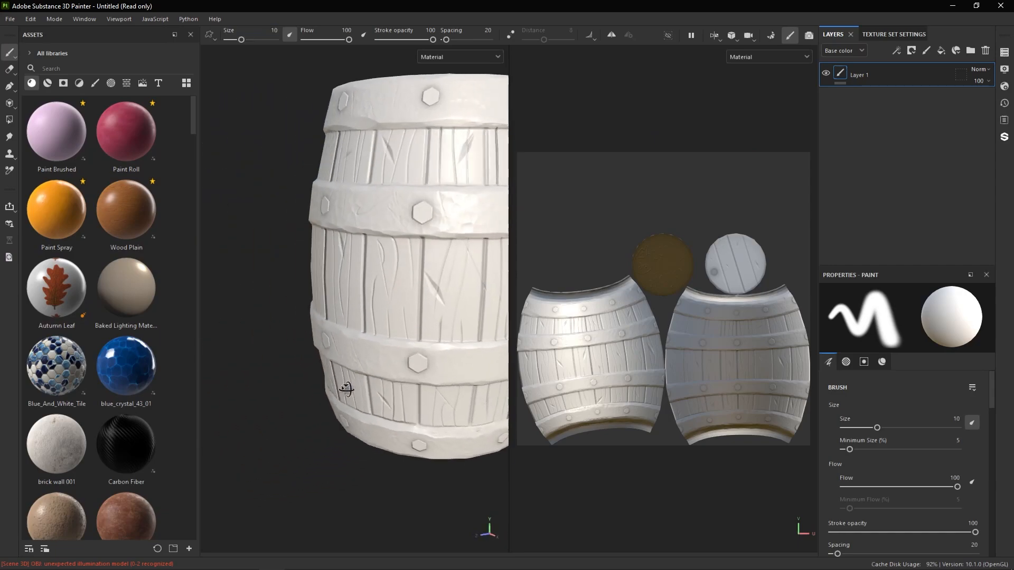
middle_click_drag(346, 388, 287, 372, "alt")
mouse_move(287, 373)
left_mouse_down("alt")
mouse_move(423, 339)
mouse_move(380, 307)
mouse_move(464, 317)
mouse_move(358, 310)
mouse_move(295, 322)
mouse_move(430, 317)
left_mouse_up("alt")
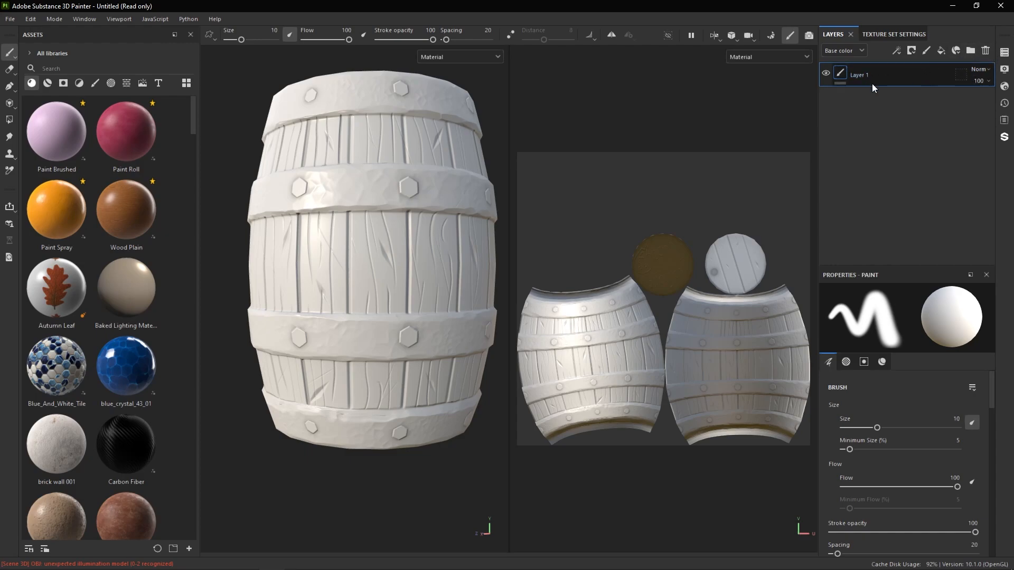
- Delete the default paint layer and add a fill layer in its place
left_click(985, 53)
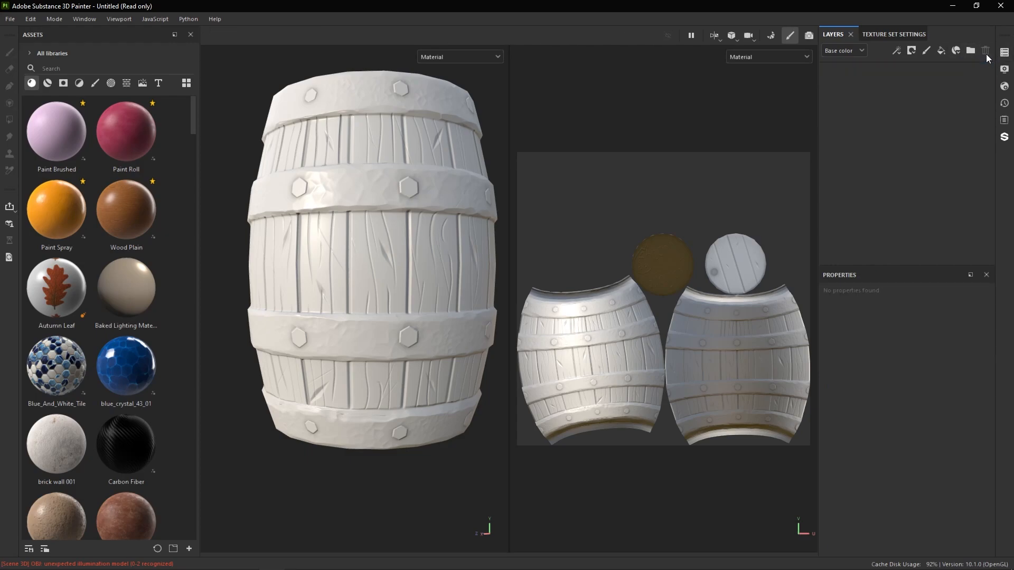
left_click(940, 55)
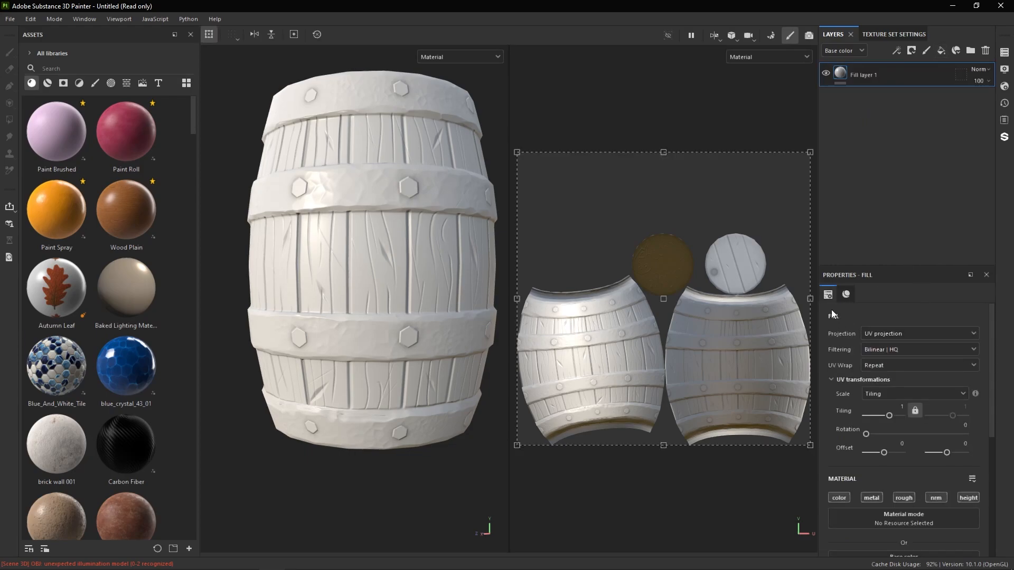
- Give the fill layer a bright red base color and set its Metallic value to 1
scroll(906, 321, "down", 8)
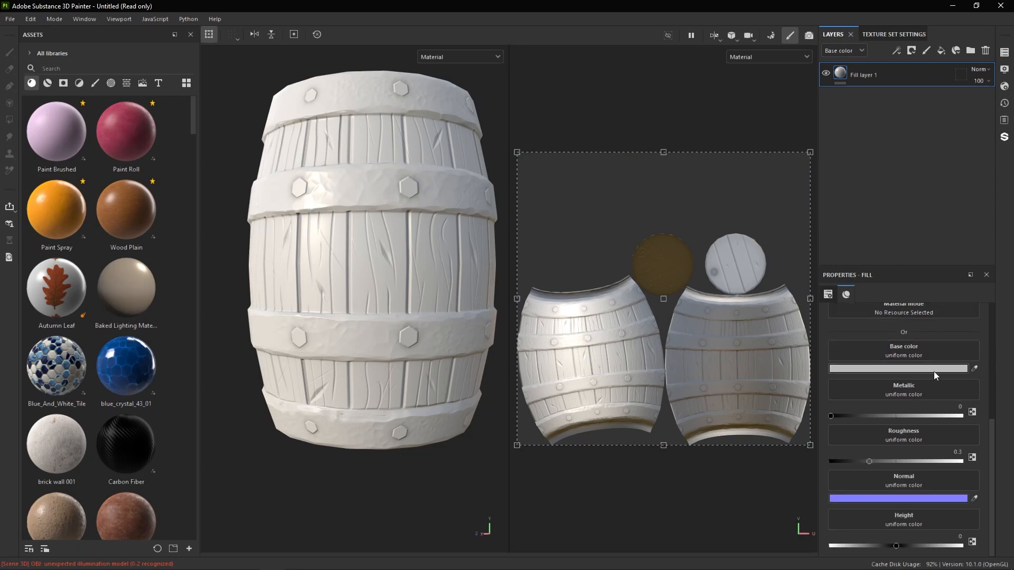
left_click(934, 370)
left_click(904, 398)
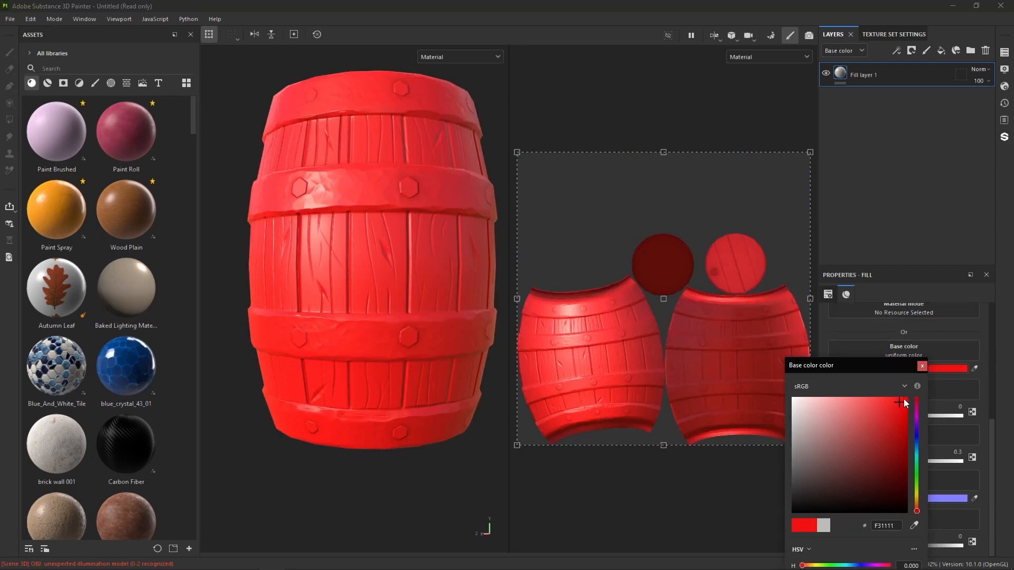
left_click(921, 367)
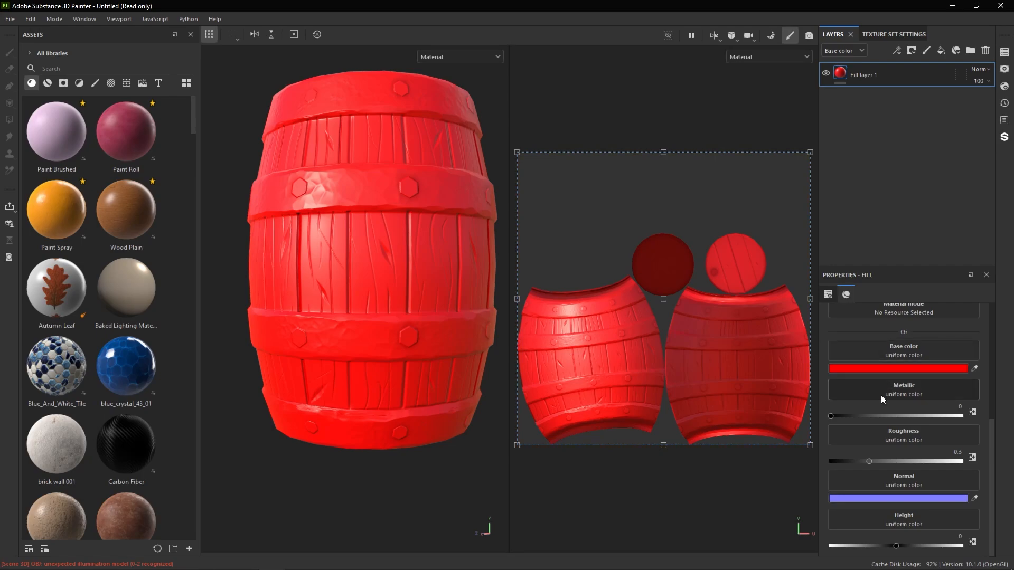
left_click_drag(837, 418, 961, 416)
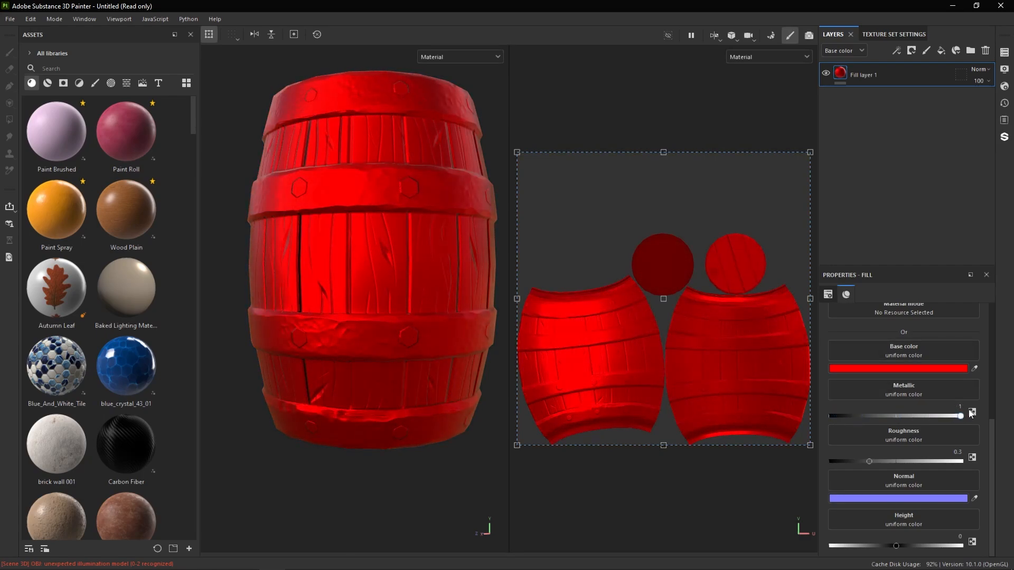
- Add a paint layer, set the brush's base color to blue 005AC1 and paint a test scribble on the barrel's middle planks
left_click(926, 51)
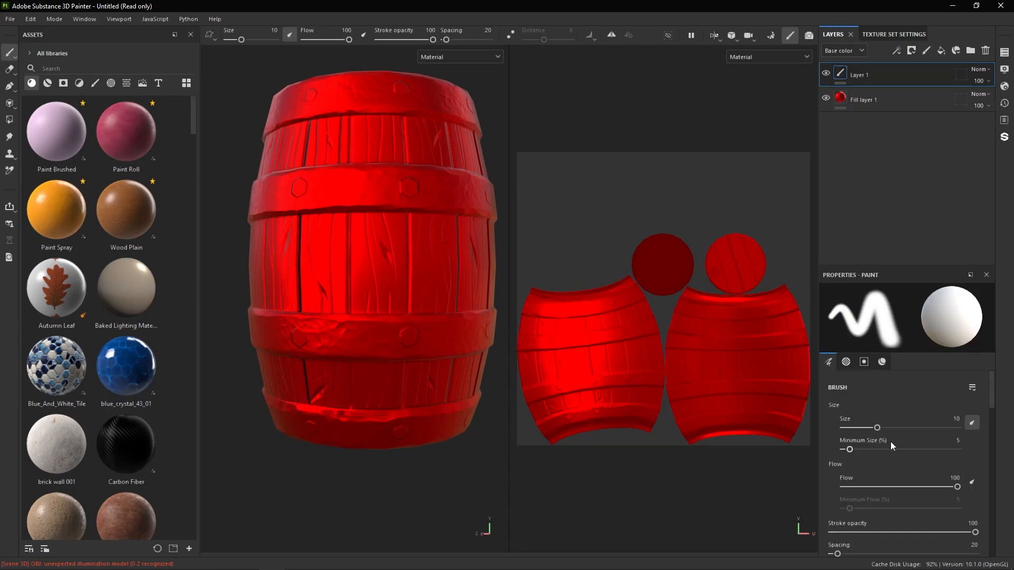
scroll(872, 426, "down", 3)
scroll(871, 425, "down", 10)
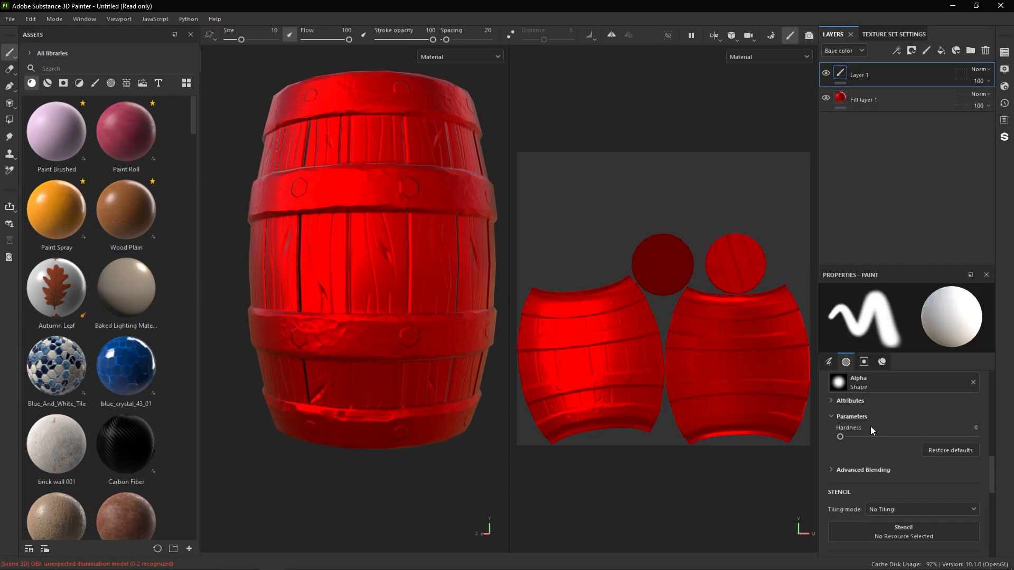
left_click(900, 410)
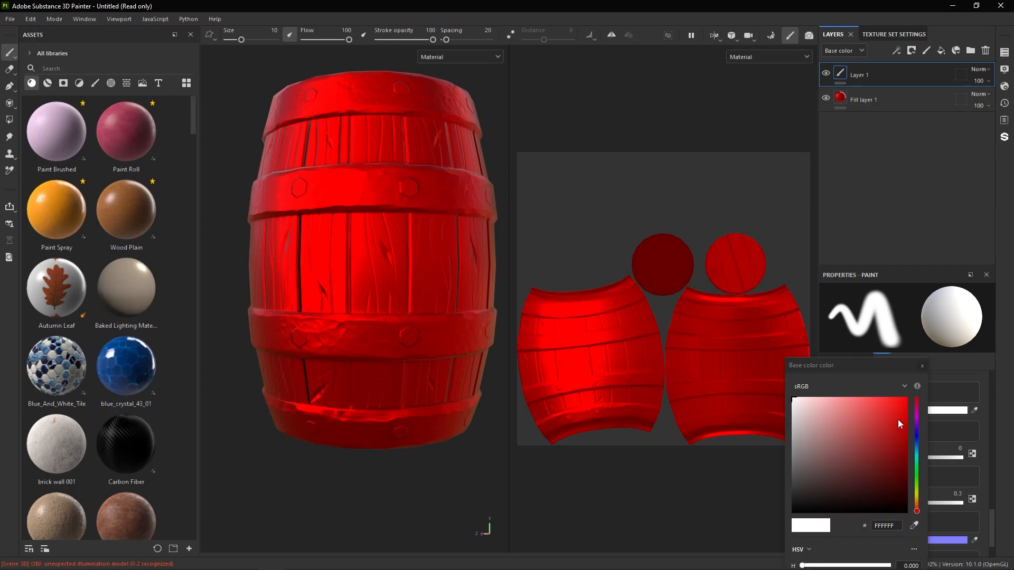
left_click_drag(897, 420, 917, 444)
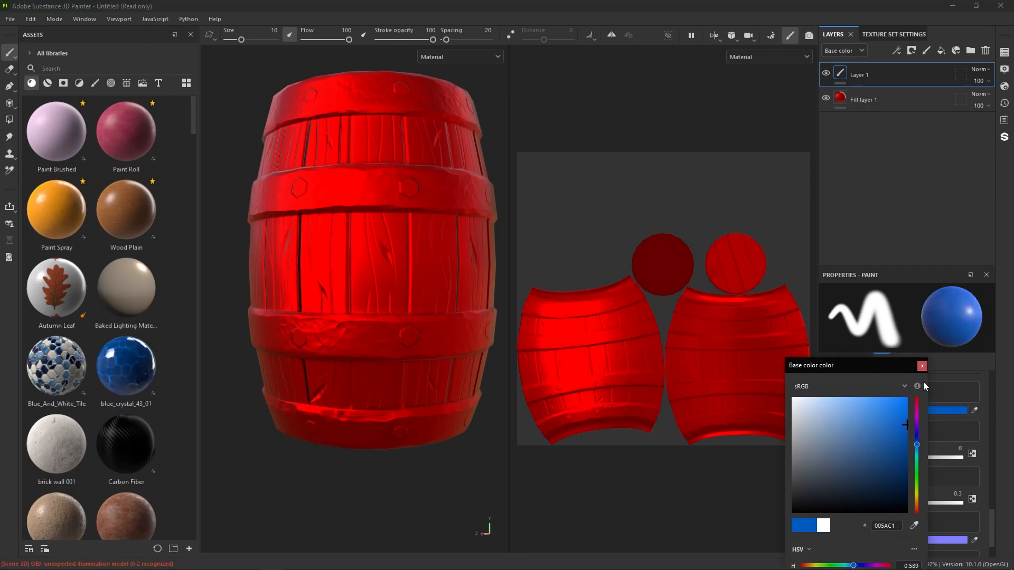
left_click(921, 365)
mouse_move(395, 241)
left_mouse_down()
mouse_move(351, 288)
mouse_move(438, 284)
left_mouse_up()
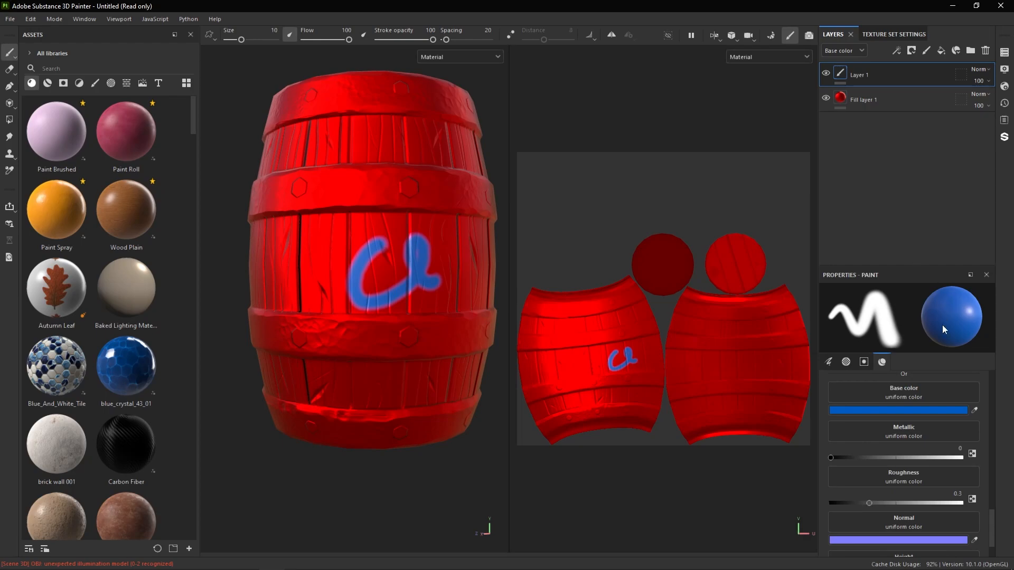
- Change the brush's base color to green 00C100 and paint over the blue scribble on the middle planks
left_click(920, 411)
left_click_drag(916, 445, 917, 476)
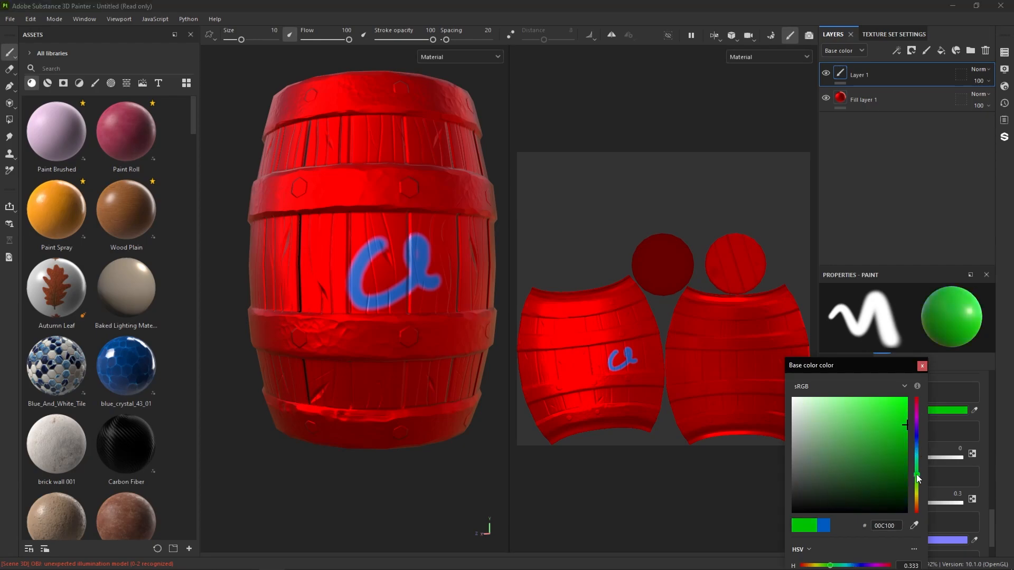
left_click(922, 366)
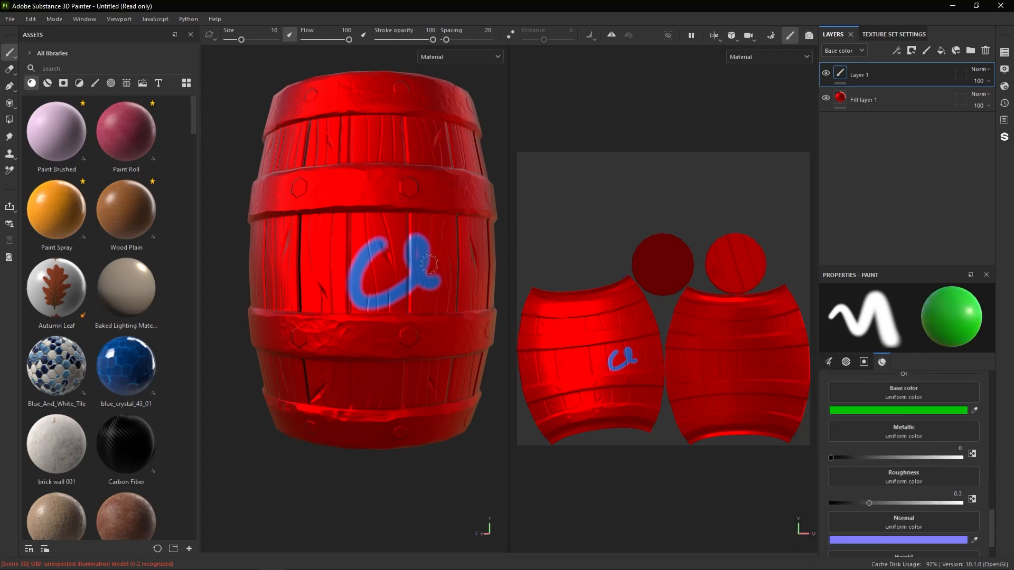
left_click(383, 238)
mouse_move(383, 238)
left_mouse_down()
mouse_move(350, 282)
mouse_move(395, 305)
mouse_move(425, 237)
mouse_move(415, 273)
mouse_move(445, 280)
left_mouse_up()
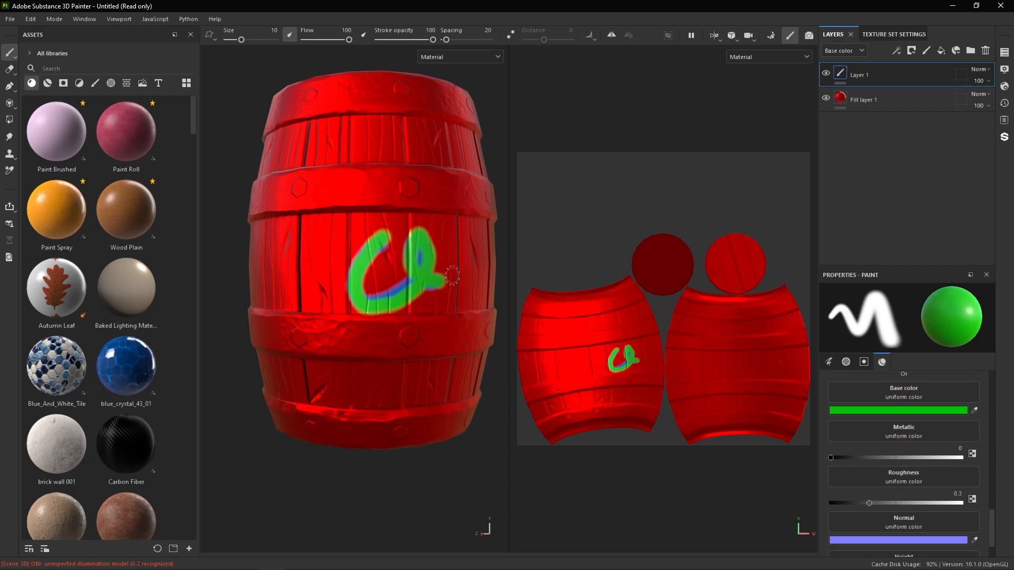
- Erase the scribble from the middle planks and paint green letter-shaped strokes across the barrel's upper planks and metal band
left_click(11, 70)
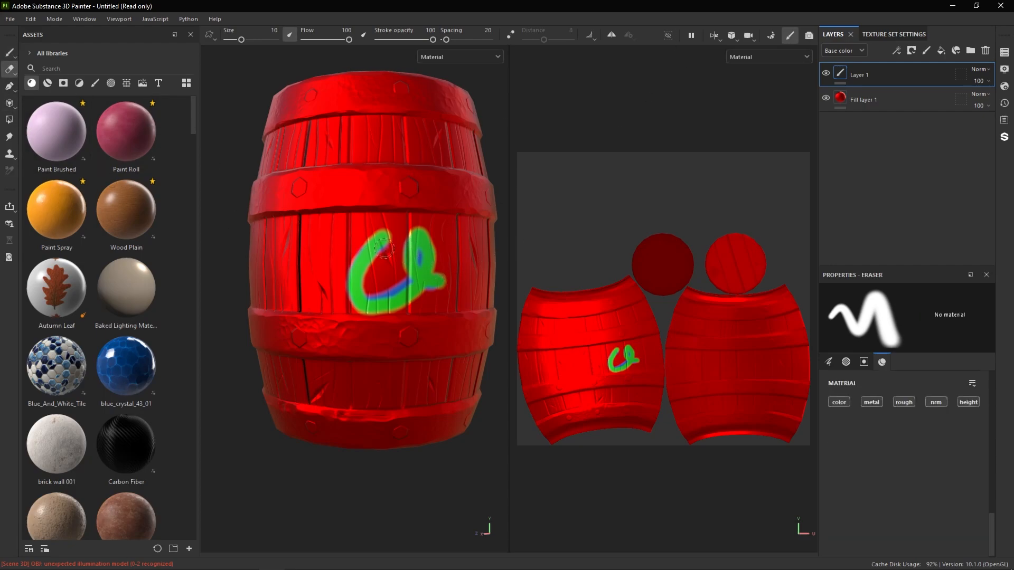
mouse_move(404, 241)
left_mouse_down()
mouse_move(364, 267)
mouse_move(372, 237)
mouse_move(406, 242)
mouse_move(356, 293)
mouse_move(420, 238)
mouse_move(423, 261)
mouse_move(339, 293)
mouse_move(429, 260)
mouse_move(360, 300)
mouse_move(417, 288)
mouse_move(364, 311)
left_mouse_up()
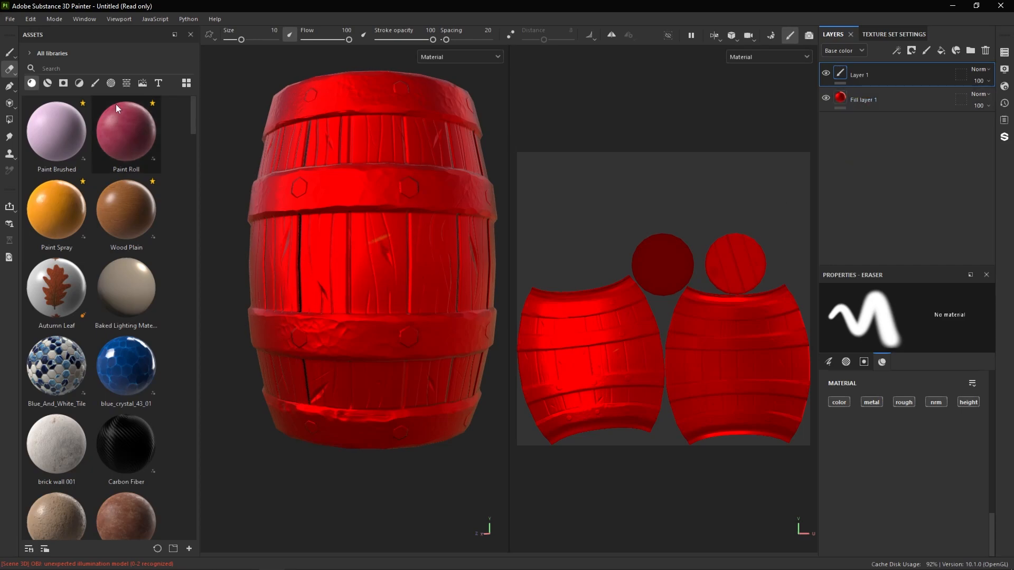
left_click(9, 51)
mouse_move(302, 131)
left_mouse_down()
mouse_move(289, 184)
mouse_move(312, 171)
left_mouse_up()
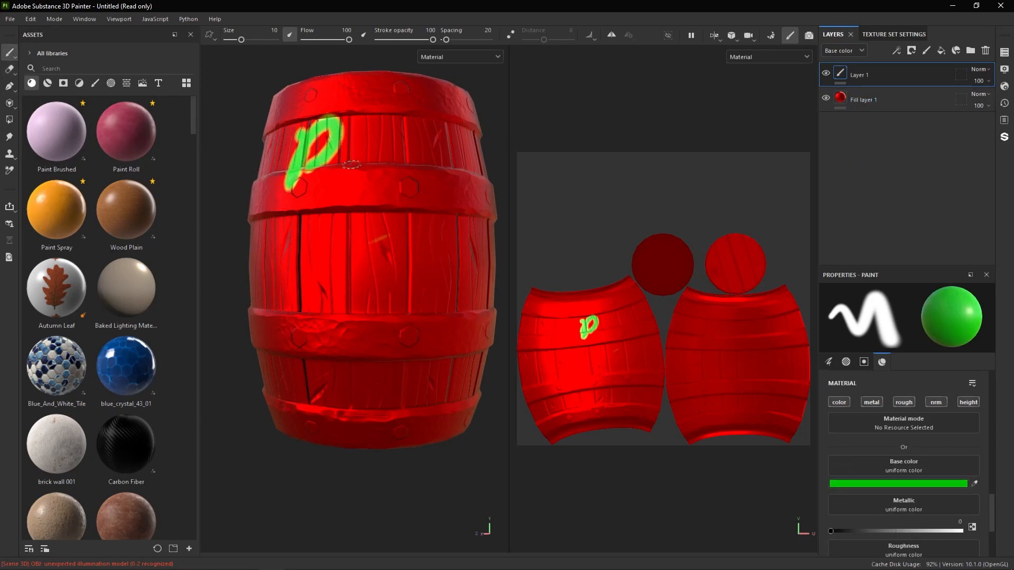
mouse_move(383, 154)
left_mouse_down()
mouse_move(379, 200)
mouse_move(422, 168)
left_mouse_up()
left_click_drag(435, 122, 441, 214)
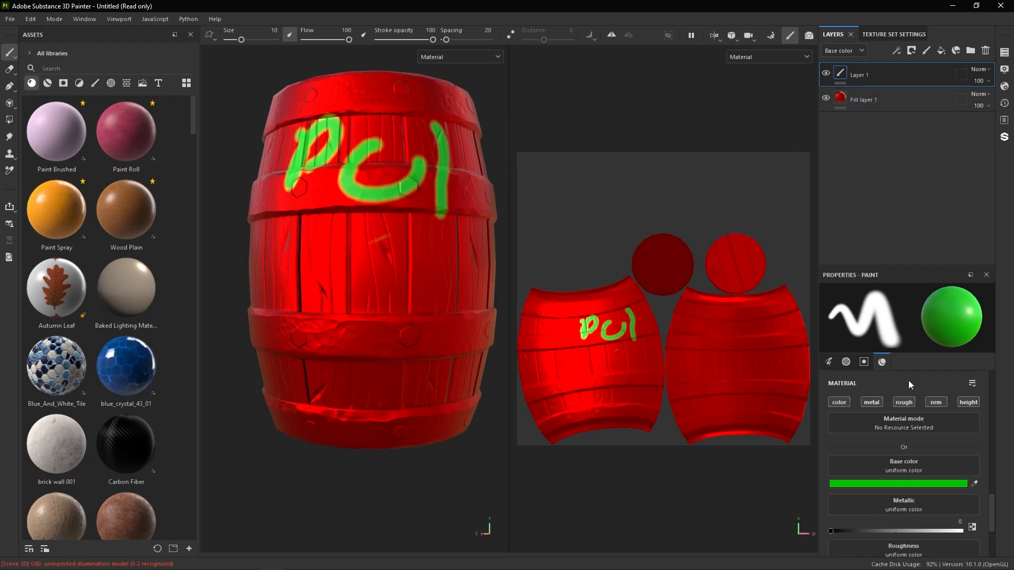
- Give the brush a yellow base color with Metallic at about 0.76, and delete the paint layer
left_click(933, 484)
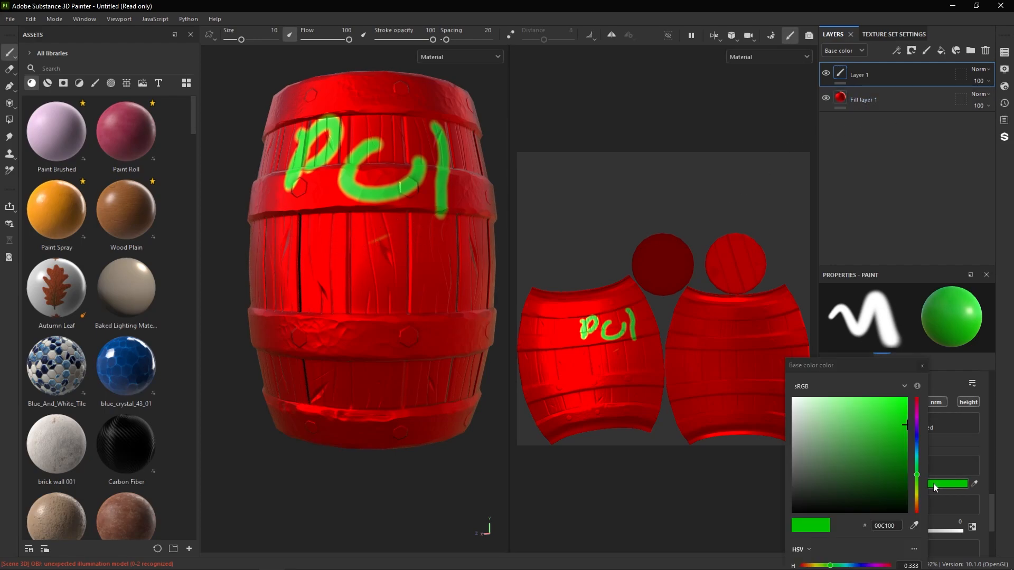
left_click(917, 407)
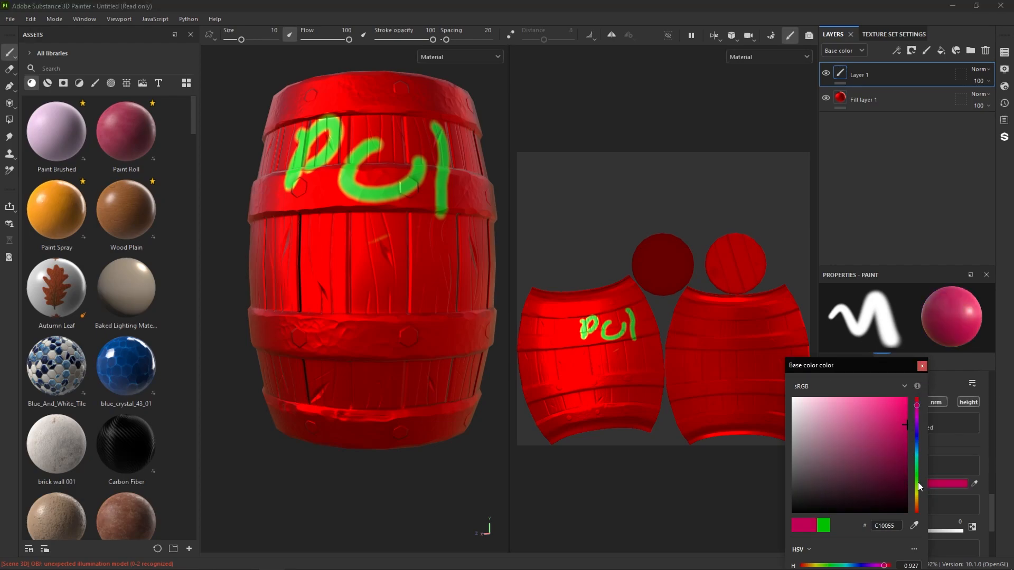
left_click(917, 495)
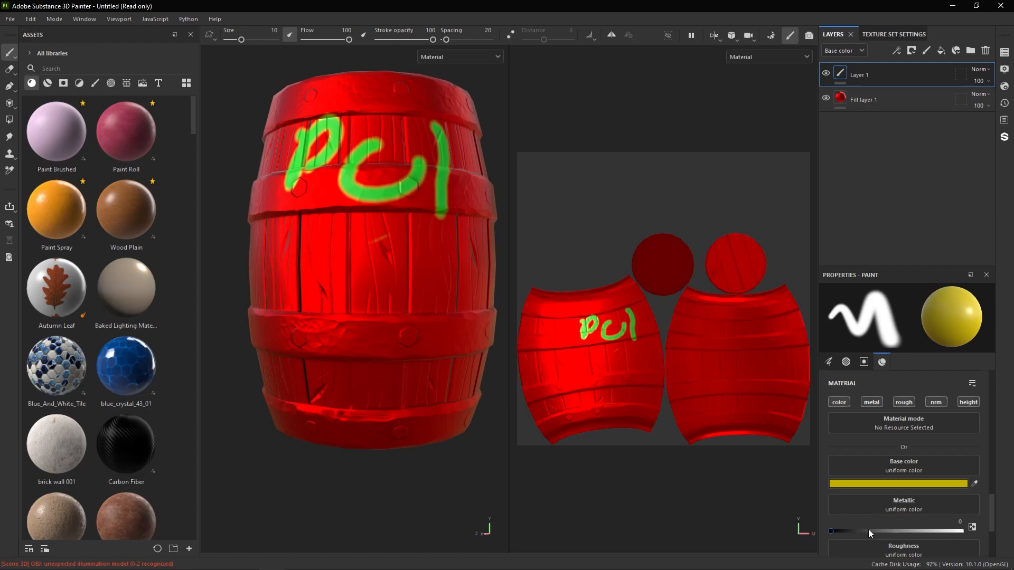
left_click_drag(839, 531, 931, 503)
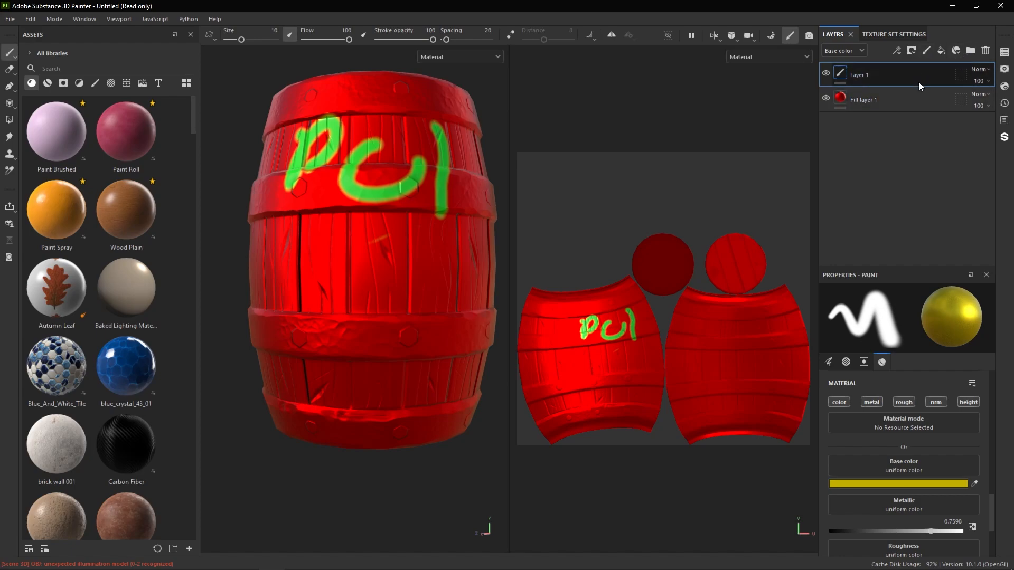
left_click(985, 50)
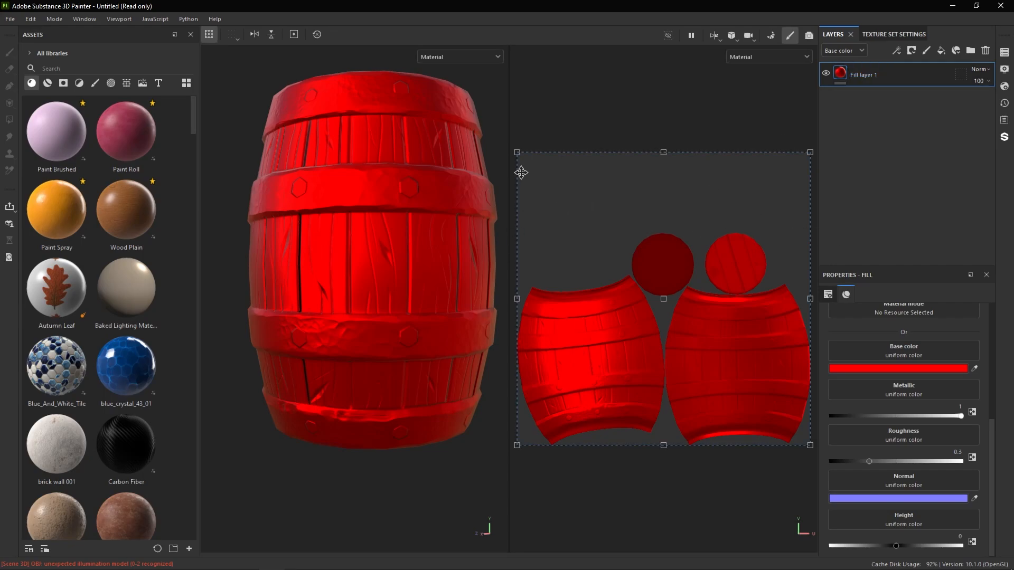
- Add a black mask to the red fill layer and reveal one barrel side shell using Polygon Fill in UV chunk mode
right_click(856, 75)
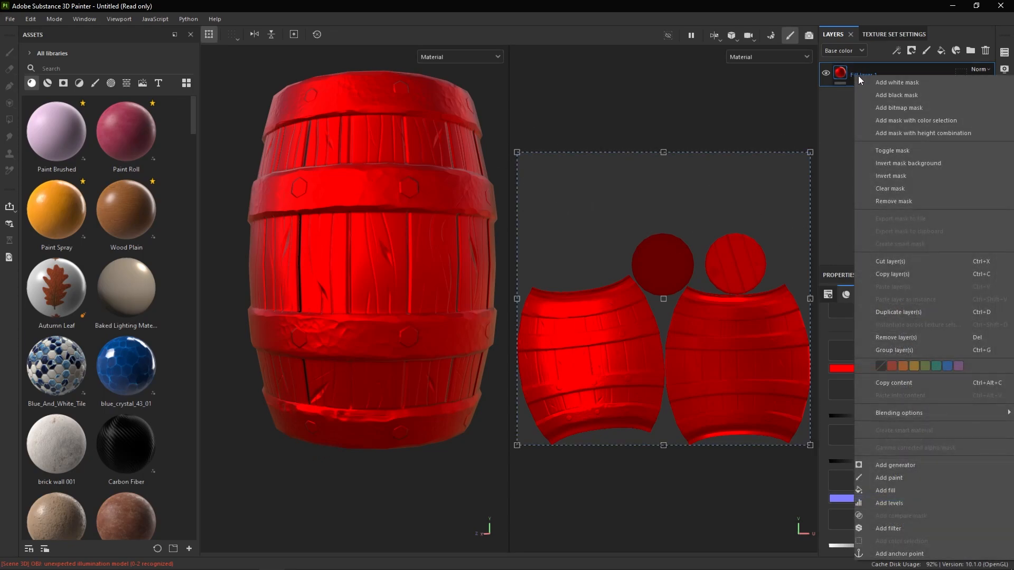
left_click(904, 94)
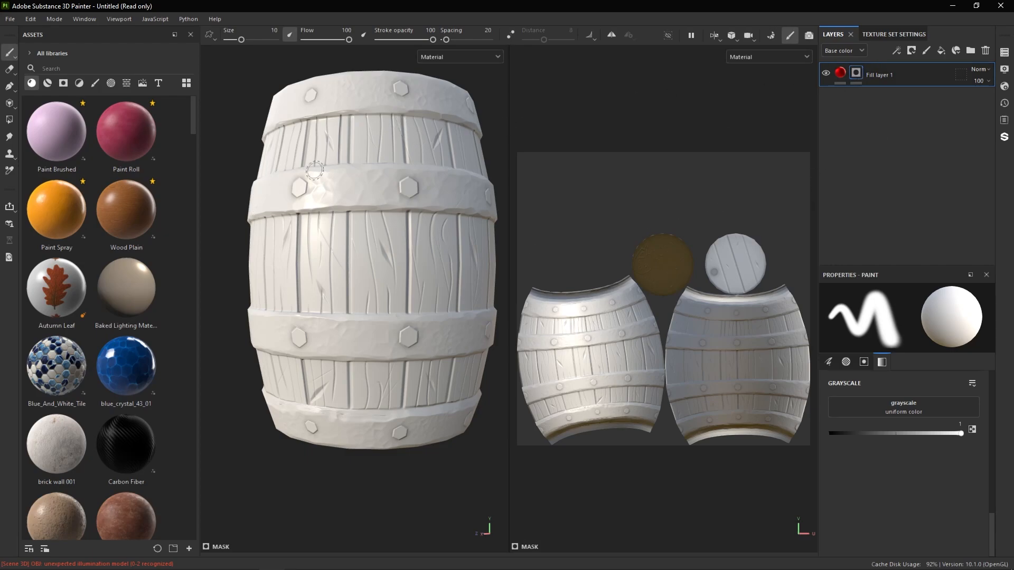
left_click(10, 119)
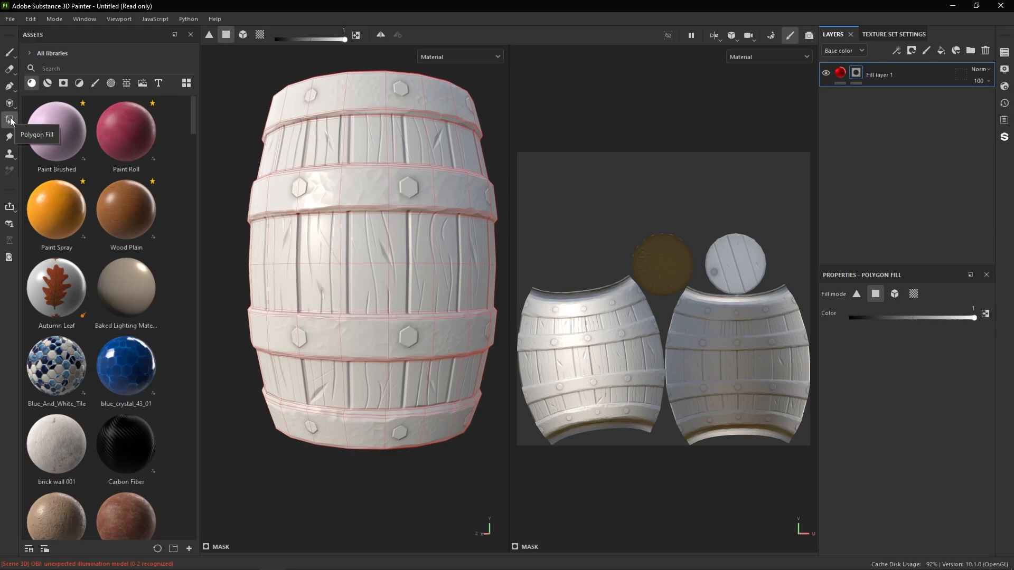
left_click(261, 36)
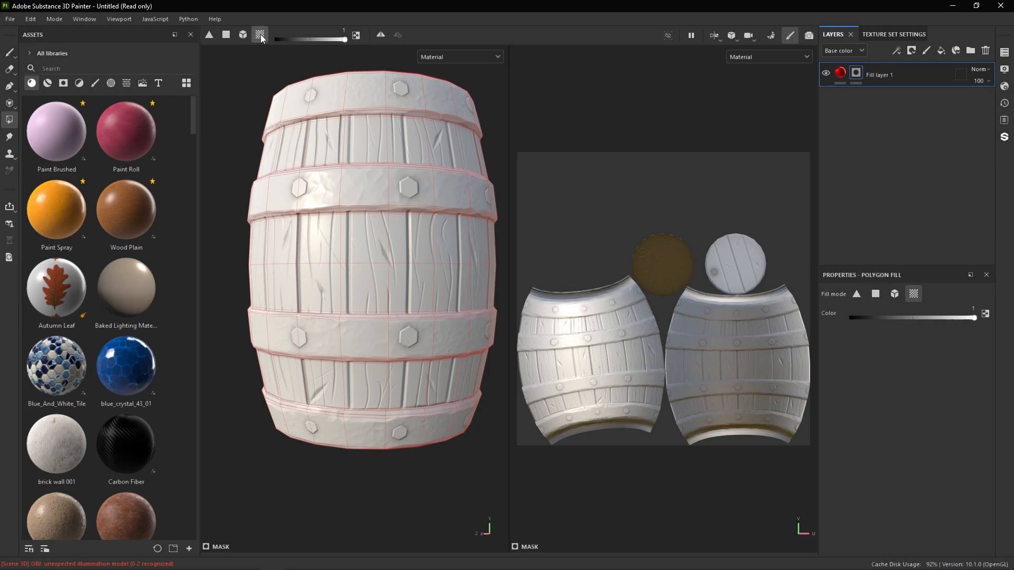
left_click(593, 357)
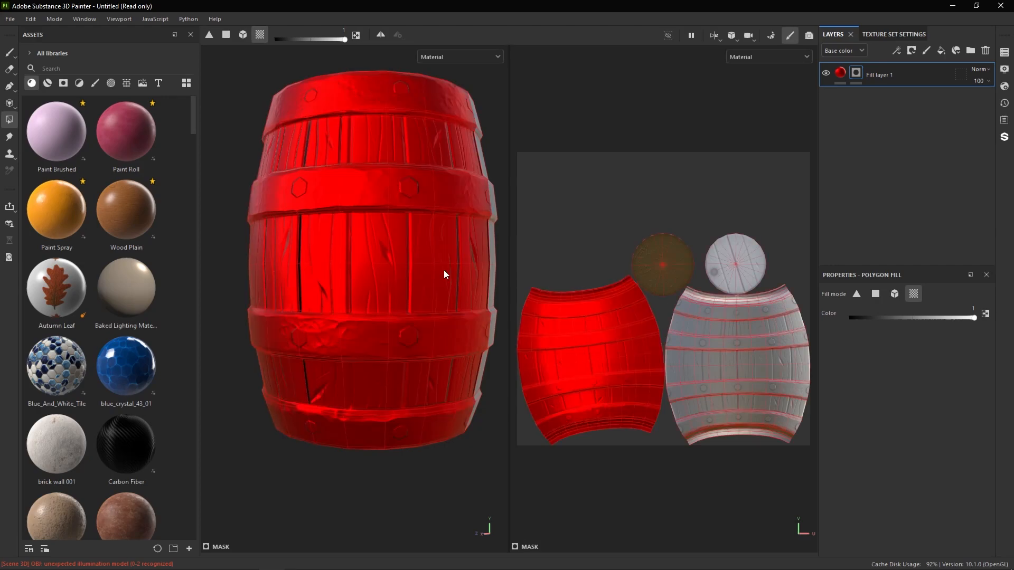
- Examine the barrel from all around to see where the masked red fill ends along the UV seams
scroll(432, 269, "down", 2)
left_click_drag(443, 259, 332, 256, "alt")
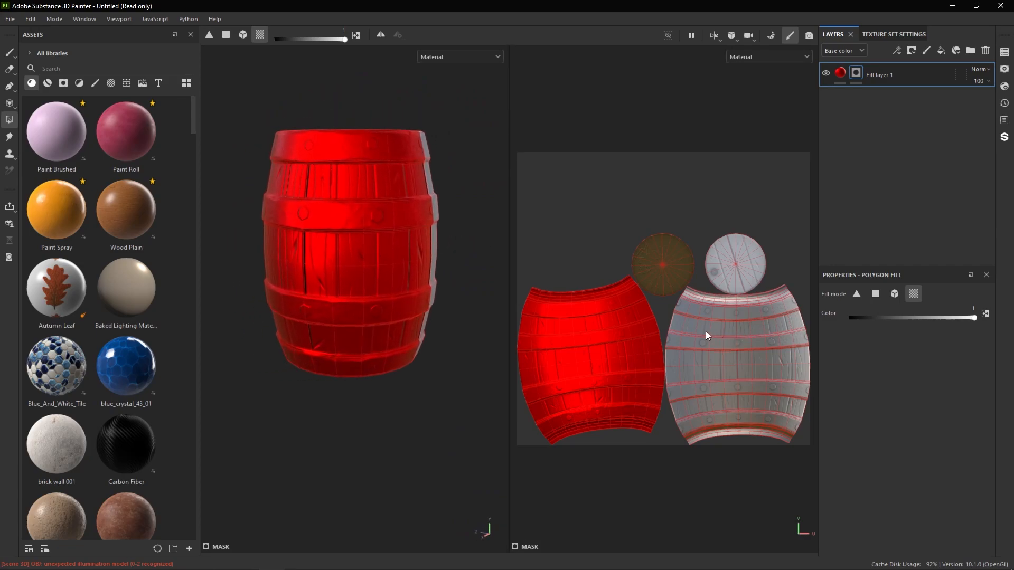
left_click_drag(453, 283, 385, 296, "alt")
middle_click_drag(384, 296, 179, 268, "alt")
left_click_drag(425, 268, 309, 278, "alt")
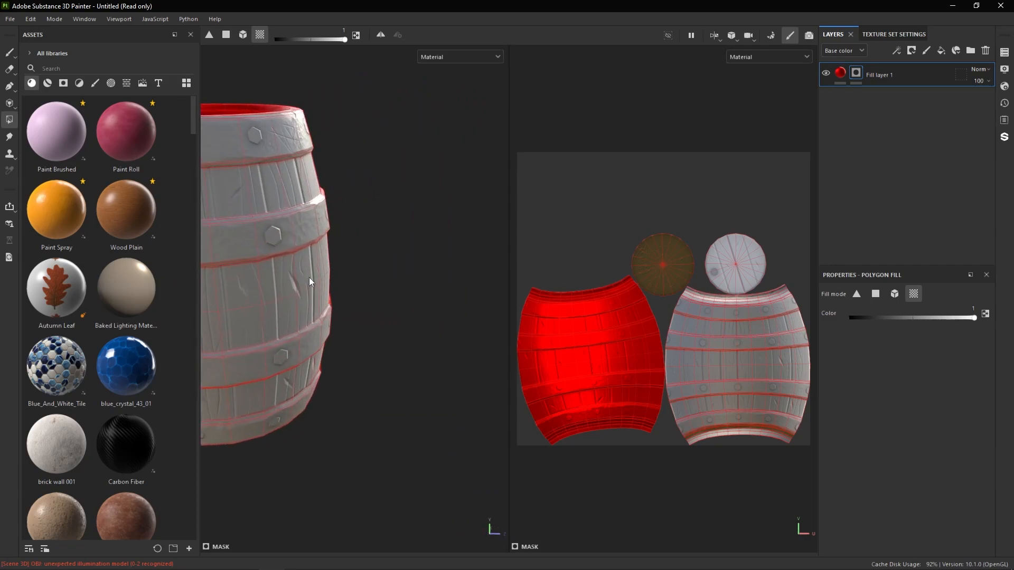
middle_click_drag(310, 282, 433, 255, "alt")
left_click_drag(476, 255, 444, 258, "alt")
middle_click_drag(496, 262, 450, 310, "alt")
left_click_drag(451, 310, 317, 285, "alt")
middle_click_drag(317, 285, 374, 280, "alt")
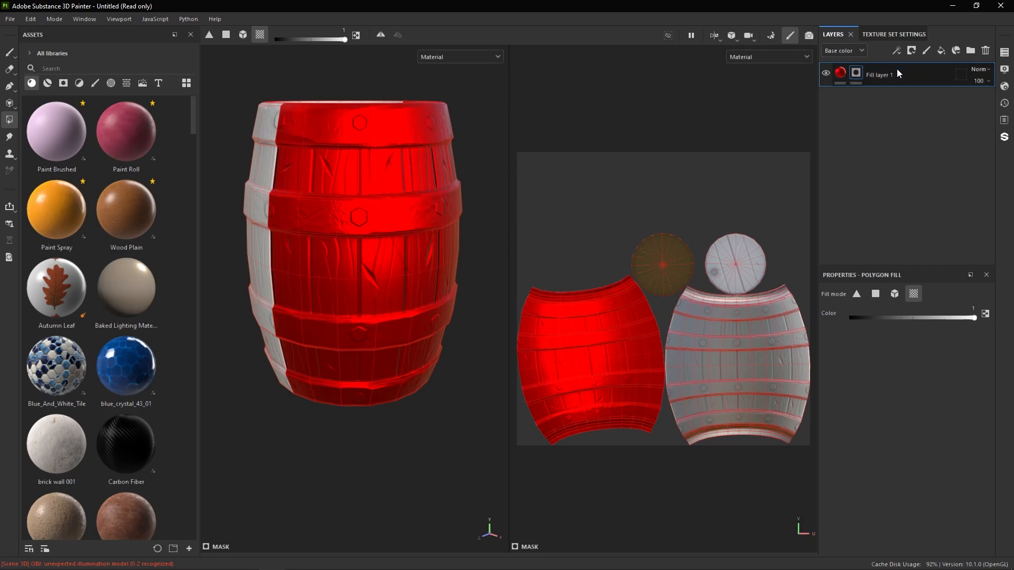
- Change the fill layer's base color to dark brown 623800
left_click(840, 74)
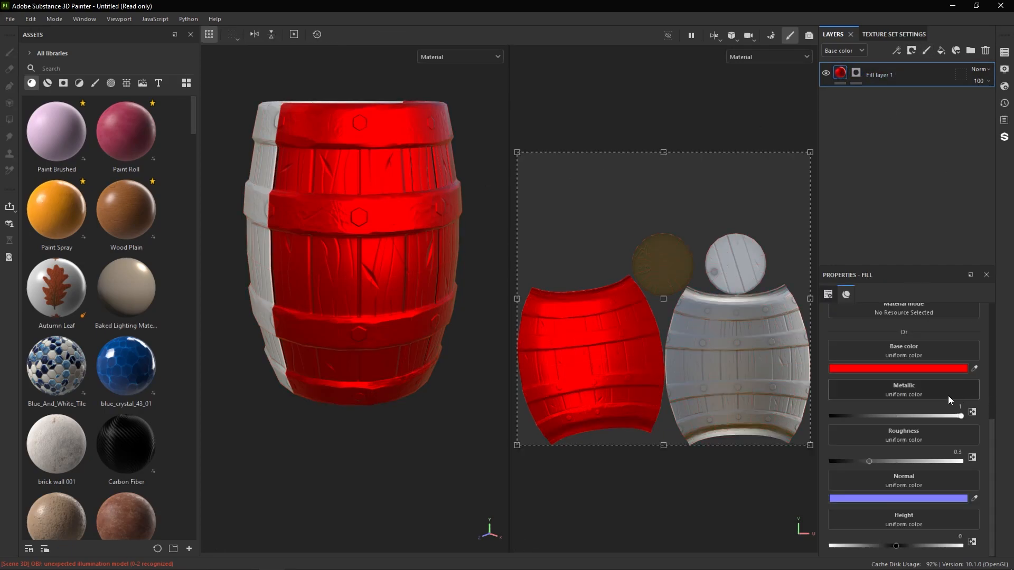
left_click(955, 368)
left_click(917, 501)
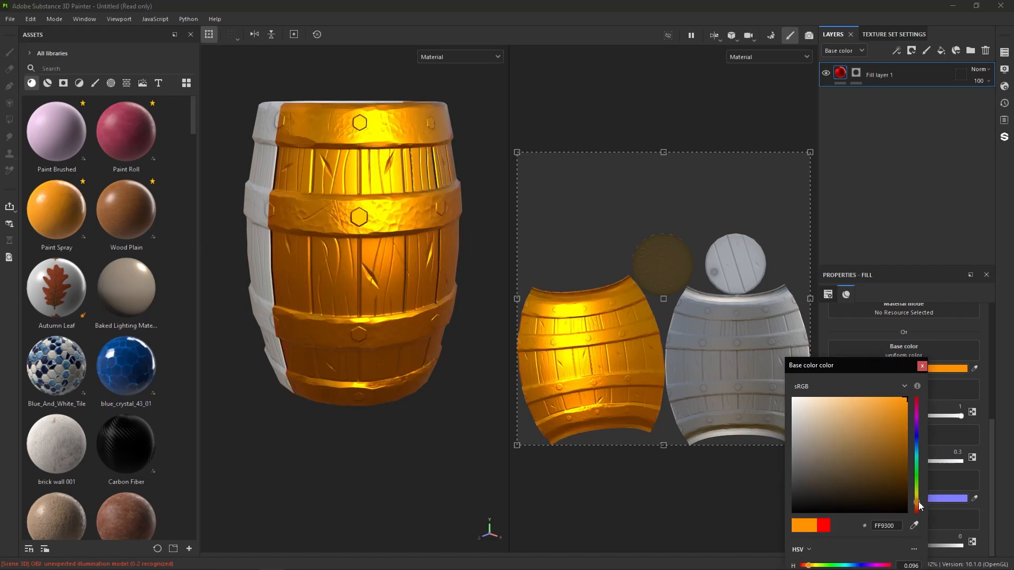
left_click(905, 469)
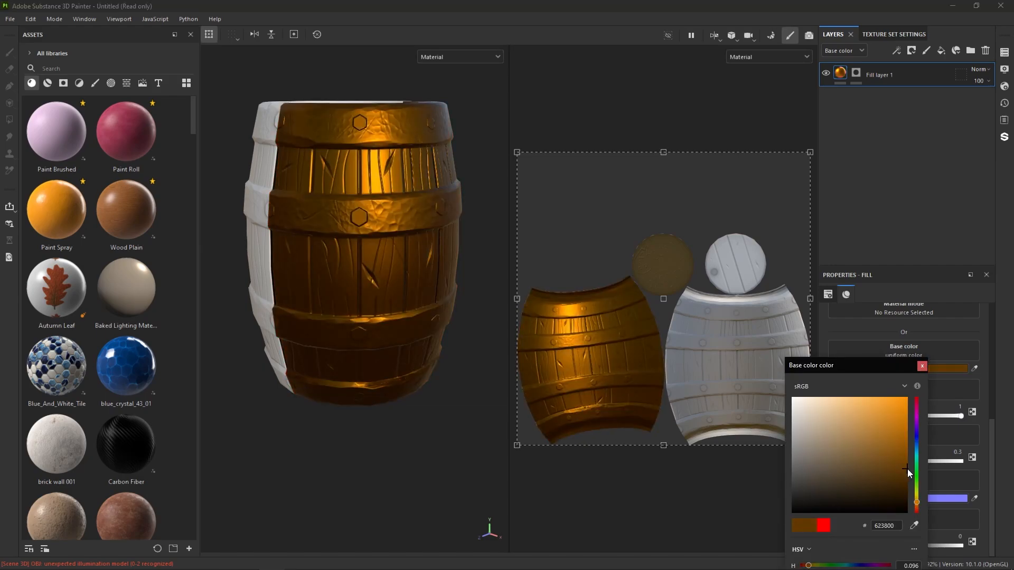
left_click(921, 366)
- Set the brown fill's Metallic value to 0 and its Roughness to about 0.65
left_click_drag(958, 417, 791, 417)
mouse_move(866, 462)
left_mouse_down()
mouse_move(848, 462)
mouse_move(891, 462)
left_mouse_up()
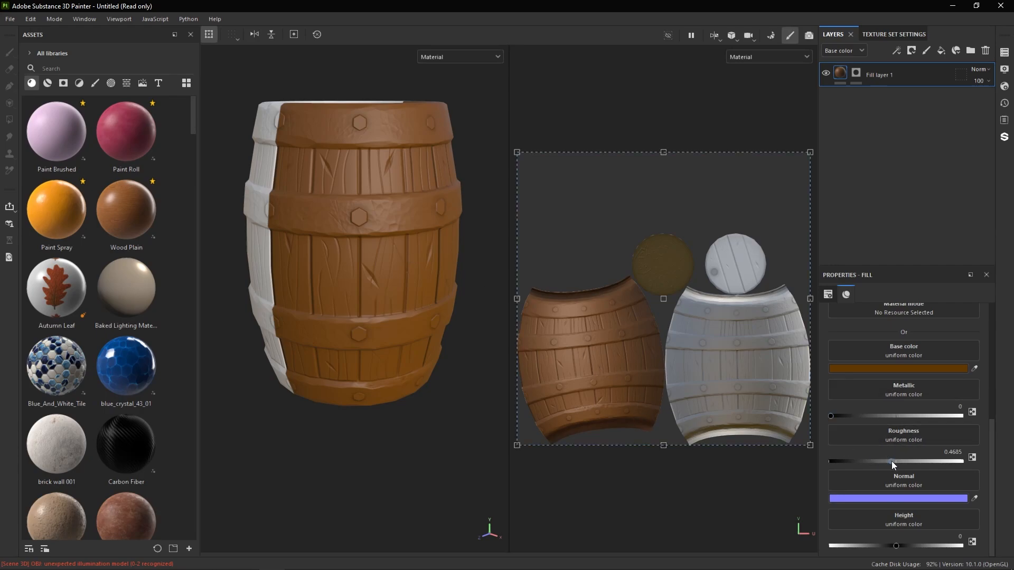
left_click_drag(889, 462, 960, 466)
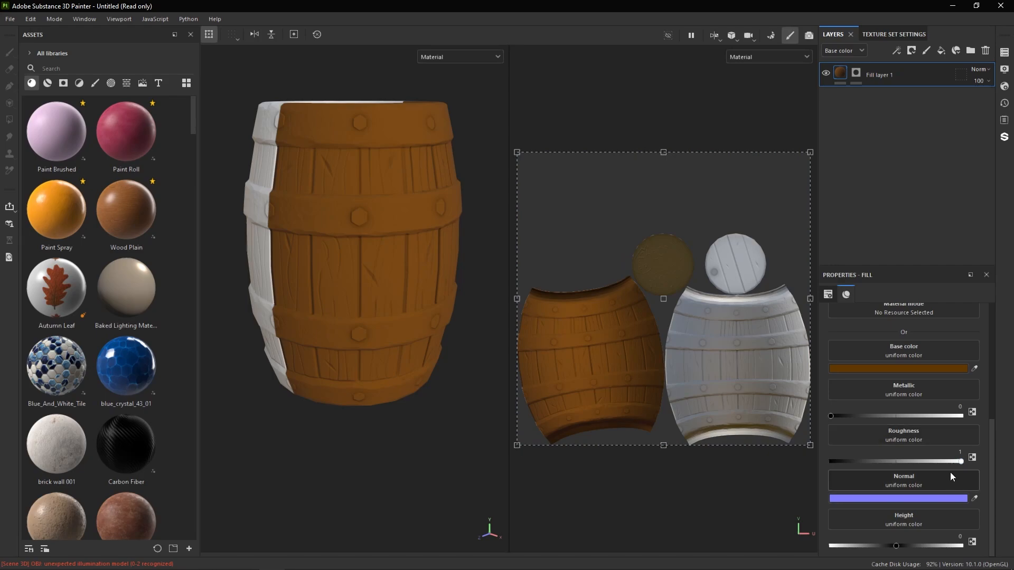
left_click_drag(961, 461, 909, 461)
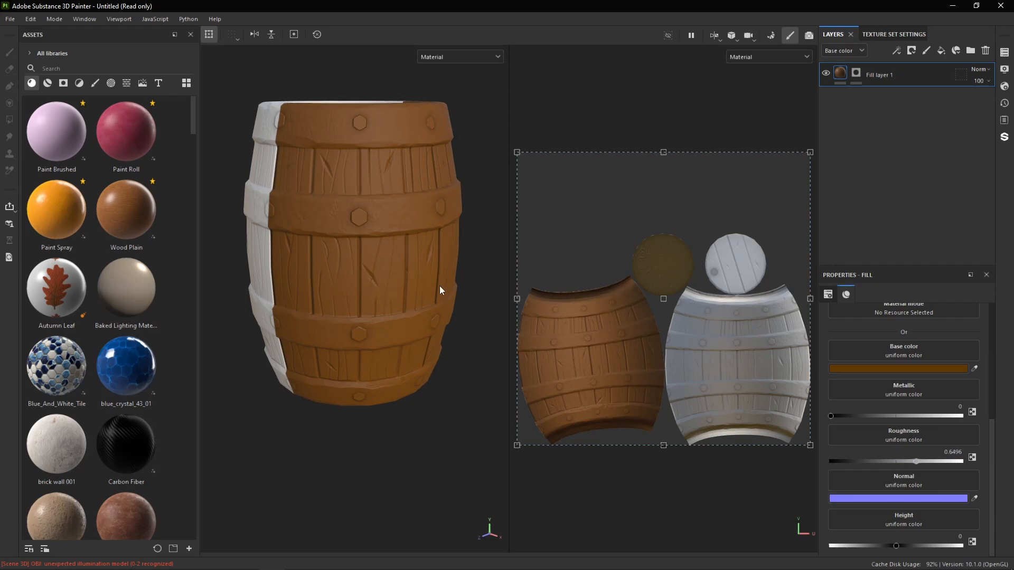
- Extend the fill layer's mask to the barrel's other side shell and the round end caps with Polygon Fill
left_click_drag(452, 268, 393, 300, "alt")
left_click(856, 73)
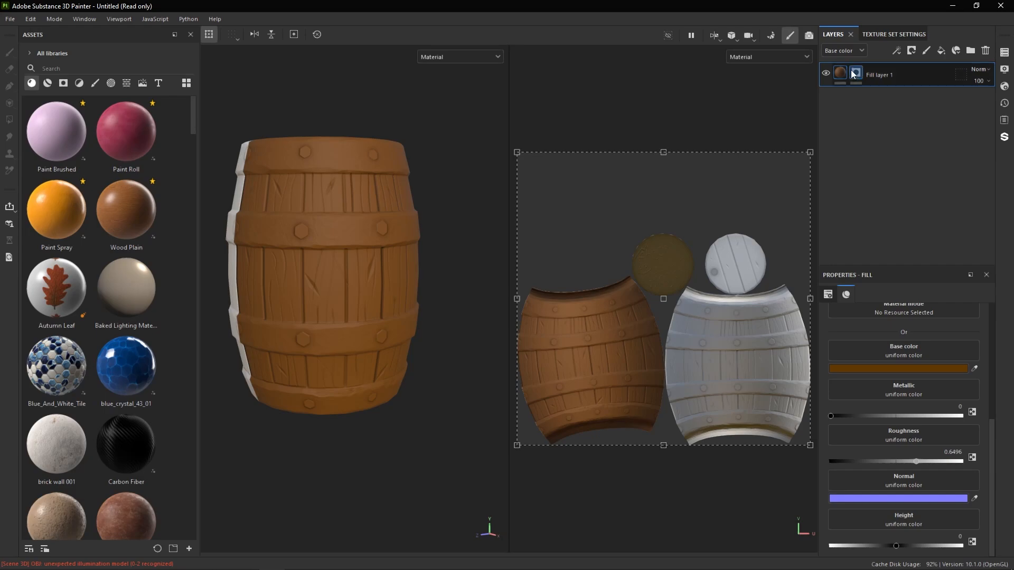
left_click(731, 357, "ctrl")
left_click(735, 265, "ctrl")
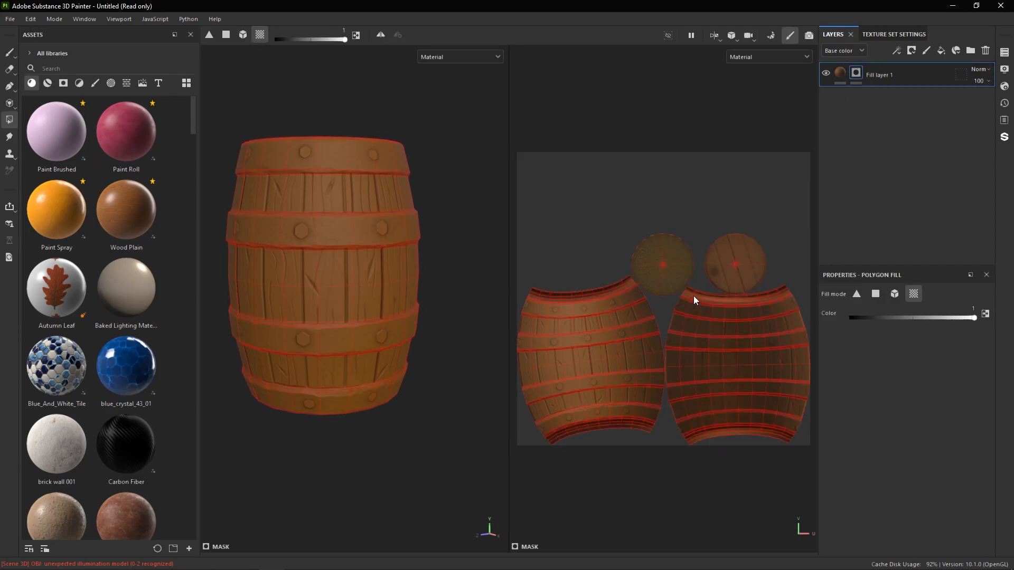
middle_click_drag(426, 248, 516, 246, "alt")
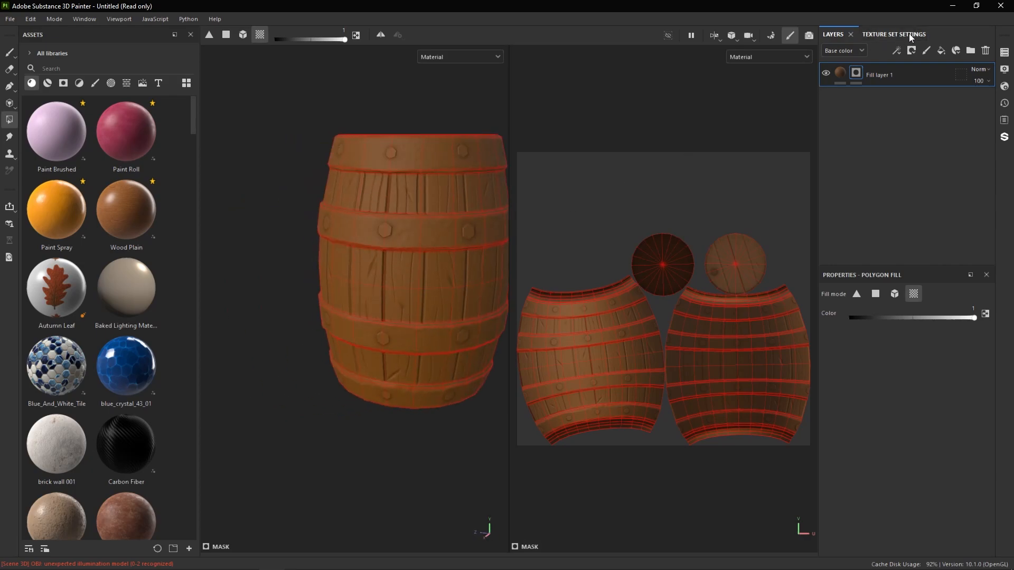
- Add a second fill layer above the brown one
left_click(941, 51)
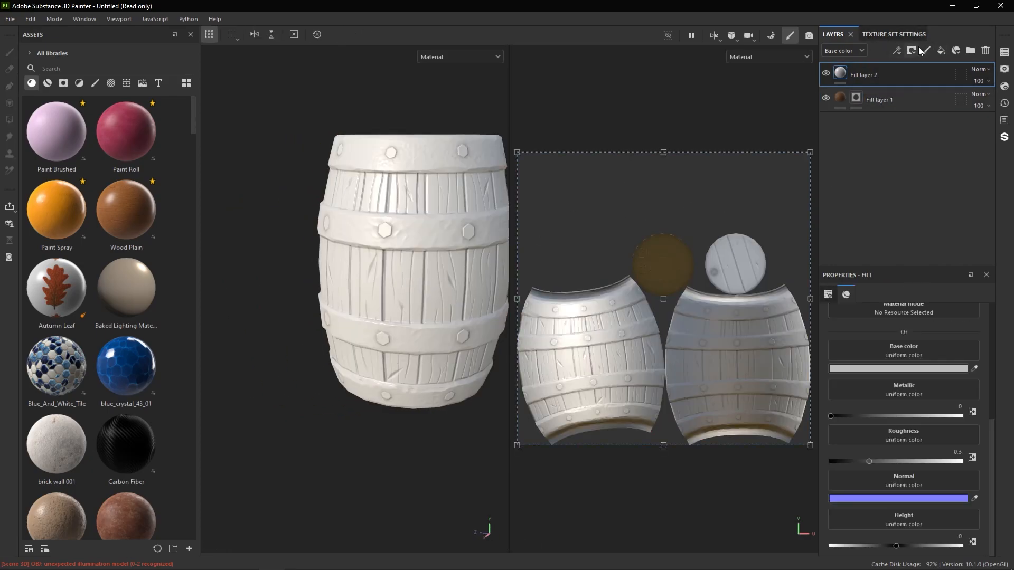
- Add a black mask to Fill layer 2 and set Polygon Fill to work on individual quads
right_click(886, 77)
left_click(898, 97)
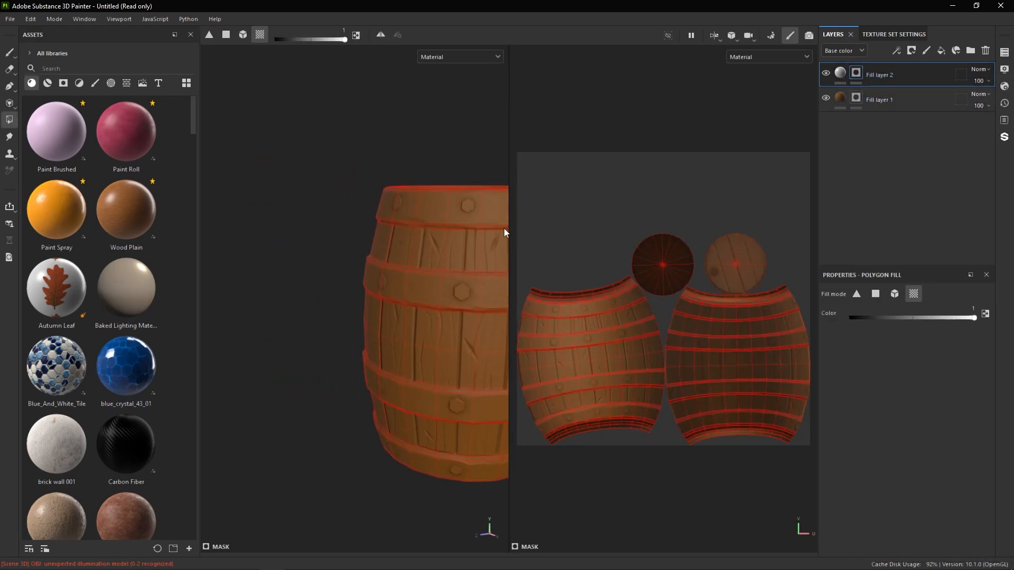
middle_click_drag(413, 248, 380, 257)
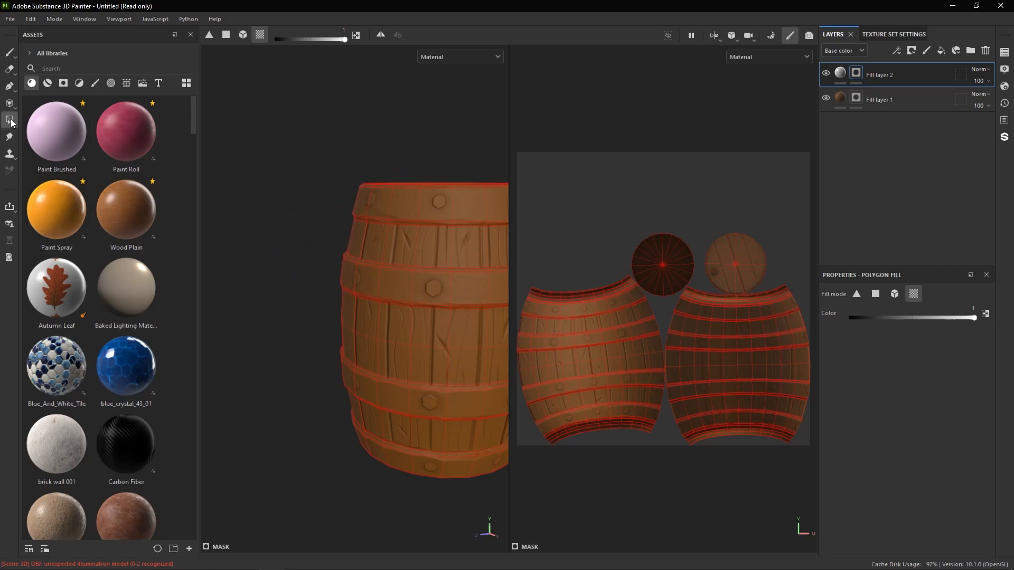
left_click(226, 35)
- Fill the two upper metal bands of the right barrel shell's UV island in the Fill layer 2 mask
scroll(696, 373, "up", 2)
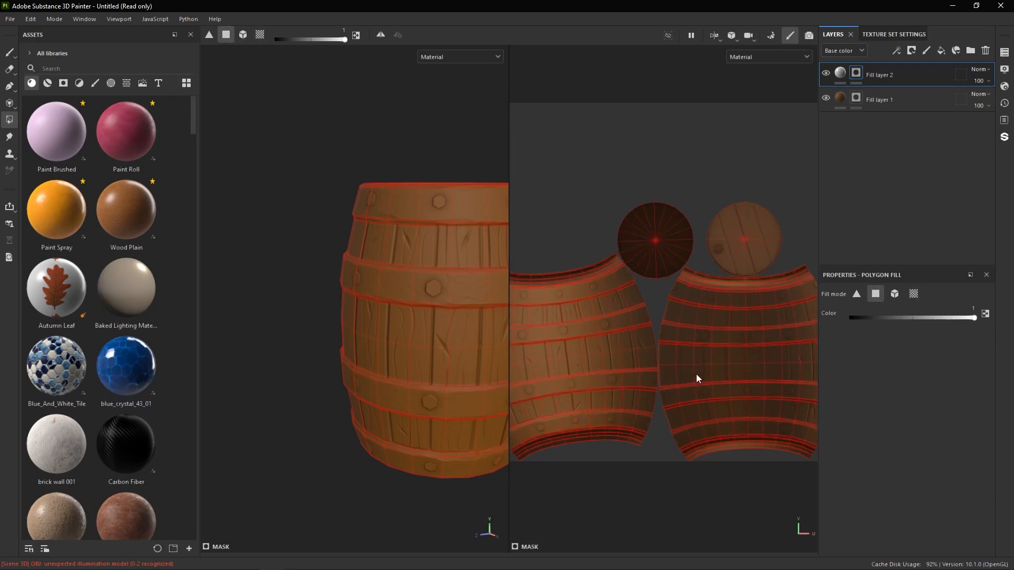
scroll(695, 362, "up", 2)
middle_click_drag(708, 321, 559, 300)
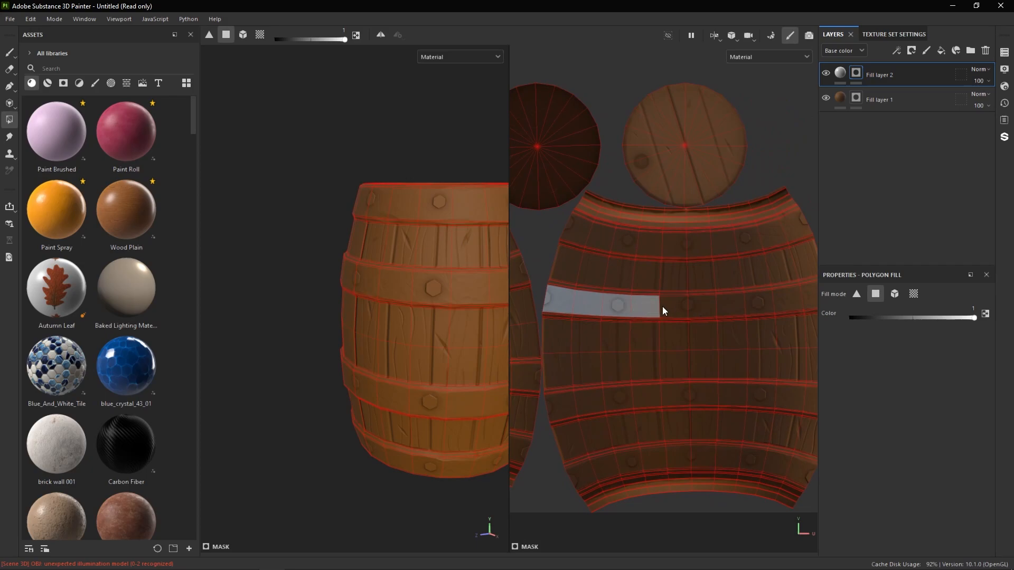
left_click_drag(730, 309, 738, 302)
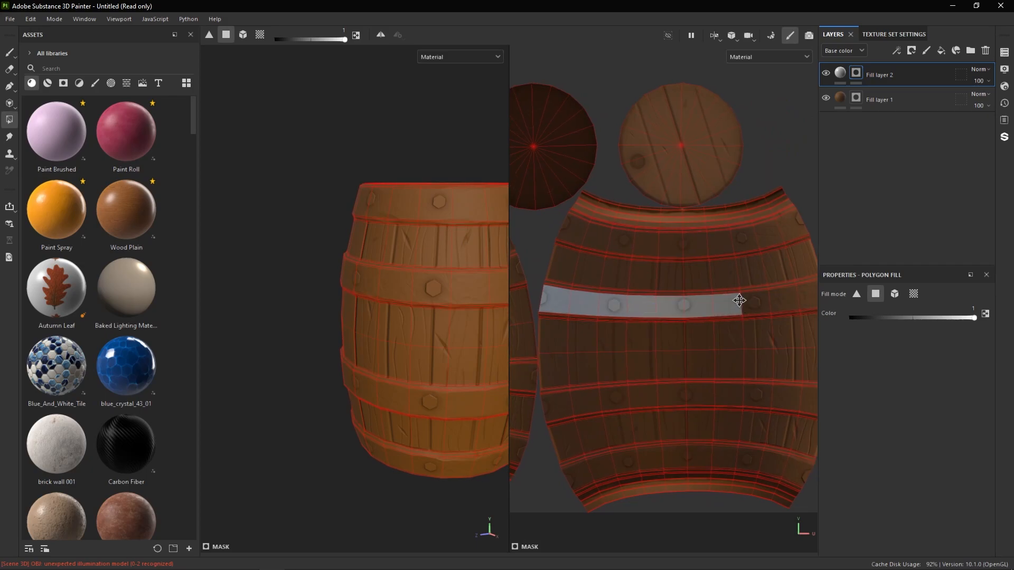
middle_click_drag(741, 307, 685, 310, "alt")
left_click_drag(700, 303, 747, 302)
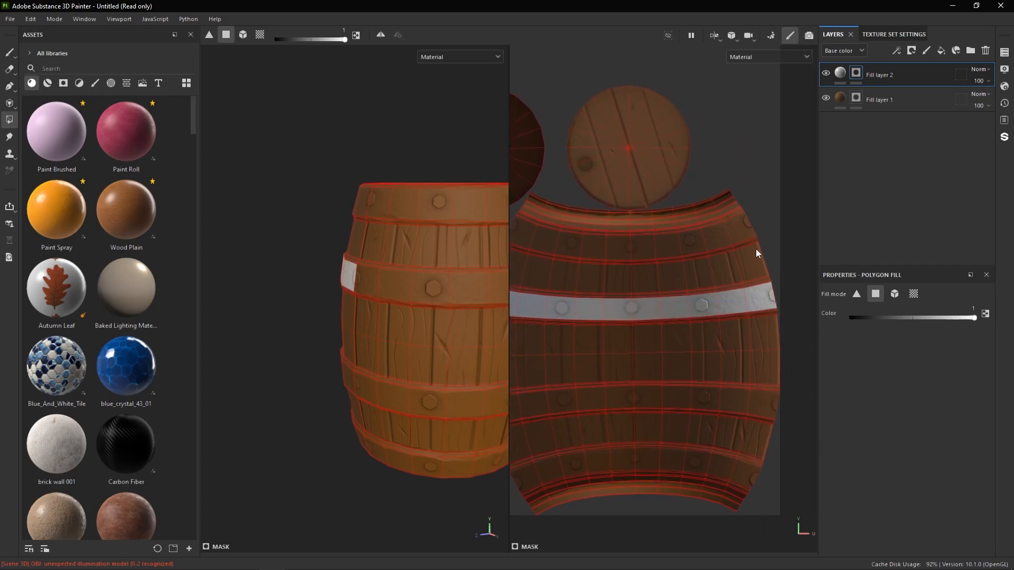
left_click_drag(755, 216, 710, 239)
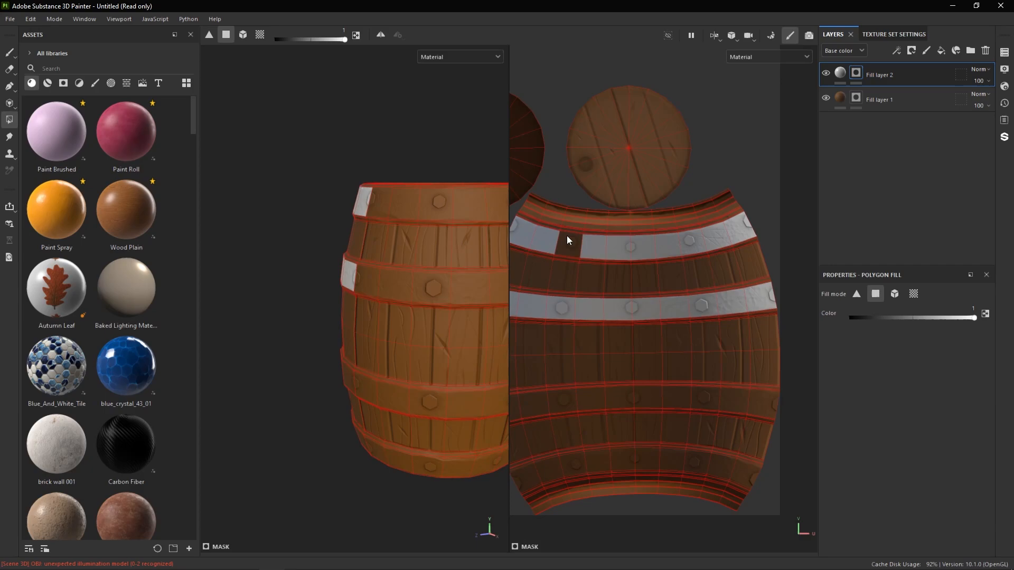
left_click_drag(433, 251, 429, 221, "alt")
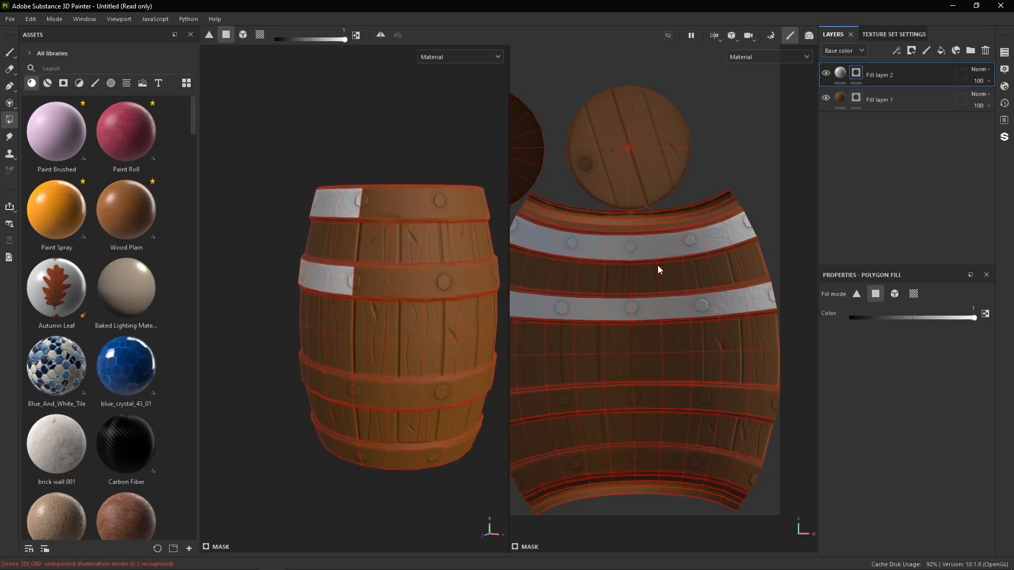
- Fill the two lower metal bands of the same UV shell in the mask, undoing the stray polygon fill
middle_click_drag(616, 273, 655, 223, "alt")
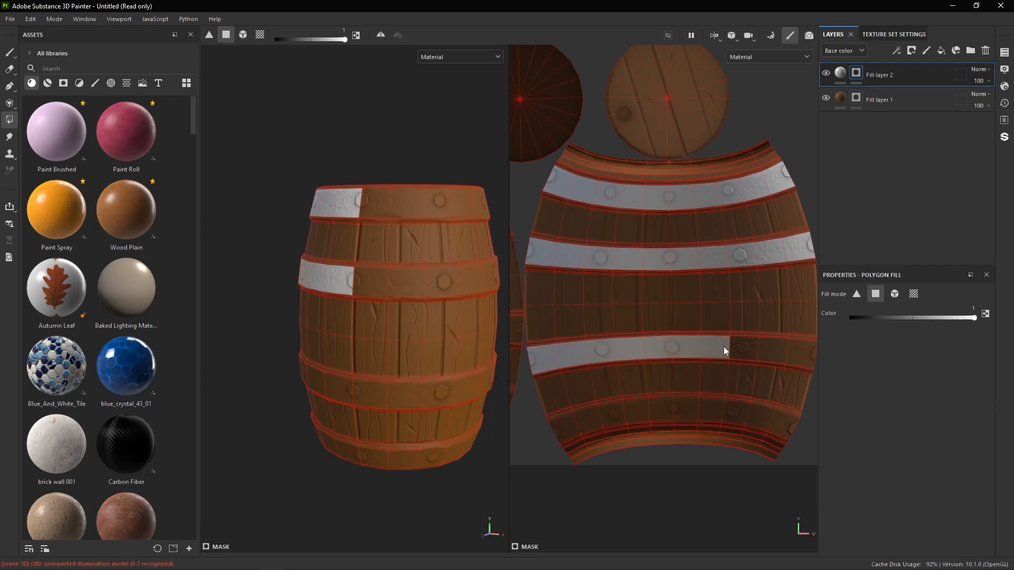
left_click_drag(724, 350, 807, 352)
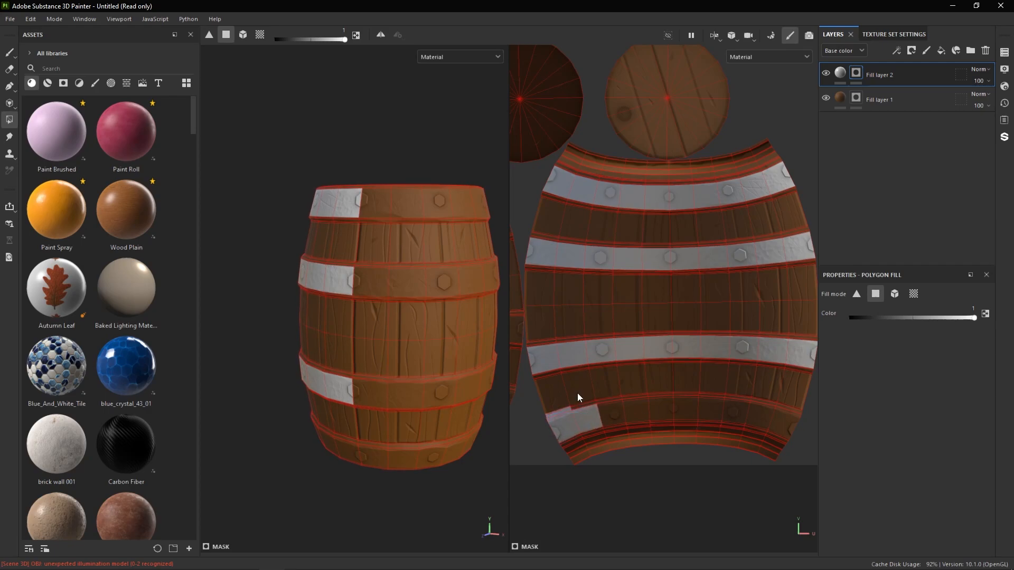
key("ctrl+z")
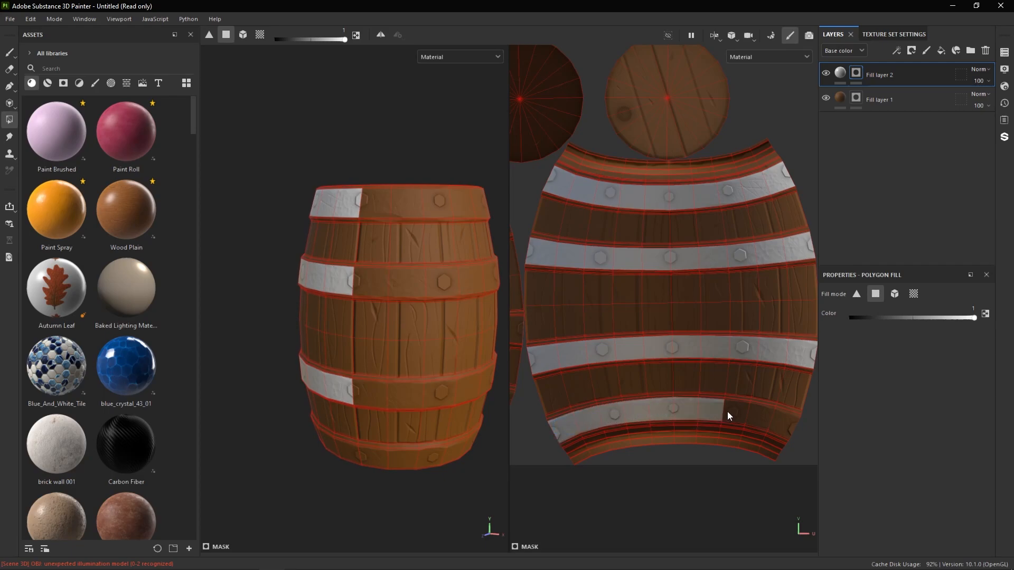
left_click_drag(727, 412, 758, 413)
- Fill the two upper metal bands of the left barrel shell's UV island in the Fill layer 2 mask
middle_click_drag(574, 368, 762, 358, "alt")
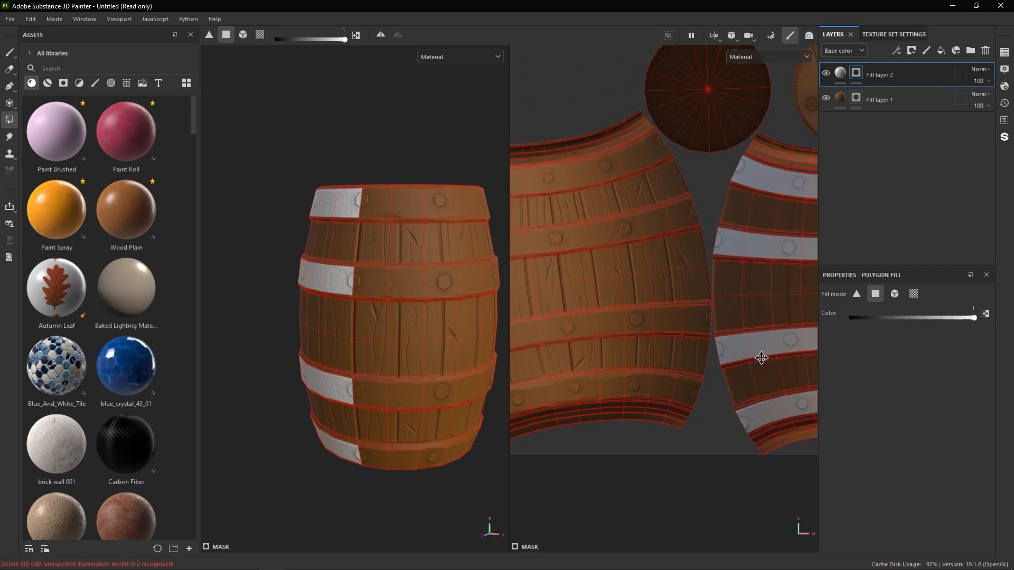
middle_click_drag(657, 329, 775, 325, "alt")
mouse_move(541, 172)
left_mouse_down()
mouse_move(649, 177)
mouse_move(728, 163)
left_mouse_up()
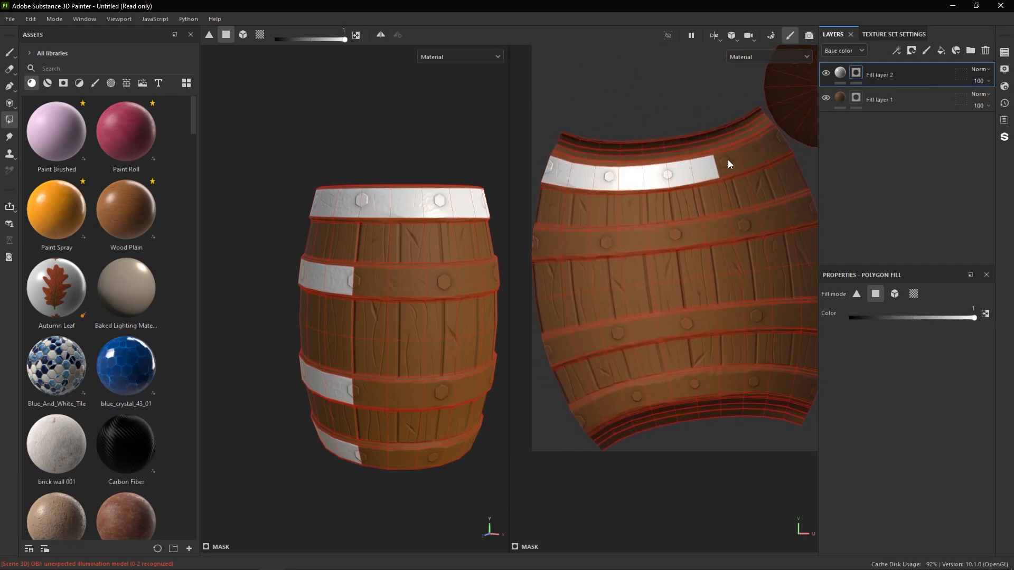
left_click_drag(537, 245, 711, 230)
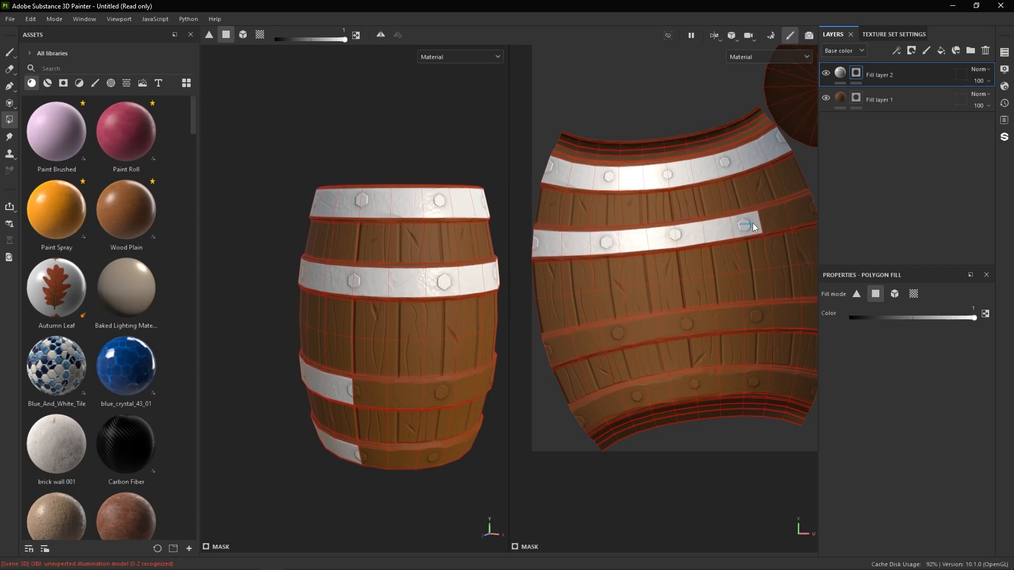
- Fill the two lower metal bands of the left UV shell in the mask, undoing any stray polygons
left_click_drag(557, 348, 718, 319)
key("ctrl+z")
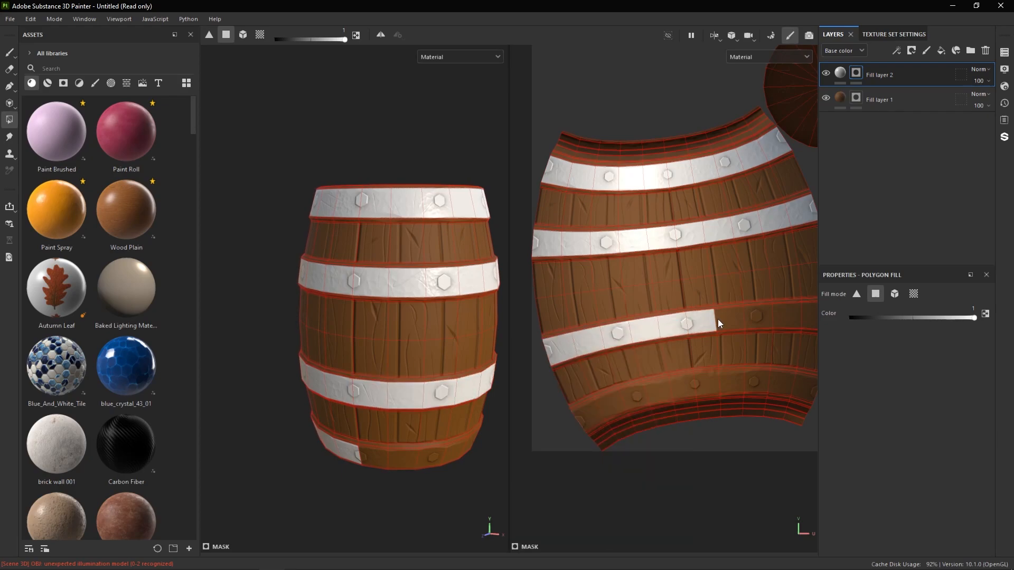
middle_click_drag(765, 315, 746, 316, "alt")
left_click(769, 316)
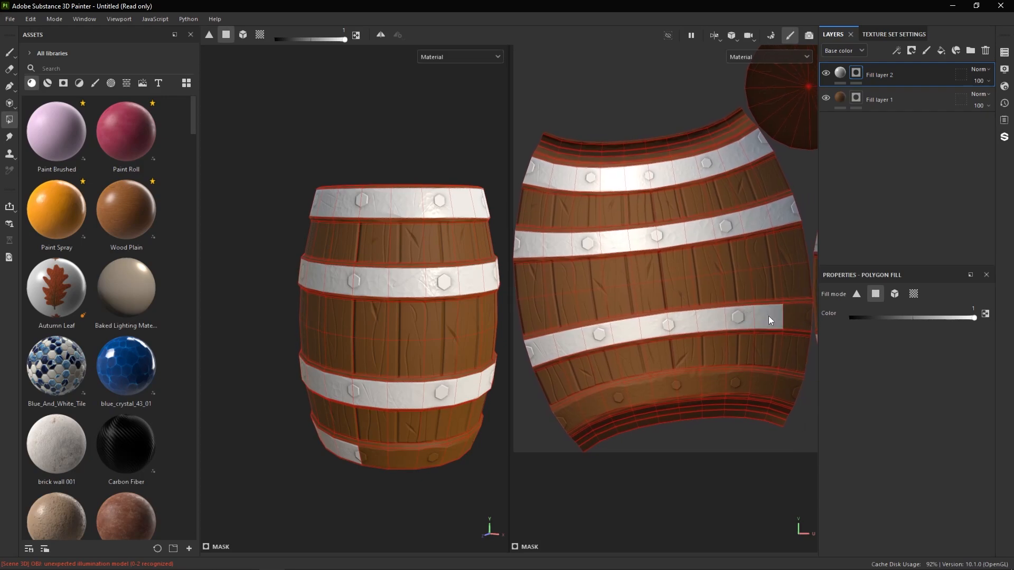
mouse_move(565, 420)
left_mouse_down()
mouse_move(590, 401)
mouse_move(681, 388)
left_mouse_up()
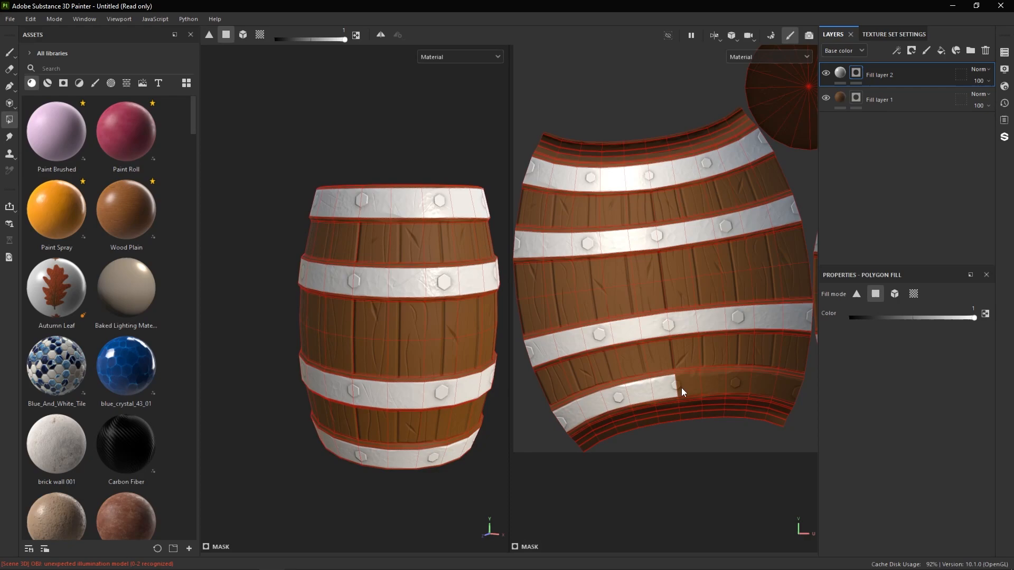
left_click(771, 388)
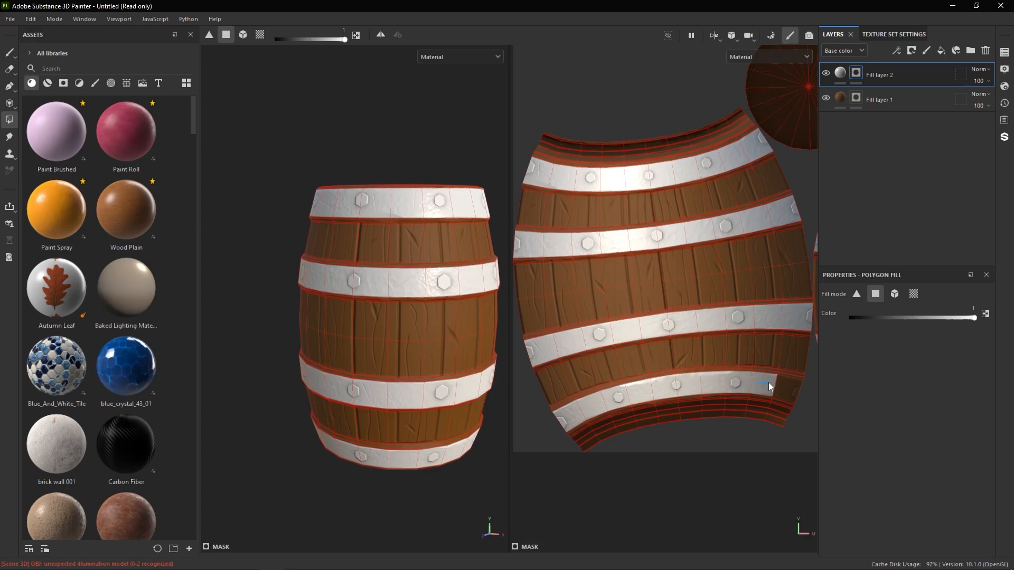
middle_click_drag(706, 333, 685, 384)
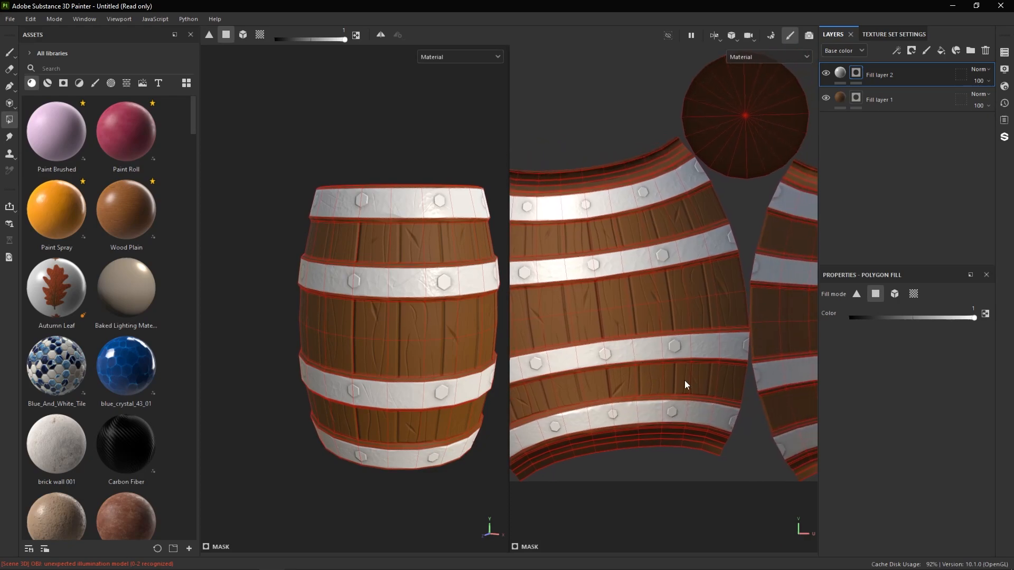
left_click_drag(370, 357, 431, 357, "alt")
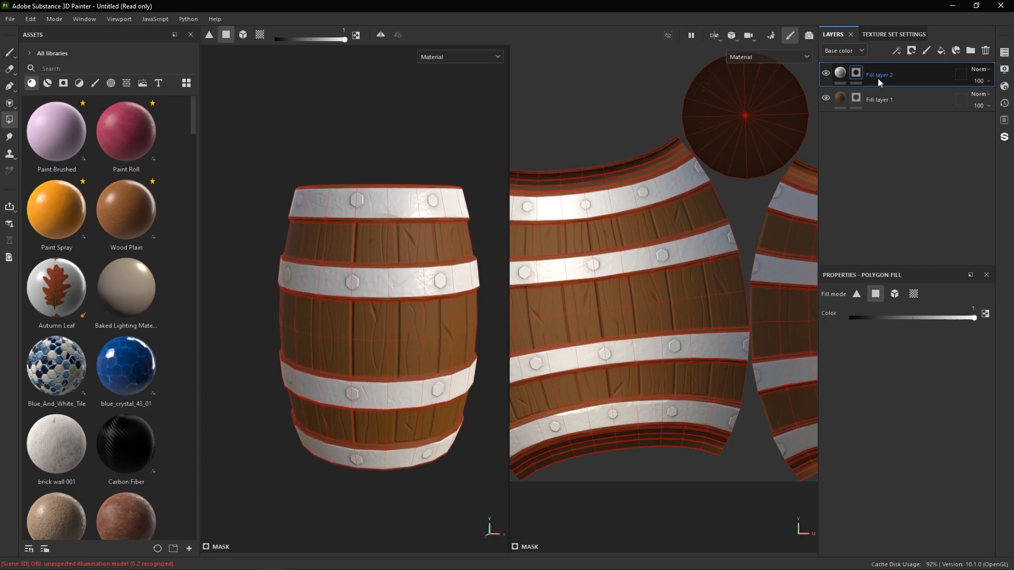
- Change Fill layer 2's base color to a dark bluish grey for the metal bands
left_click(840, 74)
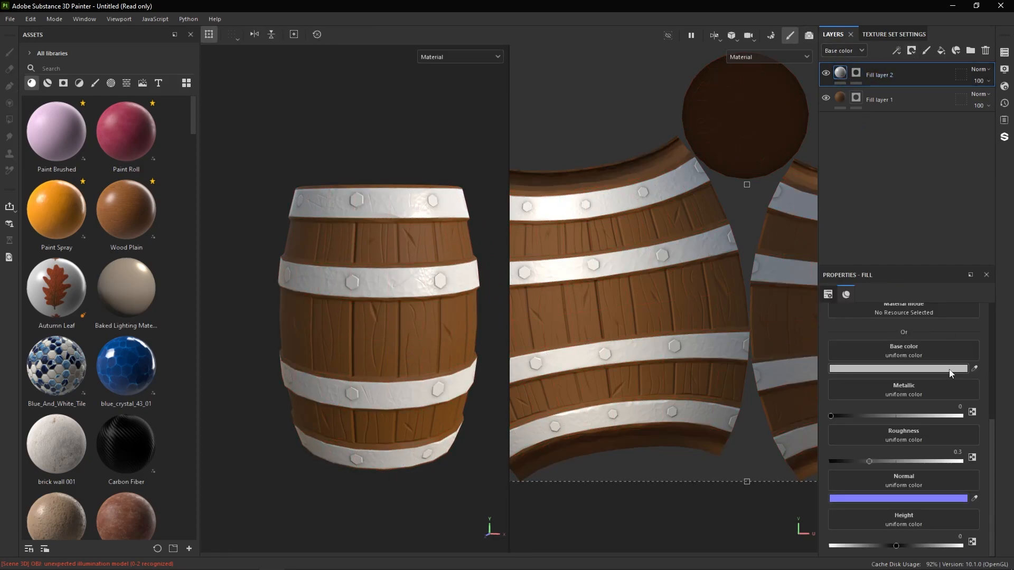
left_click(903, 368)
left_click(916, 452)
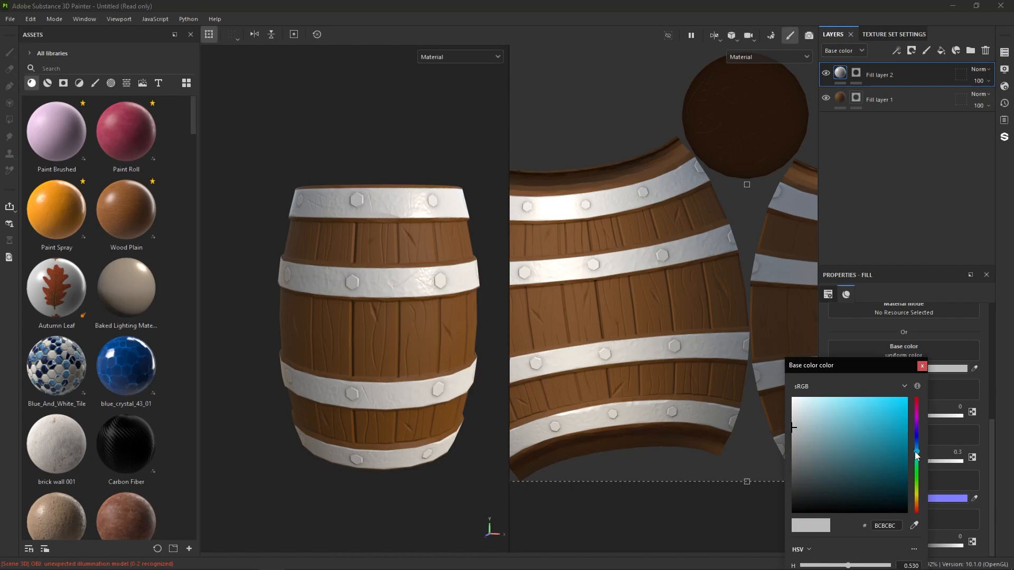
left_click(805, 445)
left_click_drag(806, 444, 799, 467)
left_click(921, 366)
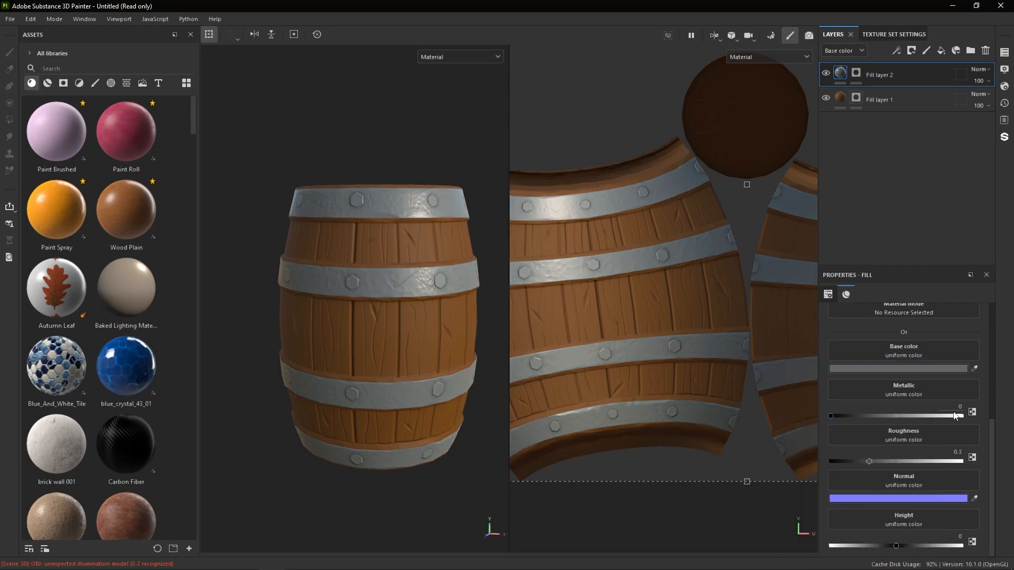
- Set the metal fill's Metallic value to 1 and its Roughness to about 0.26
left_click_drag(829, 416, 968, 420)
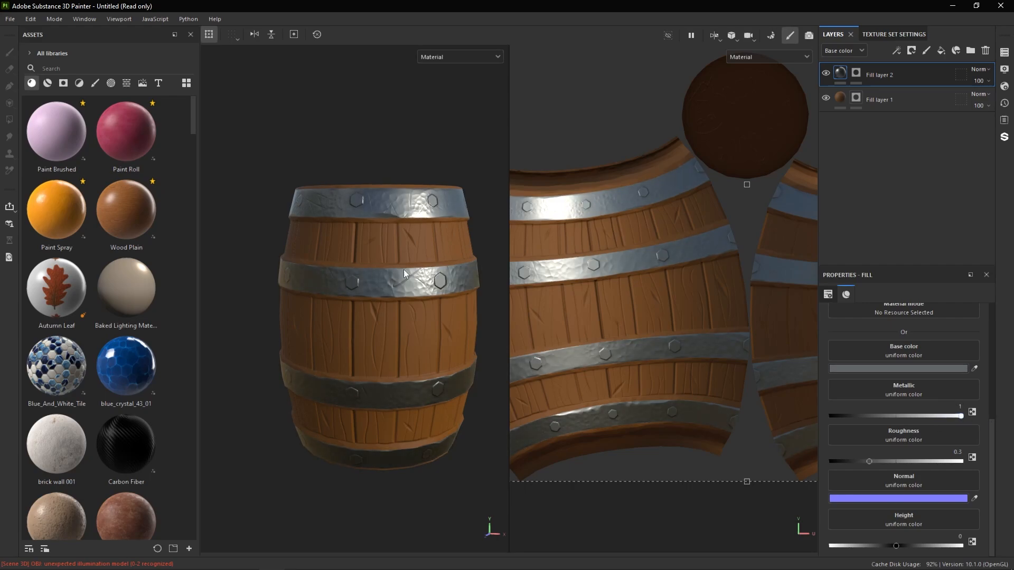
left_click_drag(459, 311, 365, 246, "alt")
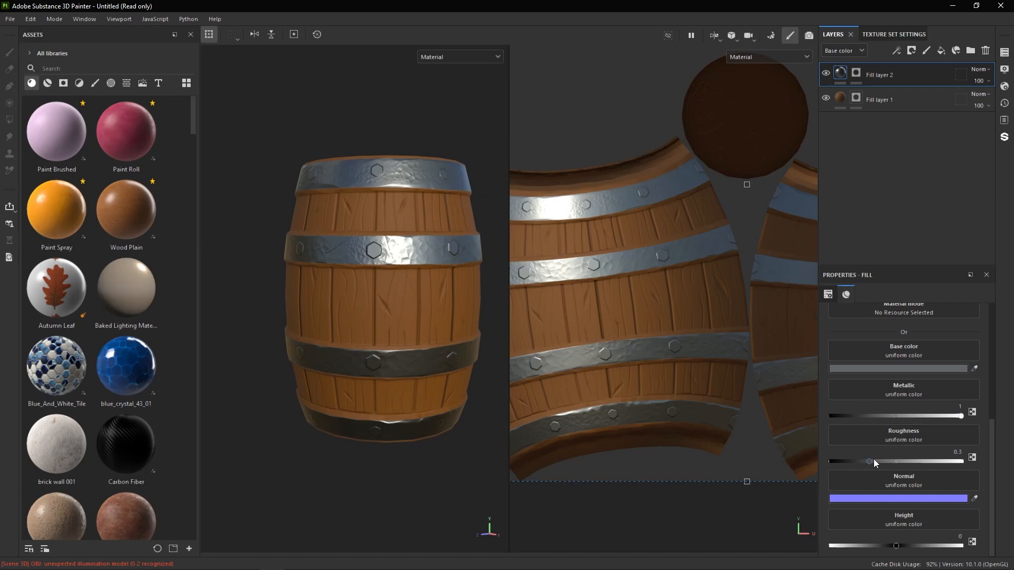
mouse_move(867, 461)
left_mouse_down()
mouse_move(878, 460)
mouse_move(864, 461)
left_mouse_up()
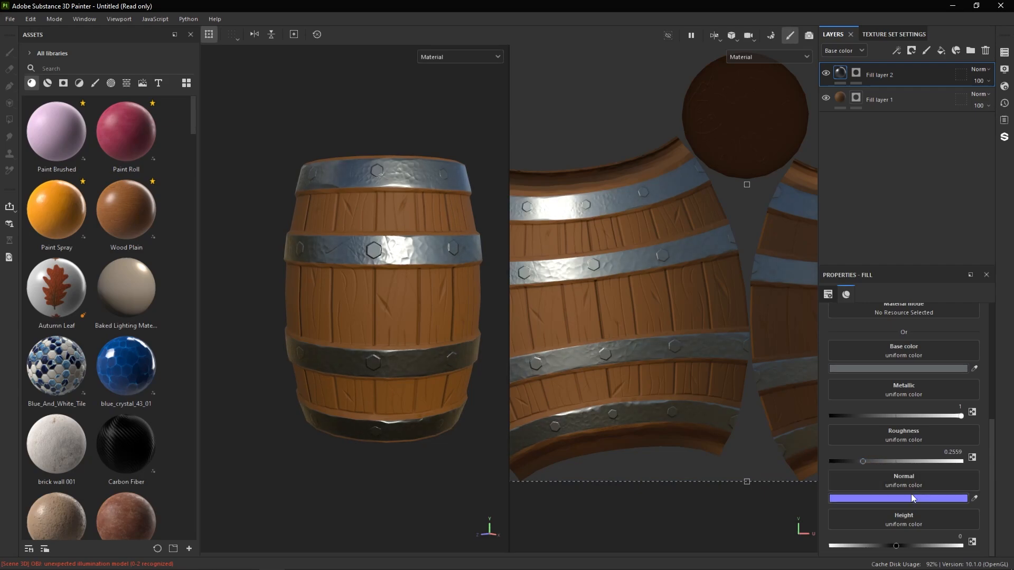
left_click_drag(462, 285, 442, 284, "alt")
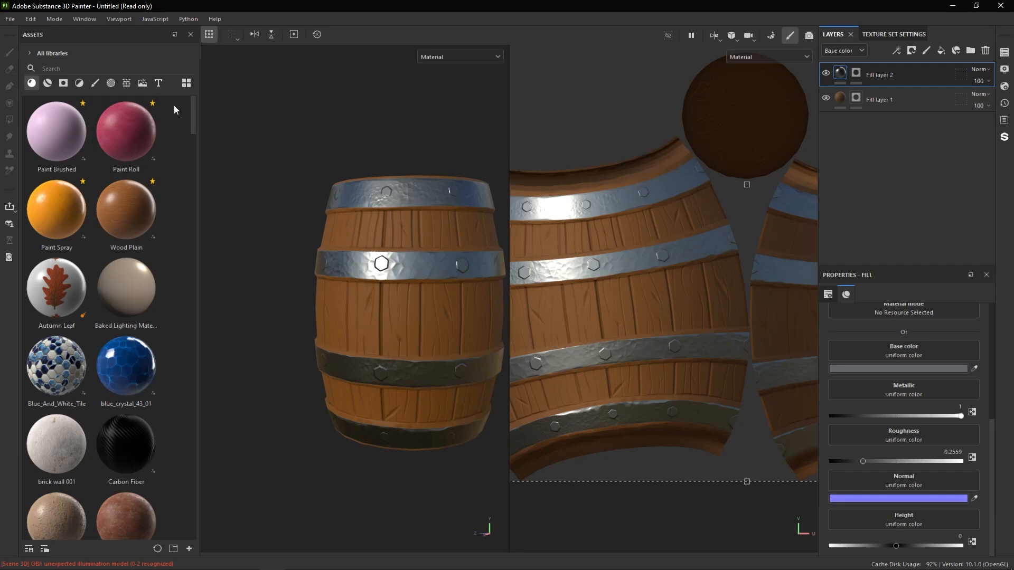
middle_click_drag(435, 225, 370, 236)
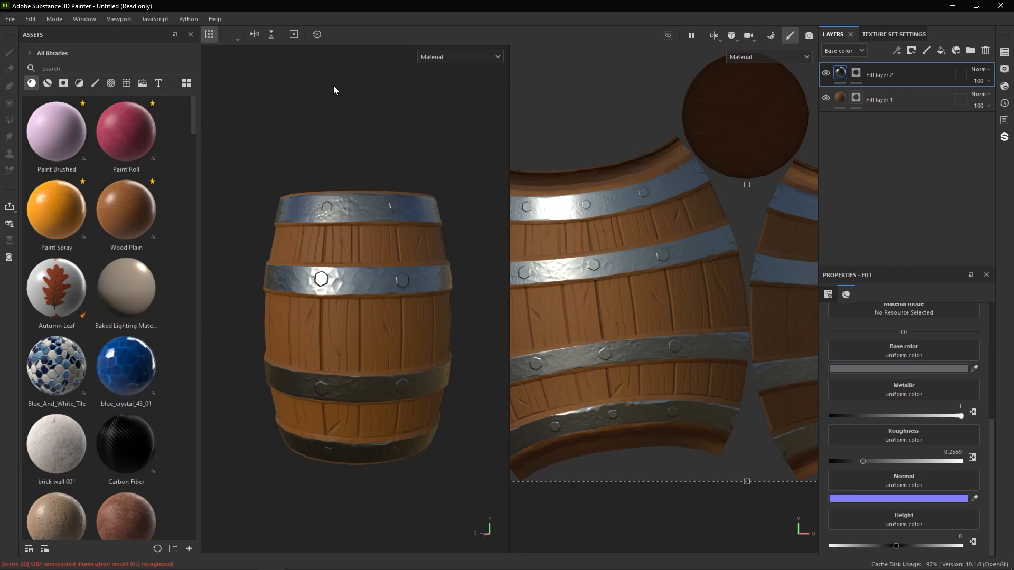
- List the smart masks in the asset library and add a third fill layer above the metal one
left_click(62, 83)
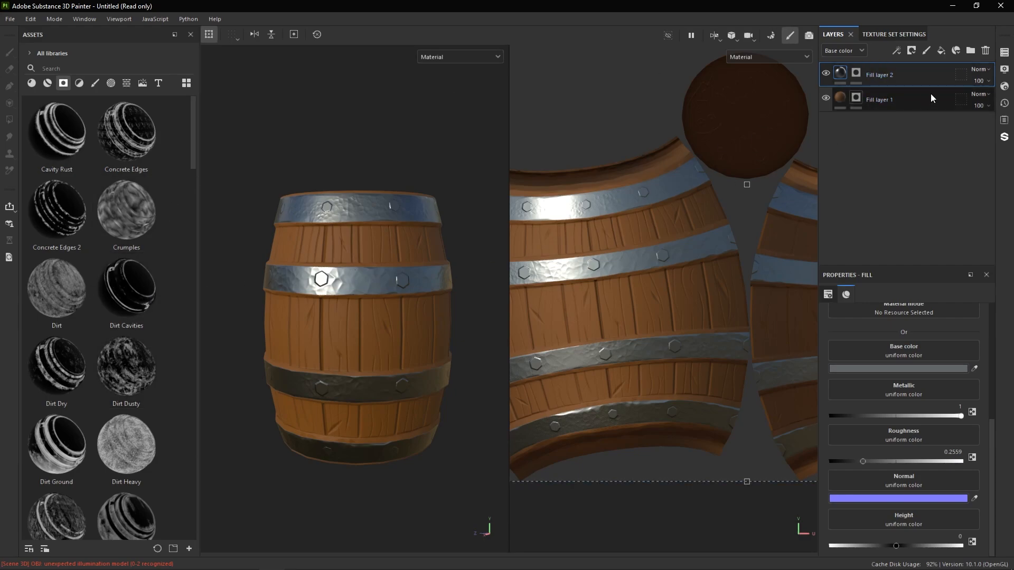
left_click(941, 52)
- Copy the metal band mask from Fill layer 2 and paste it into the mask of Fill layer 3
left_click(857, 100)
right_click(857, 99)
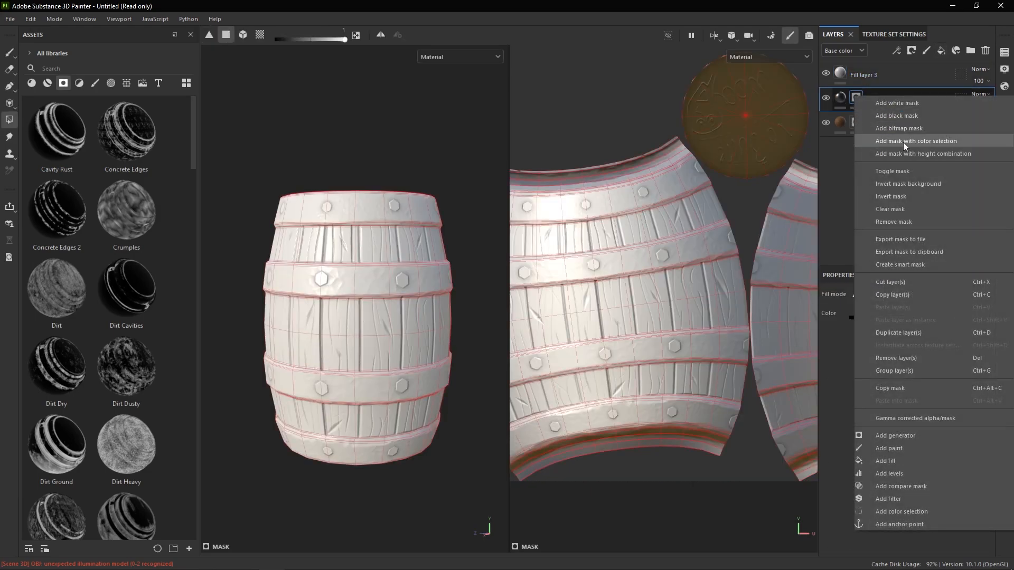
left_click(837, 159)
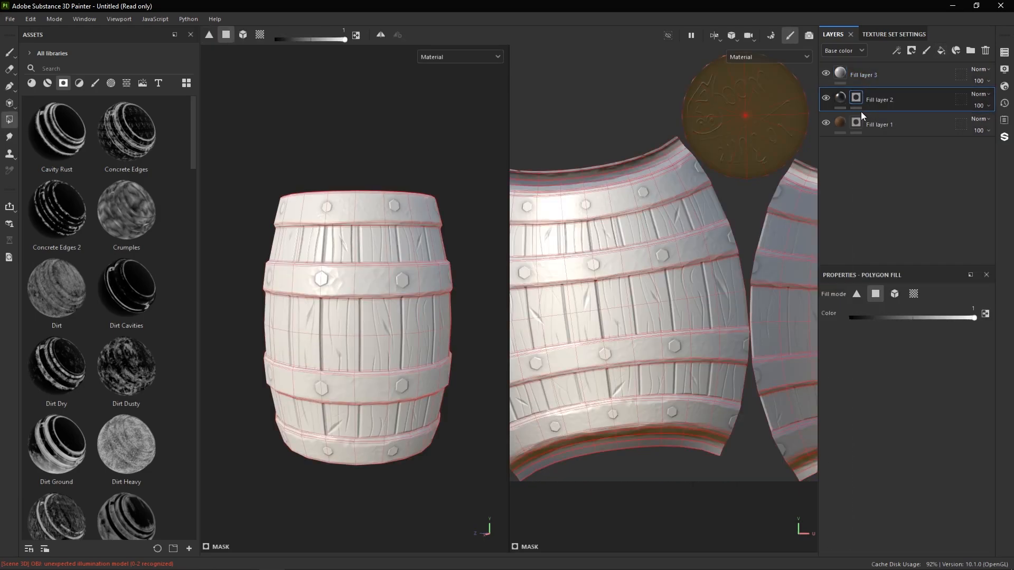
right_click(857, 97)
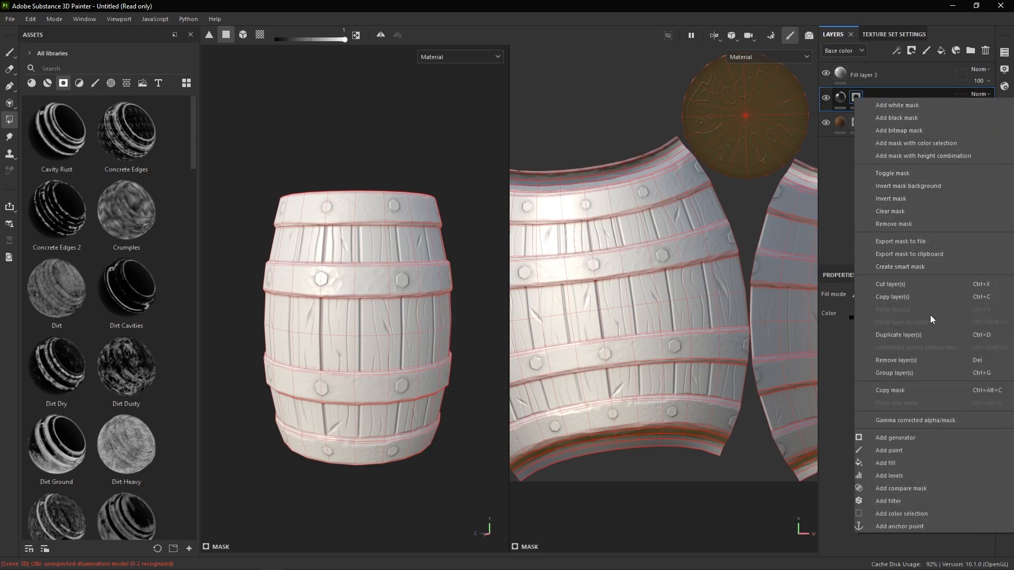
left_click(924, 390)
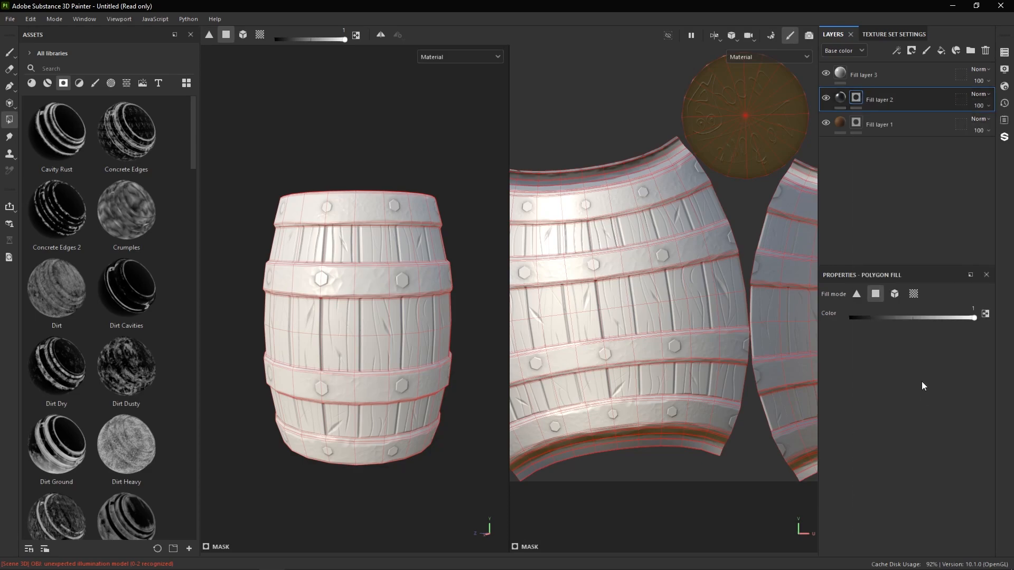
left_click(875, 68)
right_click(879, 78)
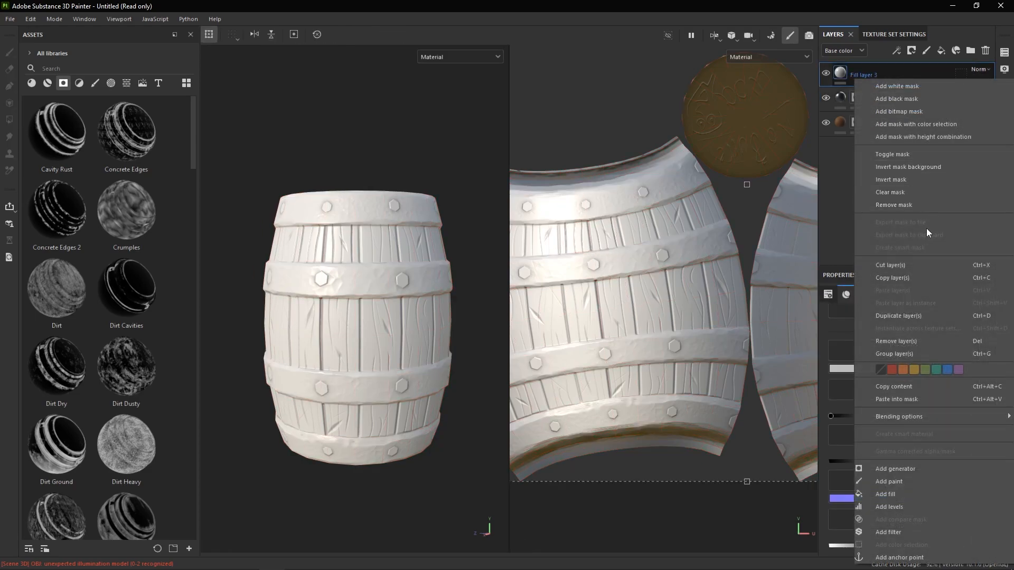
left_click(929, 400)
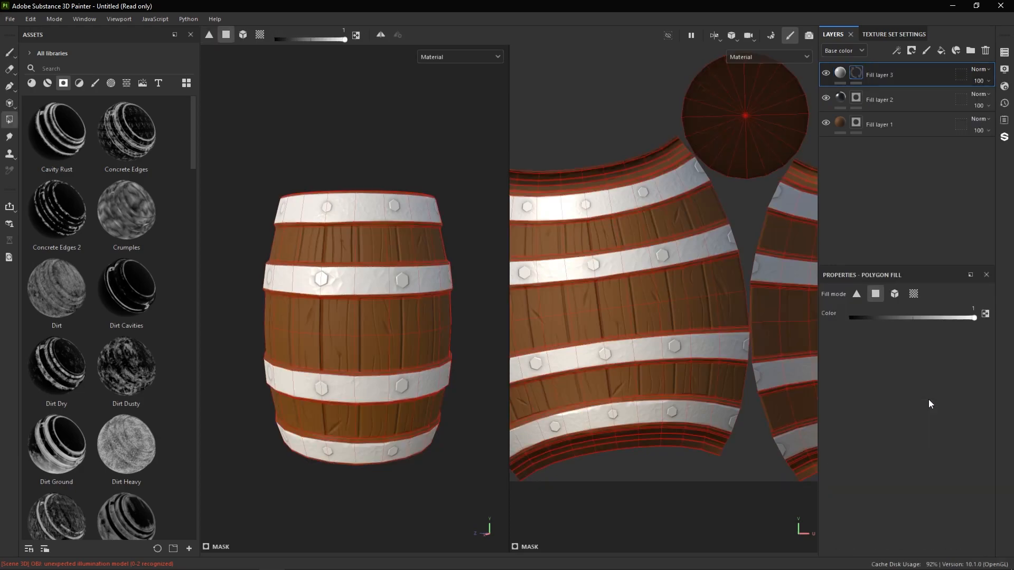
right_click(856, 100)
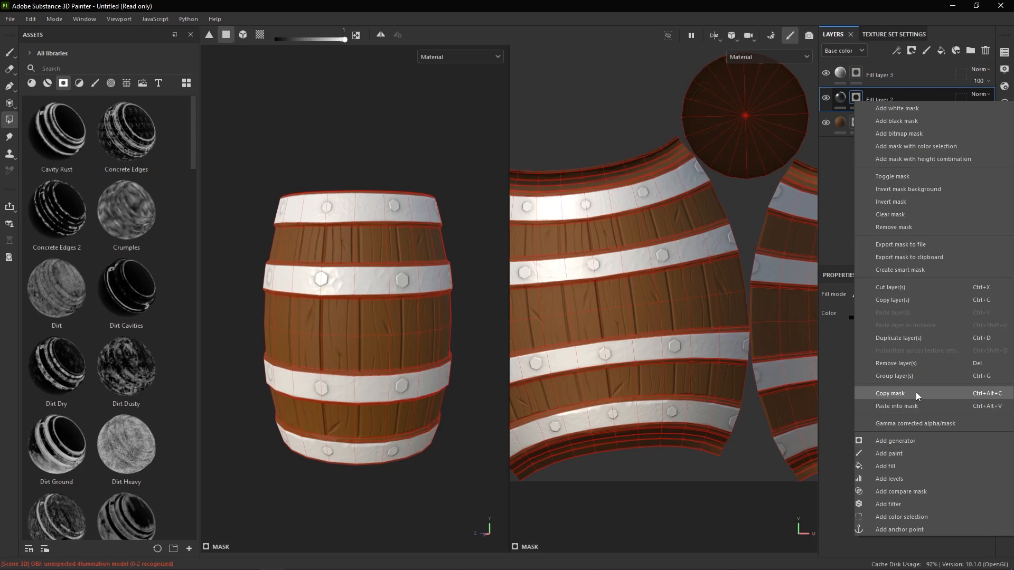
right_click(853, 76)
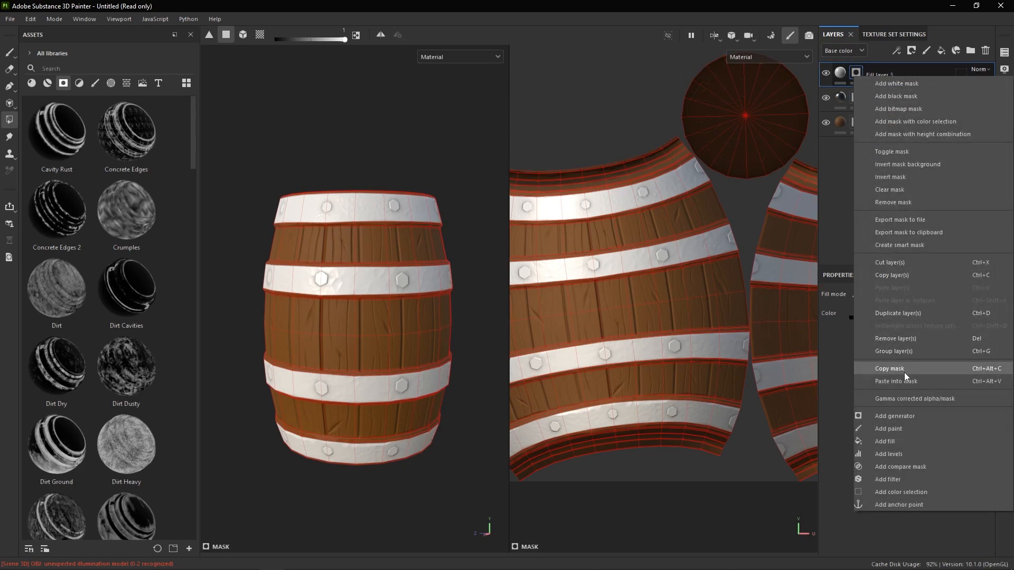
left_click(834, 199)
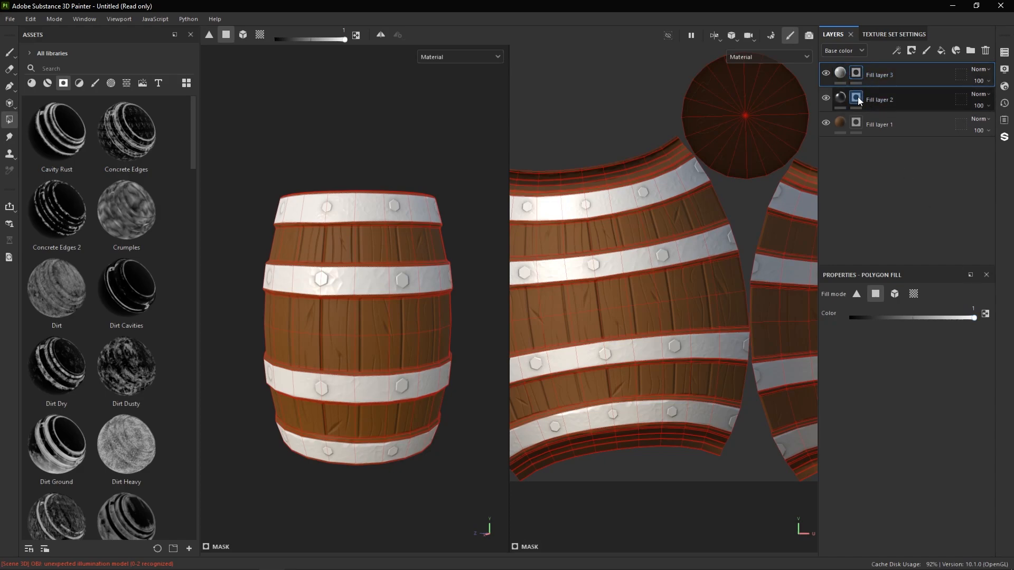
- Set Fill layer 3's base color to a bright red so its mask coverage stands out
left_click(840, 73)
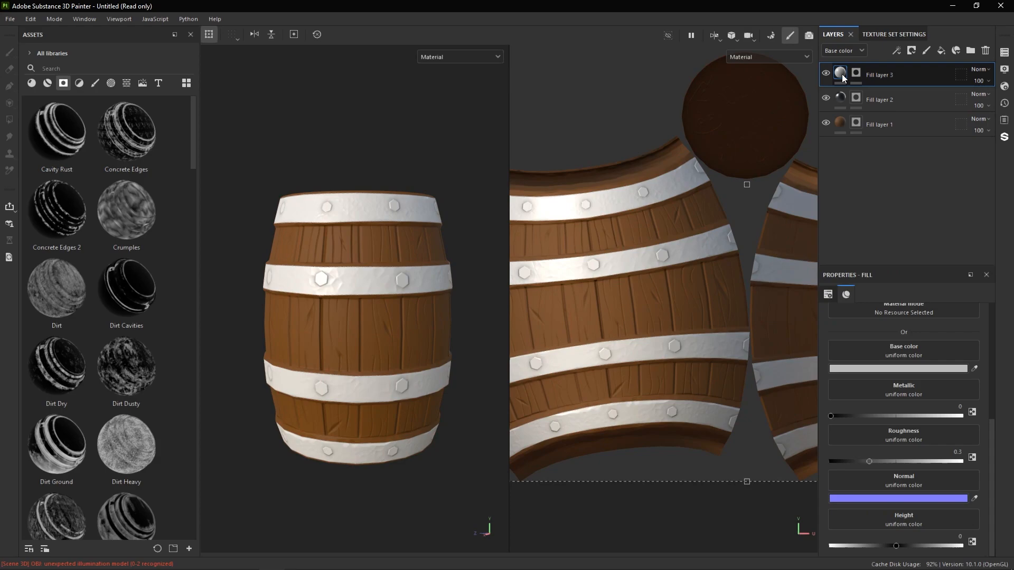
left_click(920, 368)
left_click_drag(884, 430, 924, 360)
left_click(923, 363)
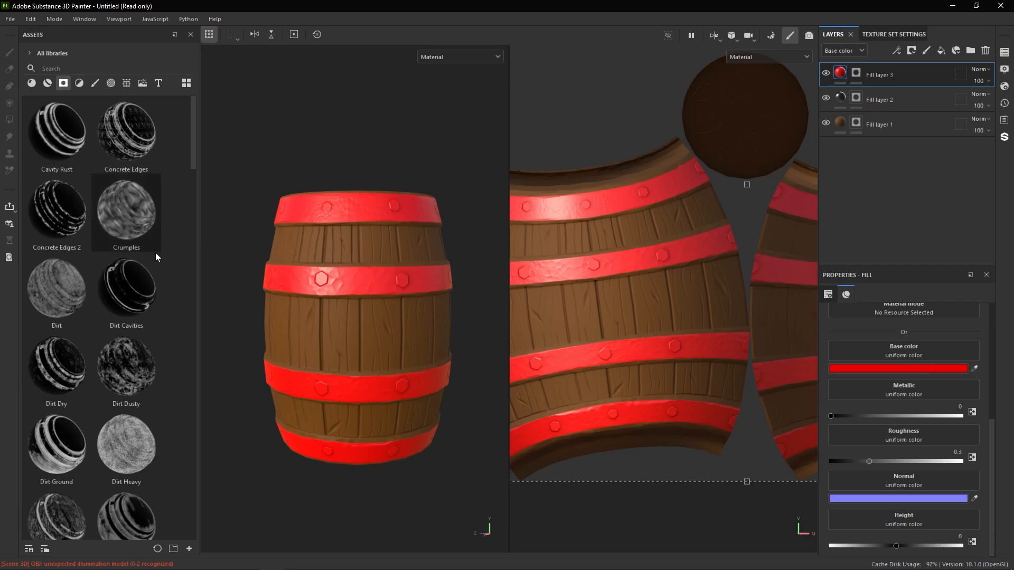
- Try the Edge Damage smart mask on Fill layer 3, check it around the barrel and remove its mask effect
scroll(104, 356, "down", 3)
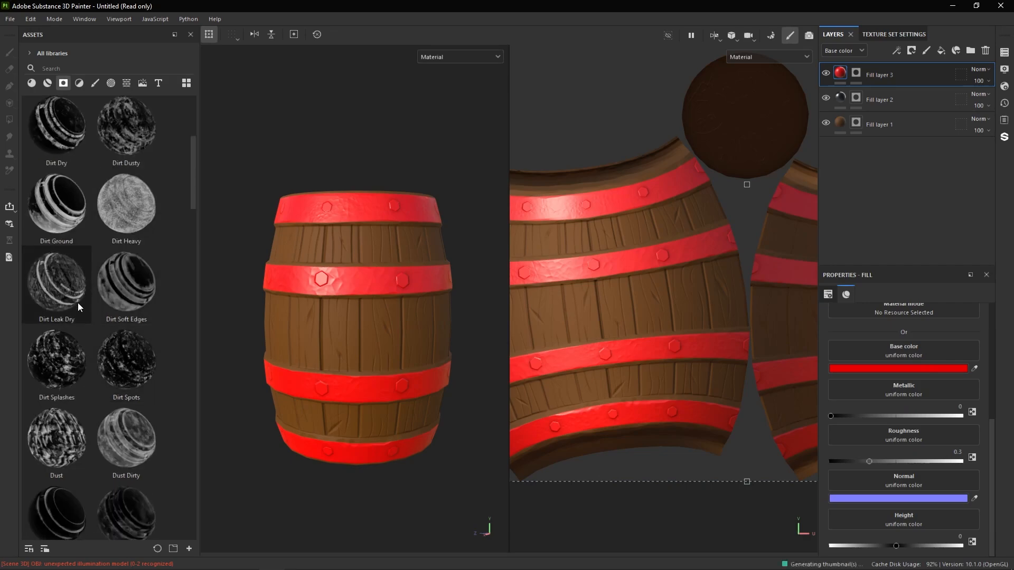
scroll(77, 305, "down", 3)
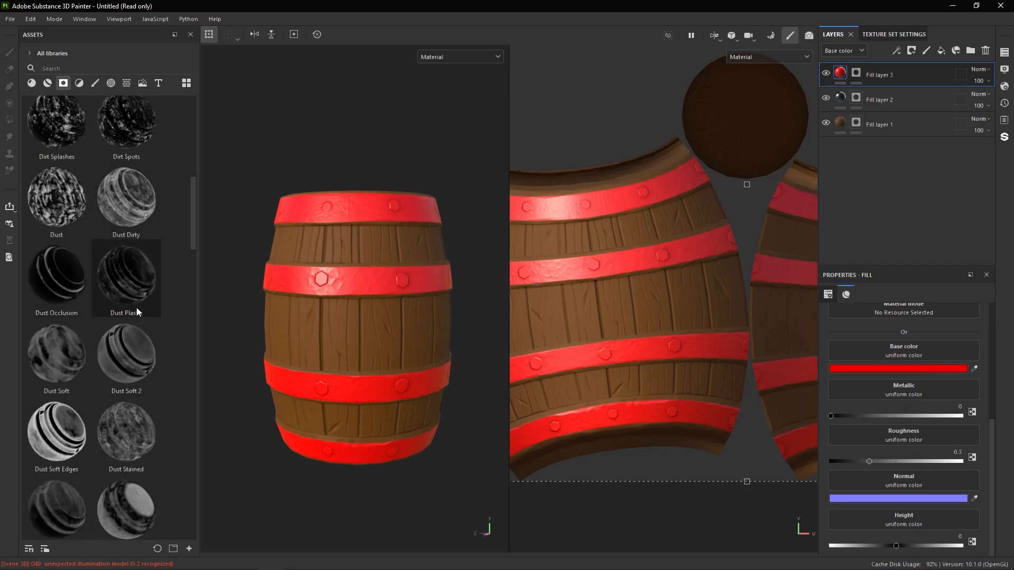
scroll(125, 317, "down", 3)
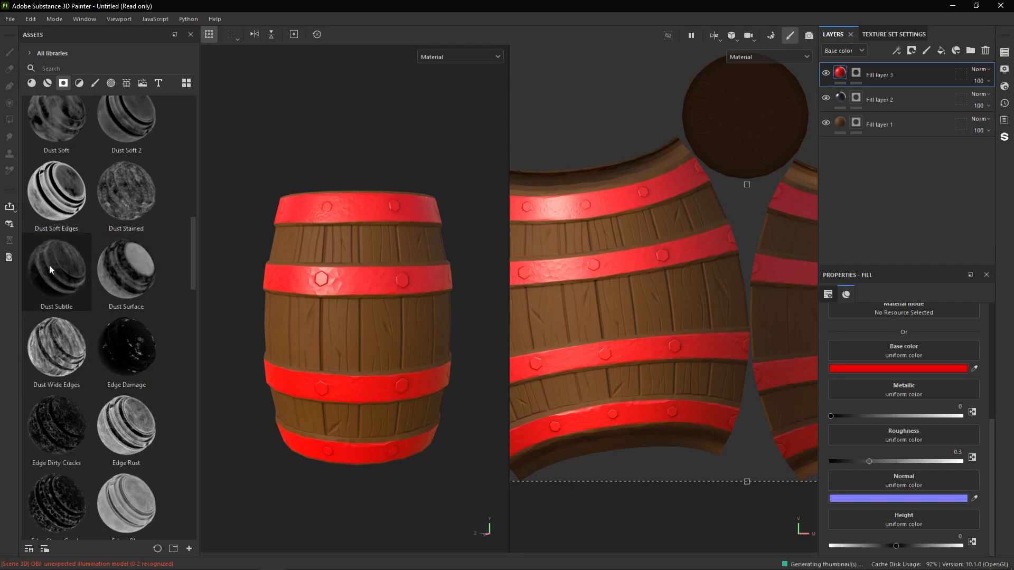
left_click_drag(136, 348, 855, 74)
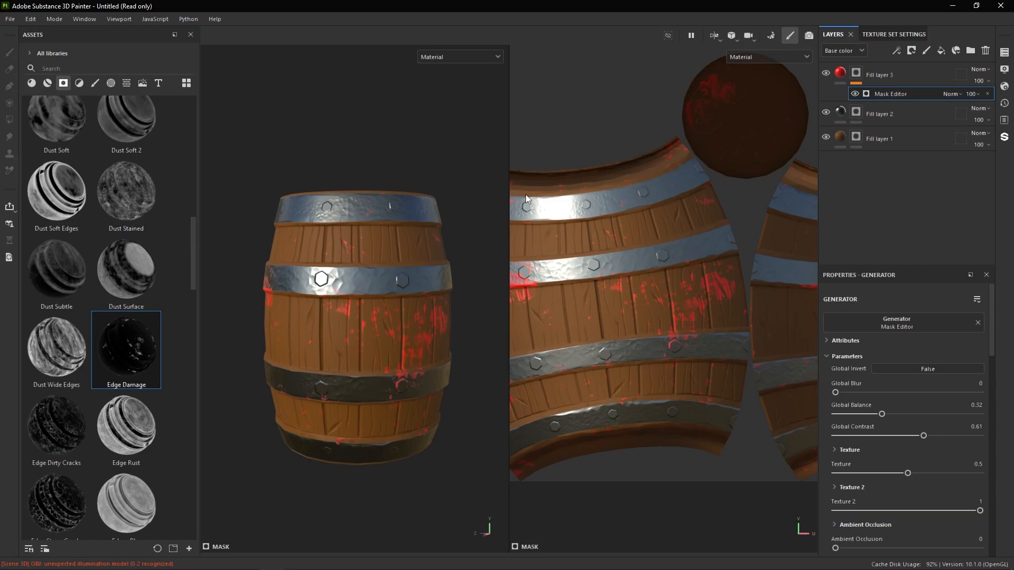
left_click_drag(451, 270, 392, 270, "alt")
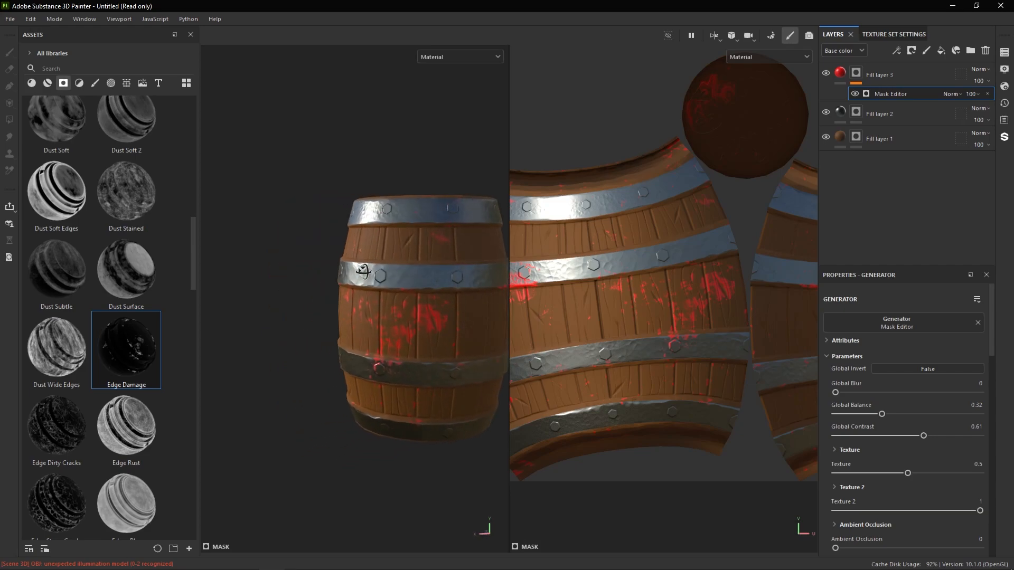
middle_click_drag(392, 271, 338, 267, "alt")
left_click_drag(376, 290, 367, 292, "alt")
middle_click_drag(366, 292, 318, 287, "alt")
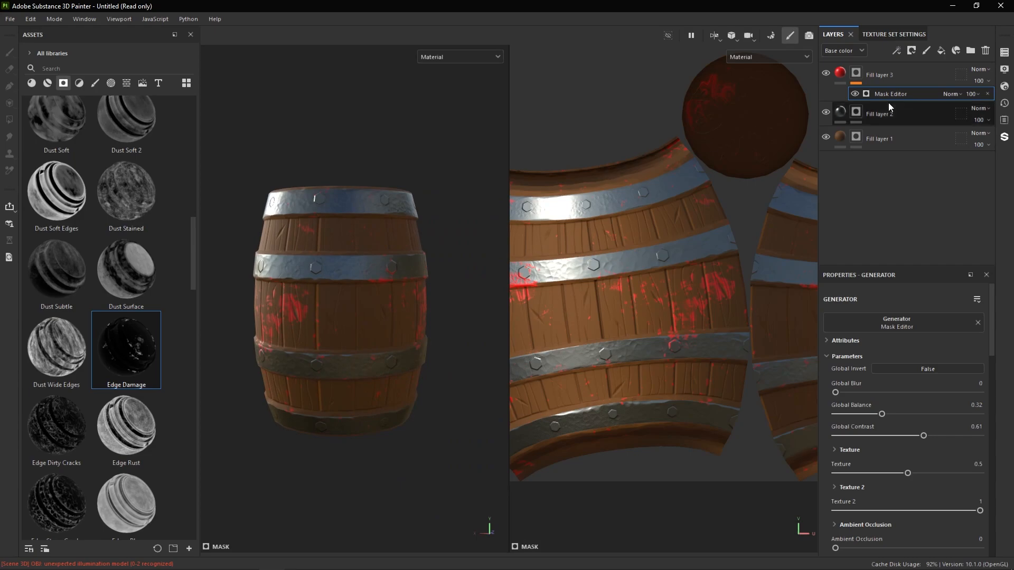
left_click_drag(344, 297, 327, 310, "alt")
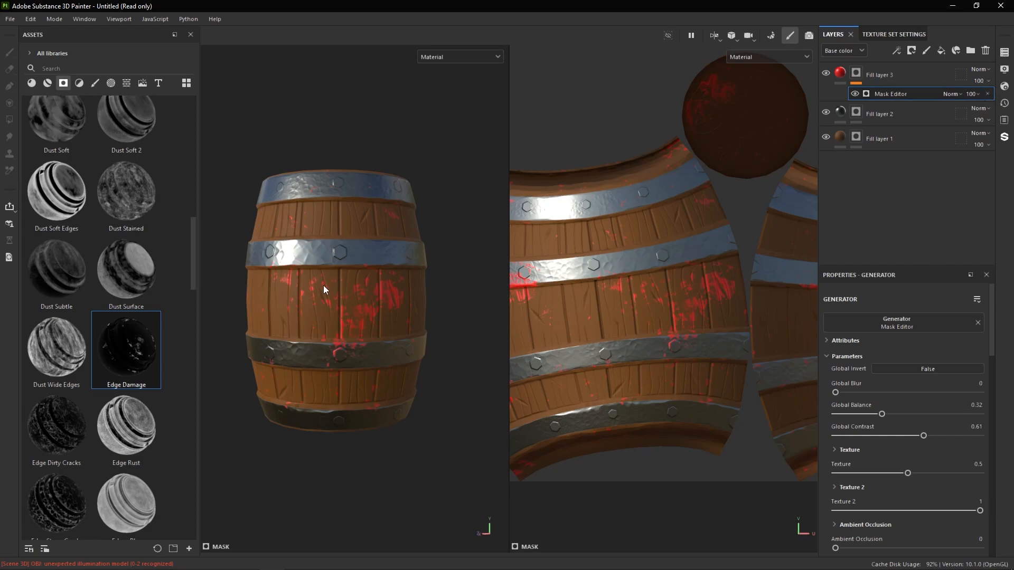
left_click(987, 94)
key("4")
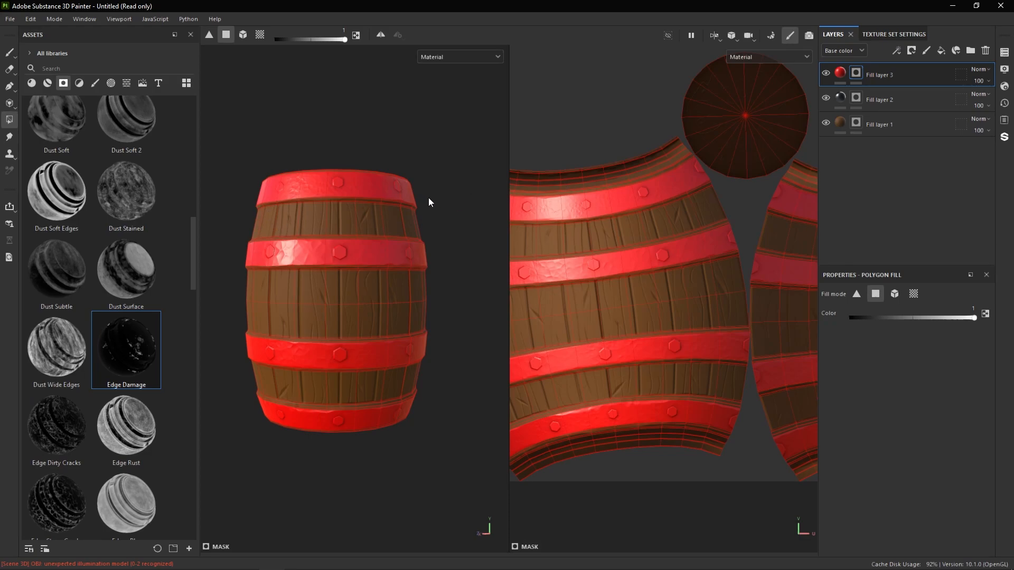
- Apply the Edges Strong smart mask to Fill layer 3 and inspect the edge highlights on the barrel
scroll(126, 425, "down", 5)
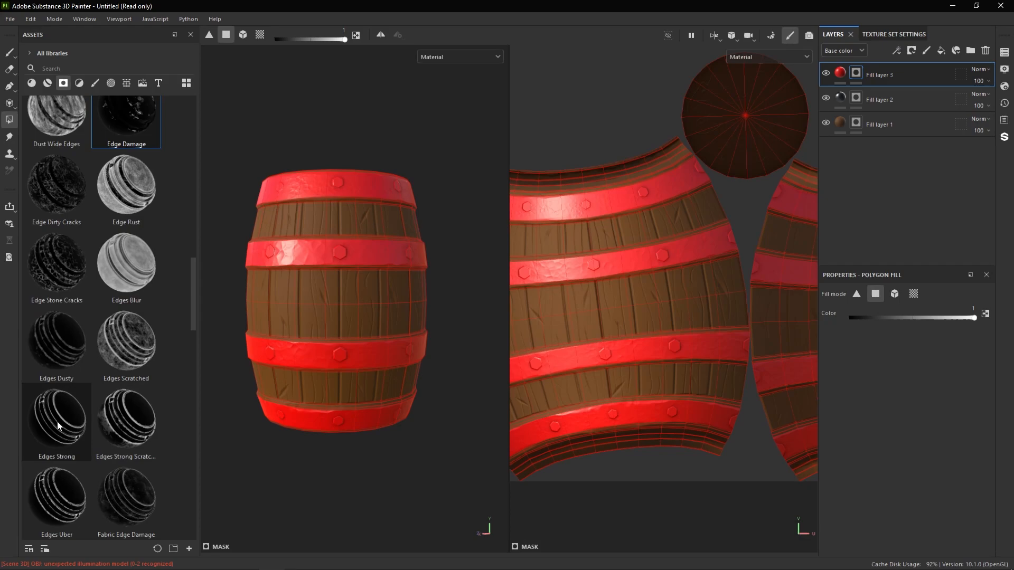
left_click_drag(57, 424, 856, 68)
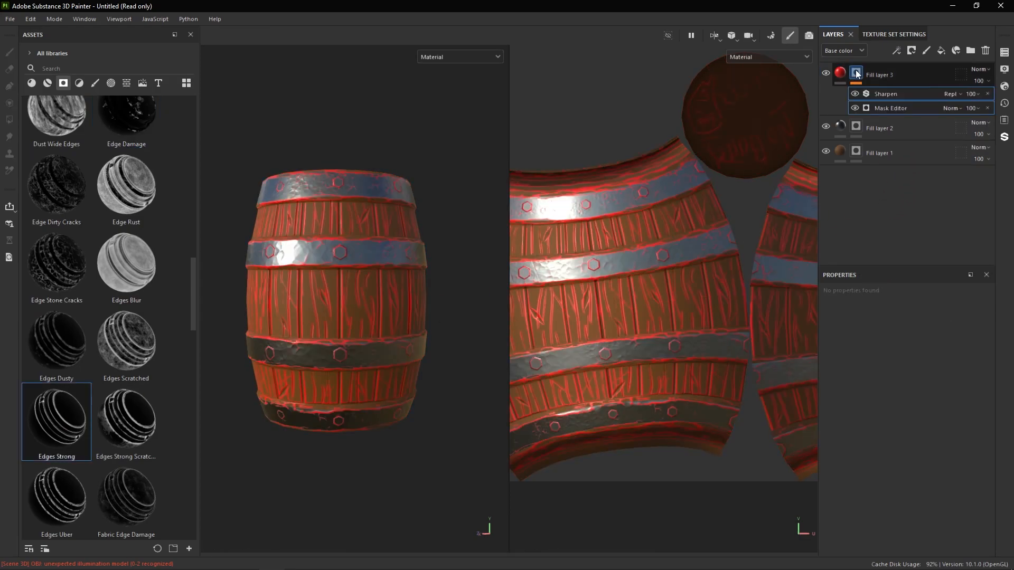
left_click_drag(303, 317, 374, 307, "alt")
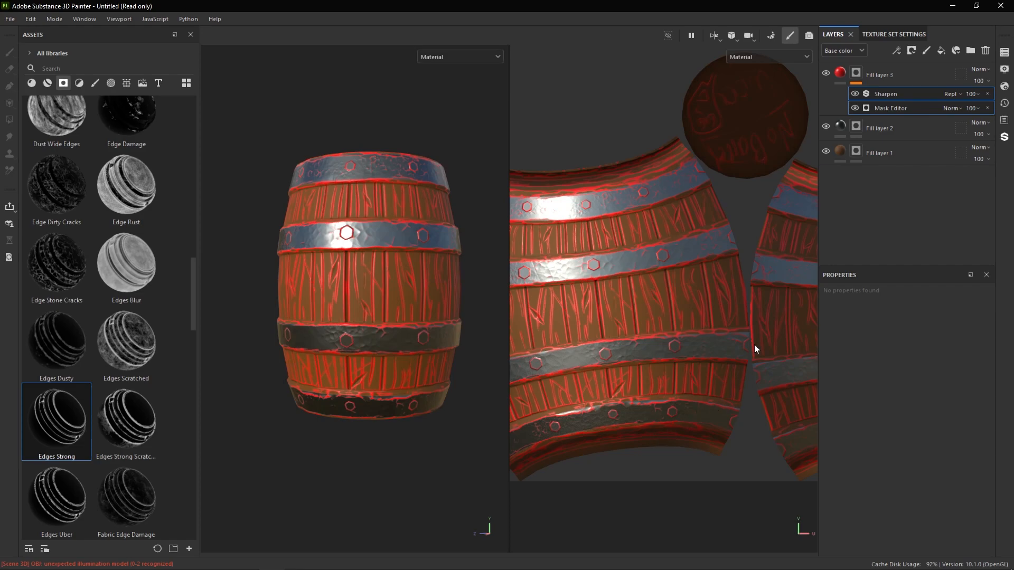
scroll(571, 296, "down", 3)
middle_click_drag(570, 297, 614, 295)
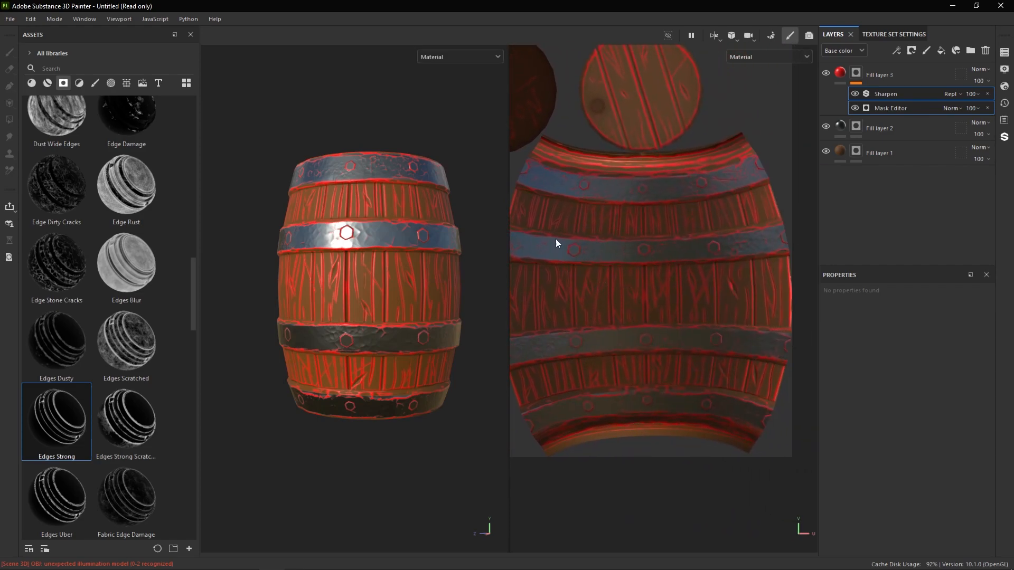
scroll(661, 293, "up", 4)
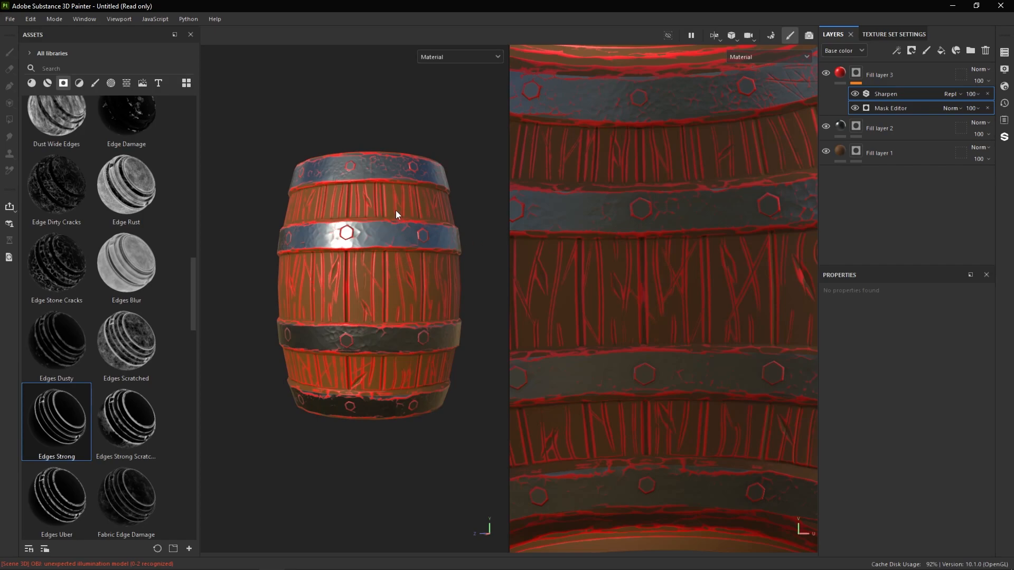
scroll(372, 248, "up", 3)
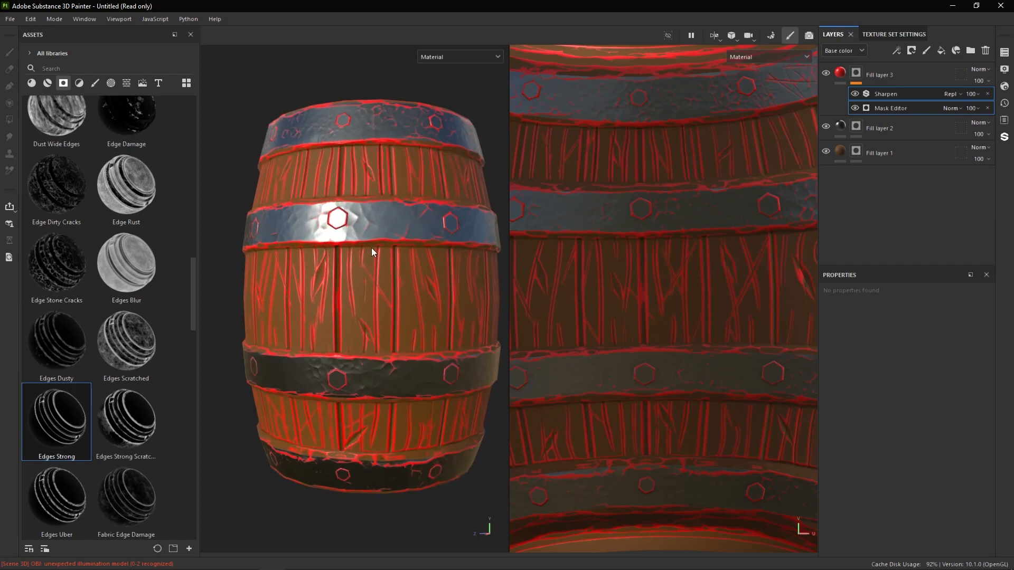
scroll(372, 252, "up", 4)
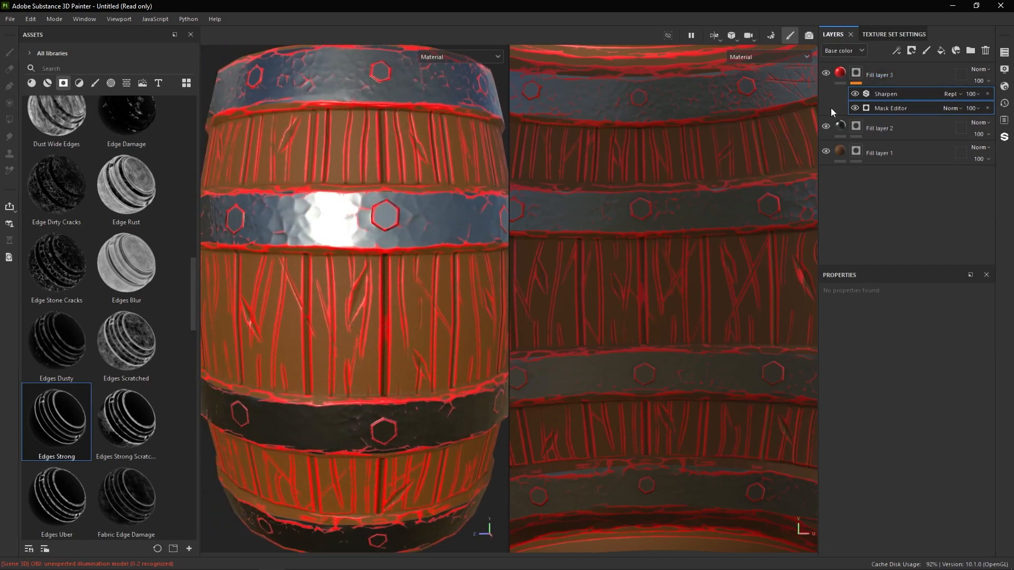
- Sample the barrel's wood color as Fill layer 3's base color and lighten it to 965D27
left_click(839, 73)
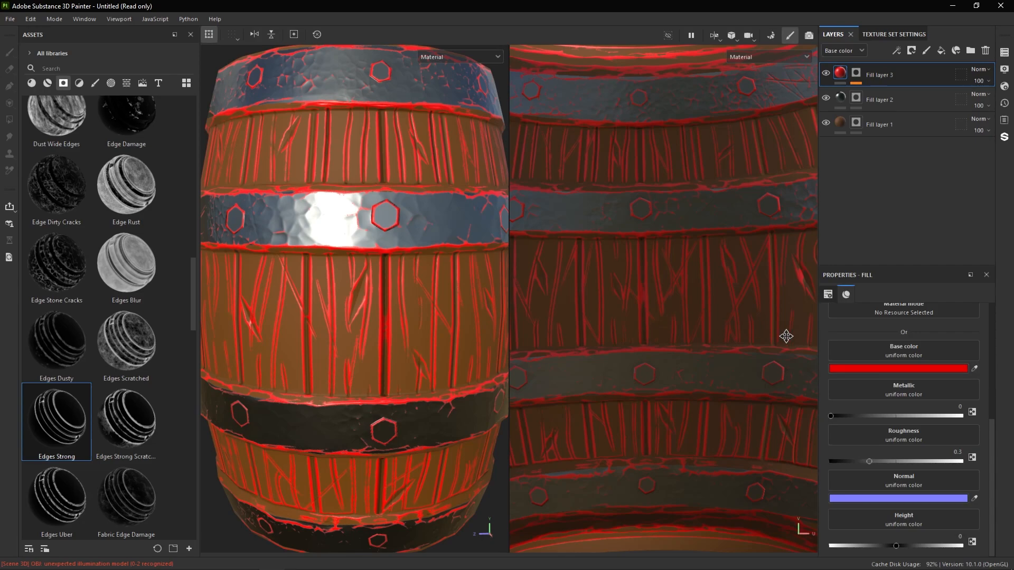
left_click(974, 368)
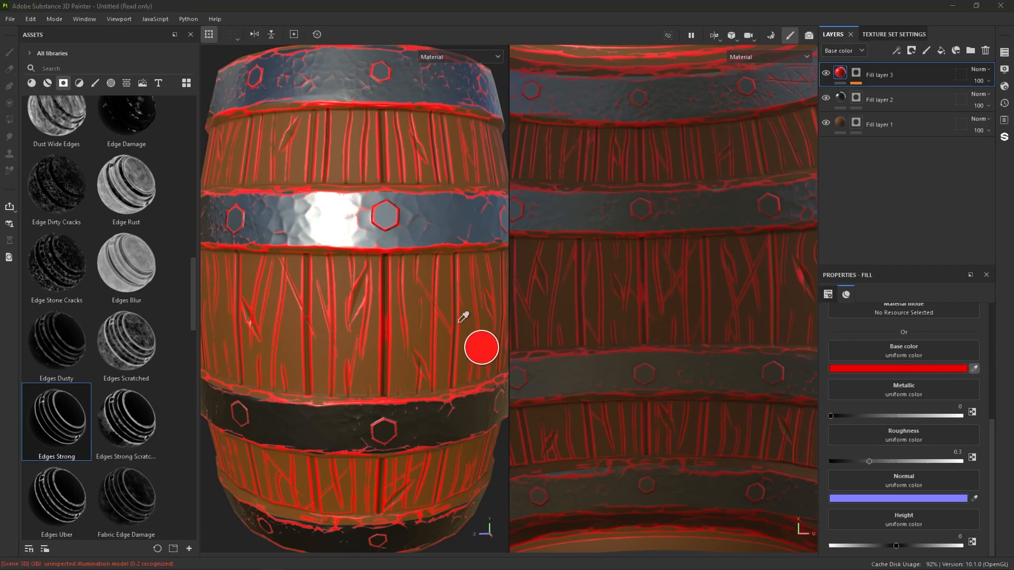
left_click(423, 344)
left_click(906, 367)
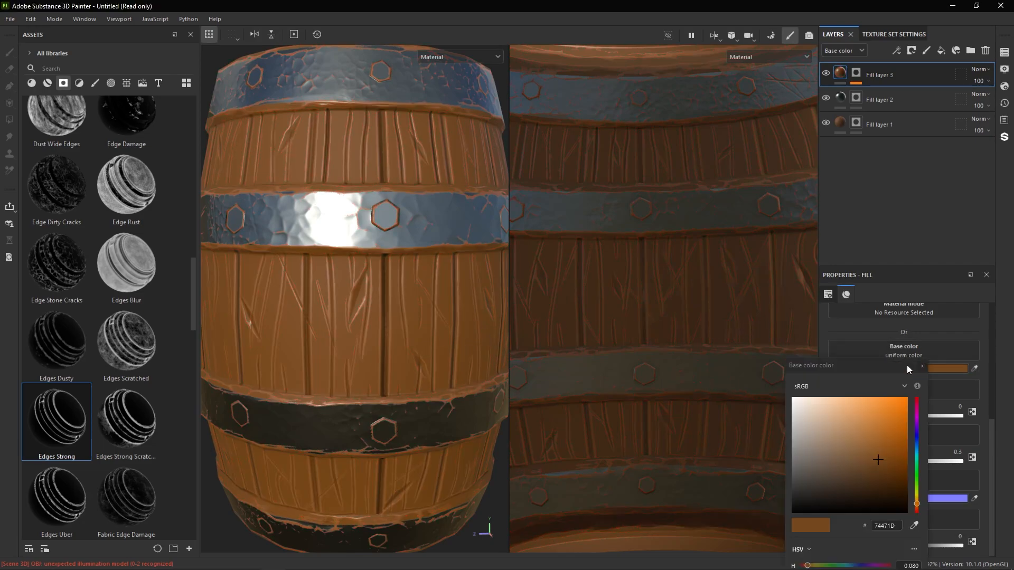
left_click(877, 445)
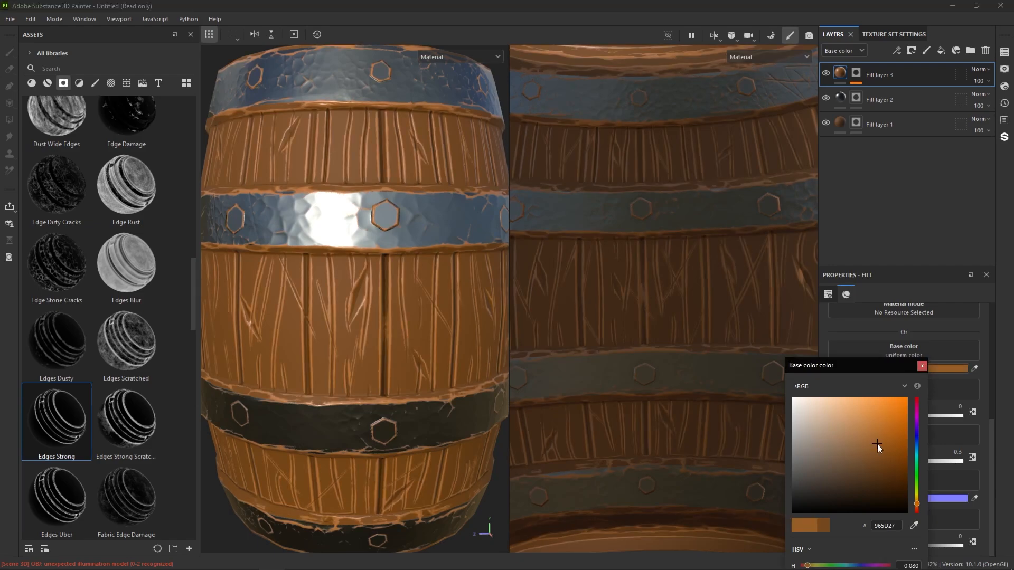
left_click(922, 367)
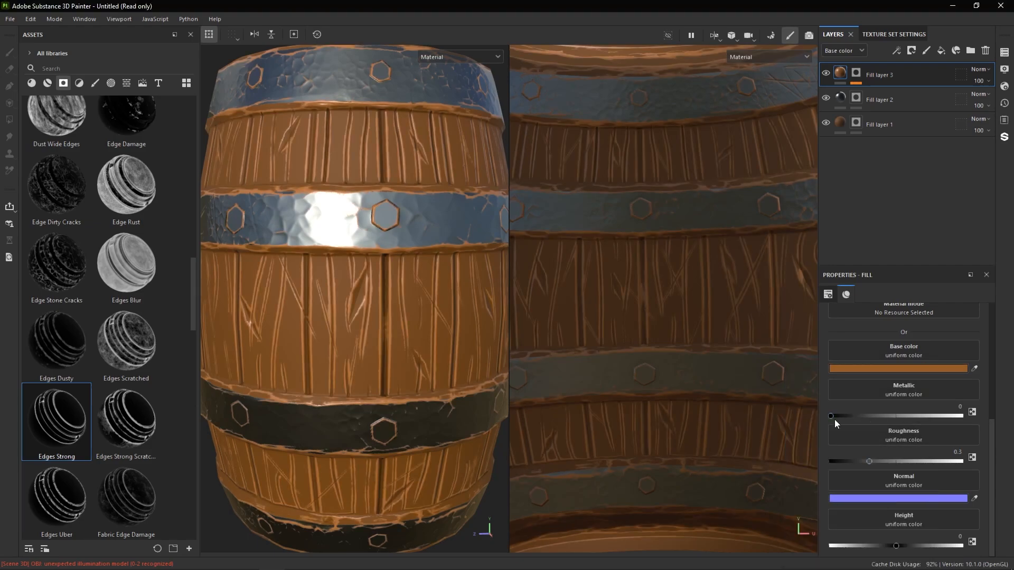
- Set Fill layer 3's Roughness to 1 and its Metallic to 0, and review the wood edges on the barrel
left_click_drag(870, 460, 978, 461)
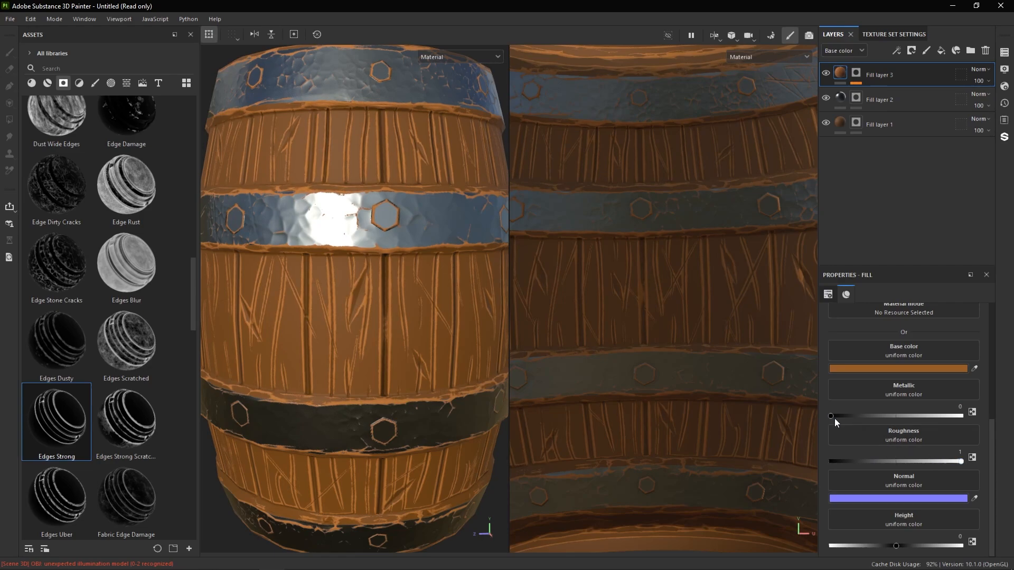
left_click_drag(837, 415, 779, 416)
scroll(462, 345, "down", 5)
left_click_drag(438, 337, 416, 331, "alt")
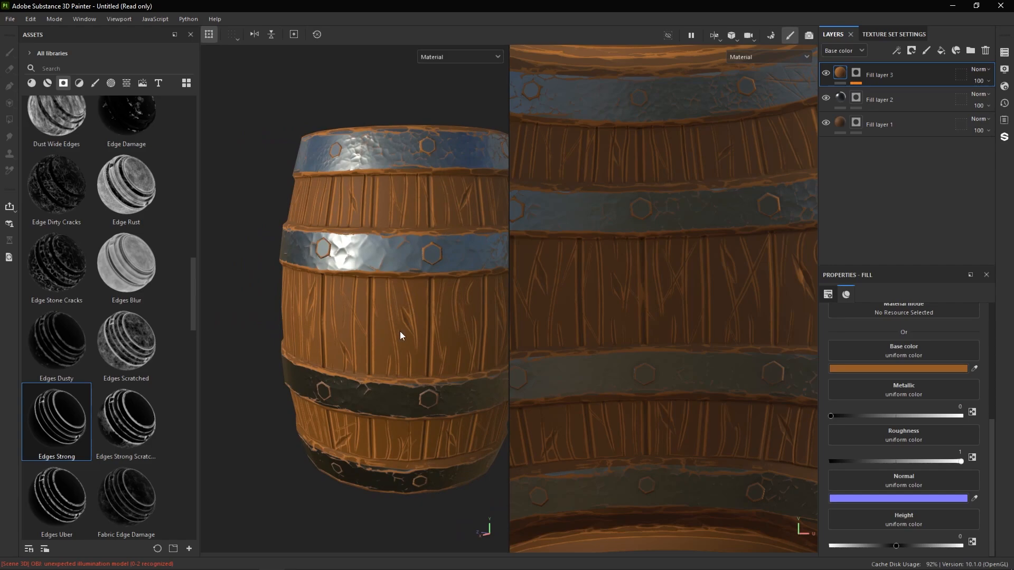
left_click_drag(366, 271, 318, 255, "alt")
scroll(589, 237, "down", 3)
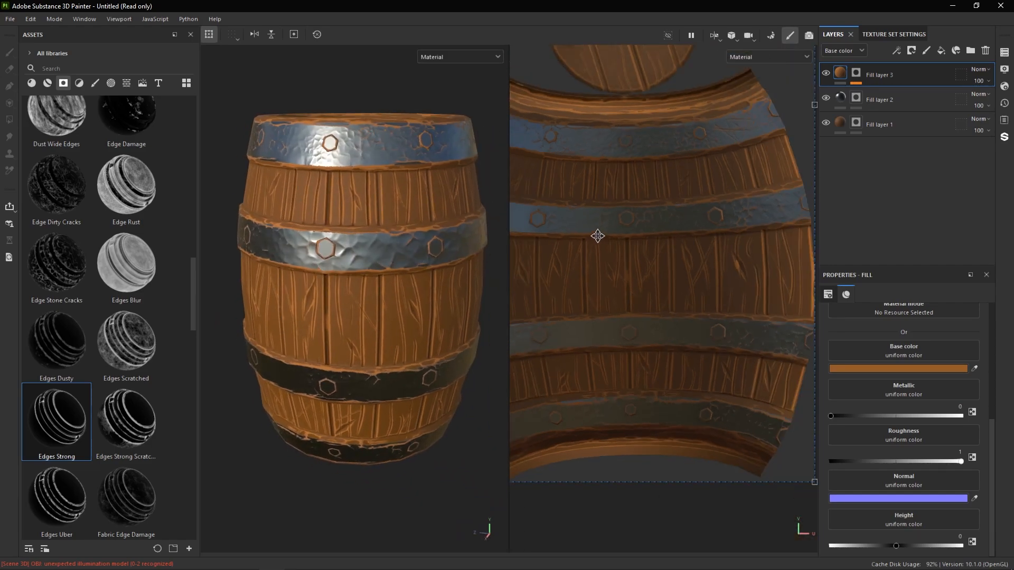
- Add a paint effect above the Sharpen and Mask Editor effects in Fill layer 3's mask
middle_click_drag(597, 235, 701, 245)
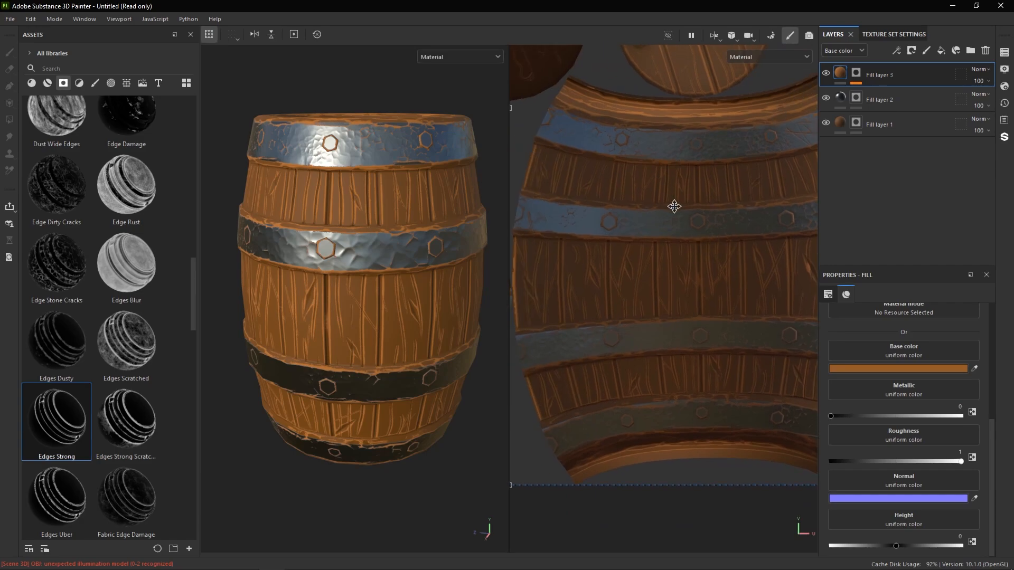
scroll(704, 198, "down", 2)
middle_click_drag(723, 203, 720, 205)
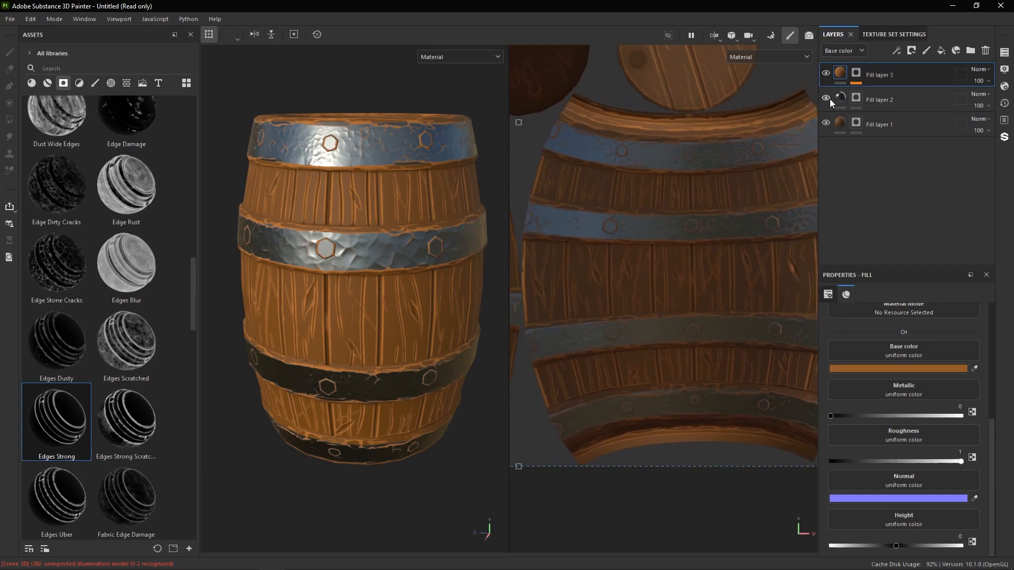
left_click(855, 79)
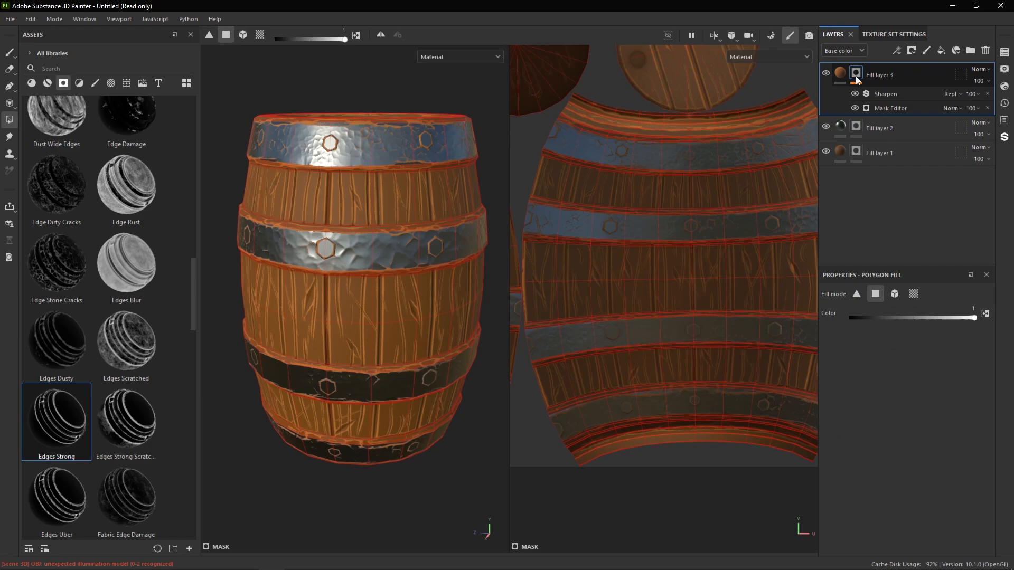
right_click(856, 78)
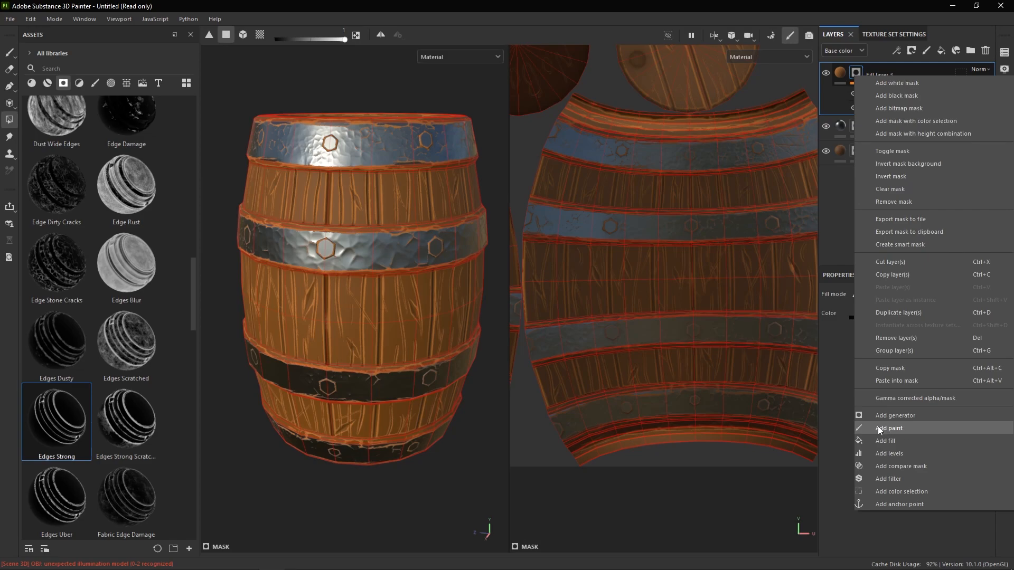
left_click(896, 429)
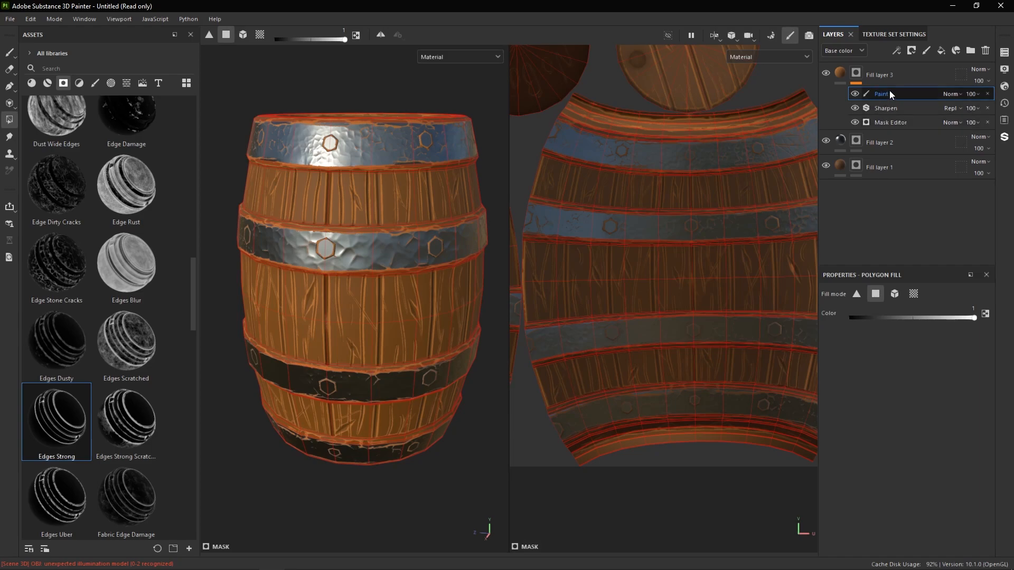
- Set the polygon fill color to 0 and mask out Fill layer 3's edge highlights on the barrel's two upper metal bands
left_click(356, 36)
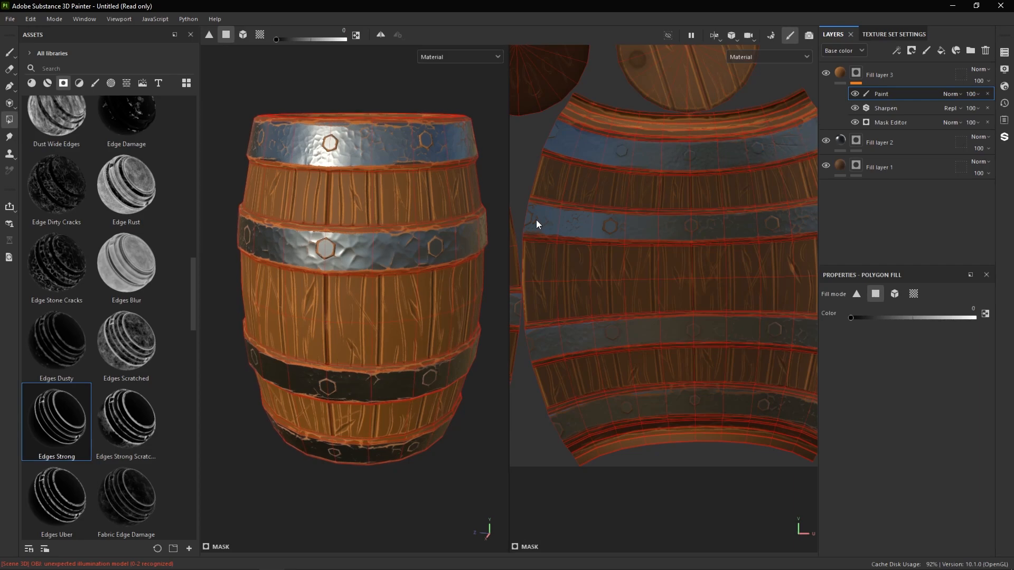
left_click_drag(609, 227, 612, 228)
left_click_drag(421, 274, 370, 264, "alt")
middle_click_drag(370, 264, 312, 264, "alt")
left_click_drag(312, 265, 464, 272, "alt")
middle_click_drag(754, 243, 674, 260)
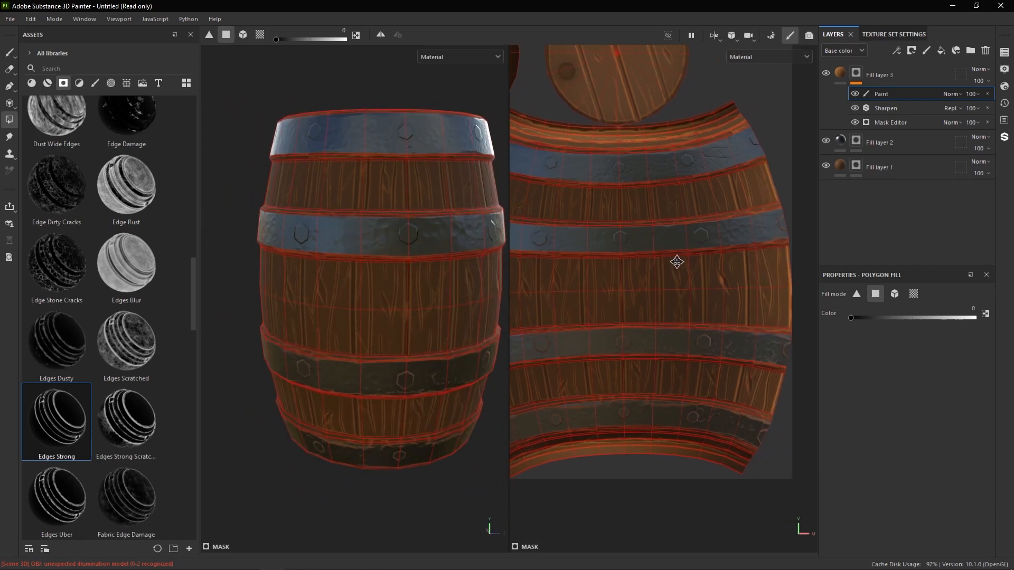
- Mask out Fill layer 3's edge highlights on the two lower metal bands with polygon fills in the UV layout
middle_click_drag(656, 315, 773, 281, "alt")
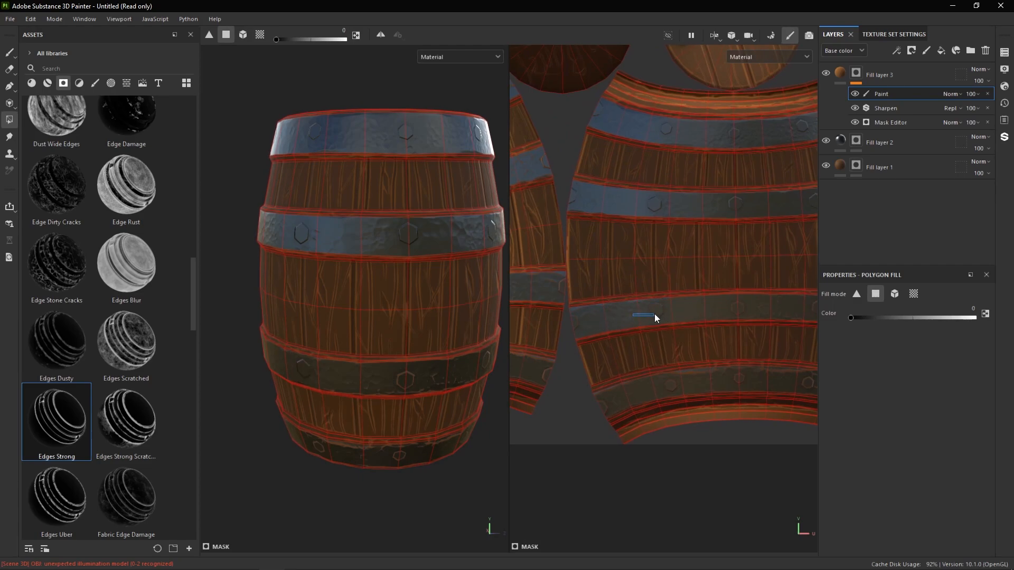
middle_click_drag(697, 307, 581, 321)
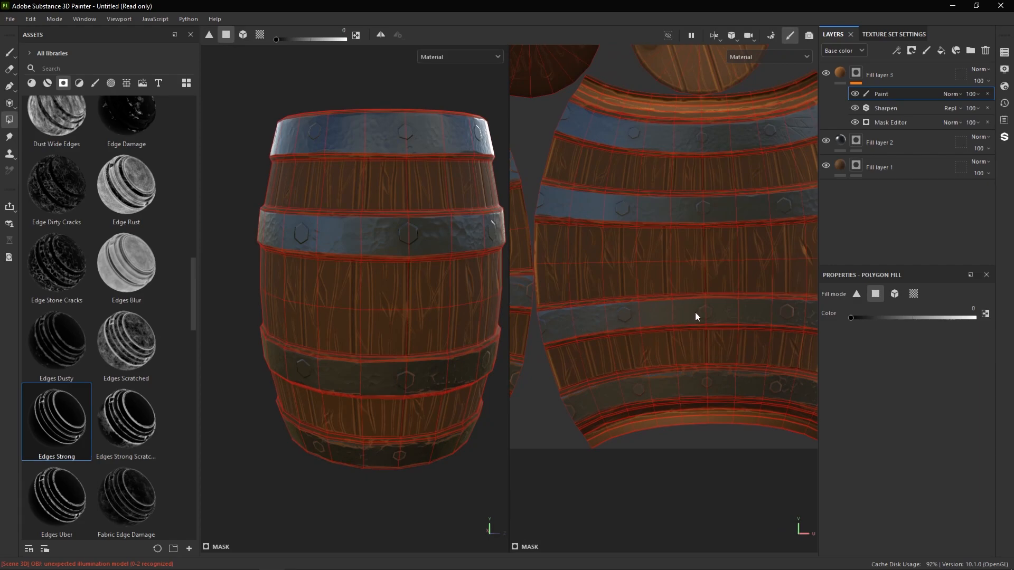
middle_click_drag(780, 318, 673, 328)
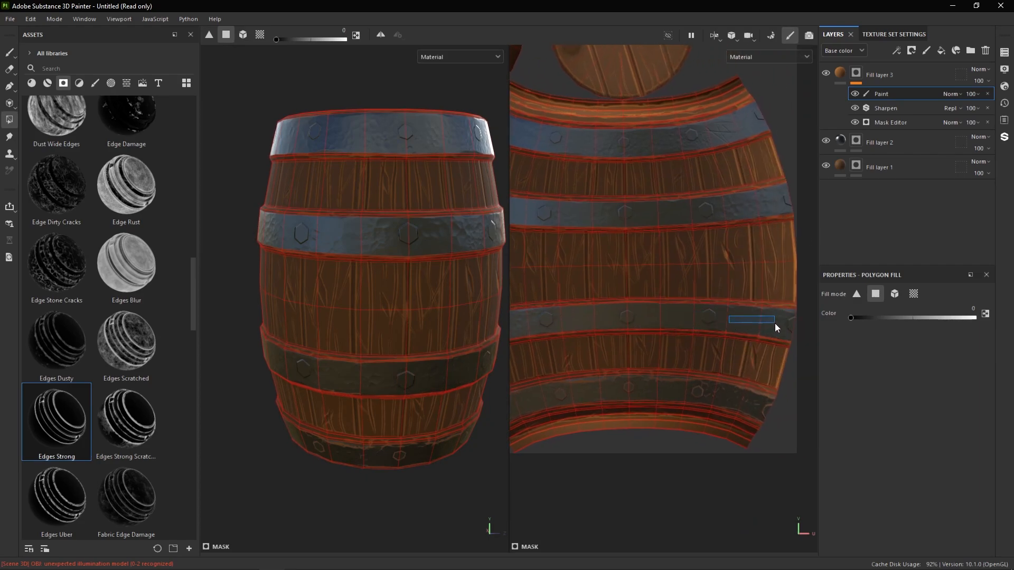
left_click_drag(775, 324, 775, 323)
middle_click_drag(612, 370, 686, 323, "alt")
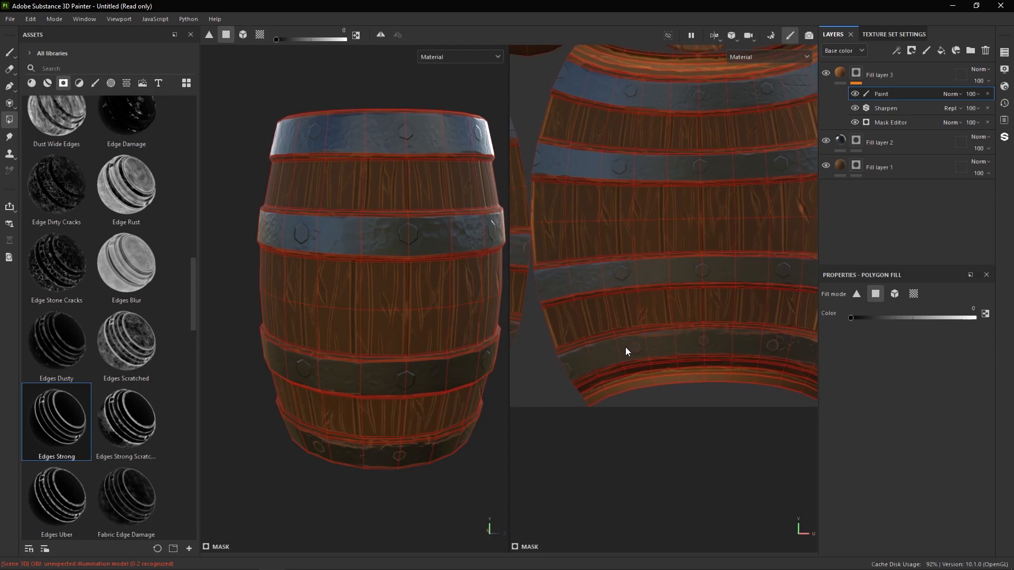
left_click_drag(612, 350, 643, 344)
middle_click_drag(788, 347, 757, 349, "alt")
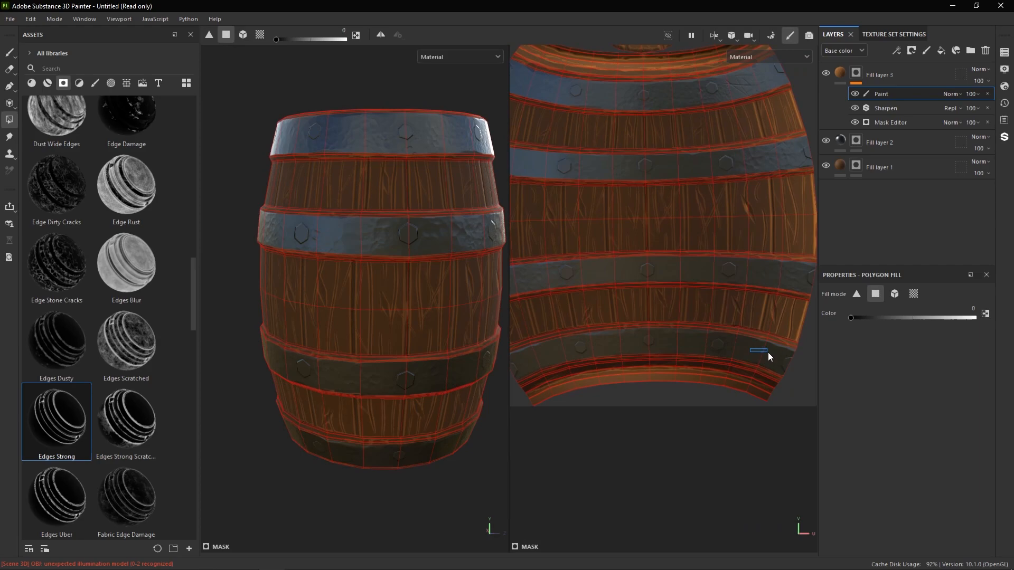
scroll(657, 259, "down", 5)
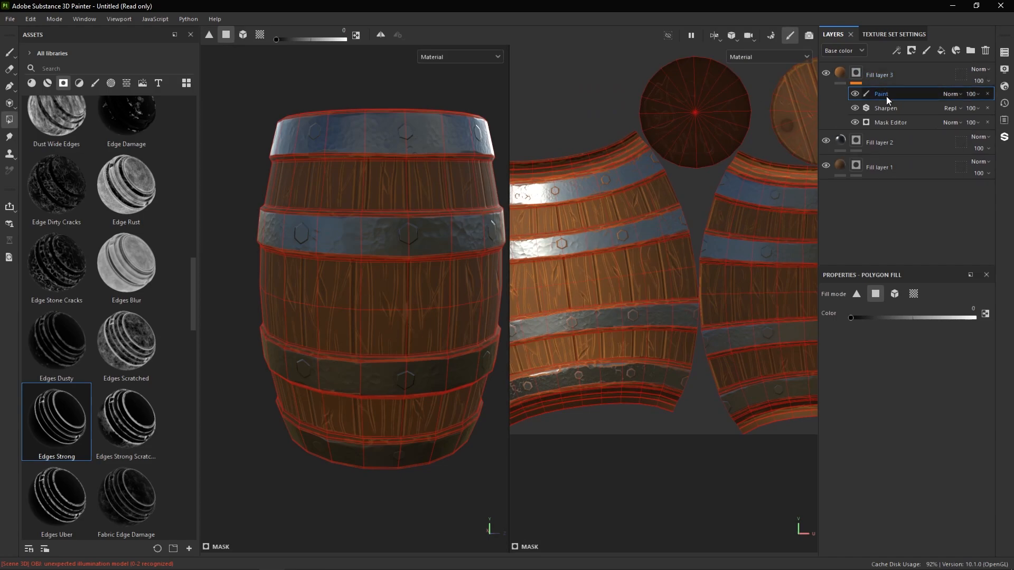
- Search the materials for "wood" and add Wood Plain as a layer above Fill layer 3
left_click(33, 84)
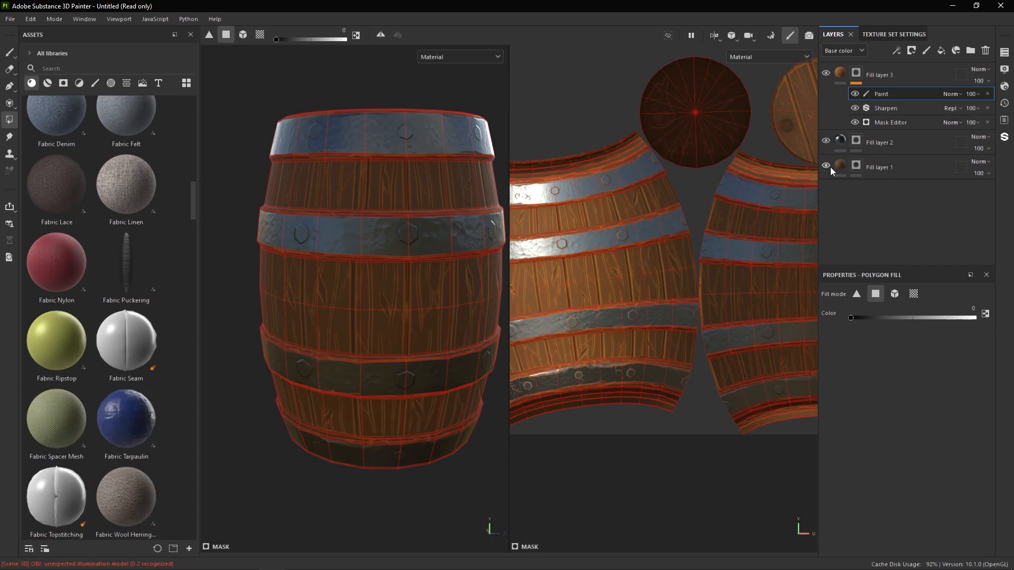
scroll(98, 335, "down", 15)
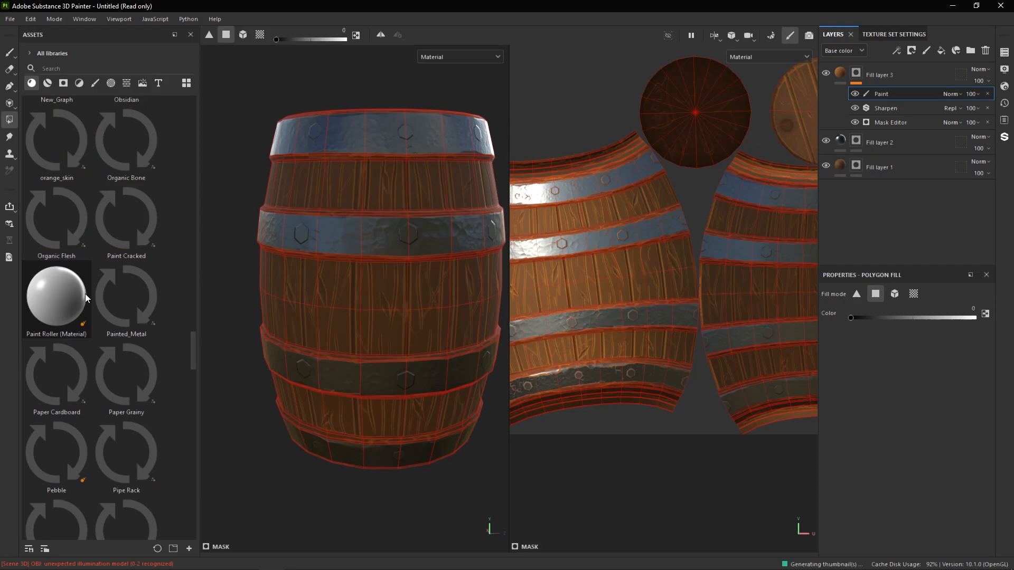
scroll(87, 298, "down", 3)
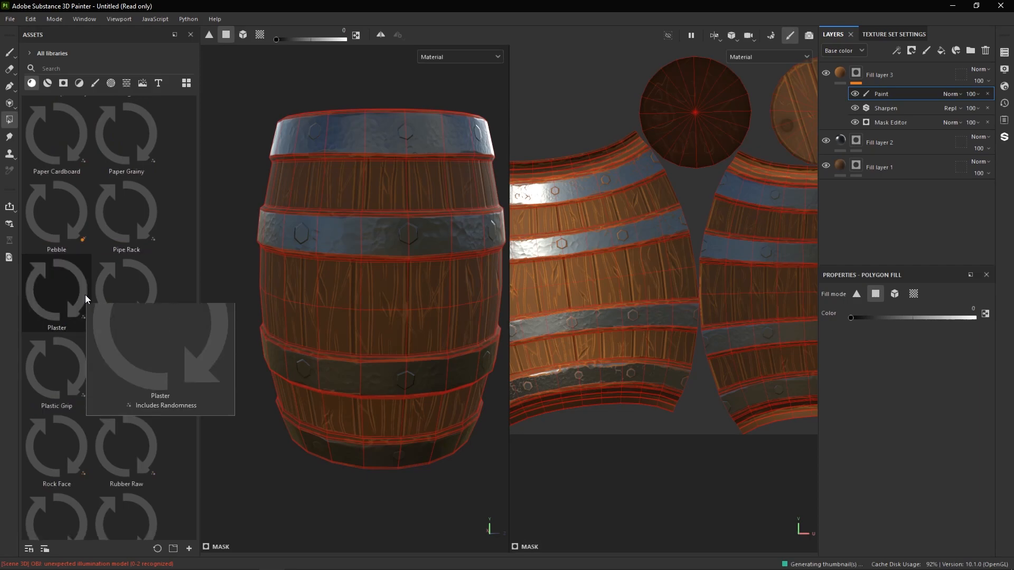
left_click(81, 70)
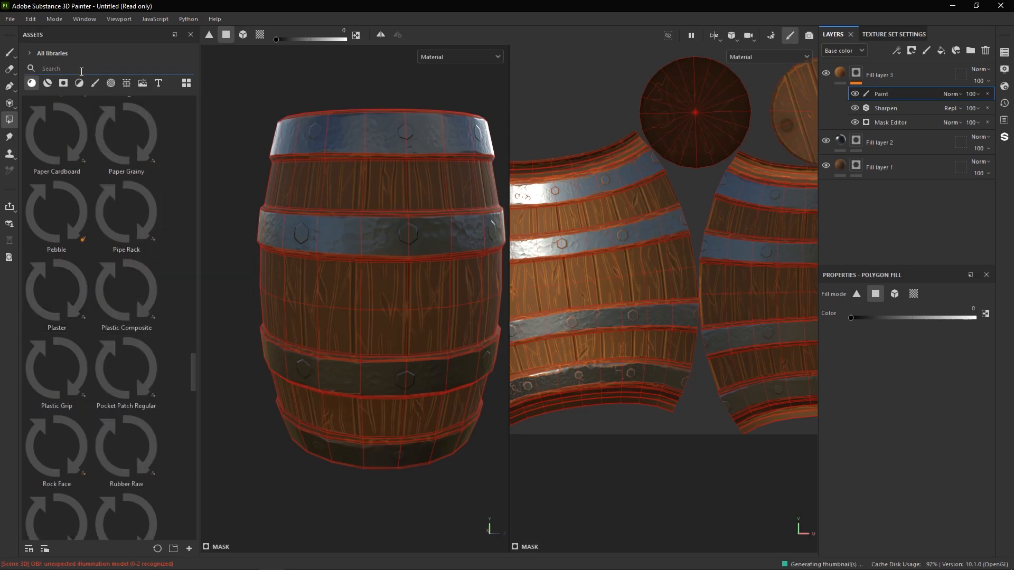
type("wood")
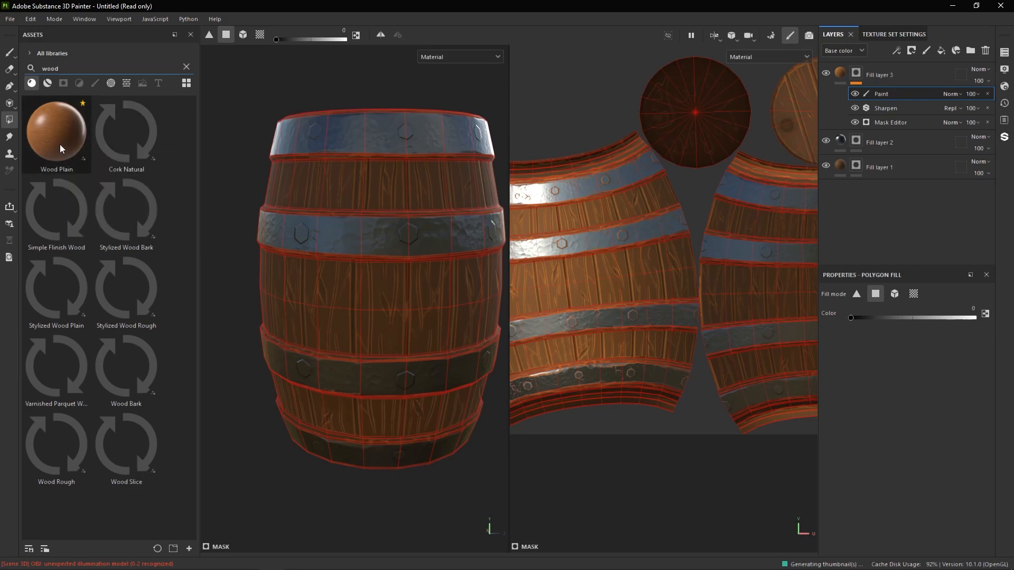
left_click_drag(62, 133, 893, 199)
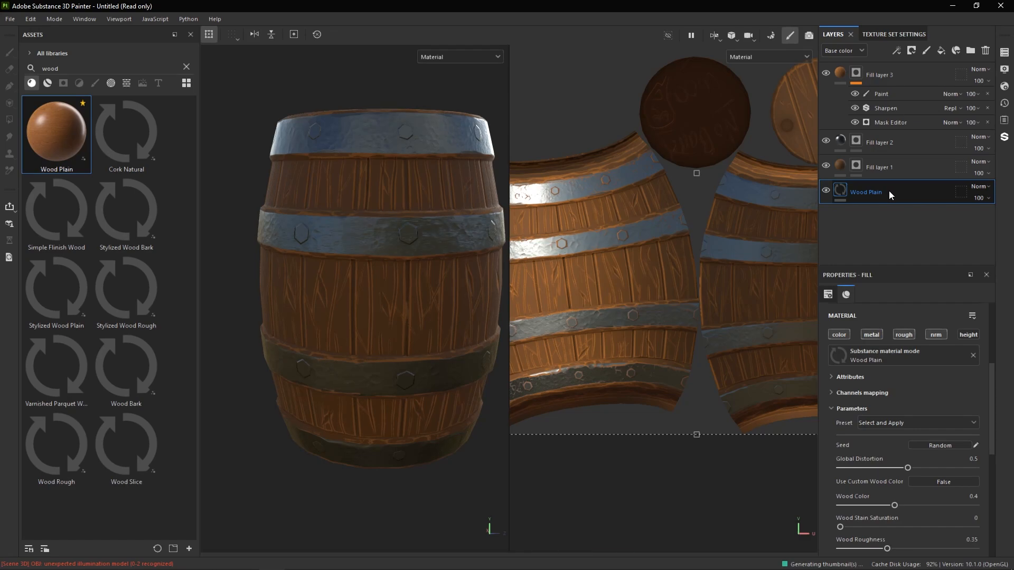
left_click_drag(871, 196, 907, 75)
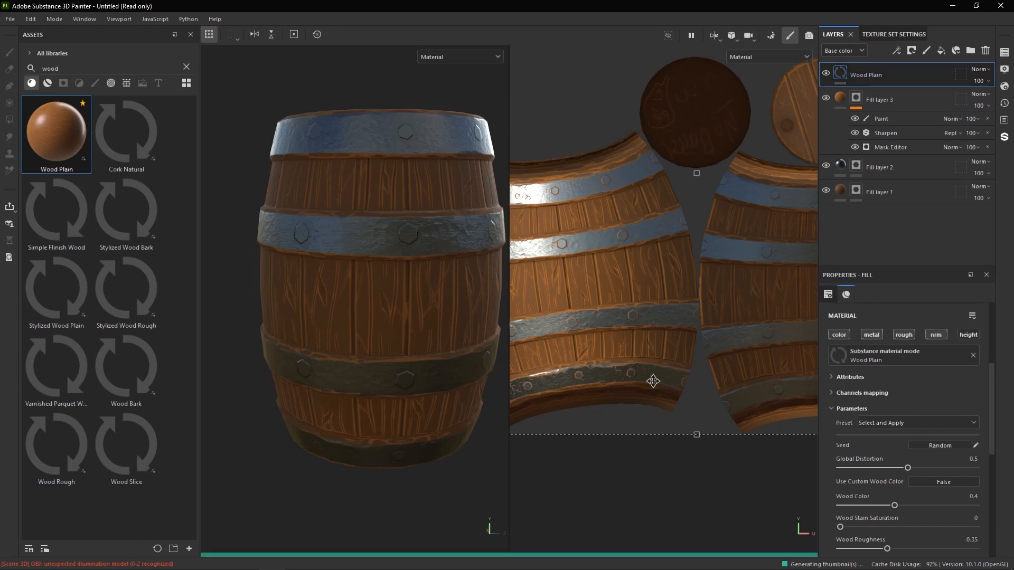
scroll(398, 382, "down", 3)
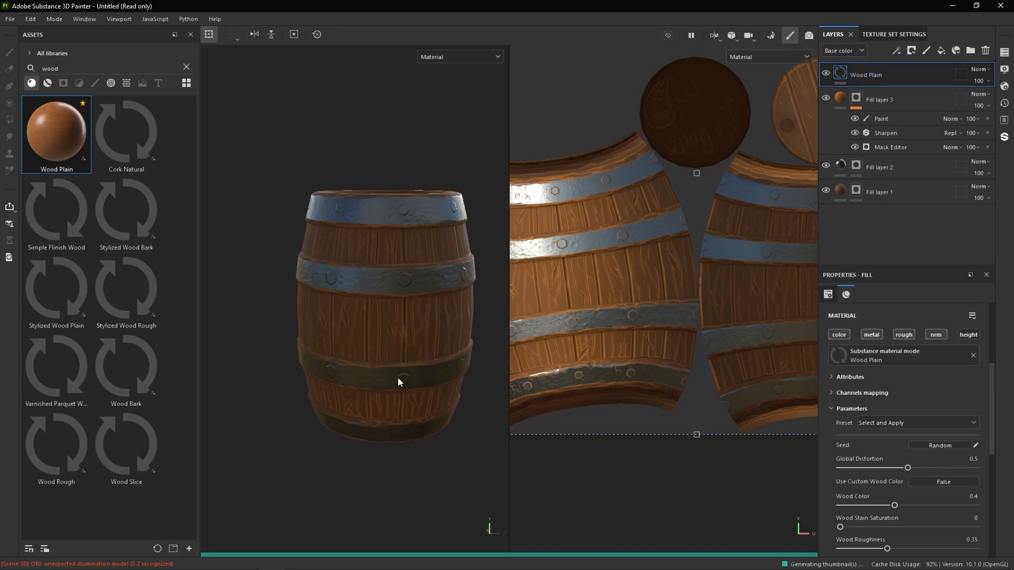
left_click_drag(398, 383, 425, 342, "alt")
scroll(343, 355, "up", 3)
middle_click_drag(343, 354, 397, 341, "alt")
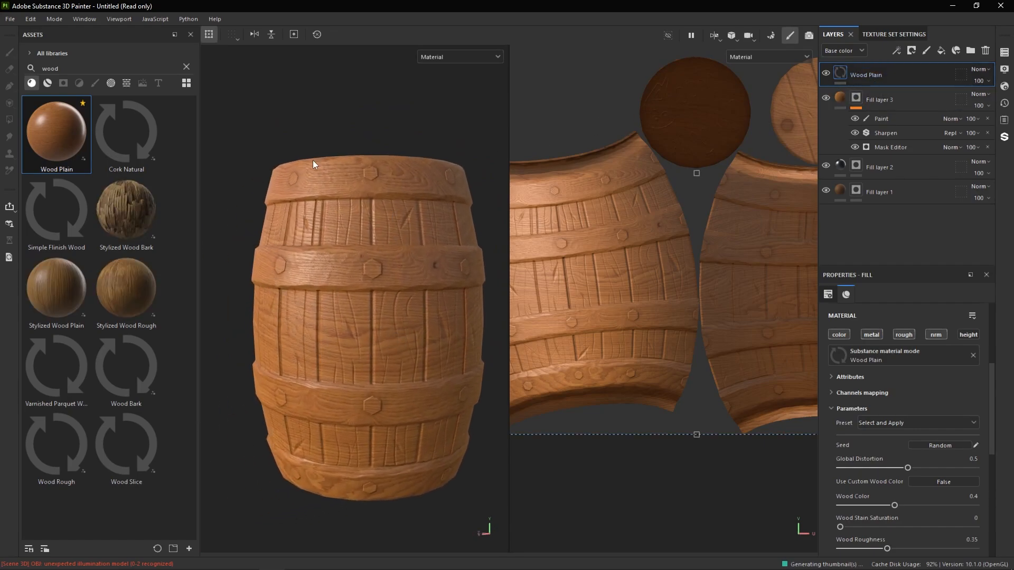
- Try to paste a copy of Fill layer 1's mask into the Wood Plain layer, and clear the pasted mask
right_click(856, 192)
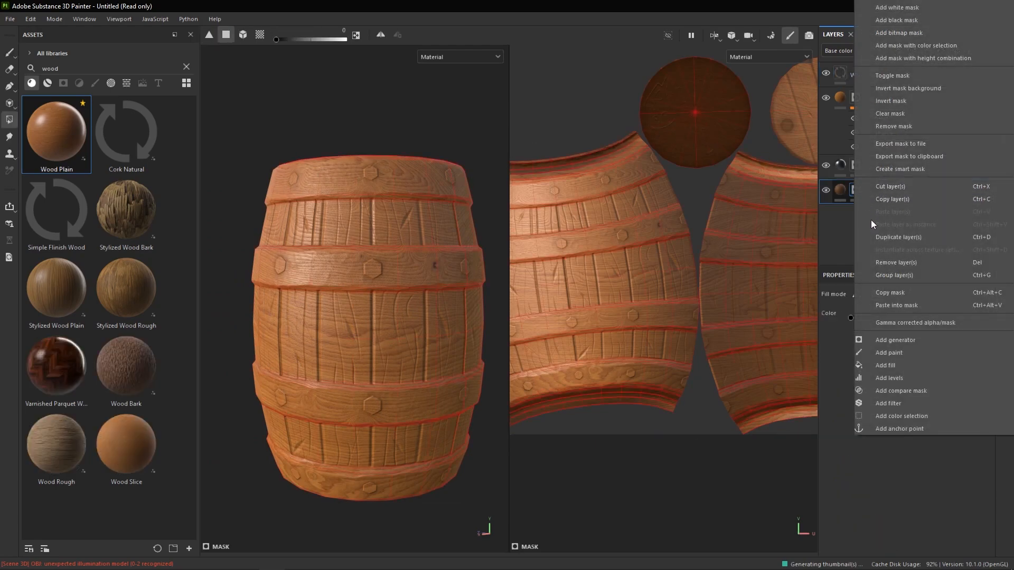
left_click(917, 294)
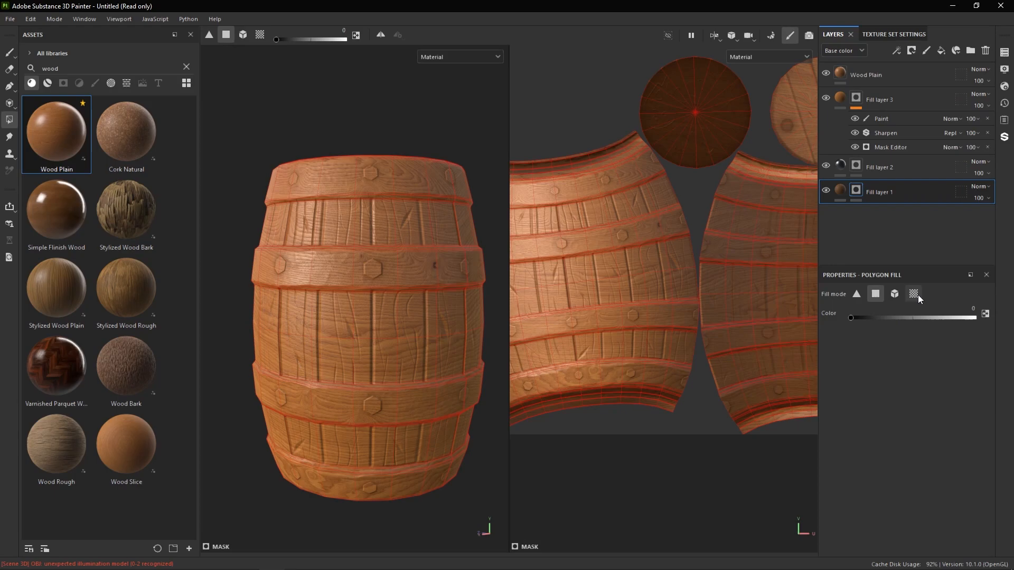
right_click(870, 74)
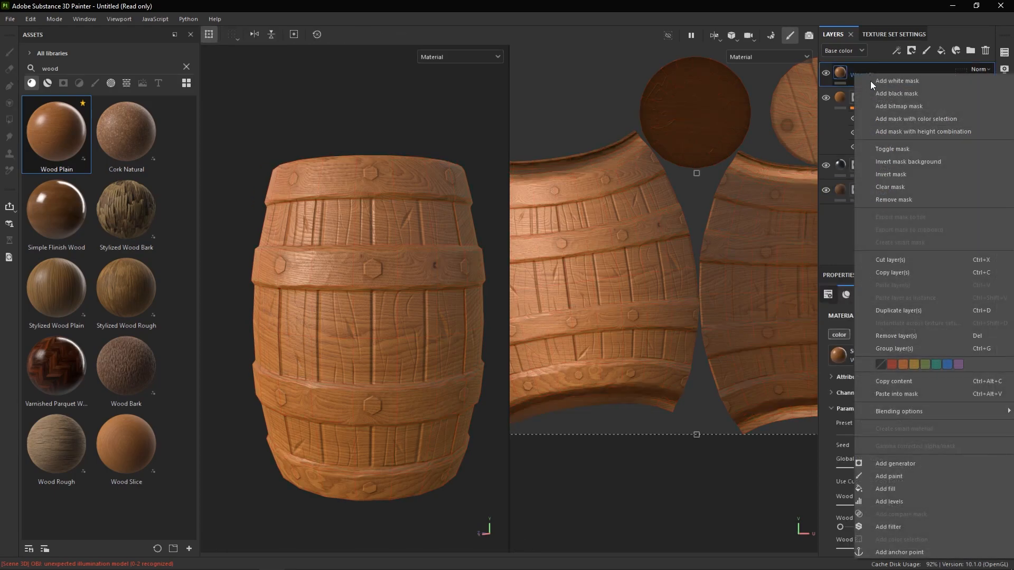
left_click(911, 394)
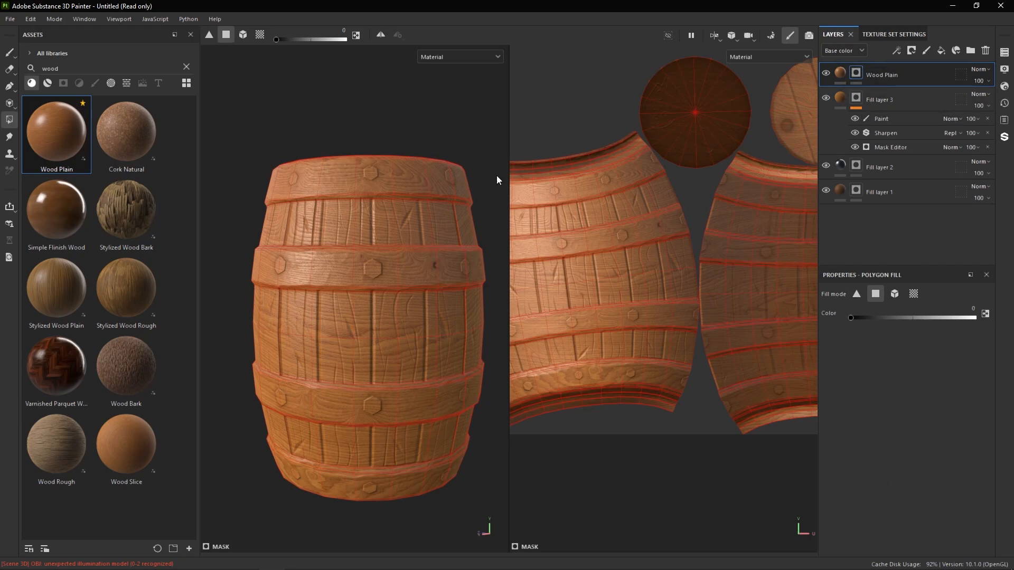
left_click_drag(497, 181, 713, 163, "alt")
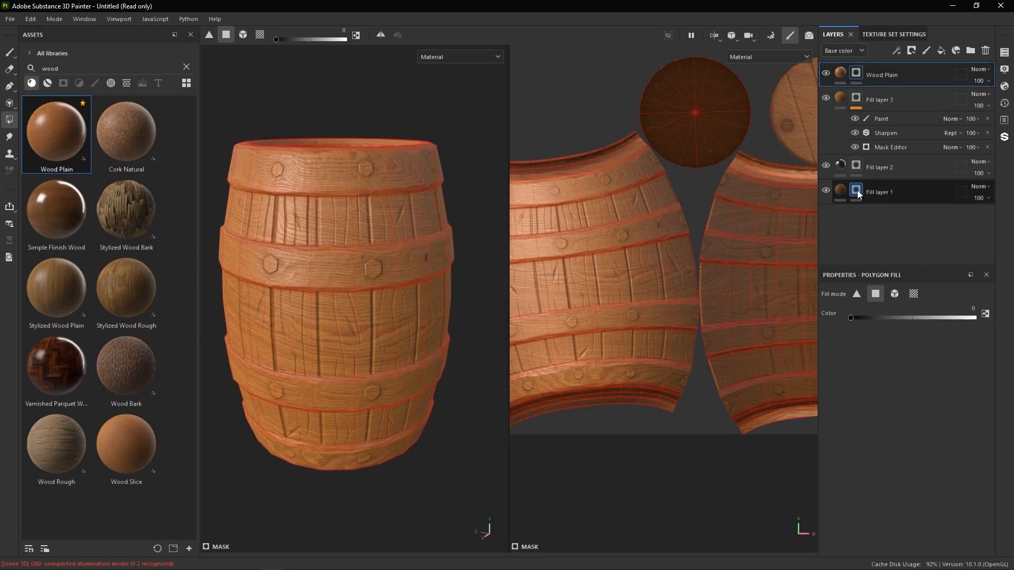
right_click(856, 73)
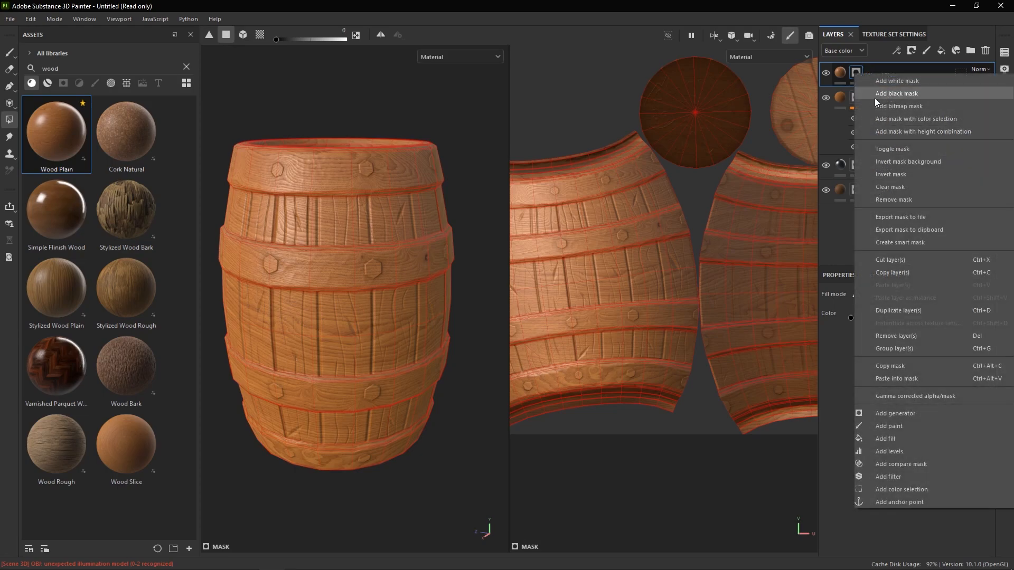
left_click(920, 183)
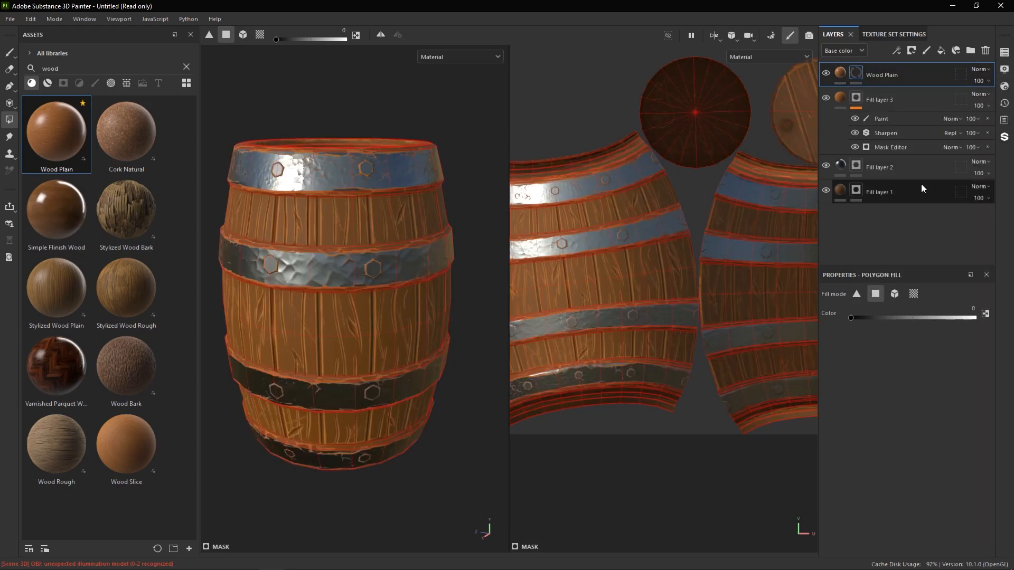
- Retry copying Fill layer 1's mask into the Wood Plain layer's existing mask, and remove that mask from the layer
left_click(861, 188)
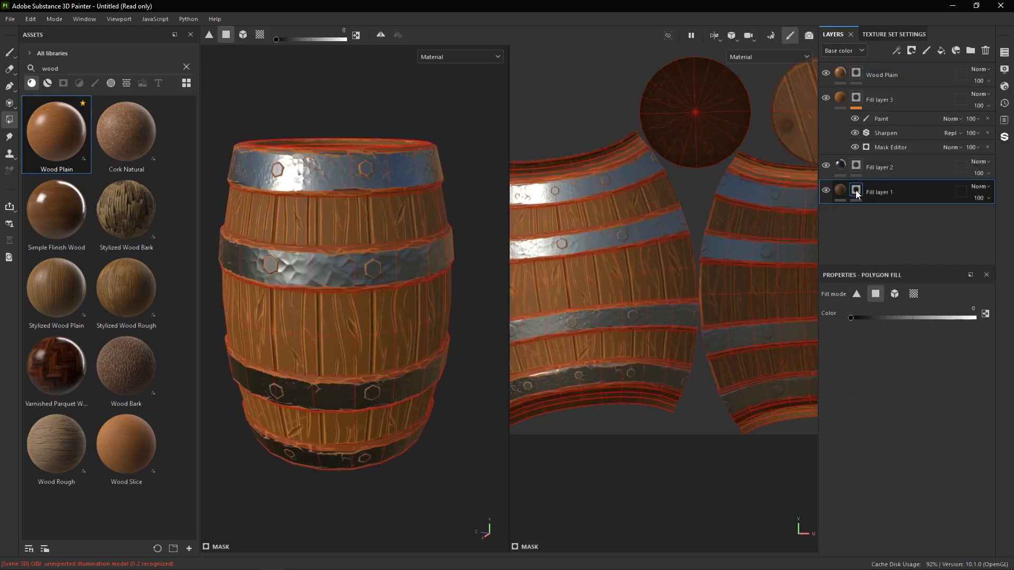
right_click(858, 190)
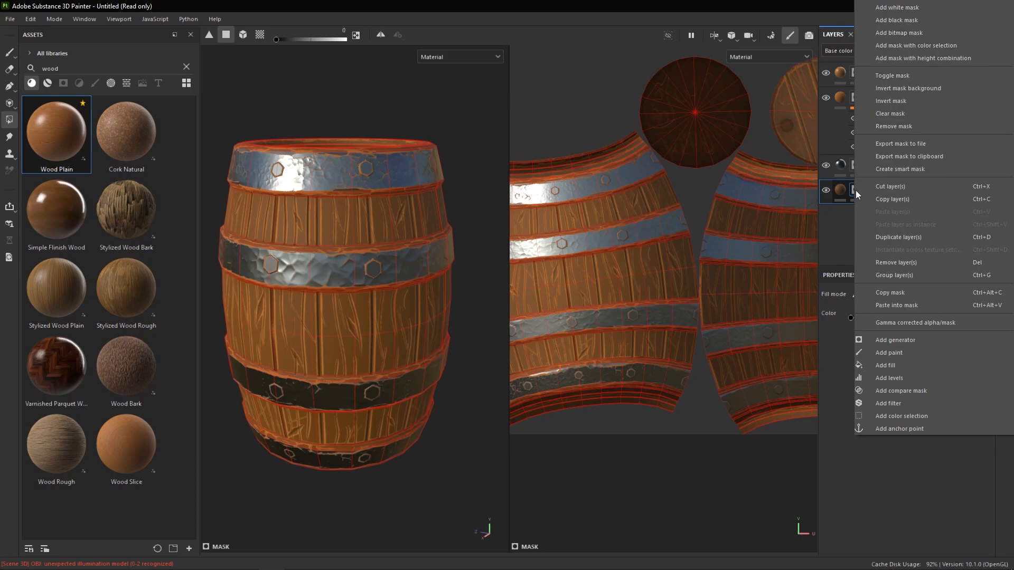
left_click(901, 293)
left_click(856, 75)
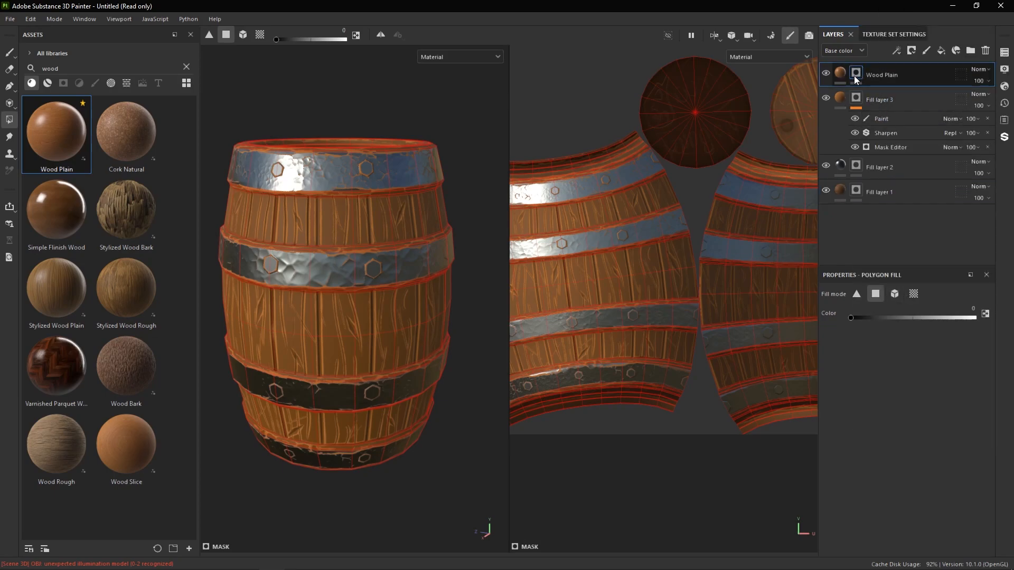
right_click(856, 75)
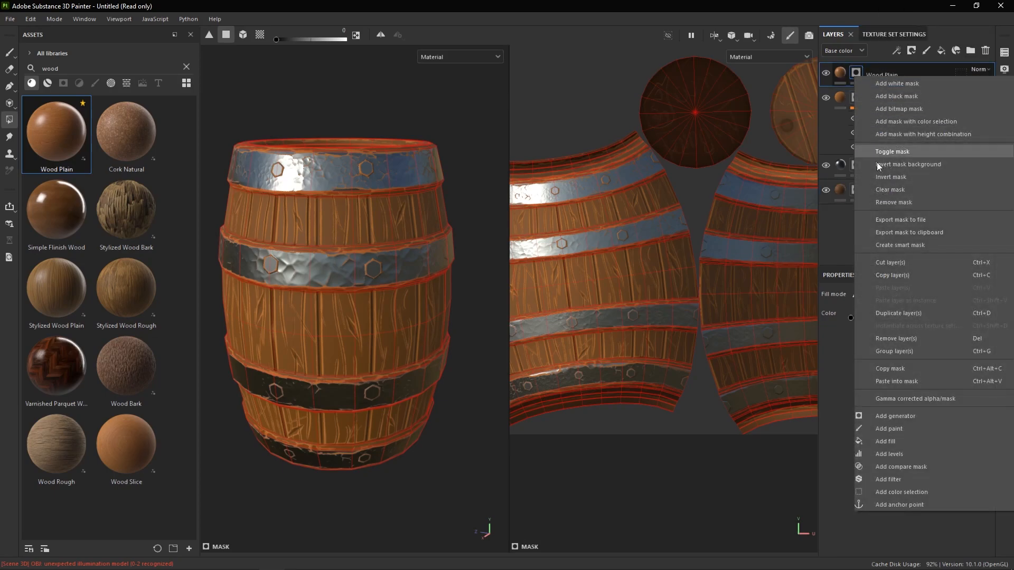
left_click(898, 381)
left_click_drag(430, 284, 407, 301, "alt")
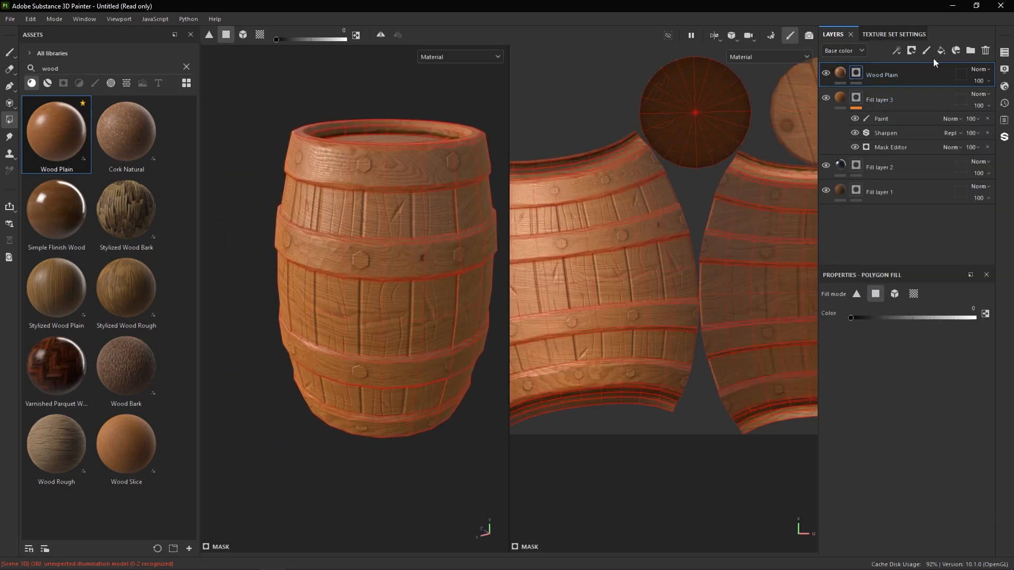
right_click(877, 73)
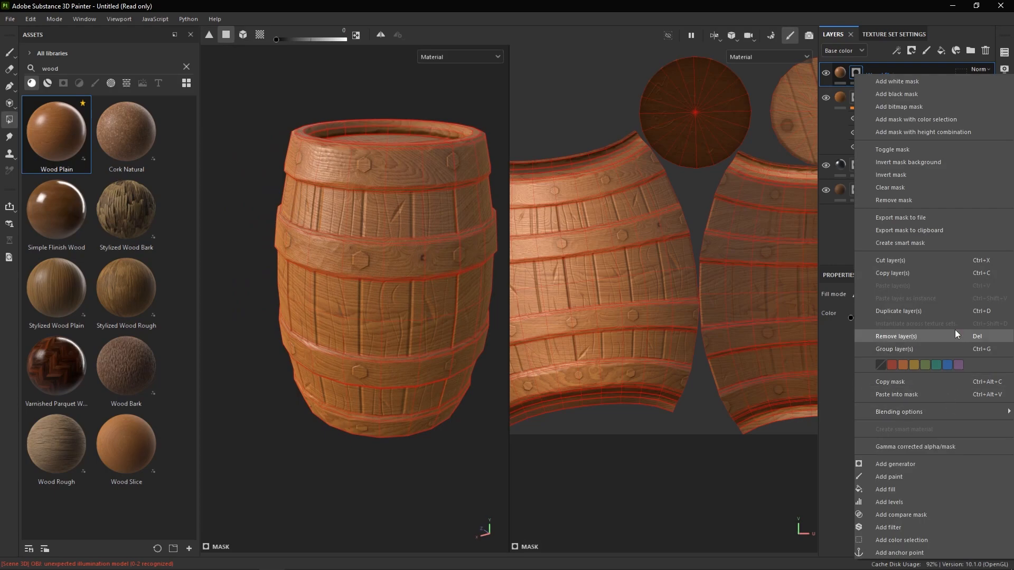
left_click(949, 200)
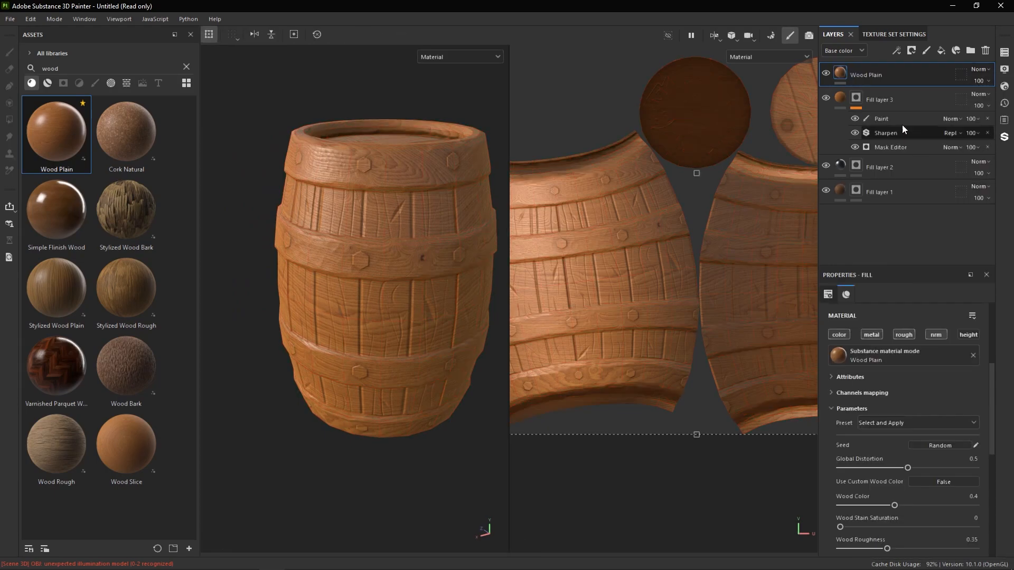
- Copy Fill layer 2's mask, paste it into the Wood Plain layer, and review the masked barrel
left_click(856, 167)
right_click(857, 166)
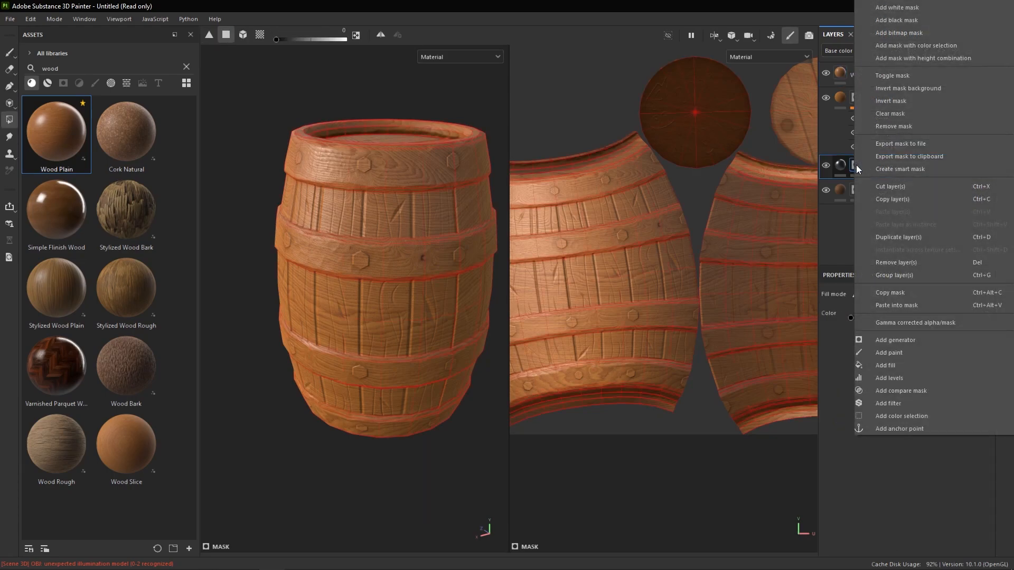
left_click(896, 288)
right_click(870, 74)
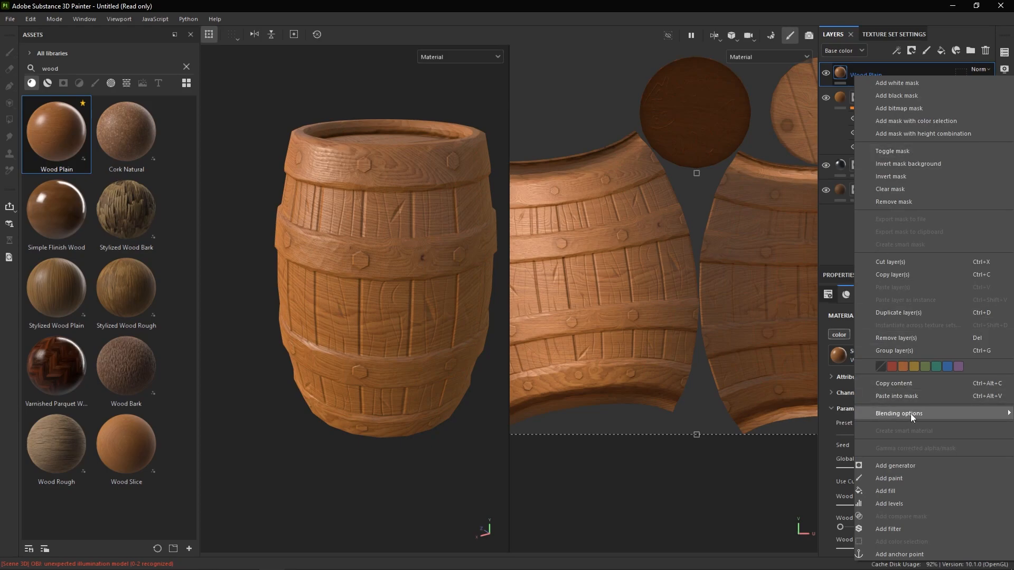
left_click(918, 397)
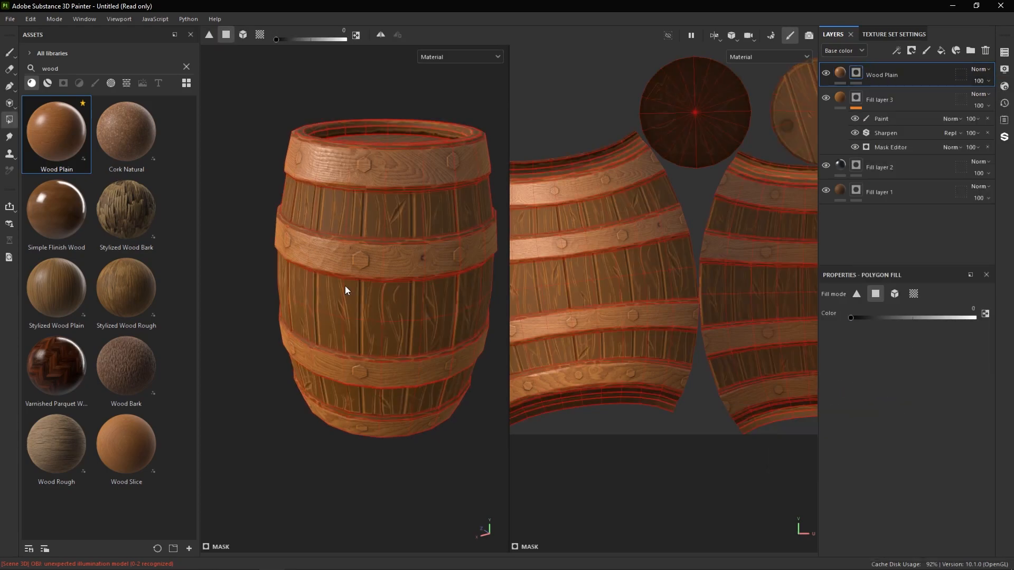
left_click_drag(357, 287, 417, 264, "alt")
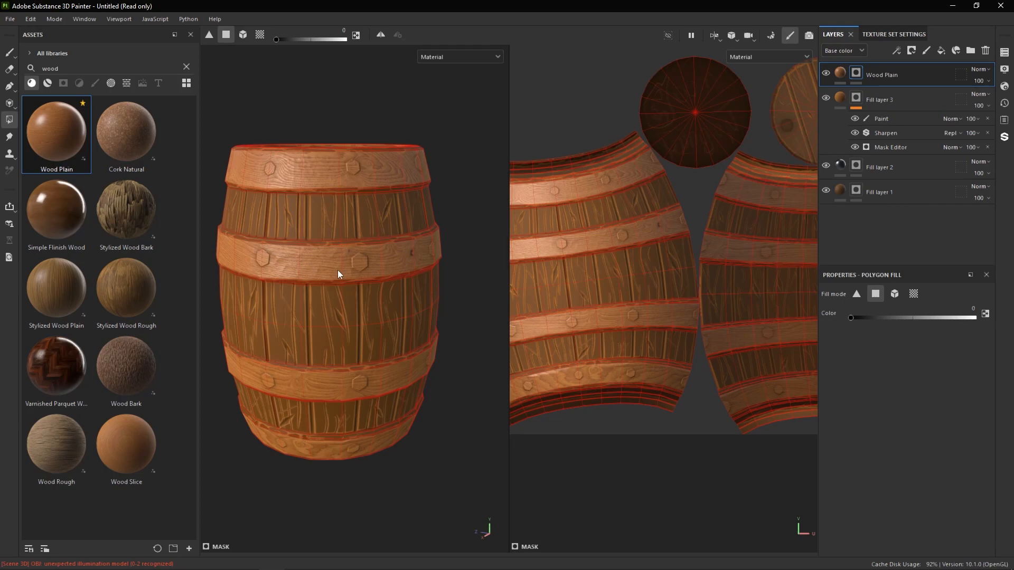
- Invert the Wood Plain layer's mask so the material covers only the barrel's wooden planks, and inspect the barrel
right_click(856, 74)
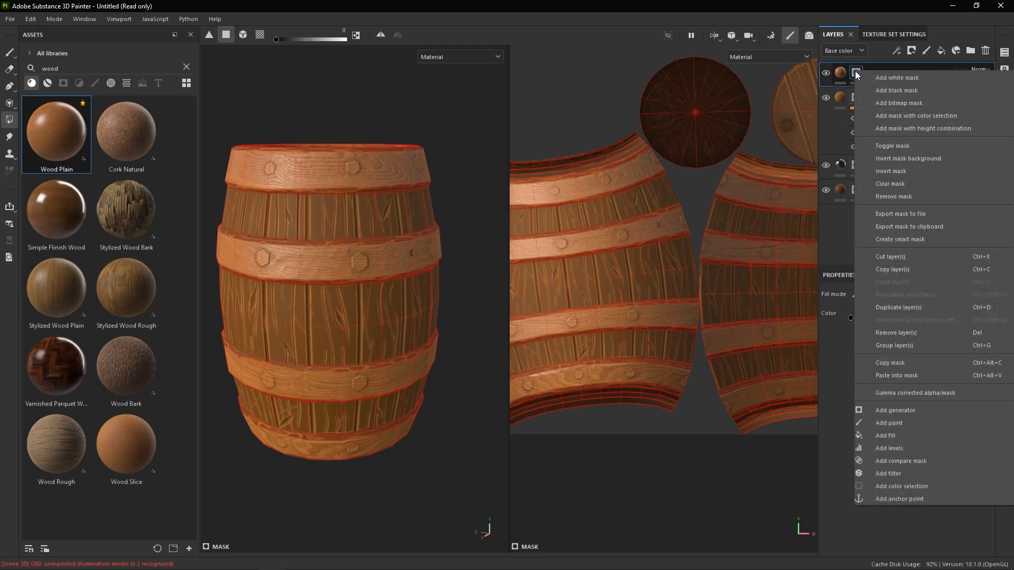
left_click(894, 174)
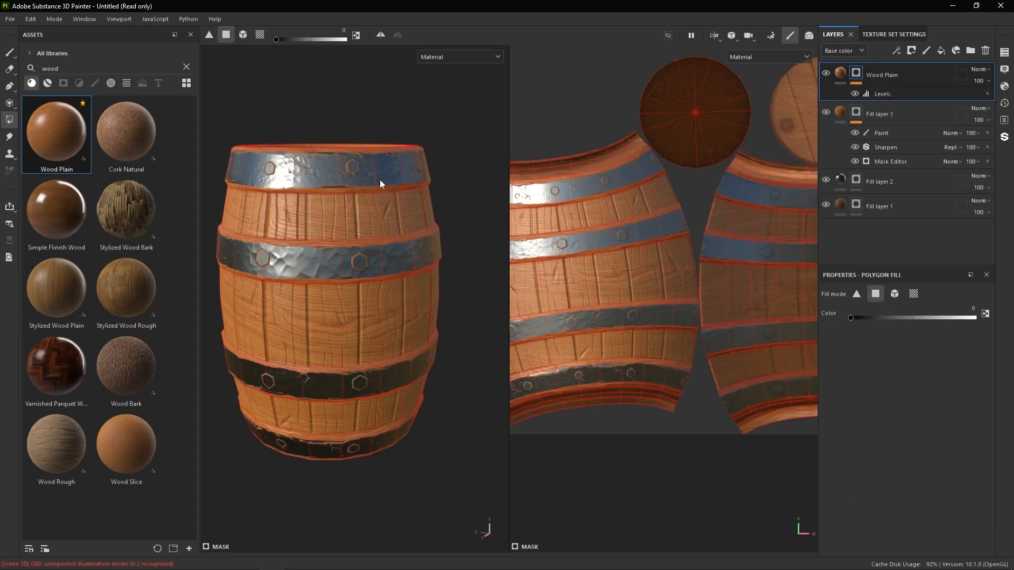
left_click_drag(321, 163, 390, 205, "alt")
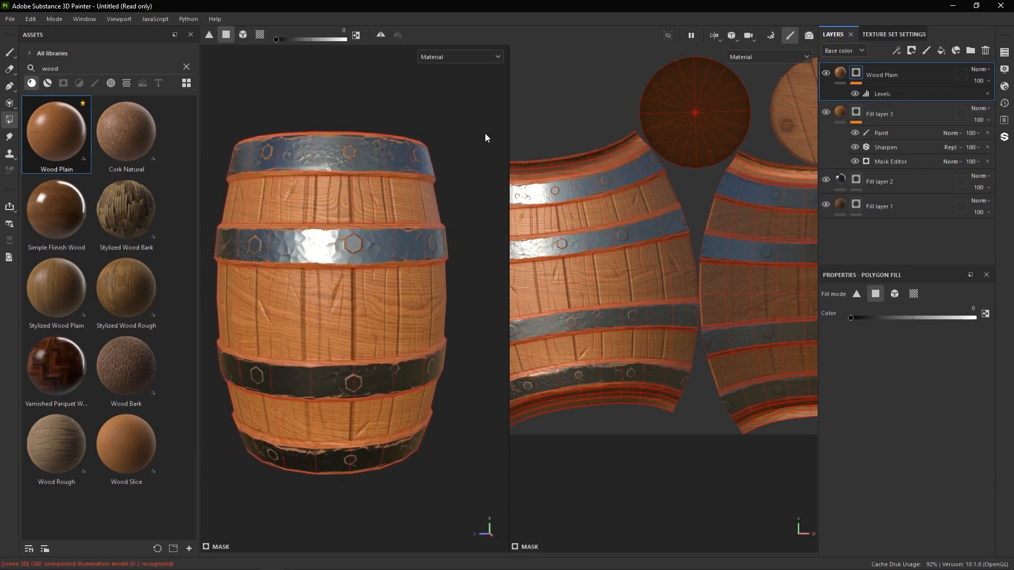
- Apply the Dark Ribbed Wood Type preset to the Wood Plain layer's material
left_click(840, 73)
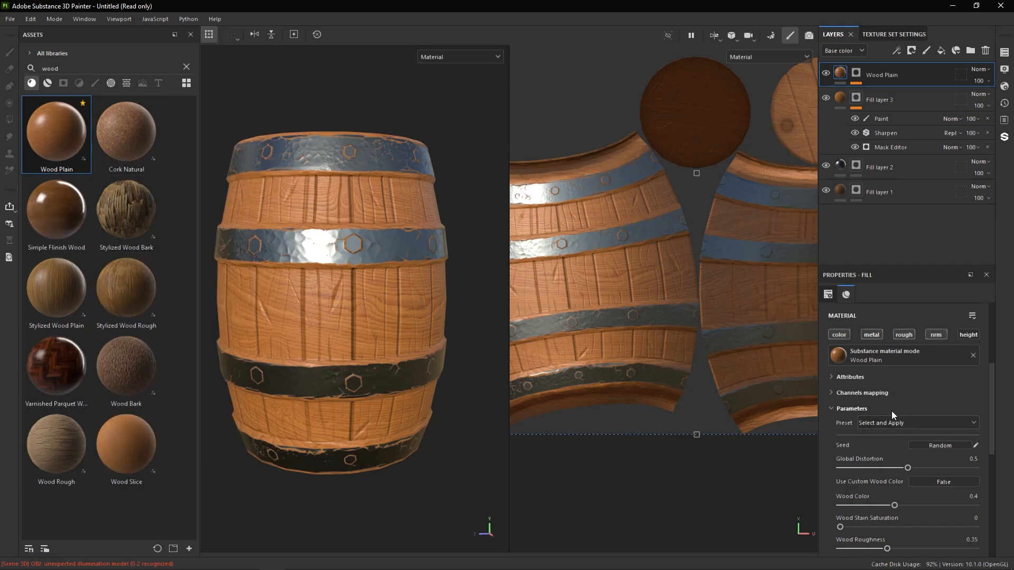
scroll(869, 438, "down", 1)
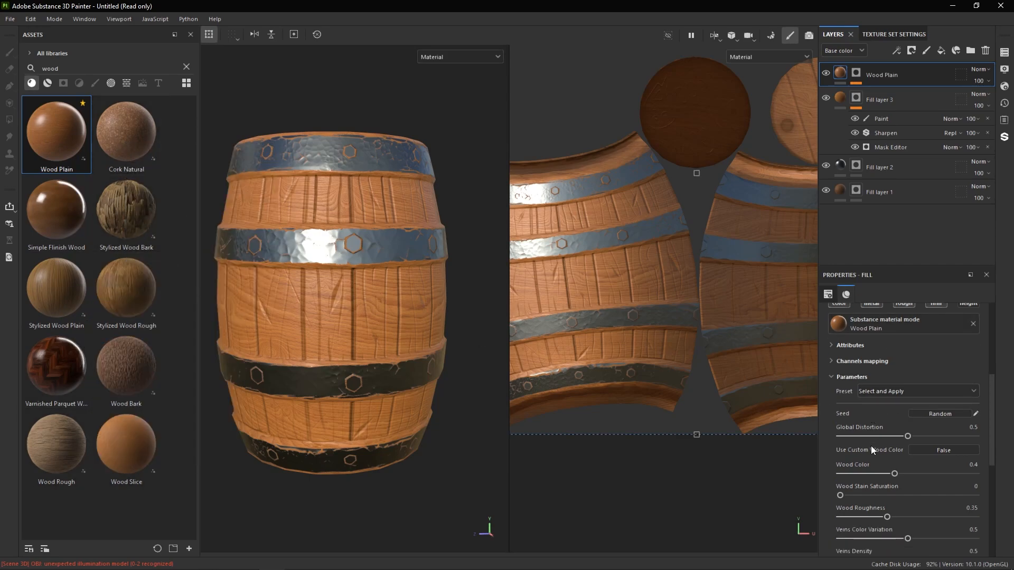
scroll(869, 353, "up", 1)
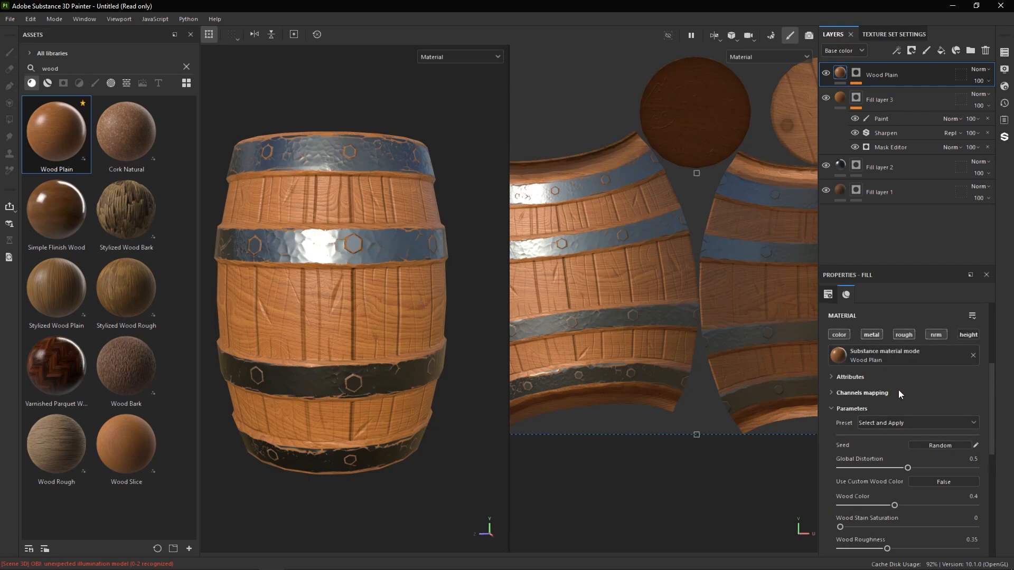
scroll(862, 414, "down", 1)
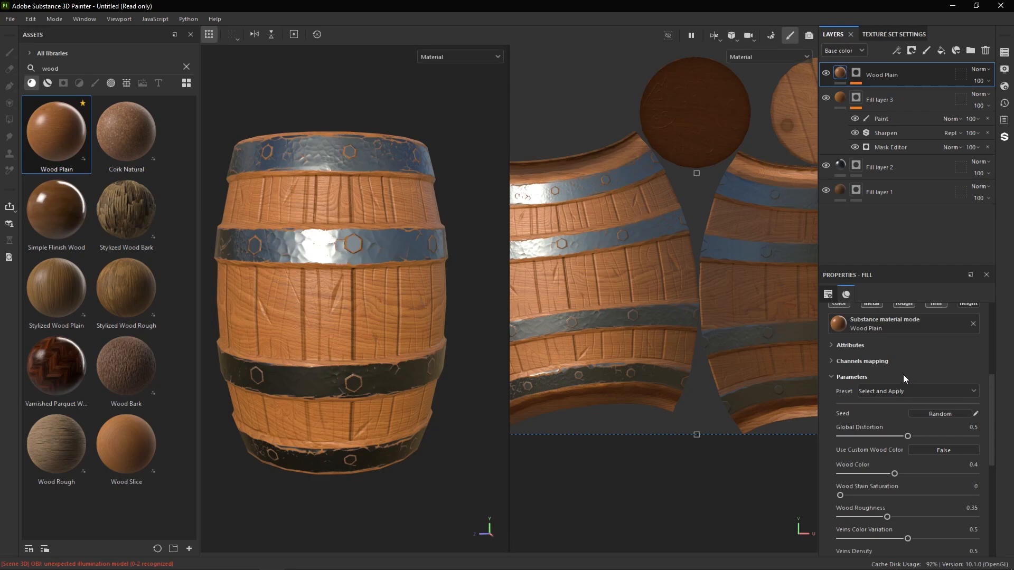
left_click(892, 392)
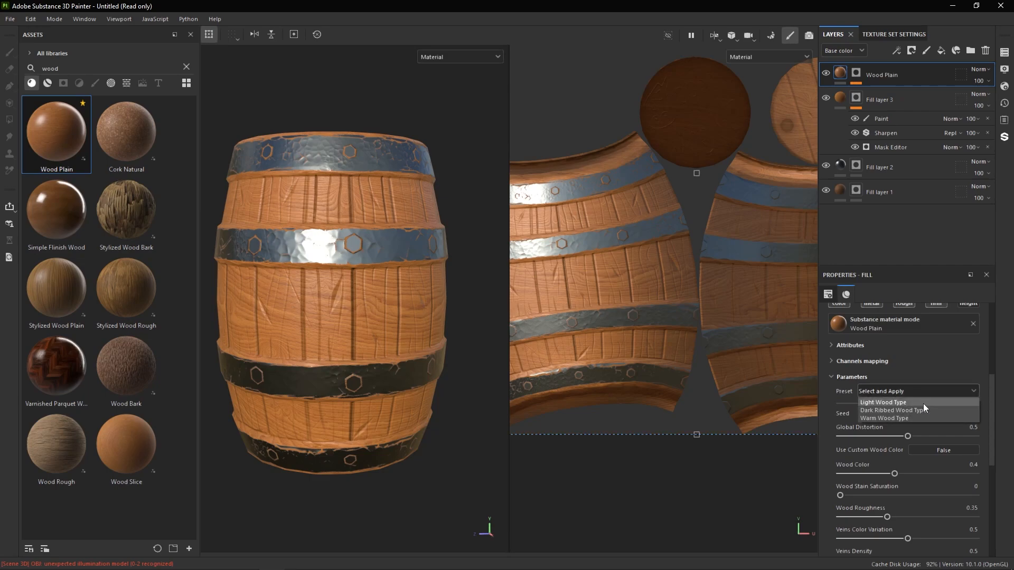
left_click(908, 410)
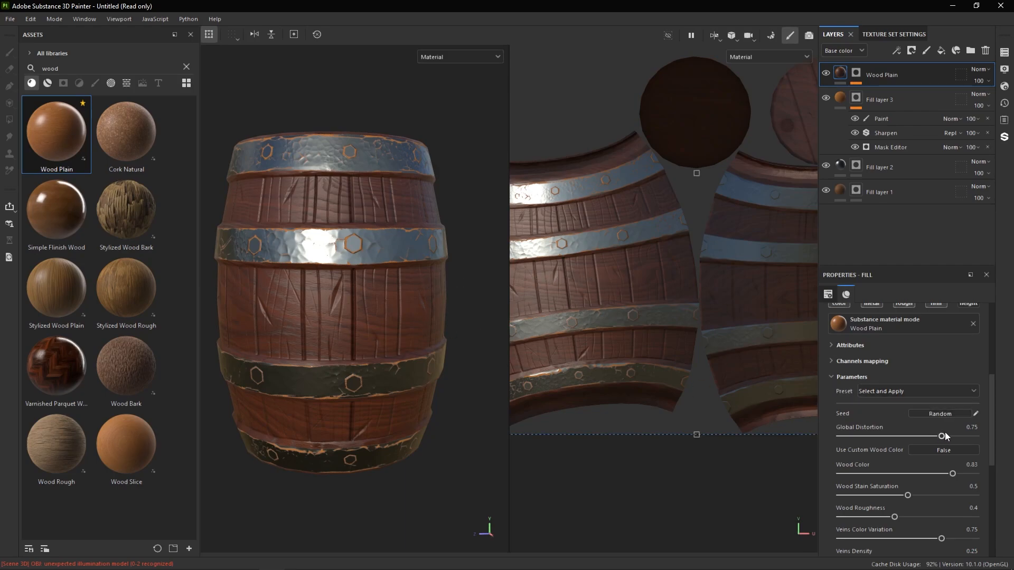
- Set Wood Plain's Global Distortion to 1, Wood Color 0.76, Wood Stain Saturation 0.64, Wood Roughness 0.45 and Veins Color Variation 0.56
left_click_drag(942, 435, 1005, 447)
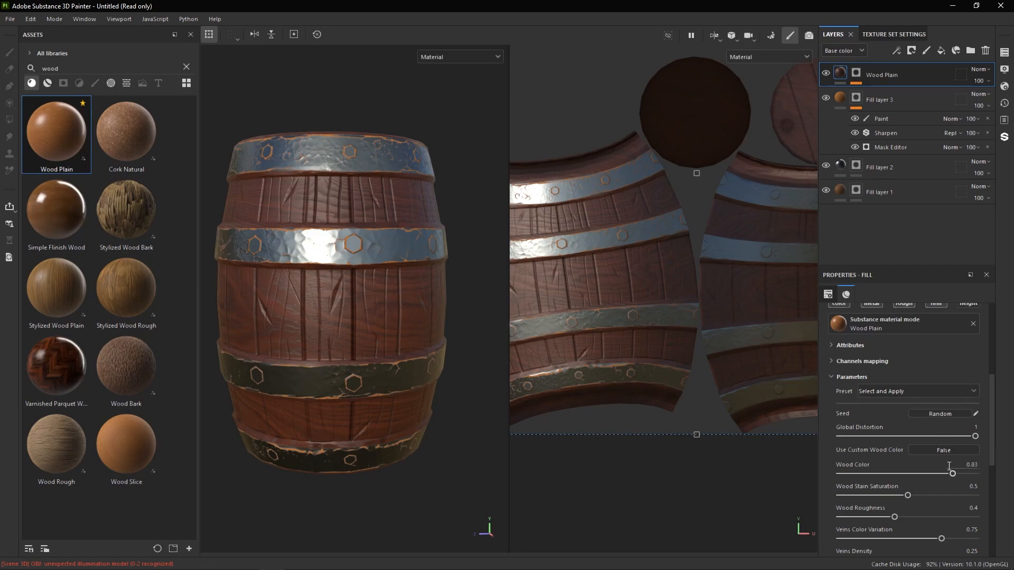
left_click_drag(952, 473, 942, 449)
scroll(853, 463, "down", 3)
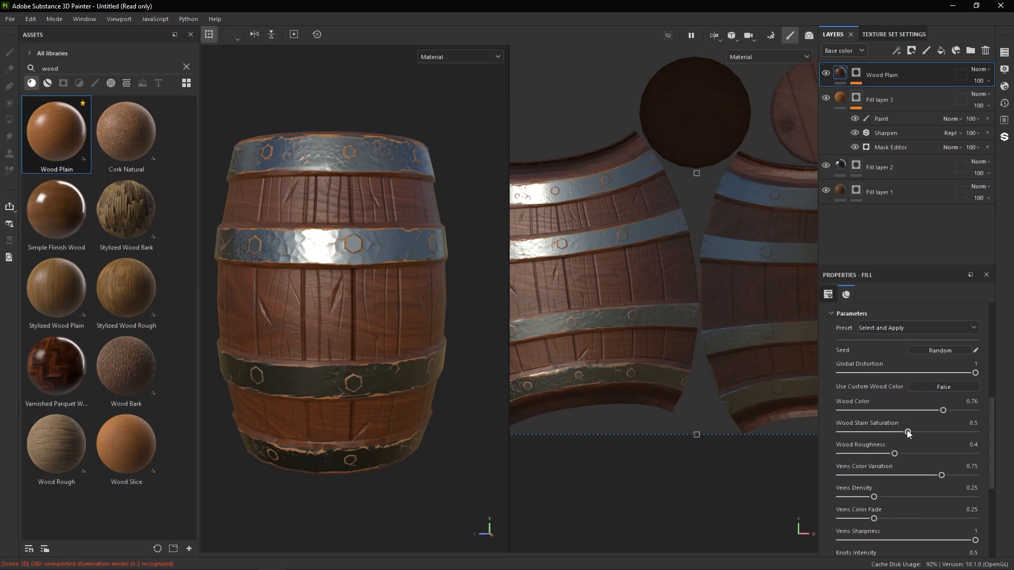
left_click_drag(909, 431, 902, 475)
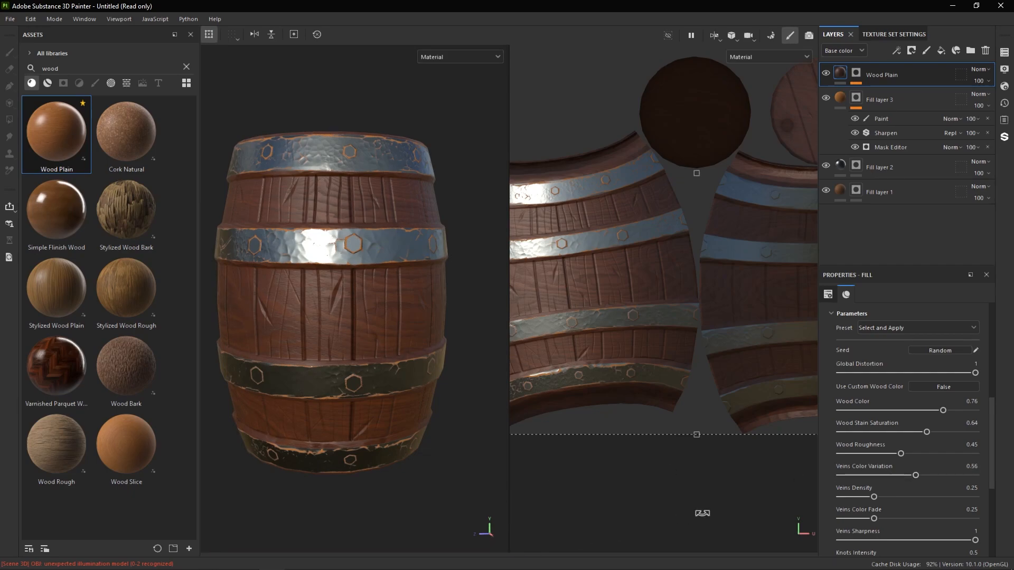
scroll(862, 483, "down", 1)
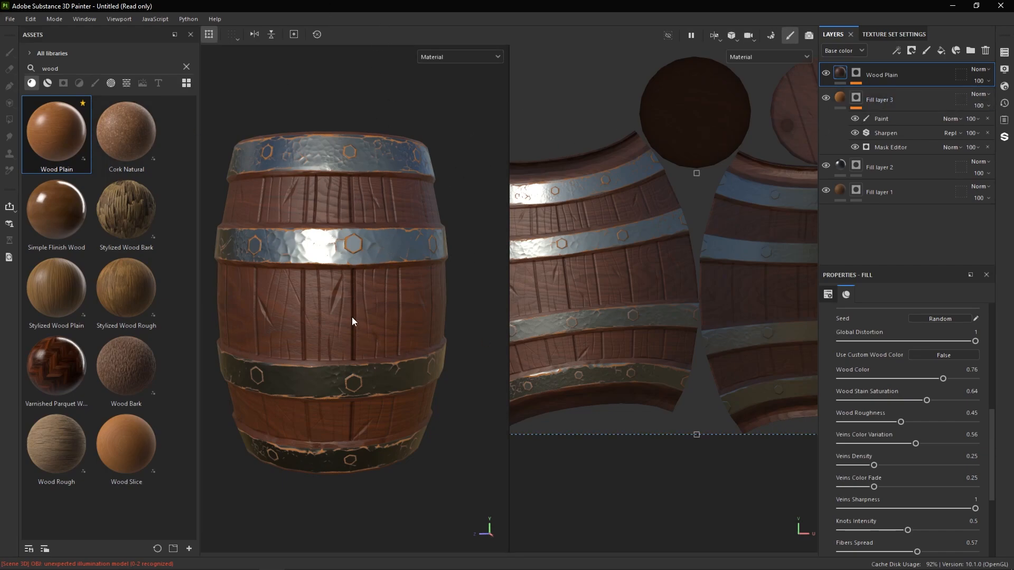
left_click(12, 19)
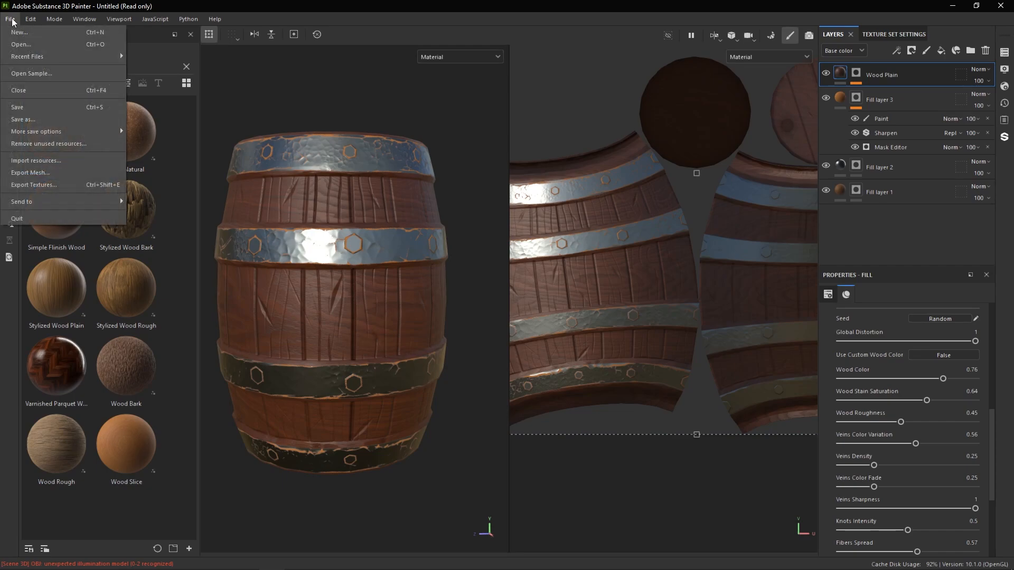
left_click(62, 184)
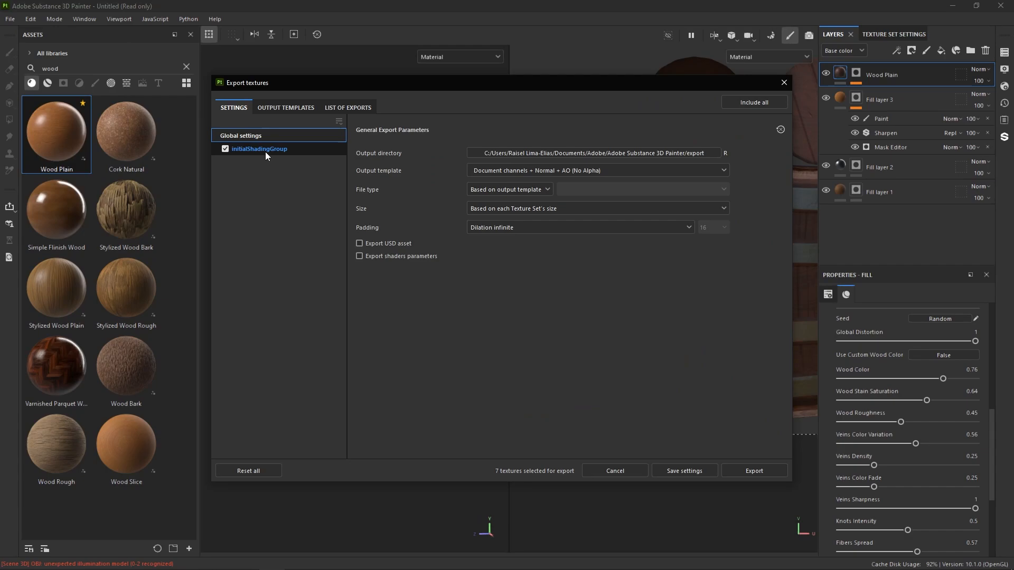
left_click(639, 470)
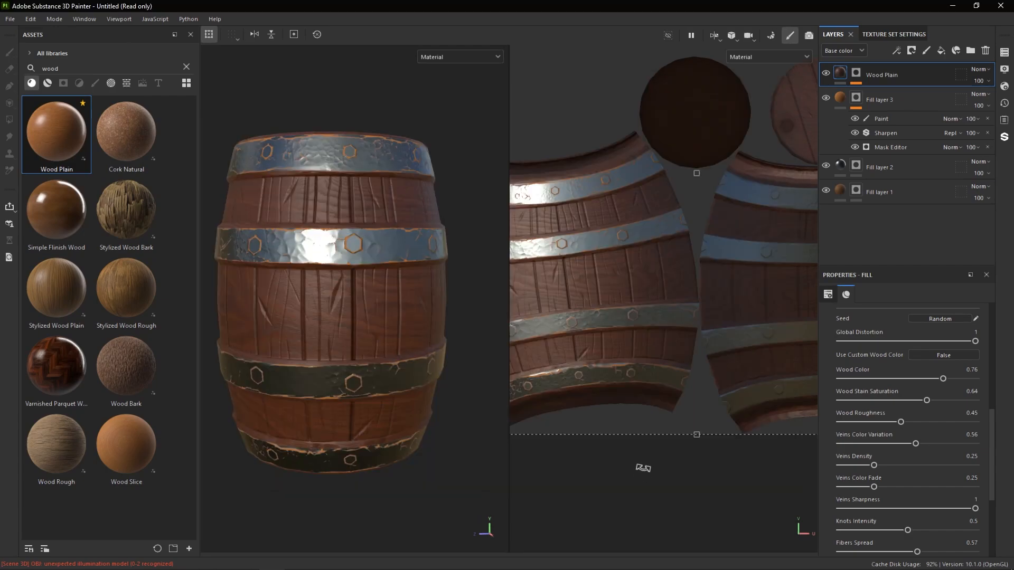
left_click(890, 35)
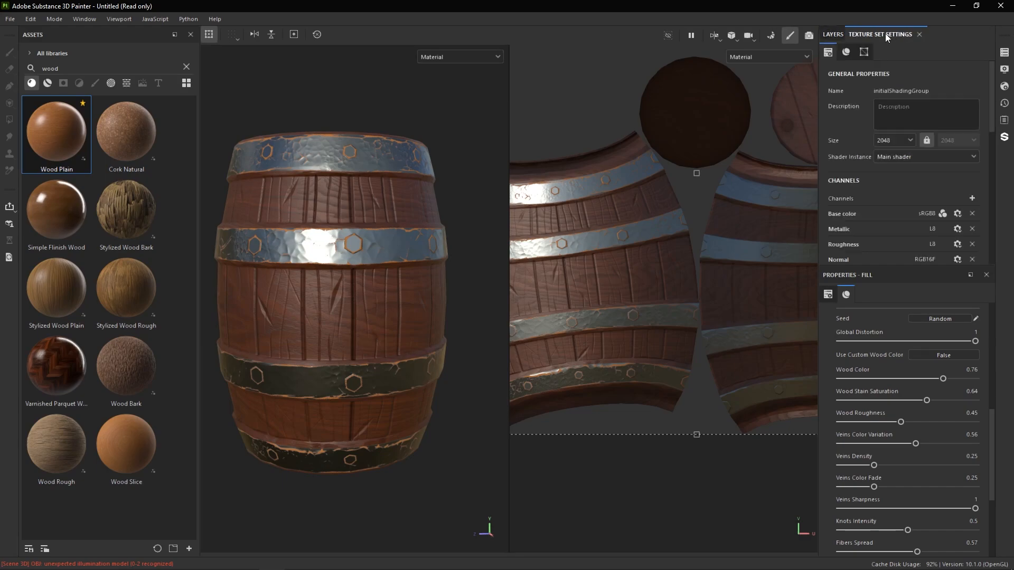
left_click(837, 34)
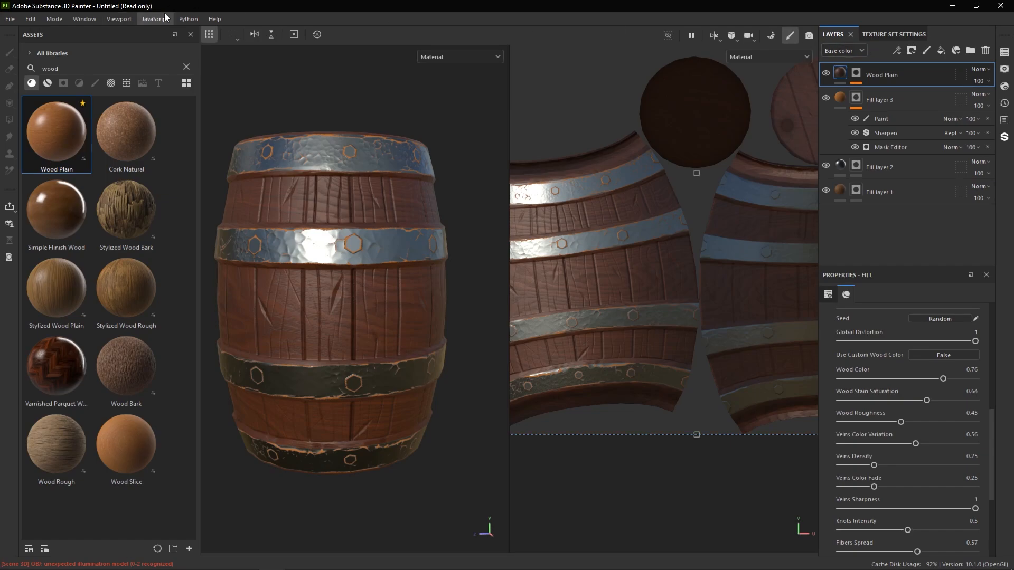
- Reset the interface to its default layout and enlarge the texture set list
left_click(86, 19)
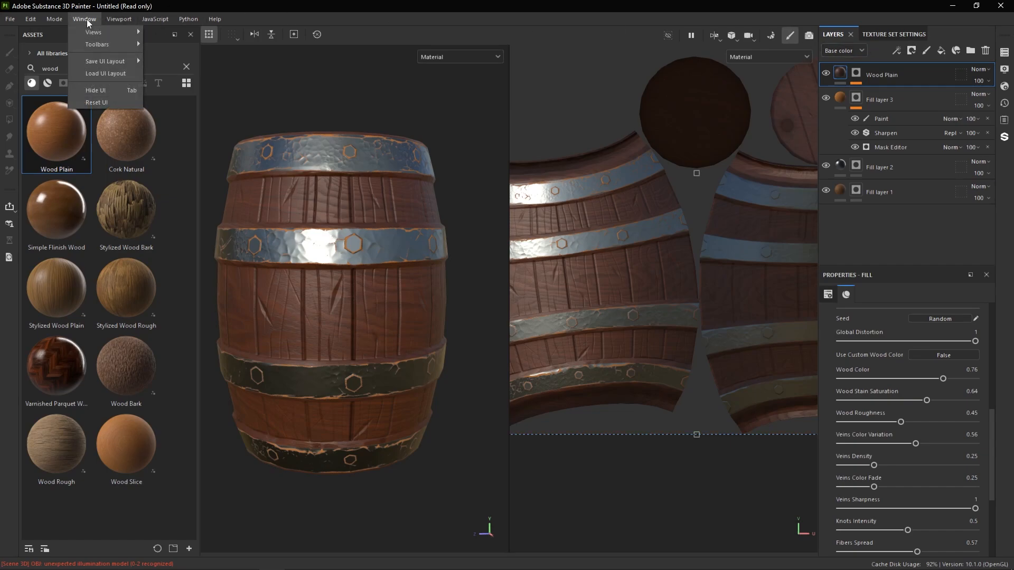
left_click(107, 100)
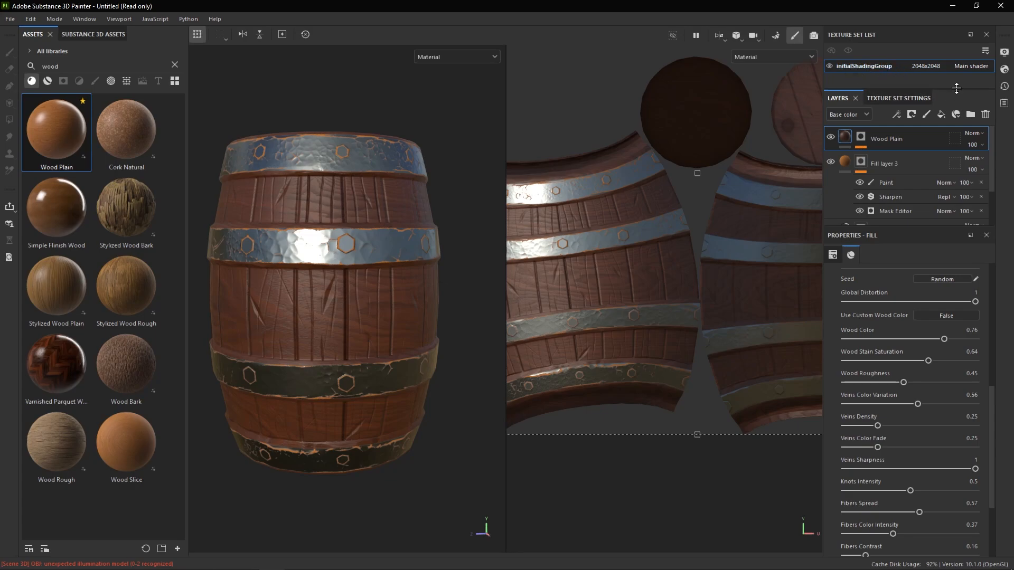
left_click_drag(965, 90, 966, 124)
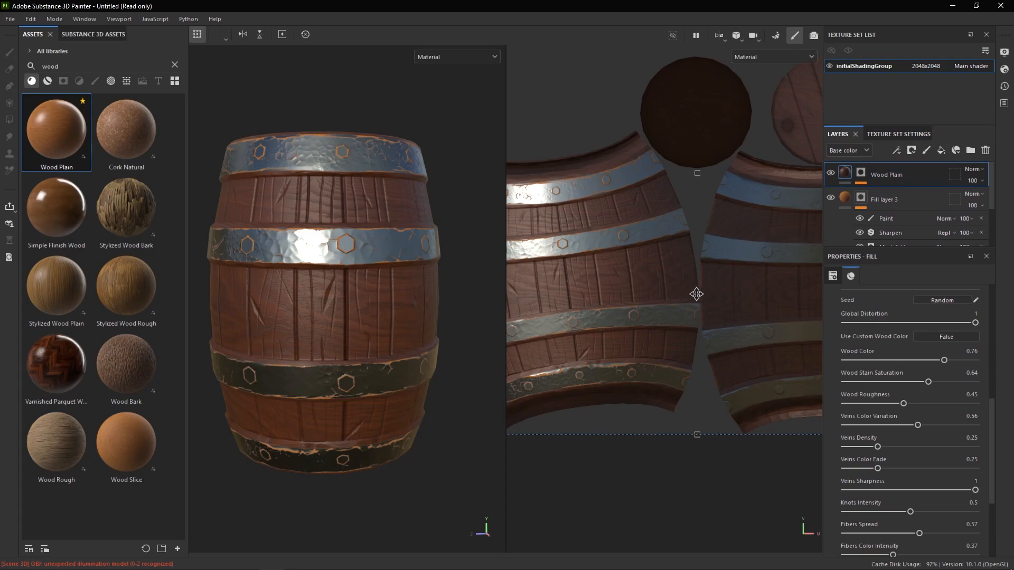
- Rename the initialShadingGroup texture set as Barrel
scroll(696, 294, "down", 3)
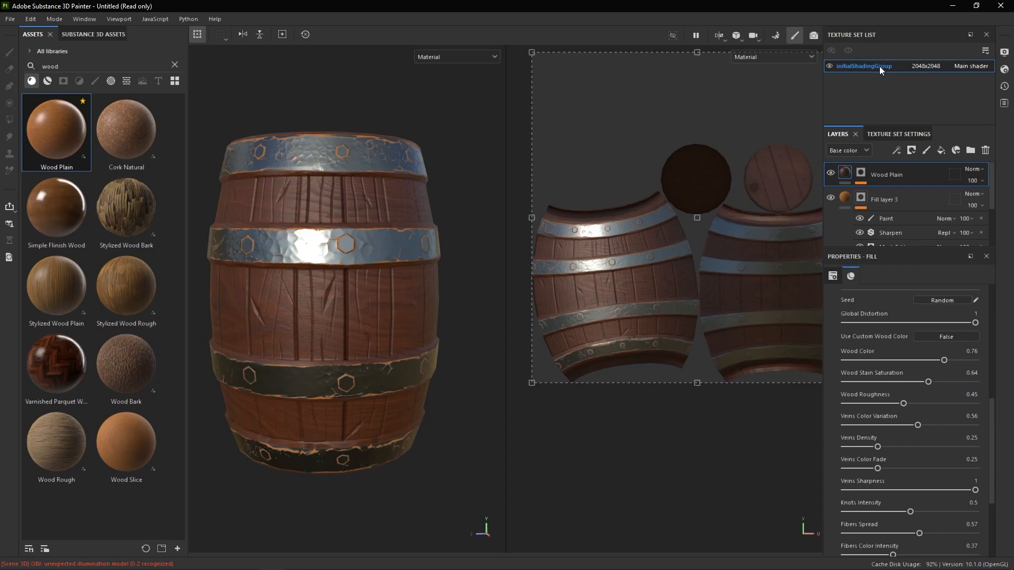
double_click(880, 66)
type("Barrel")
key("Return")
- Start a texture export and browse for its output directory to Documents/Substance Tutorial/Sub TUT/sourceimages
left_click(11, 21)
left_click(10, 22)
left_click(9, 21)
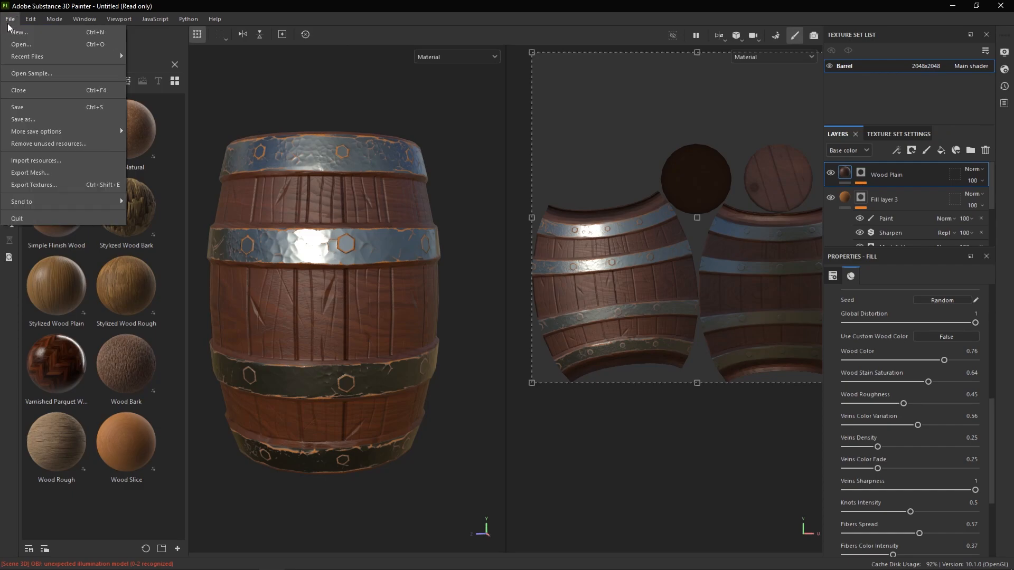
left_click(40, 186)
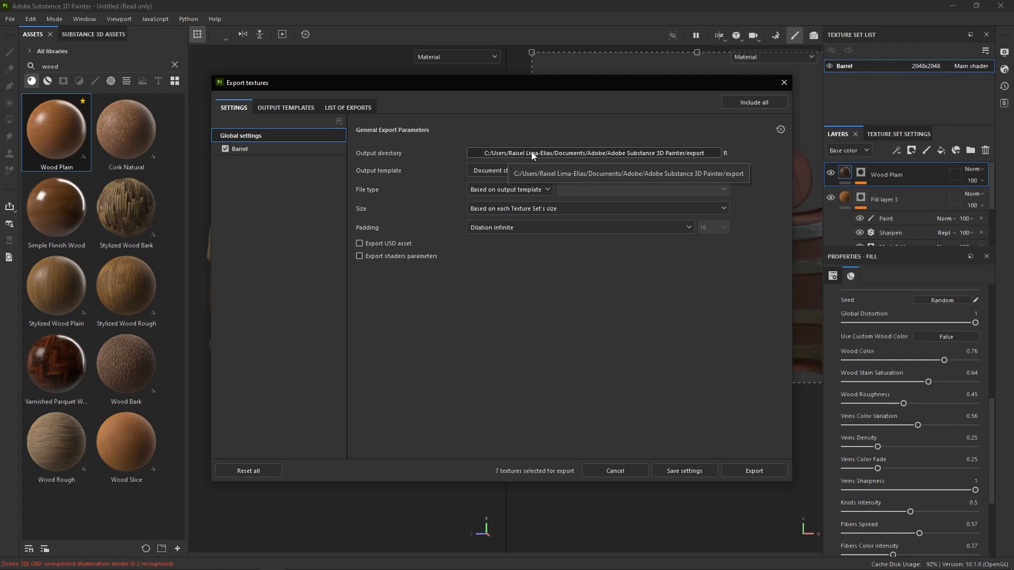
left_click(585, 156)
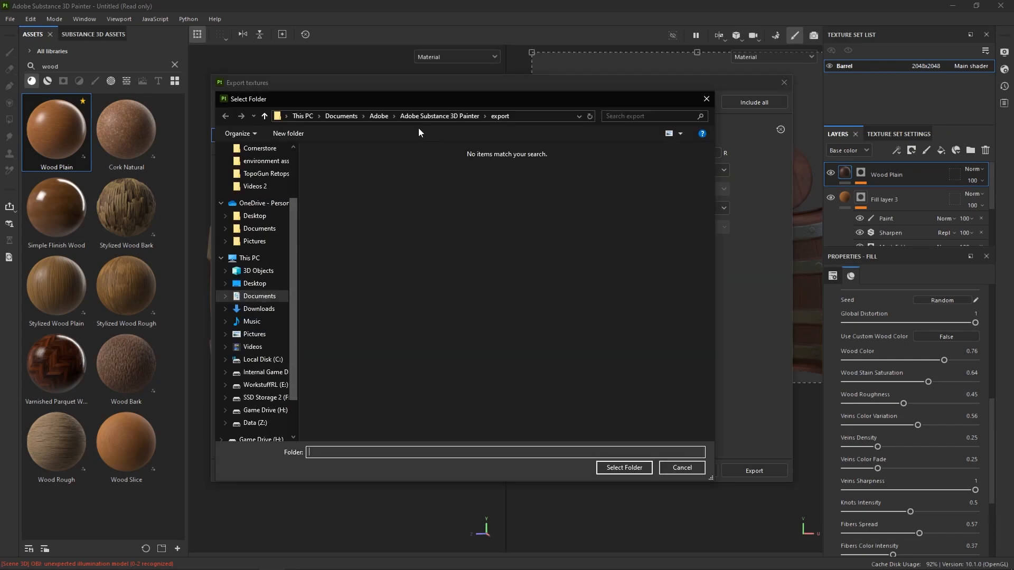
left_click(353, 117)
scroll(451, 353, "down", 15)
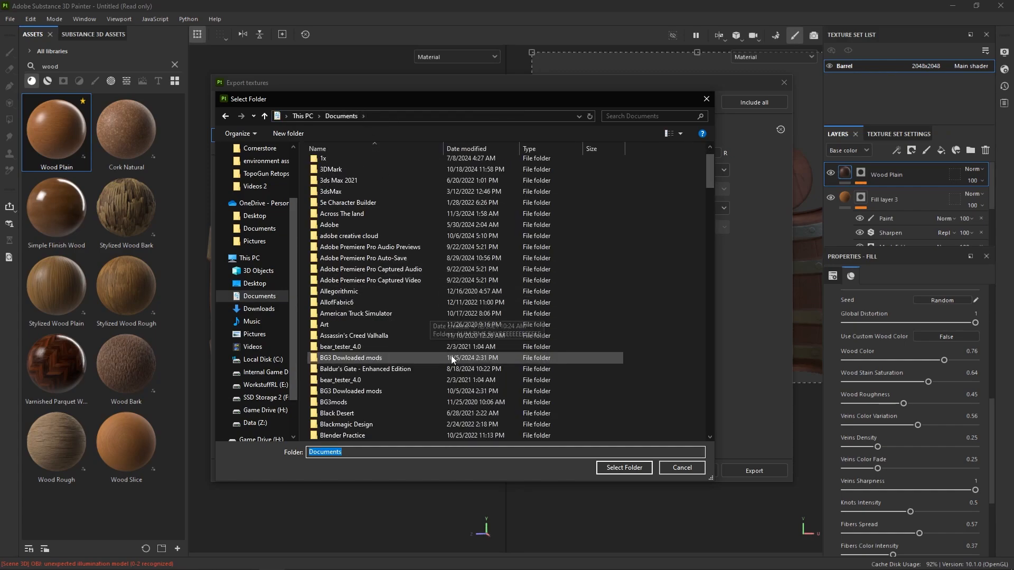
scroll(451, 344, "down", 20)
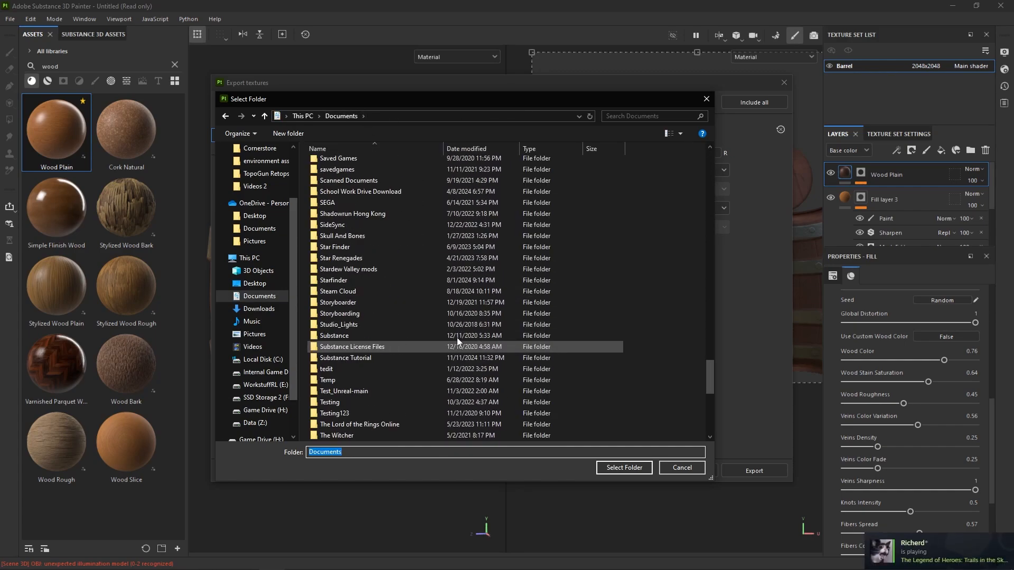
double_click(401, 358)
double_click(381, 165)
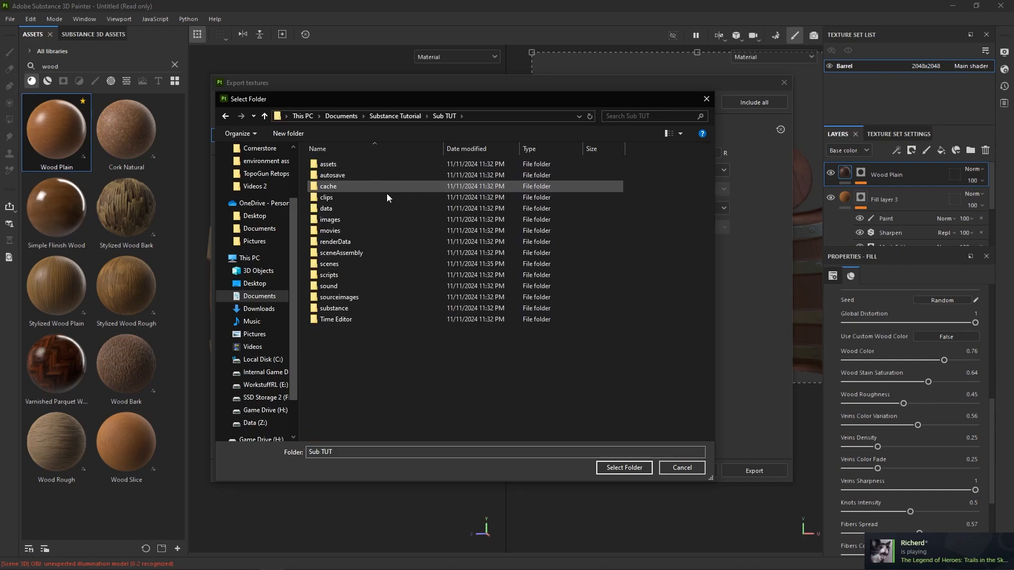
double_click(388, 301)
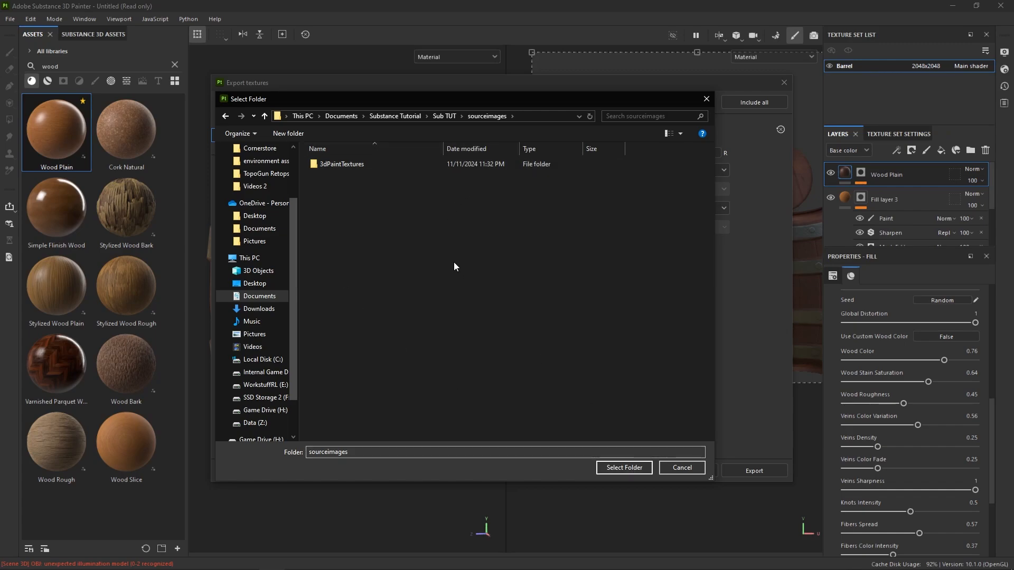
- Create a folder named Barrel inside sourceimages and select it as the export's output directory
right_click(410, 216)
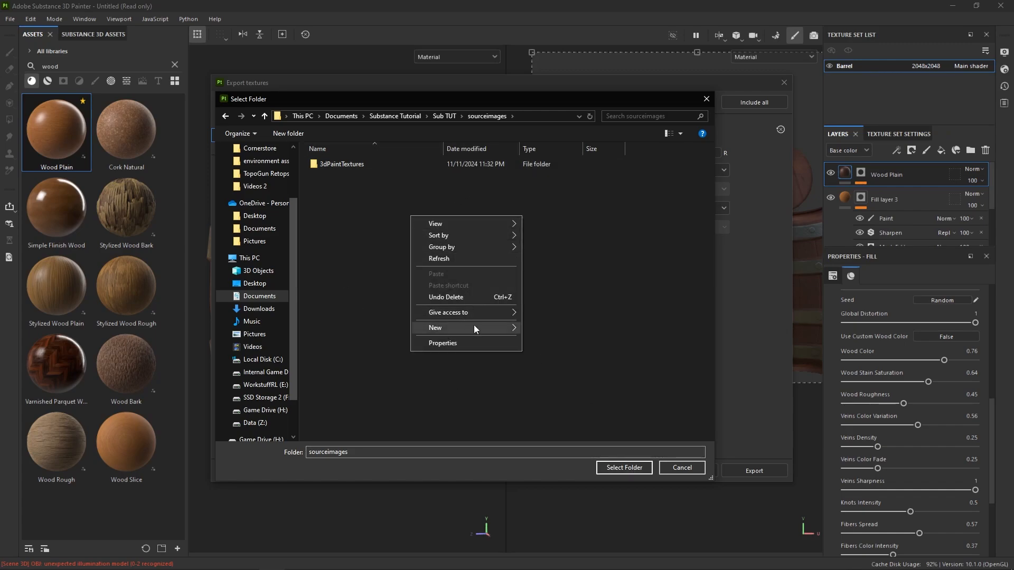
mouse_move(473, 325)
left_click(544, 329)
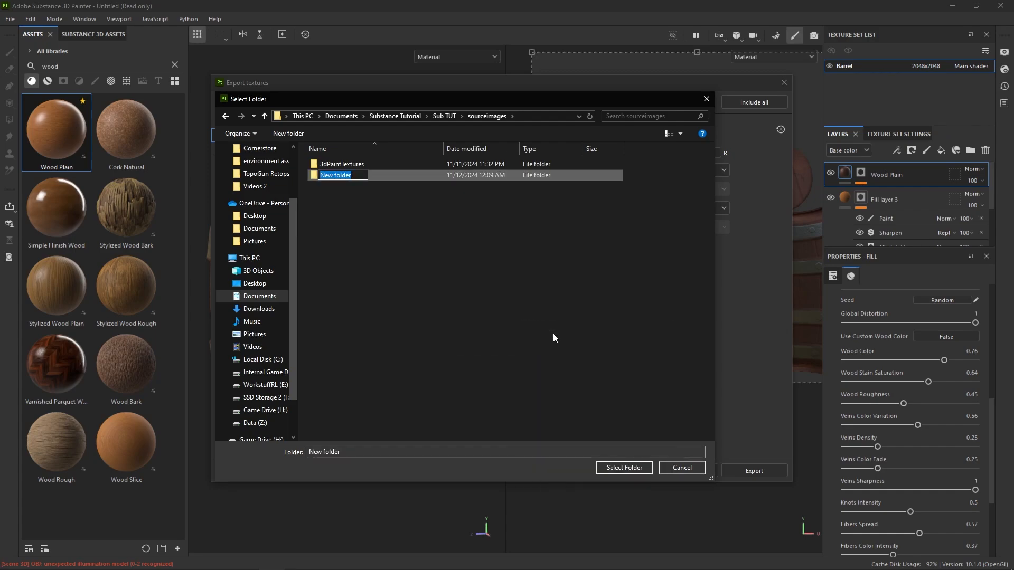
type("Barrel")
key("Return")
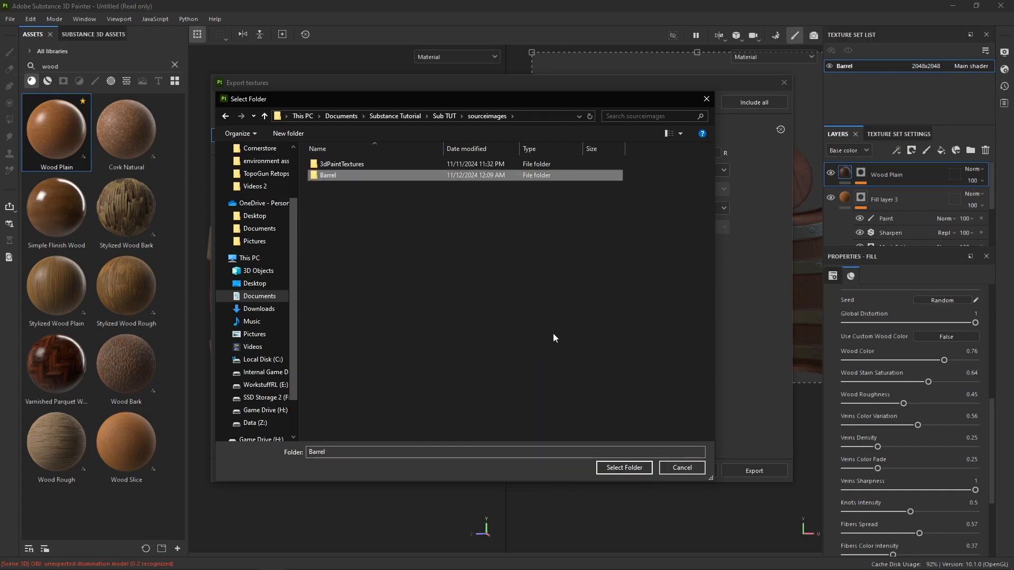
double_click(428, 177)
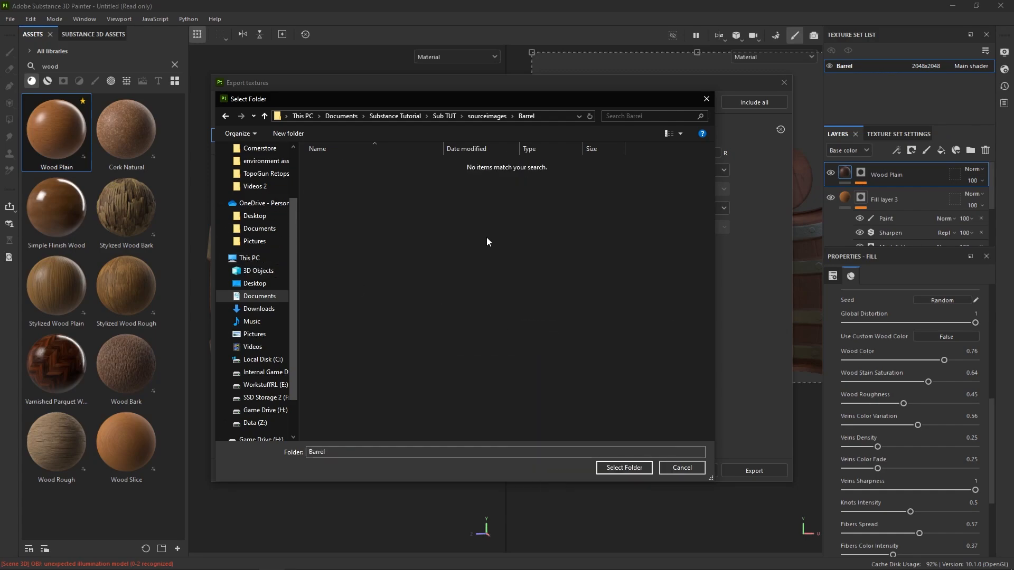
left_click(638, 467)
- Look through the available output templates and review the list of exports for the Document channels + Normal + AO (No Alpha) template
mouse_move(725, 189)
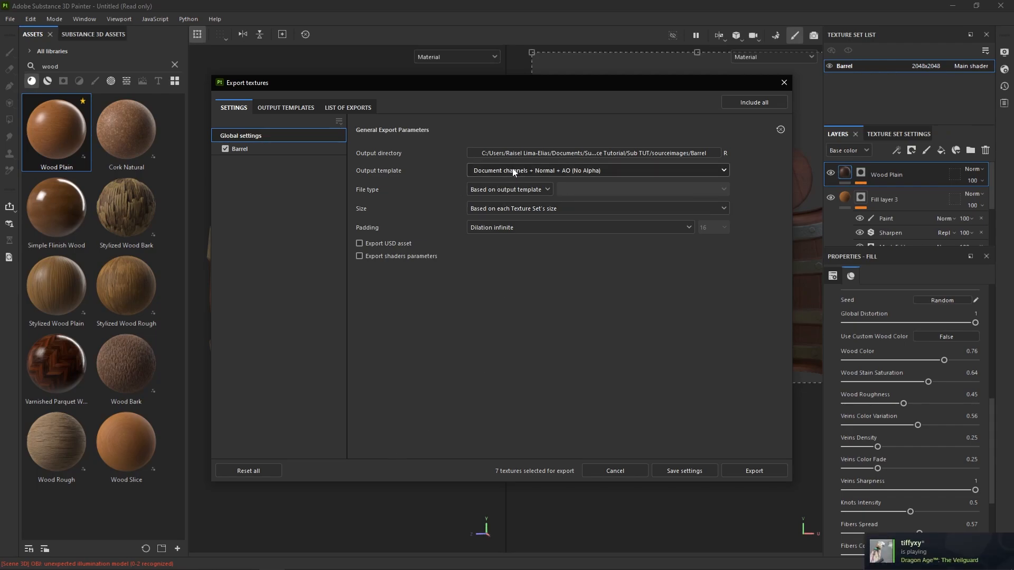
left_click(575, 174)
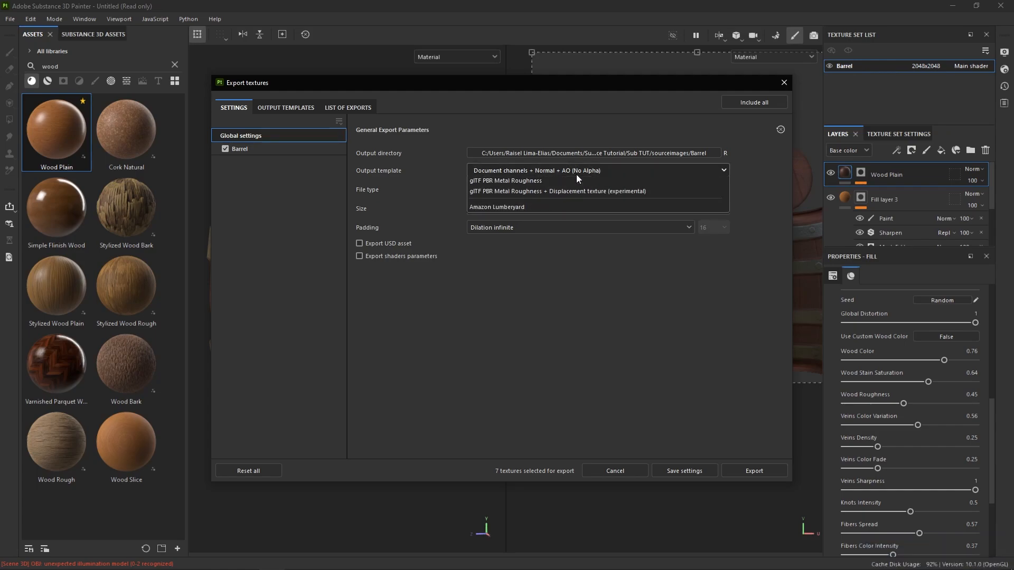
scroll(597, 250, "down", 2)
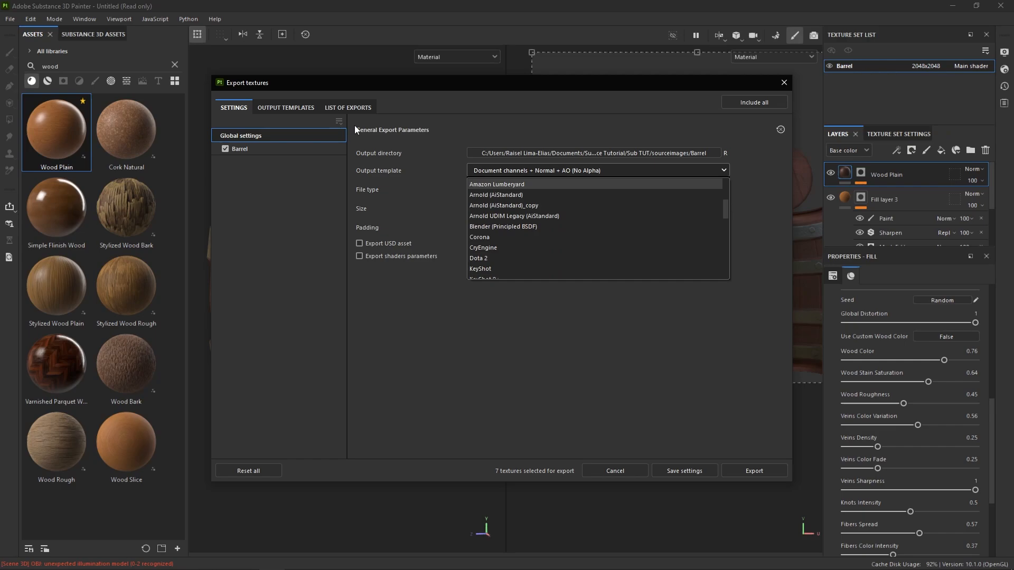
scroll(552, 267, "down", 3)
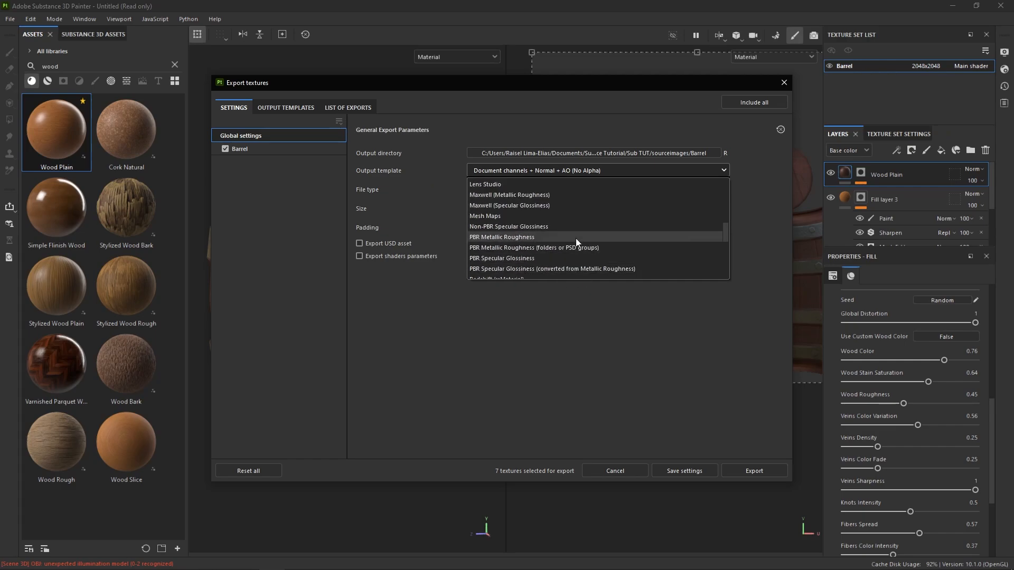
scroll(575, 239, "up", 7)
left_click(595, 410)
left_click(354, 106)
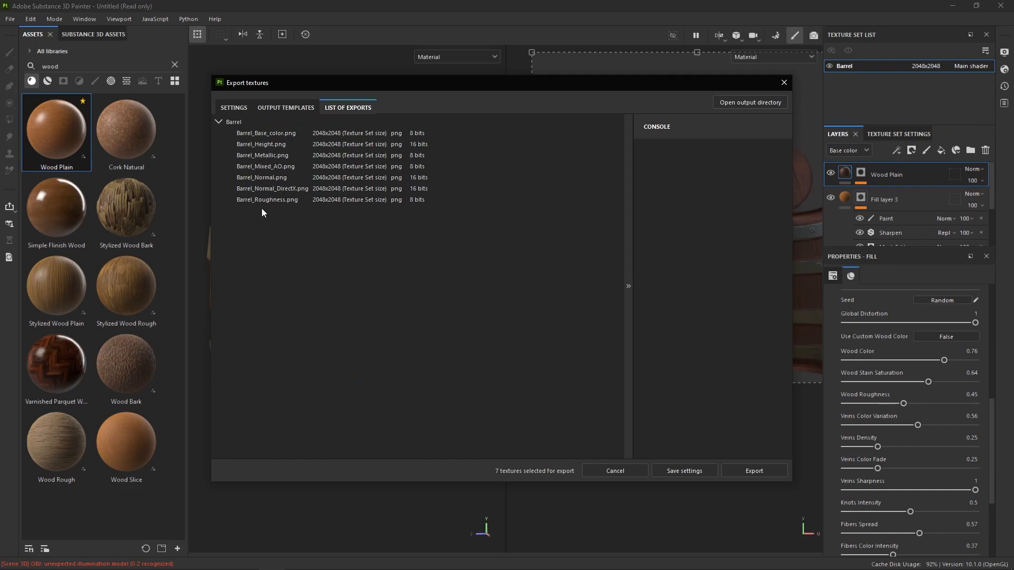
left_click(232, 107)
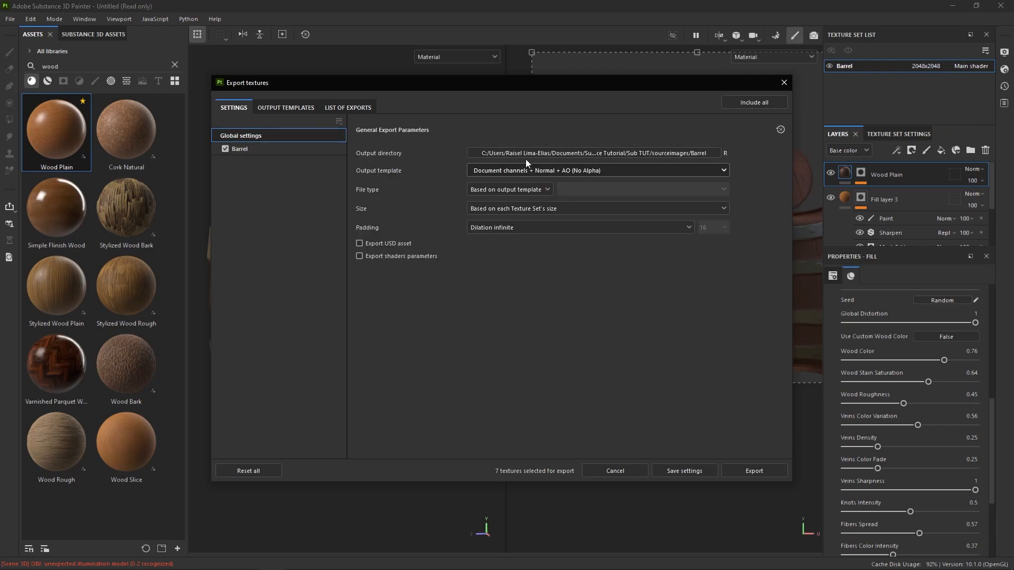
- Set the output template to Dota 2 and review the textures it would export
left_click(559, 171)
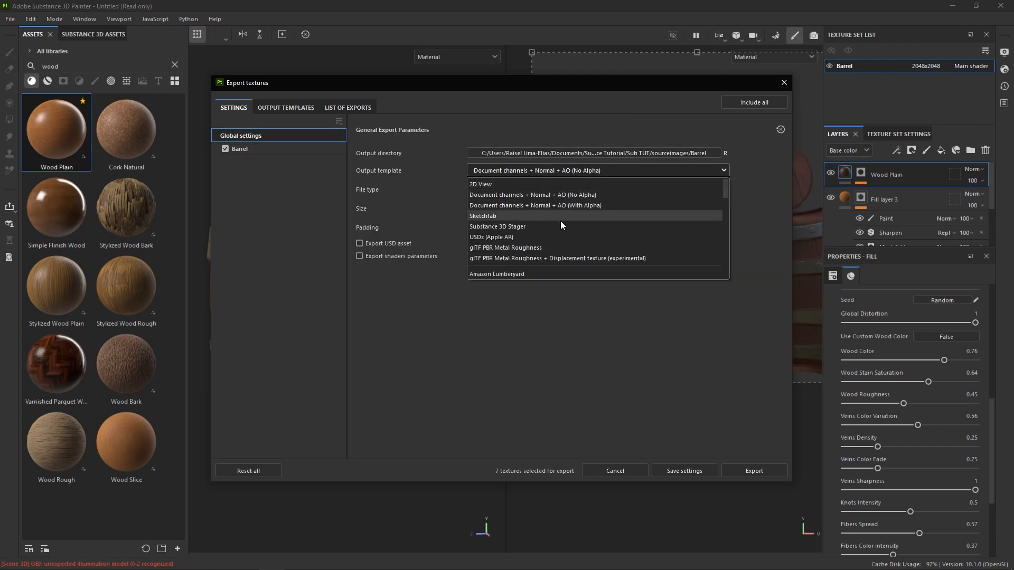
scroll(565, 236, "down", 4)
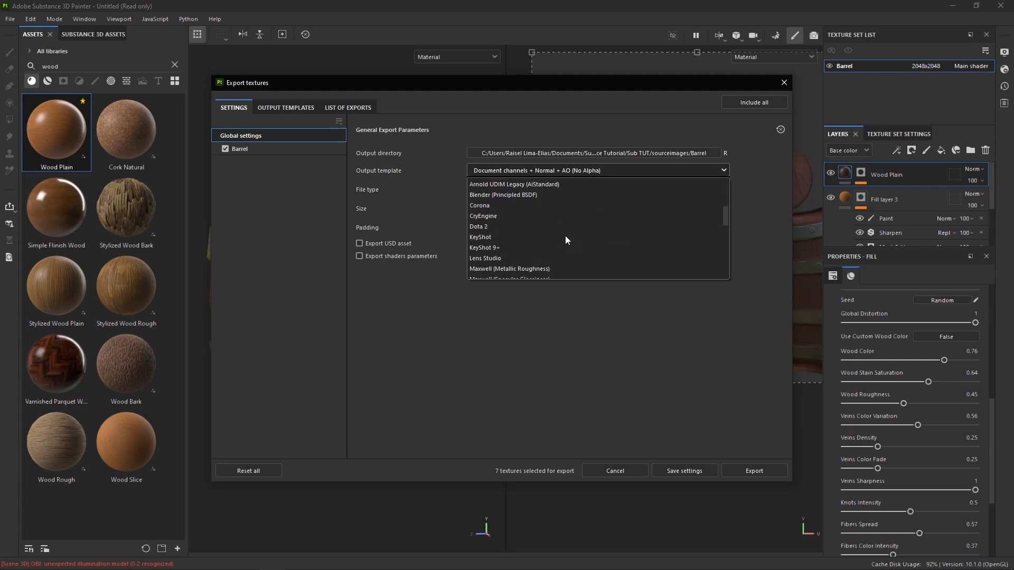
left_click(562, 197)
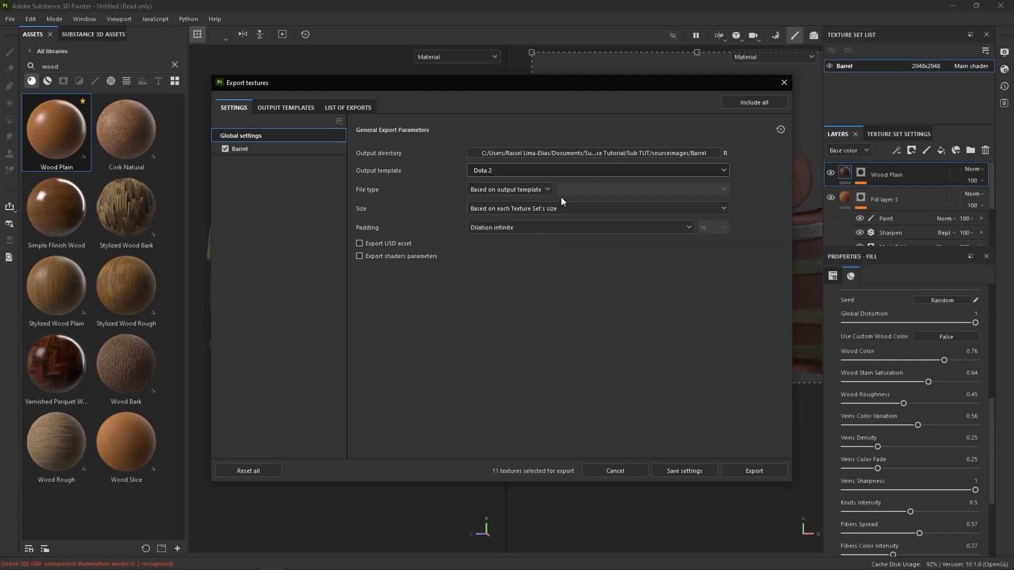
left_click(348, 108)
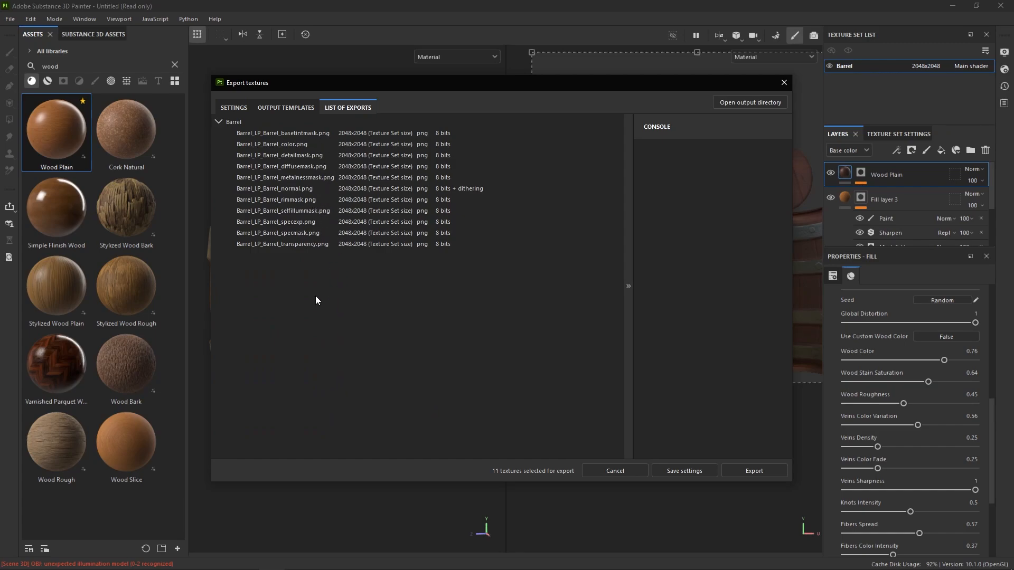
left_click(250, 108)
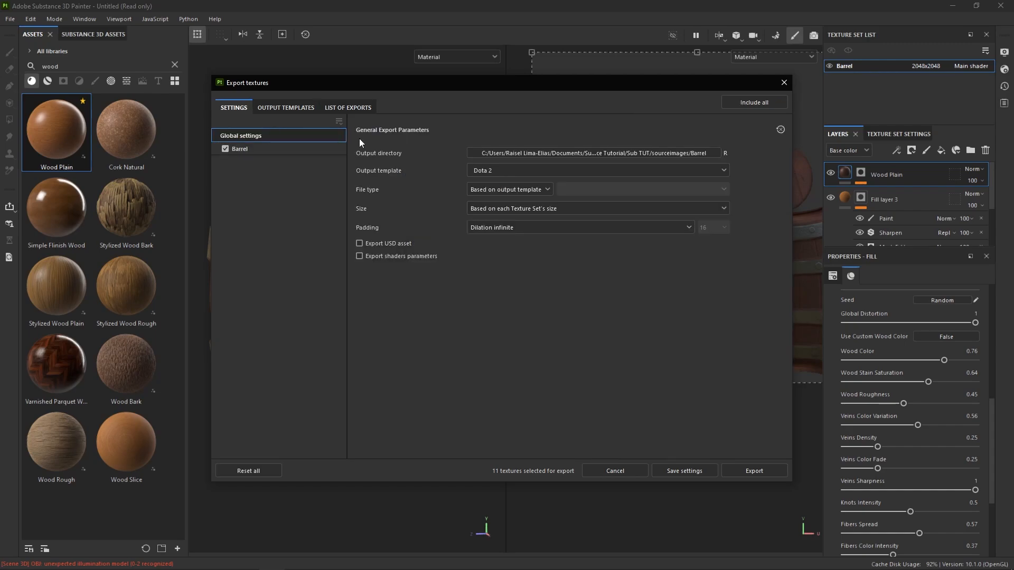
- Set the output template to Mesh Maps and review its list of exports
left_click(565, 173)
scroll(566, 230, "down", 1)
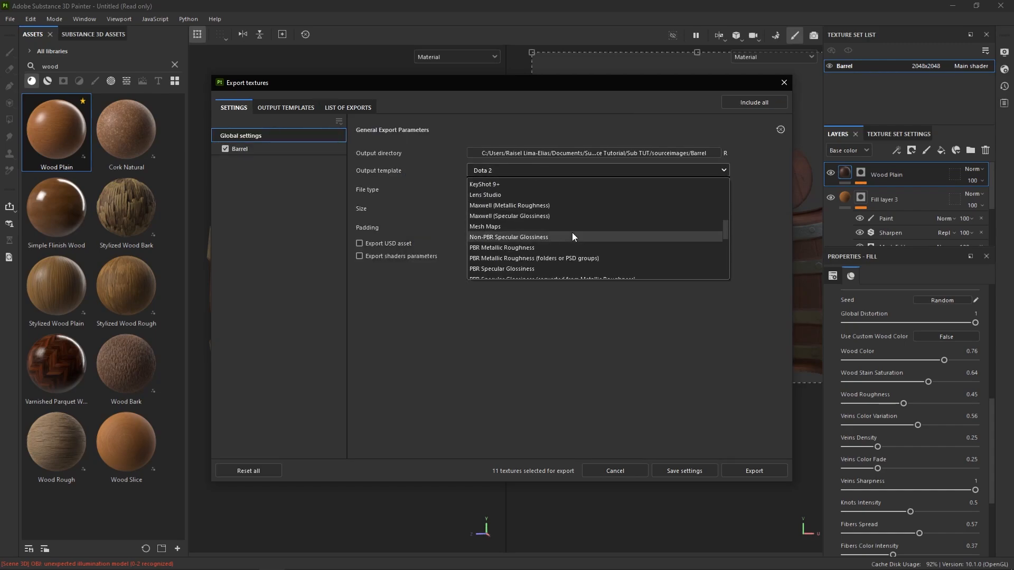
left_click(572, 226)
left_click(356, 108)
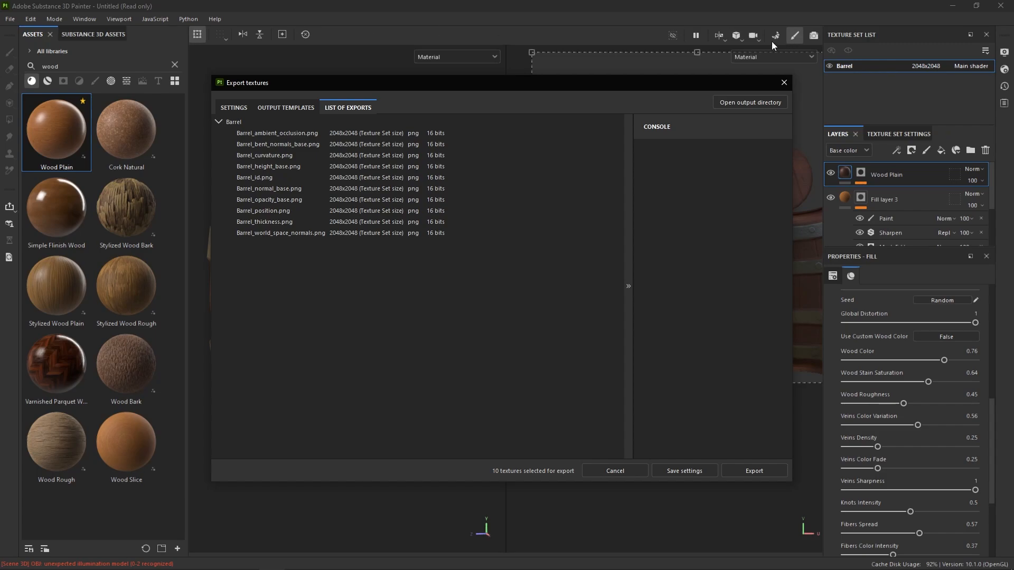
left_click(238, 109)
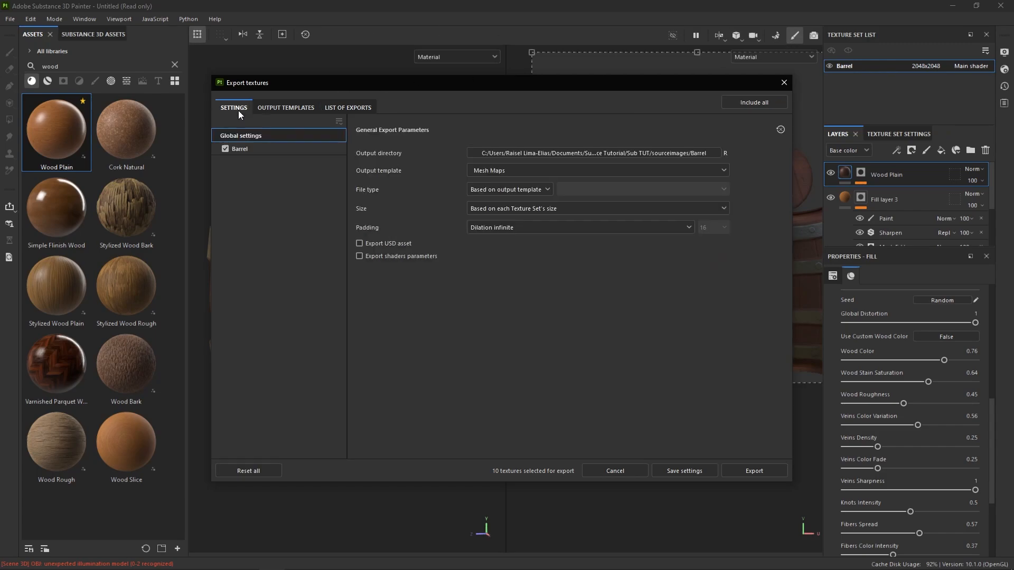
- Set the output template to Redshift (rsMaterial) and review its list of exports
left_click(534, 170)
scroll(568, 240, "down", 2)
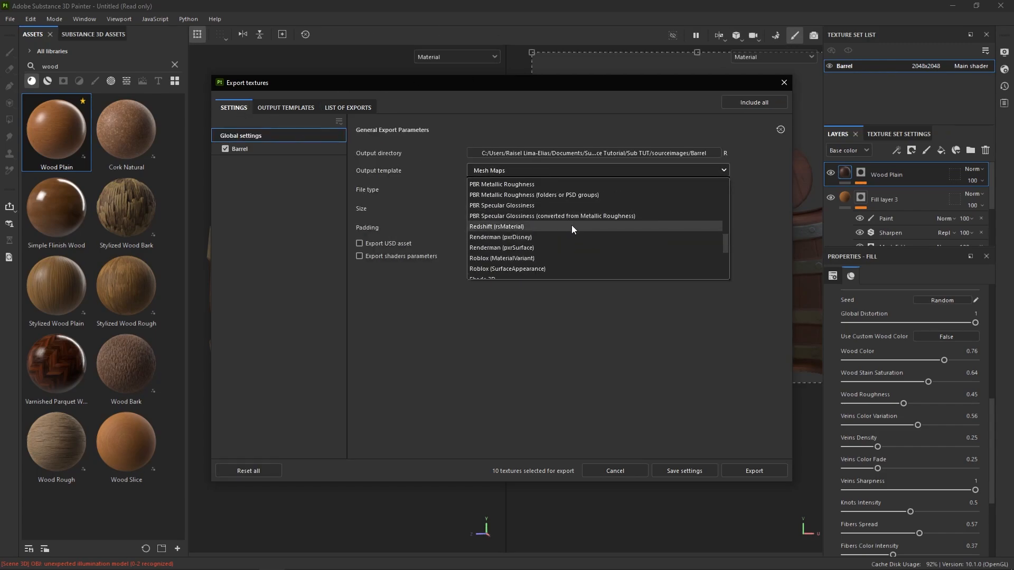
left_click(571, 225)
left_click(349, 108)
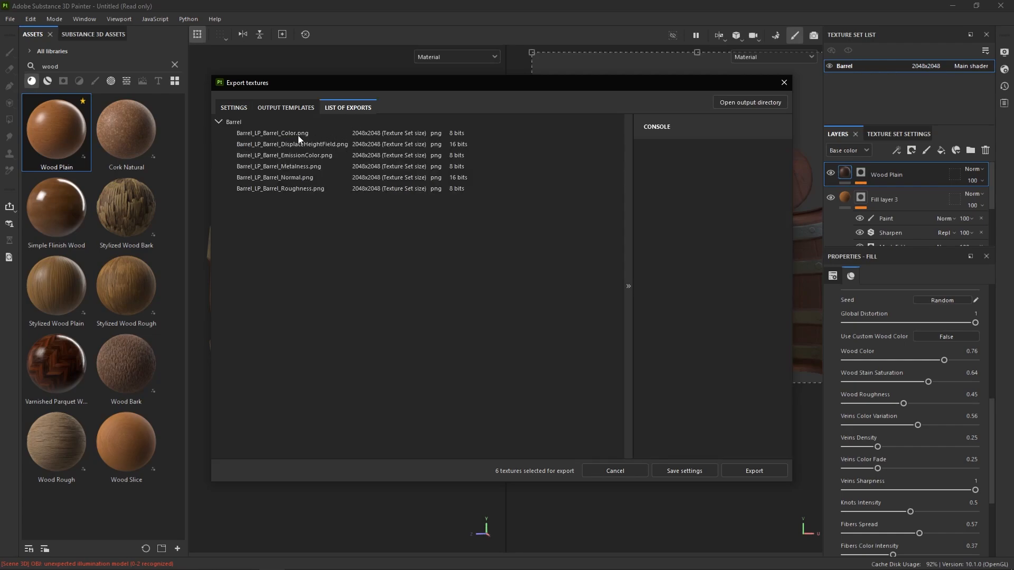
left_click(239, 110)
- Set the output template to Document channels + Normal + AO (No Alpha), check its list of exports and export the Barrel textures
left_click(591, 173)
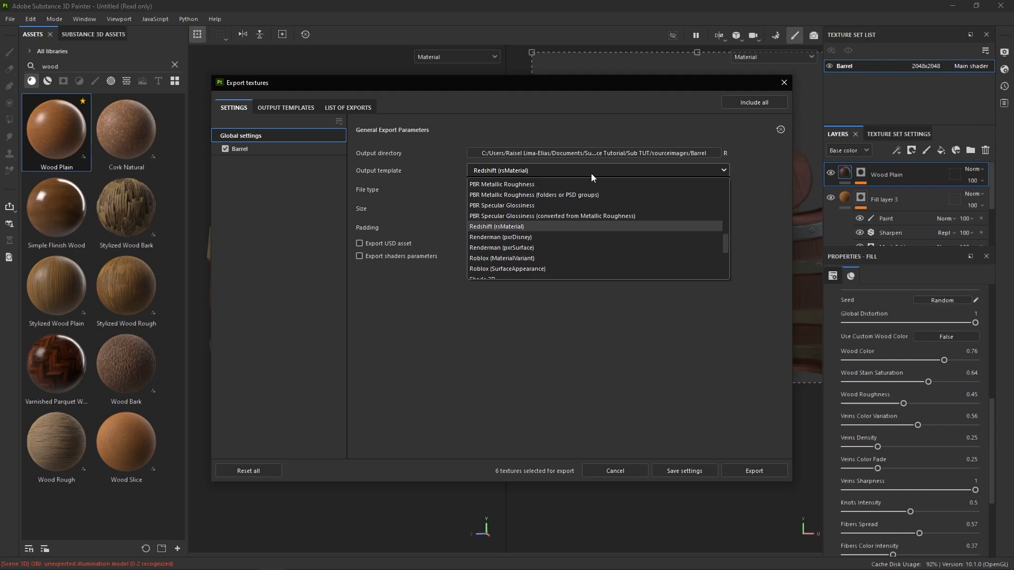
scroll(596, 184, "up", 3)
scroll(597, 184, "up", 5)
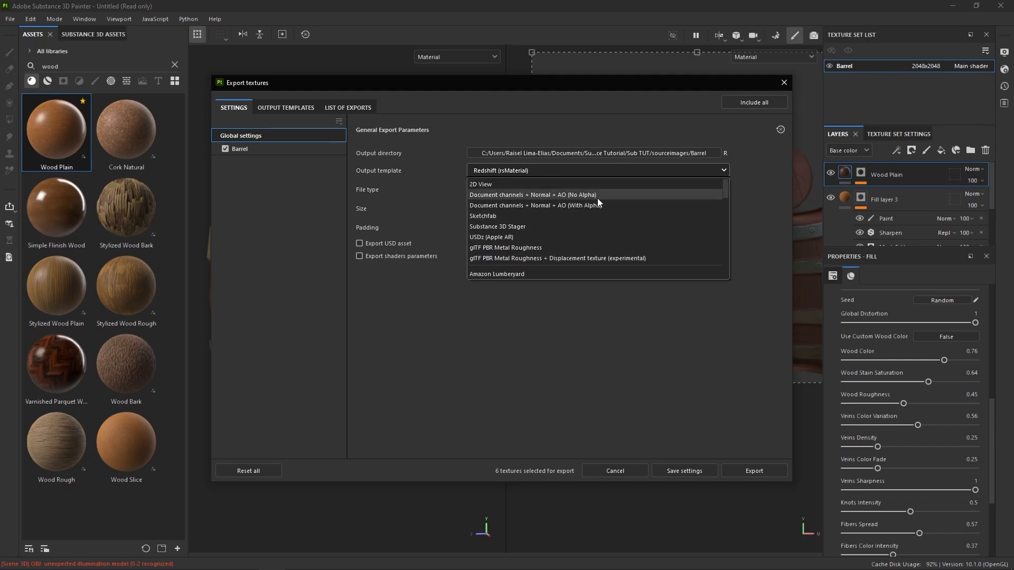
left_click(597, 199)
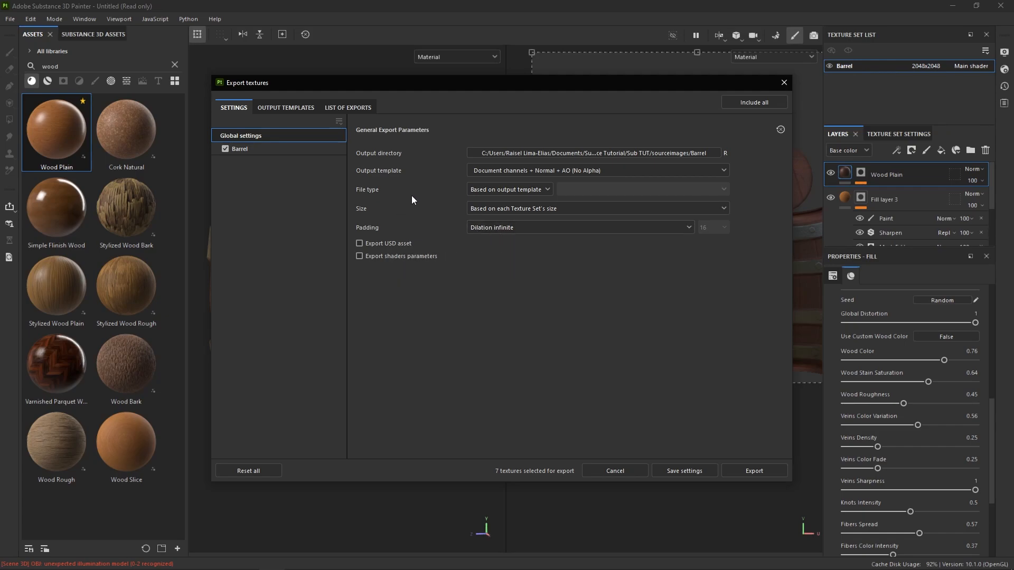
left_click(351, 108)
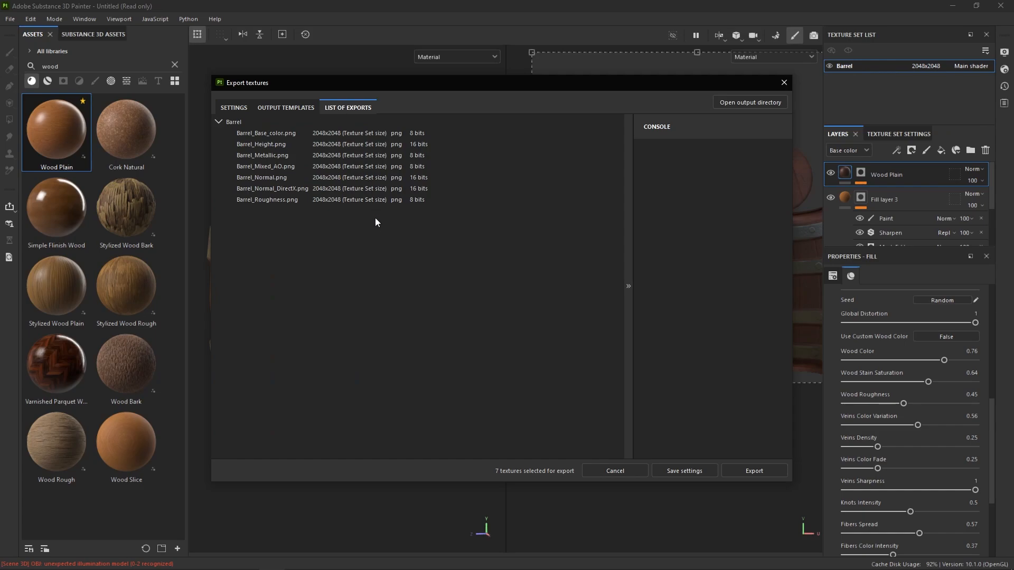
left_click(233, 108)
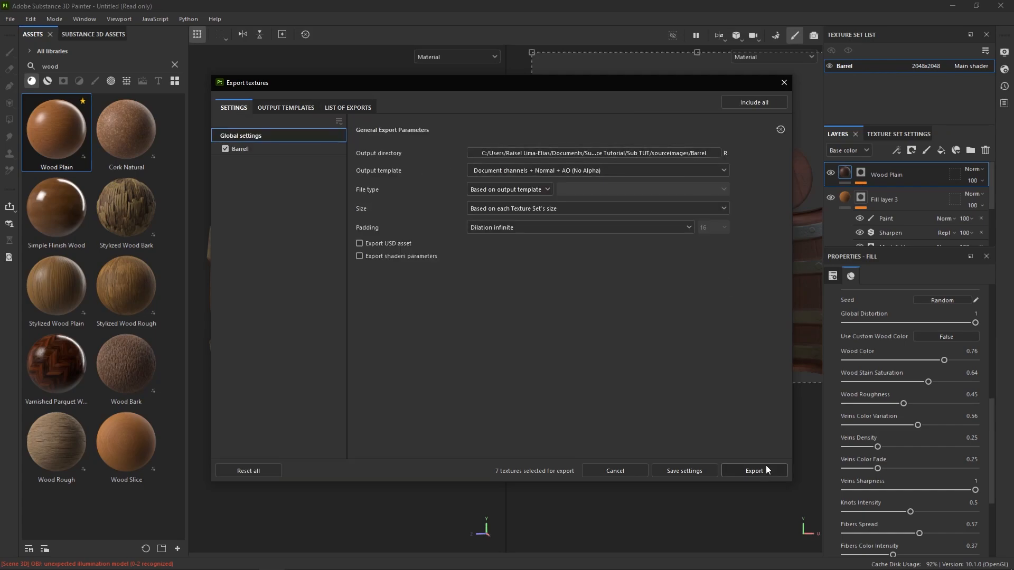
left_click(754, 470)
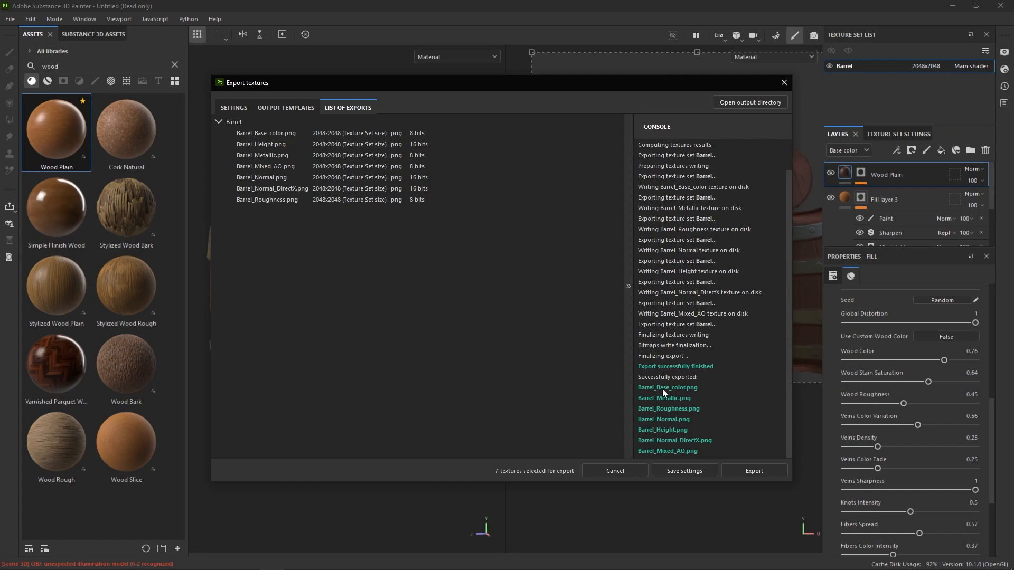
- View the exported Barrel_Base_color image from the output directory, and close the image, the folder and the export dialog
left_click(760, 102)
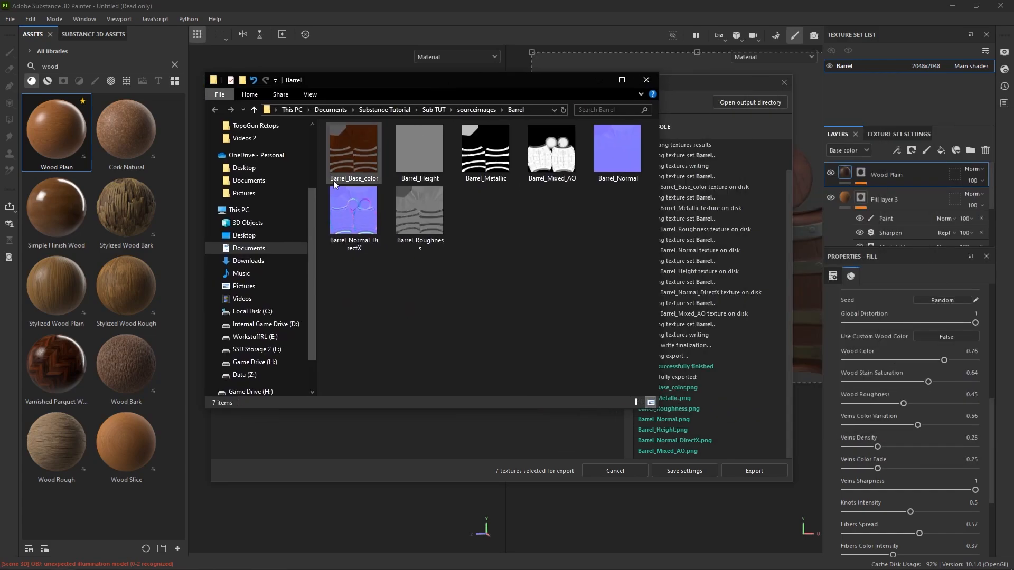
double_click(345, 149)
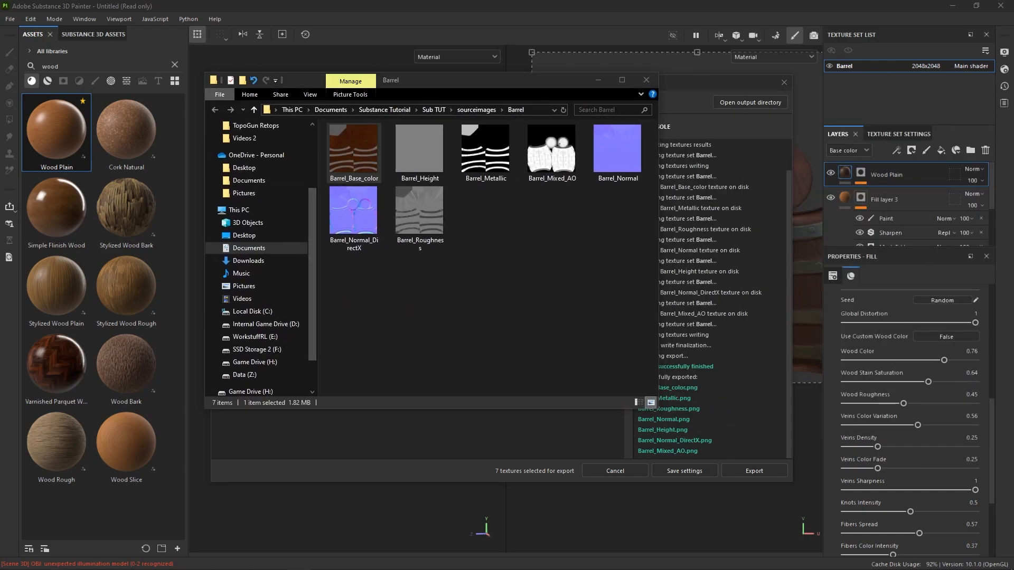
key("Return")
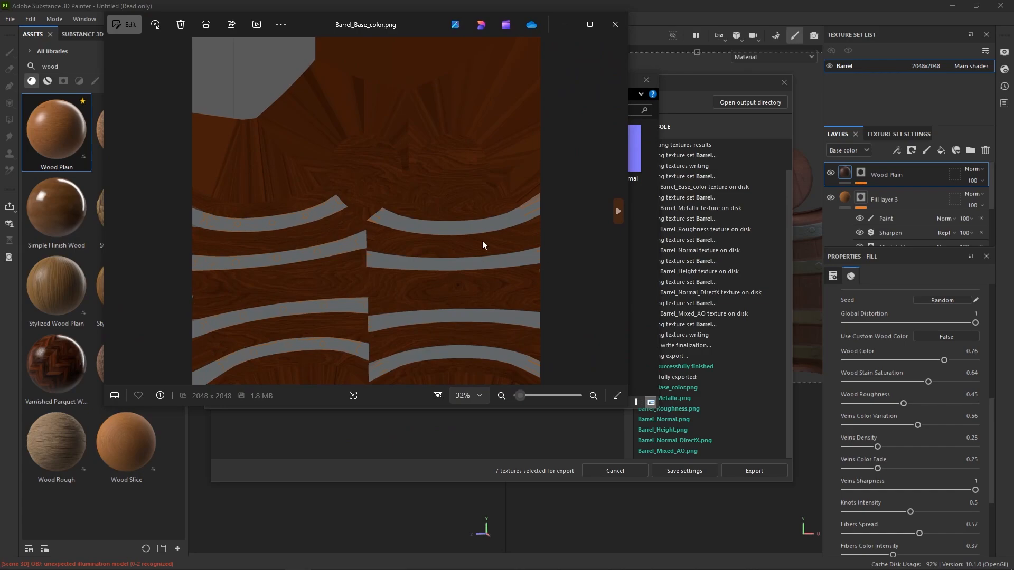
left_click(616, 21)
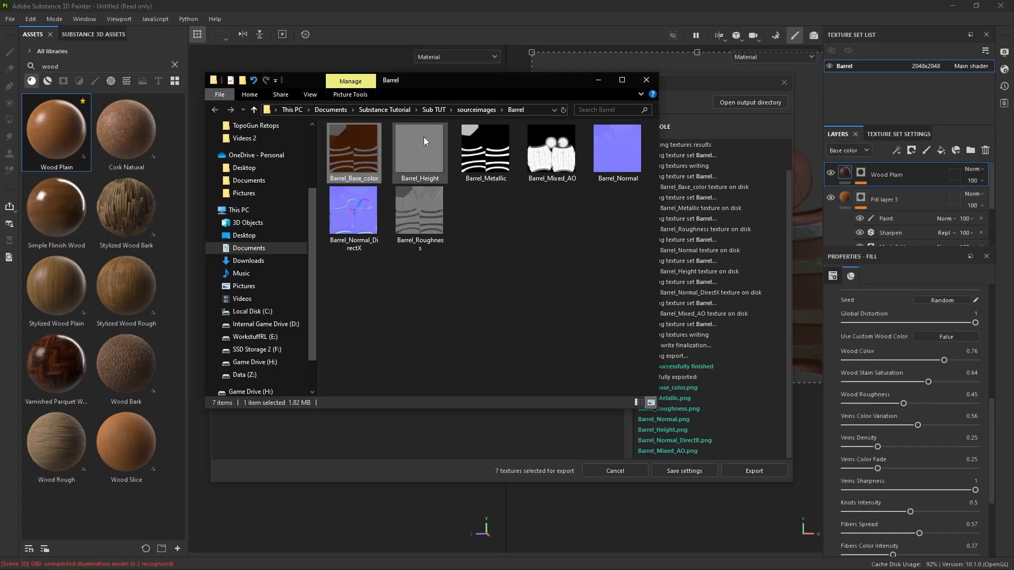
left_click(650, 81)
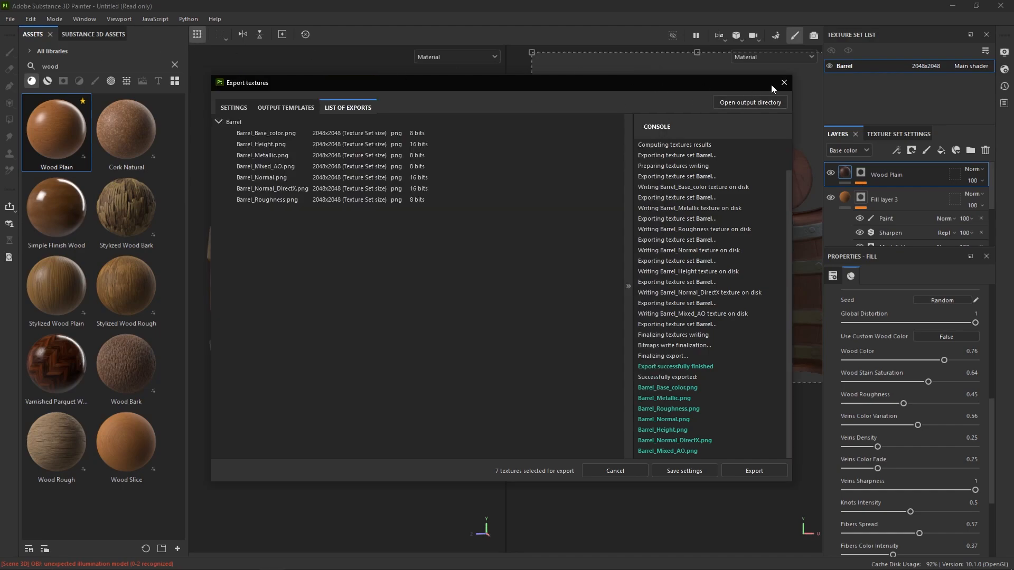
left_click(784, 82)
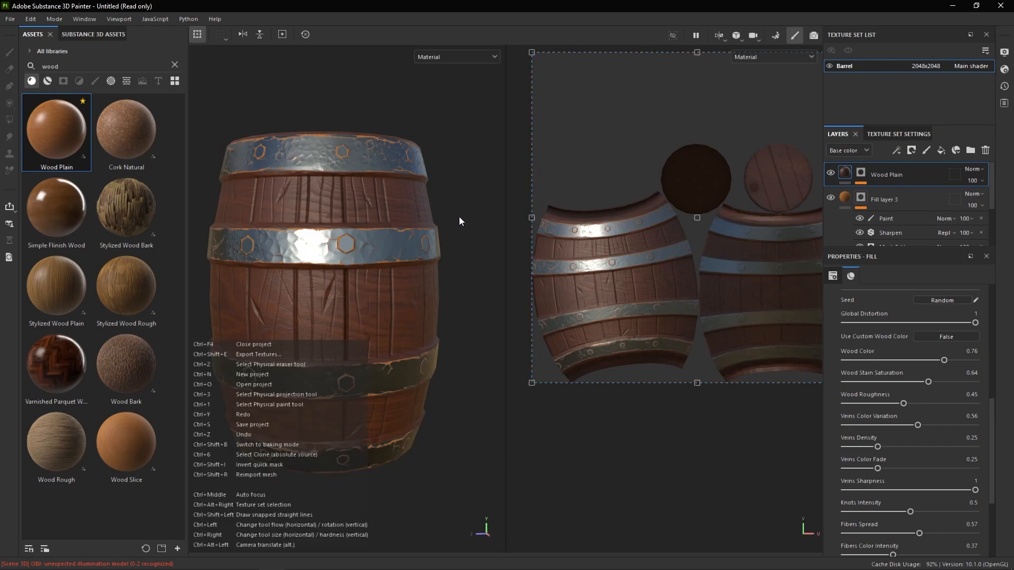
- Start saving the project and browse to the folder Documents/Substance Tutorial/Sub TUT/substance
key("ctrl+s")
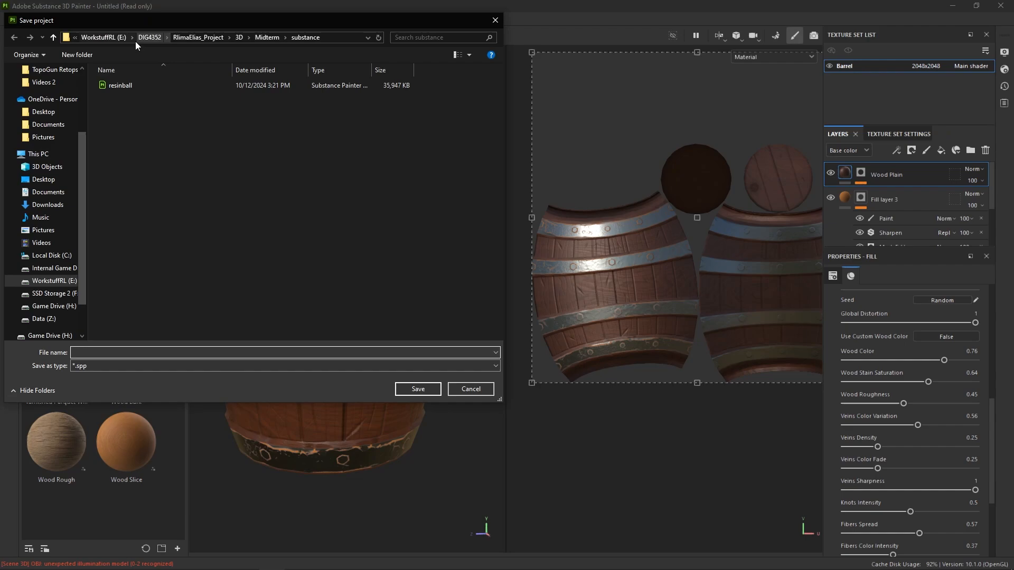
left_click(114, 38)
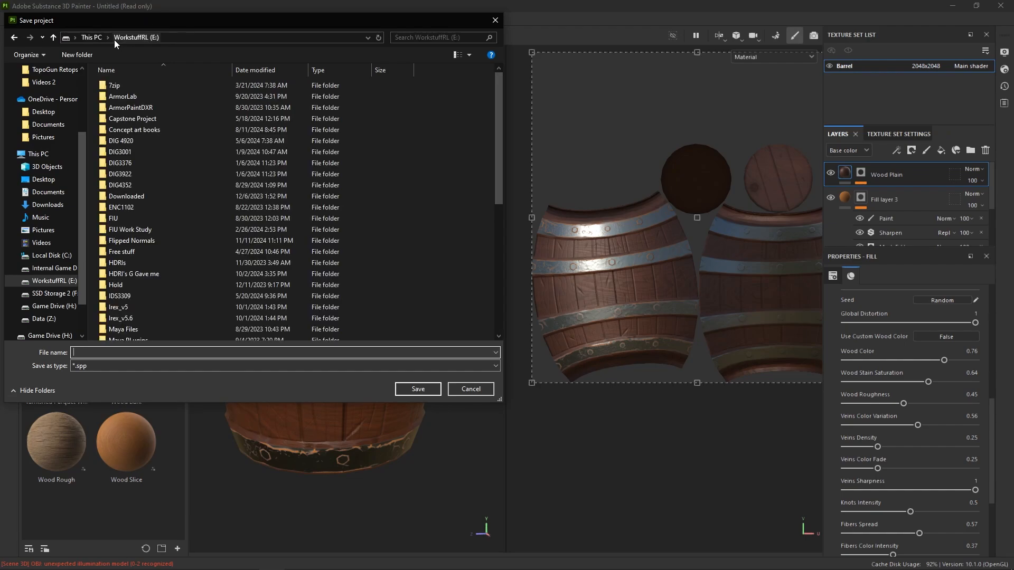
left_click(48, 192)
scroll(191, 221, "down", 10)
scroll(192, 225, "down", 20)
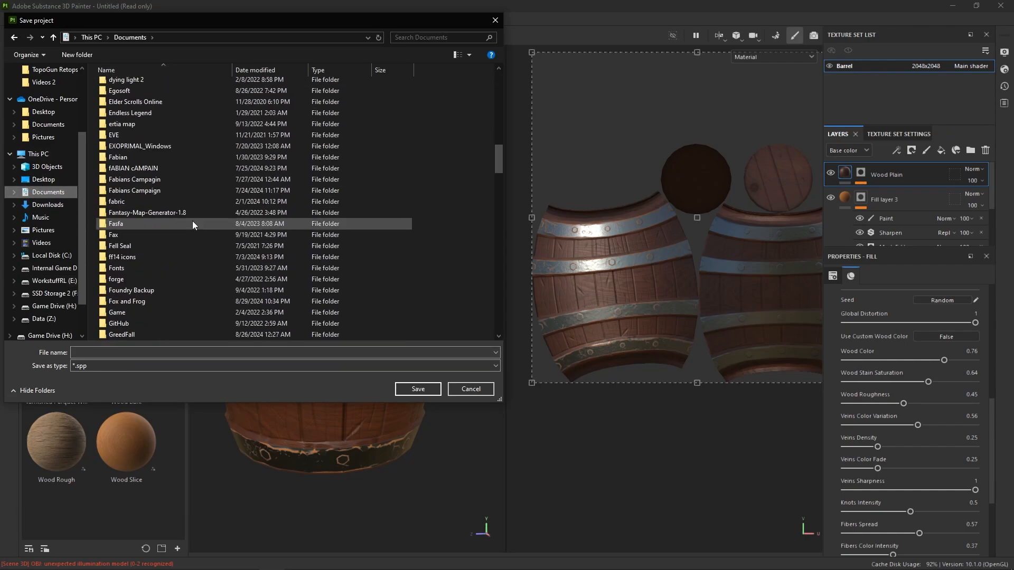
scroll(192, 221, "down", 5)
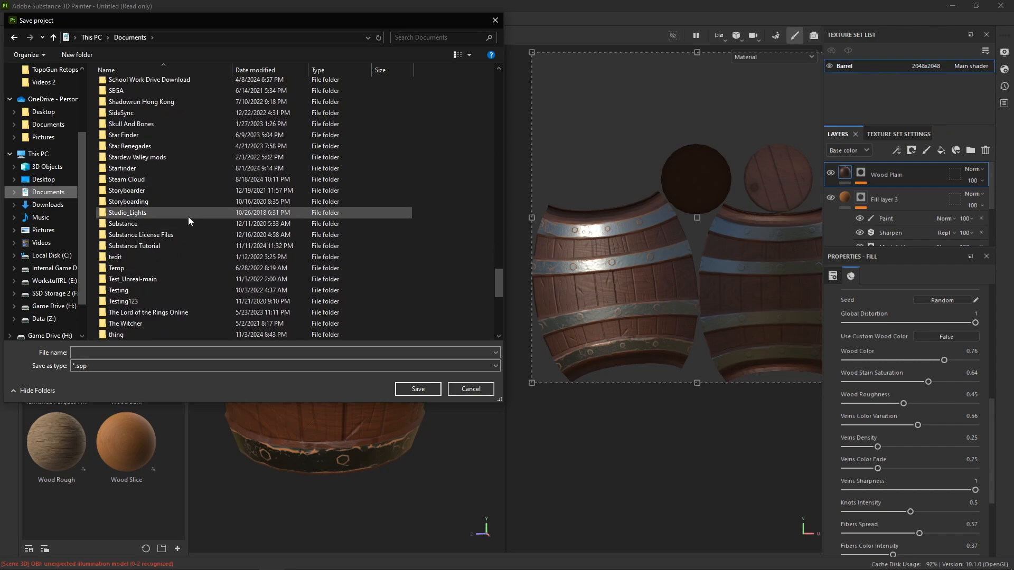
double_click(166, 249)
double_click(208, 88)
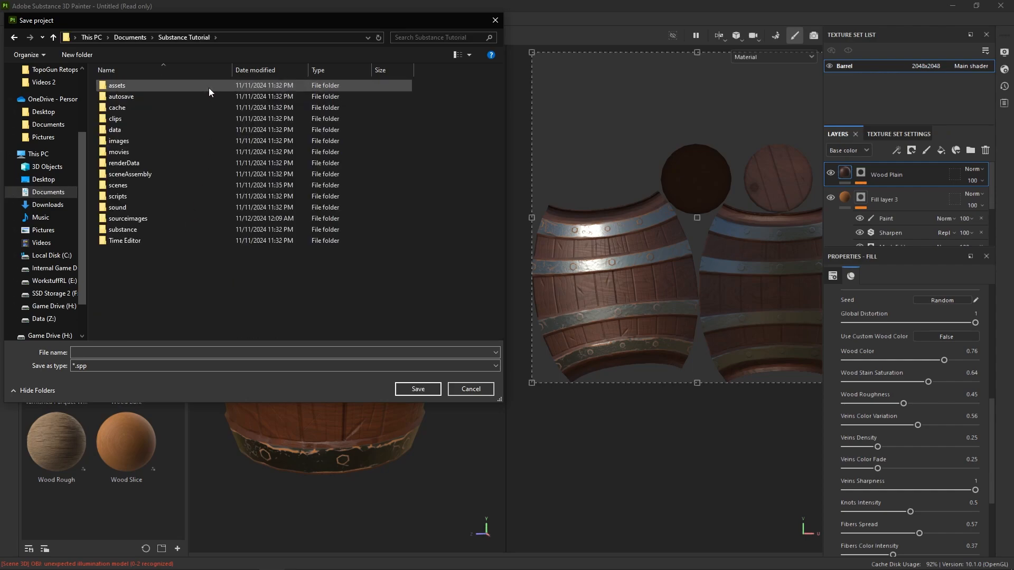
double_click(138, 229)
- Name the project file Barrel and save it in the substance folder
left_click(178, 351)
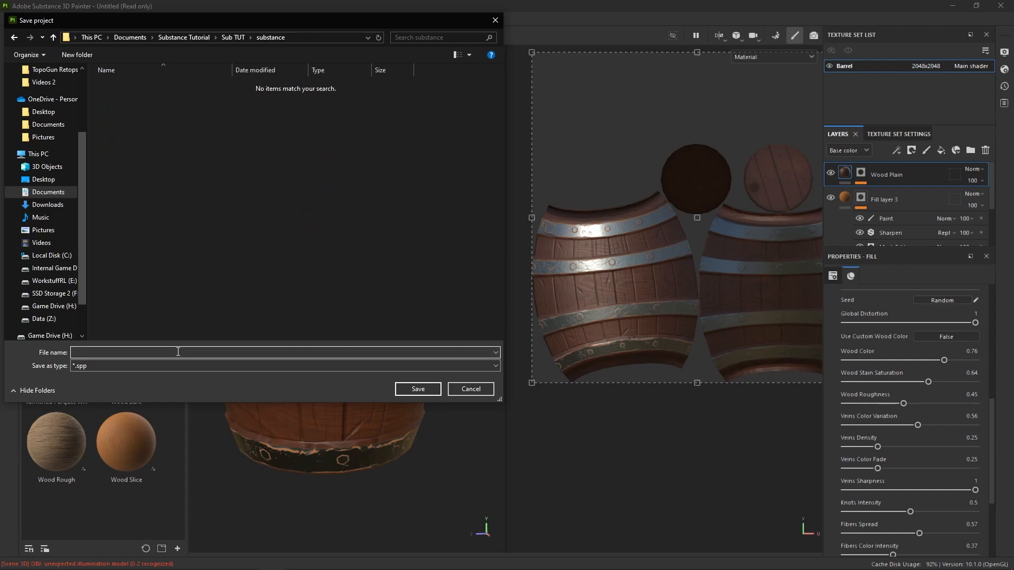
type("Barrel")
key("Return")
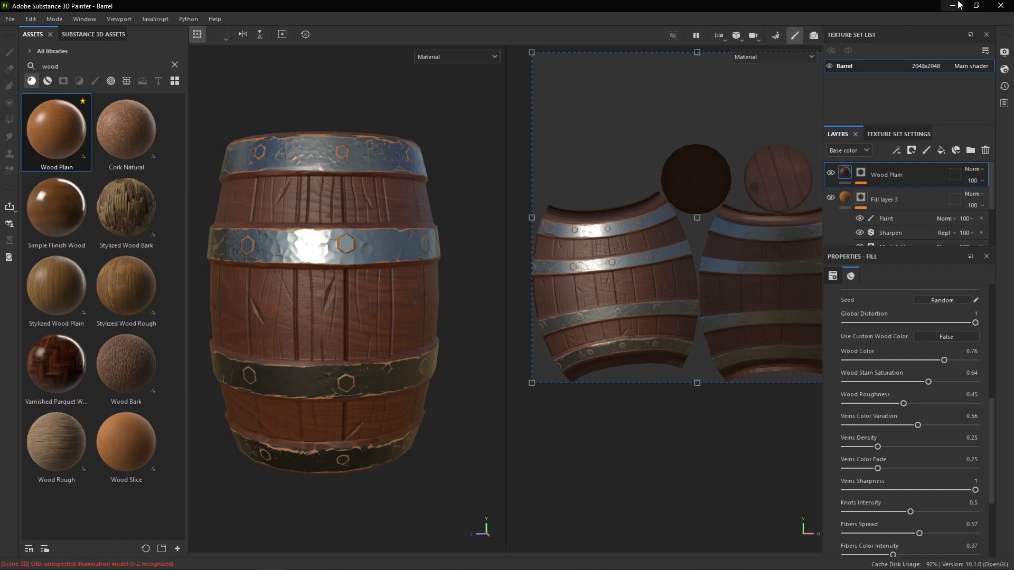
- Switch to Maya, delete the high-poly meshes Barrelt_2_HP:pCylinder65 and Barrelt_2_HP:Group12450, and select the remaining low-poly barrel
left_click(1000, 5)
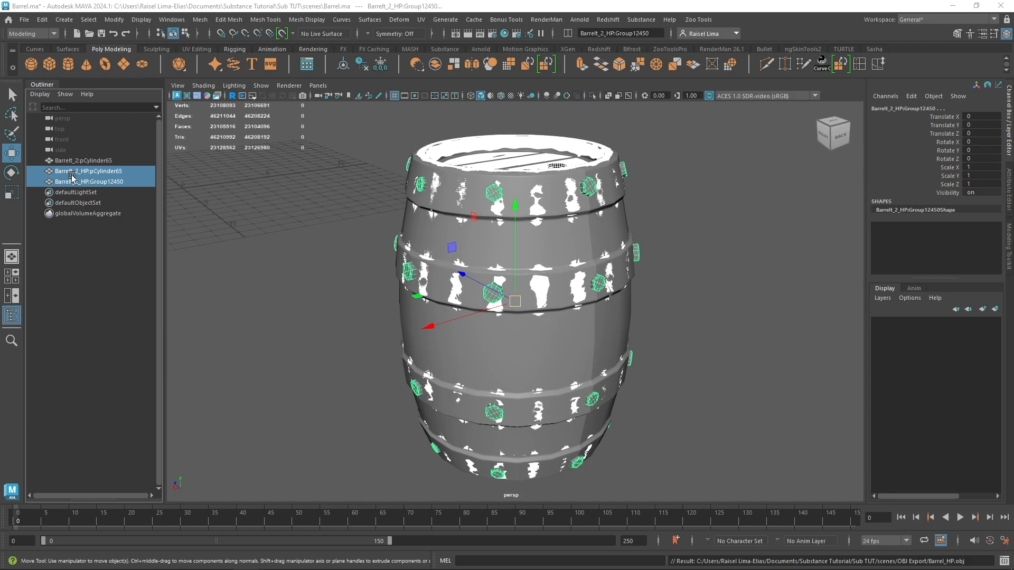
left_click(131, 172)
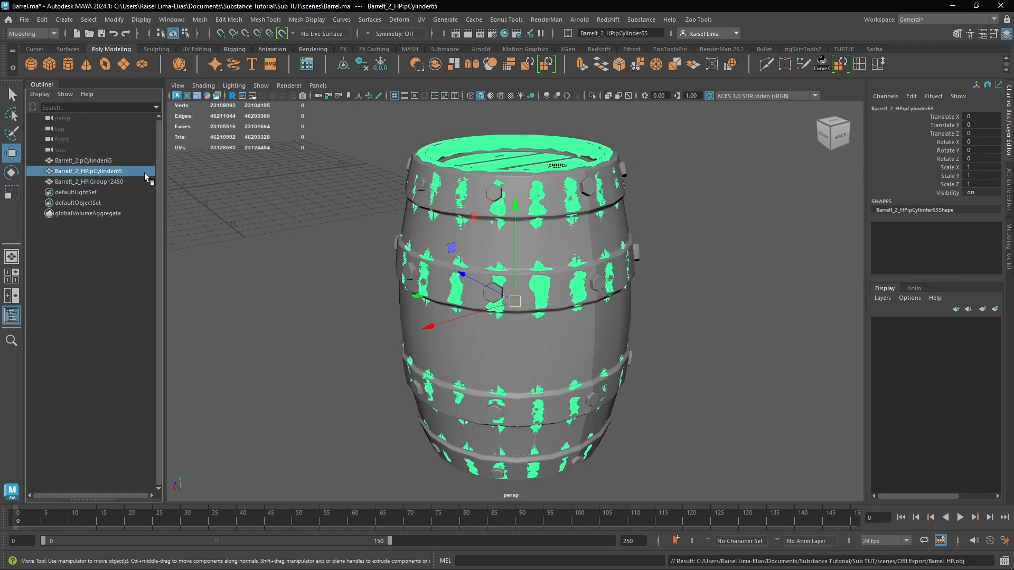
left_click(141, 182, "ctrl")
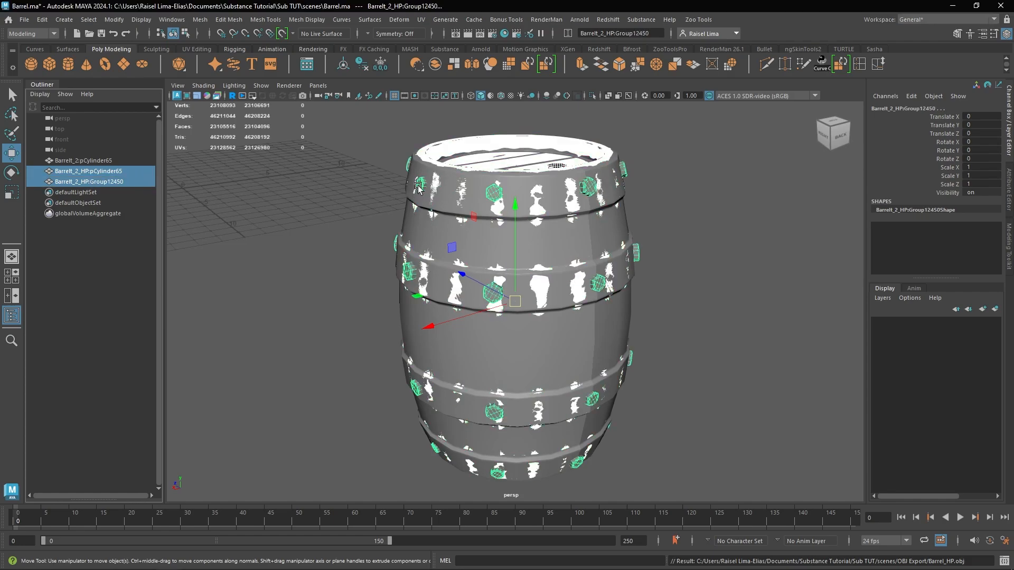
key("Delete")
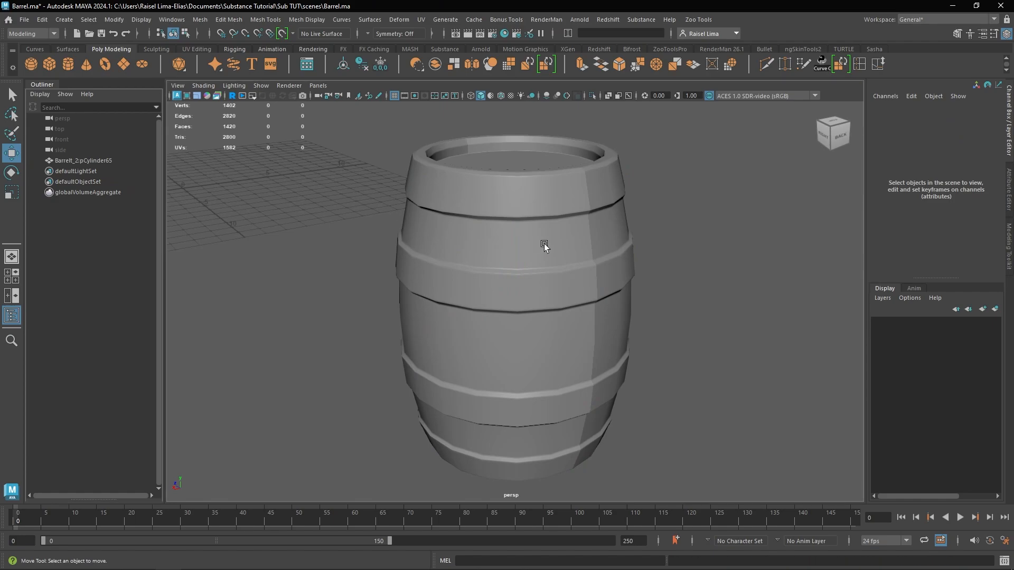
left_click(551, 244)
left_click_drag(553, 230, 579, 207, "alt")
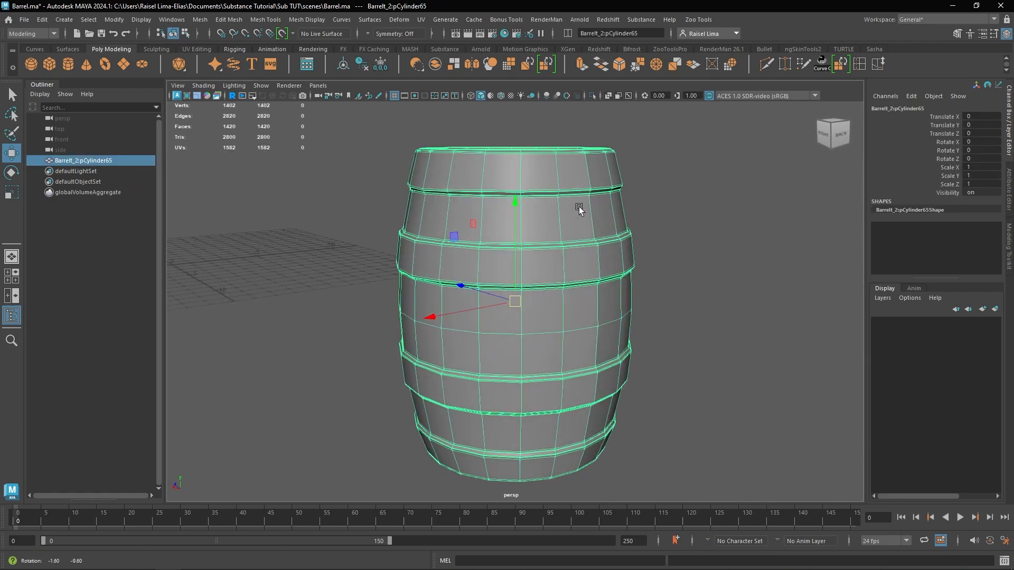
scroll(542, 200, "down", 4)
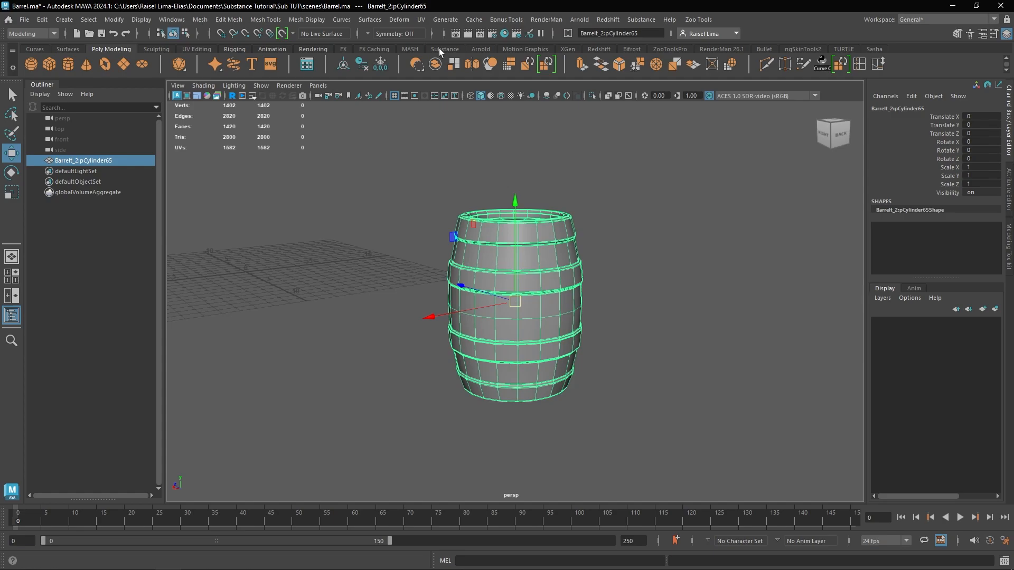
- Search the Plug-in Manager for "sub" and check whether the Substance plug-ins are loaded and set to auto load
left_click(175, 20)
mouse_move(236, 135)
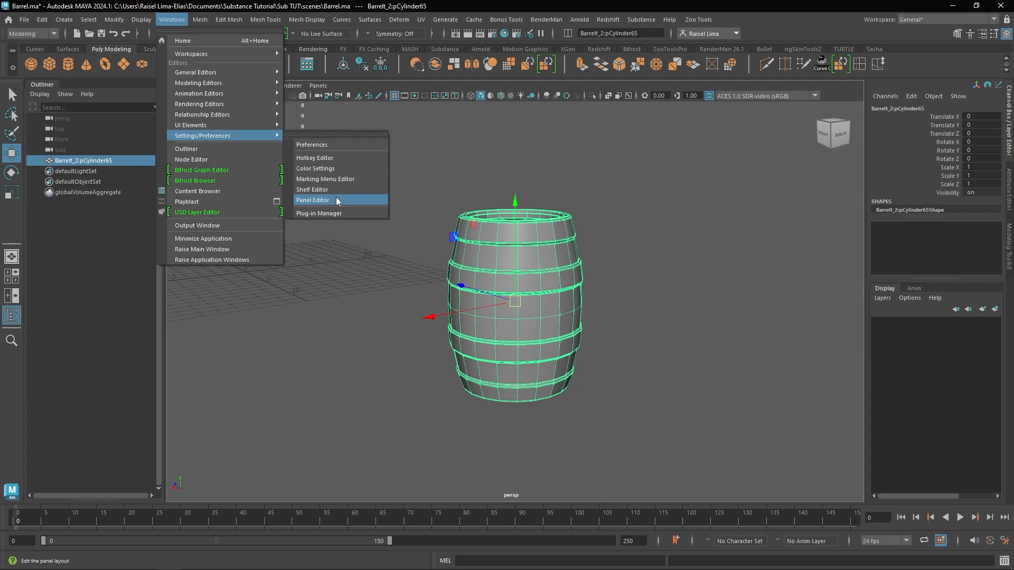
left_click(337, 211)
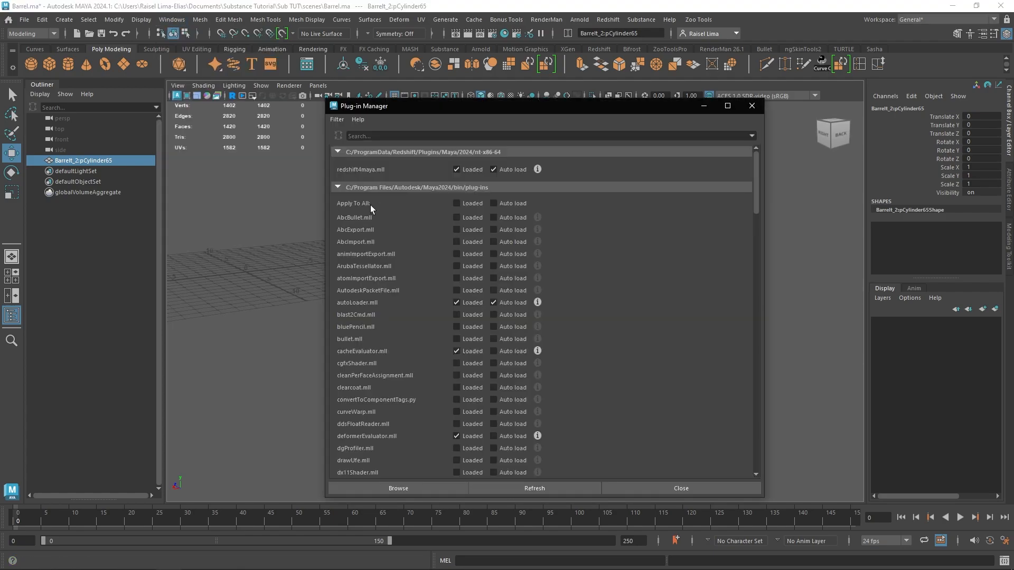
left_click(473, 140)
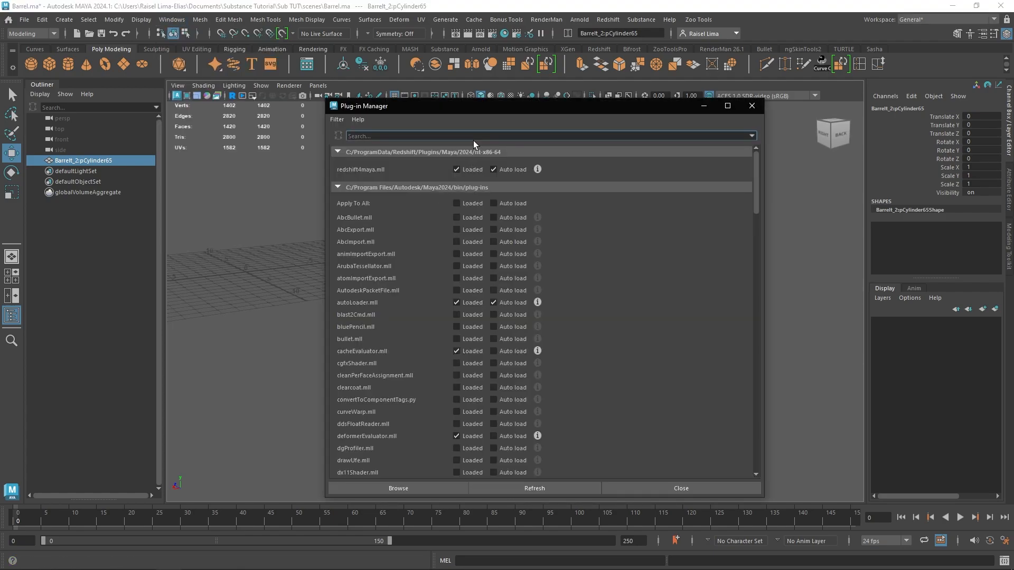
type("sub")
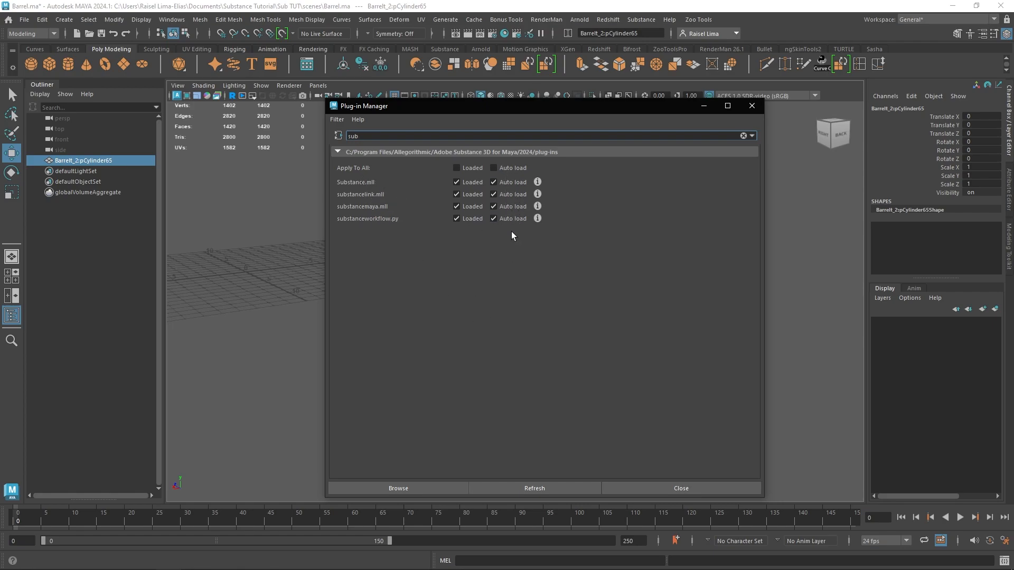
left_click(687, 491)
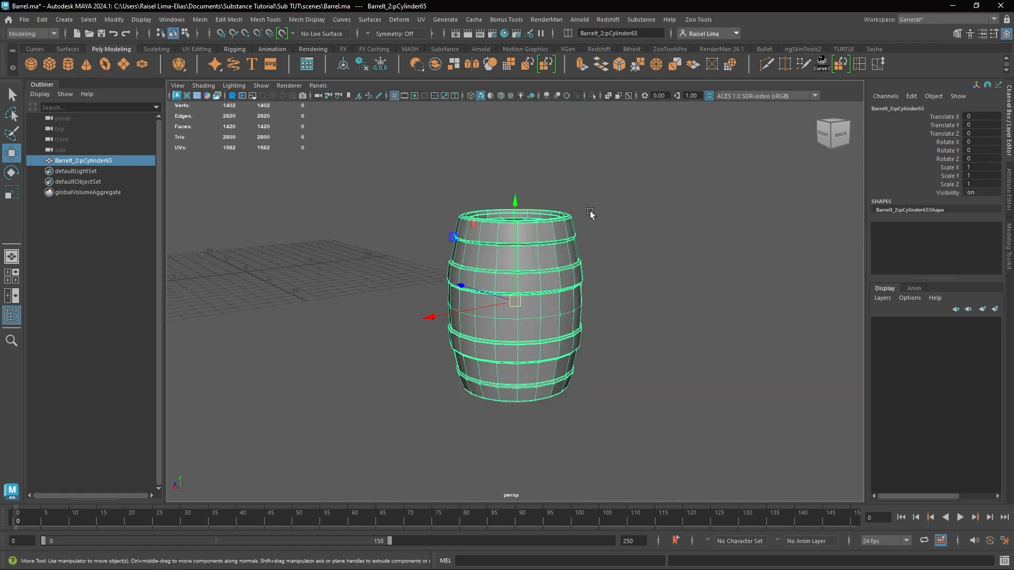
- Start the Substance Apply Workflow to Image Maps command and choose Redshift as the workflow
left_click(445, 49)
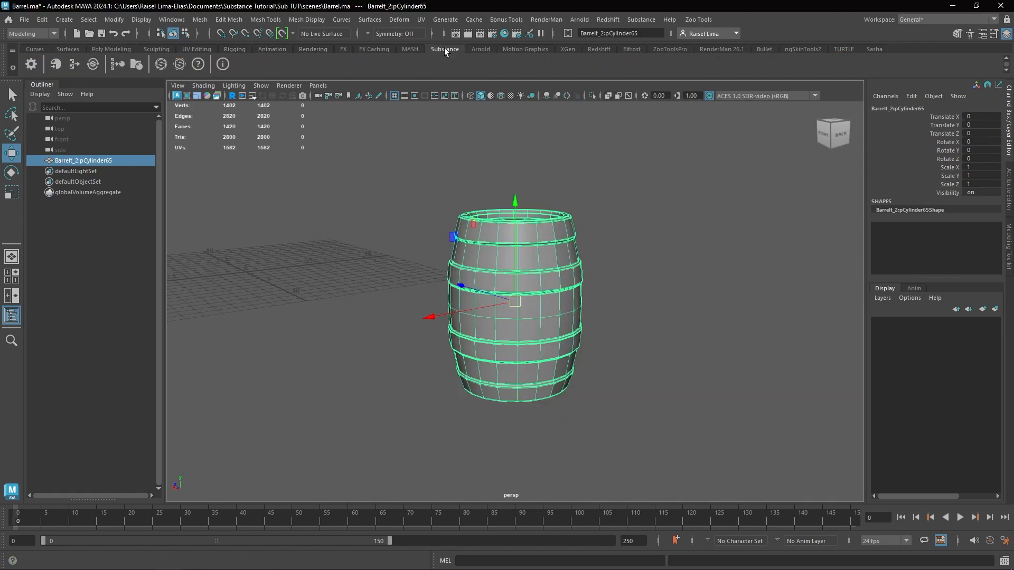
left_click(121, 64)
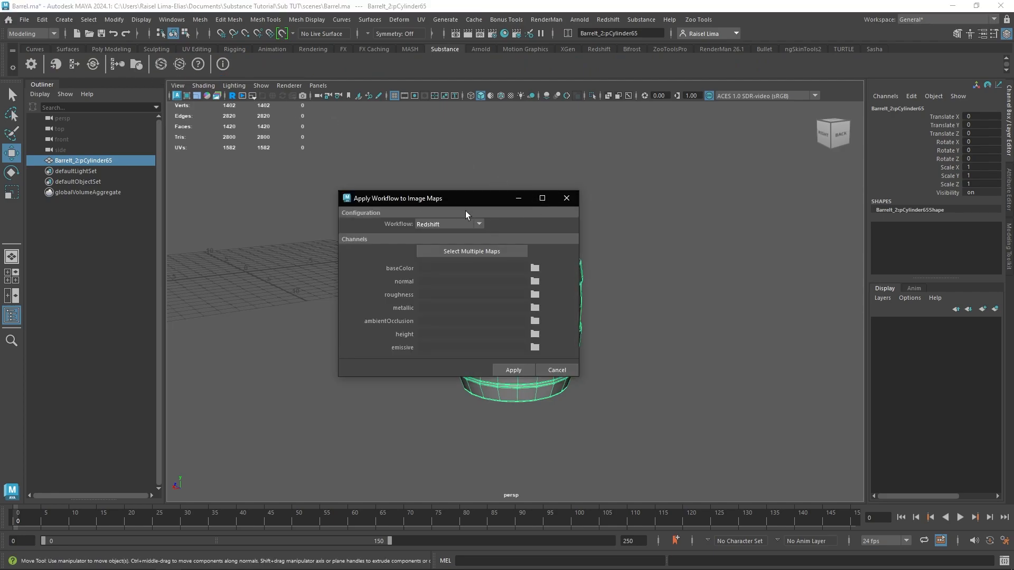
left_click(436, 223)
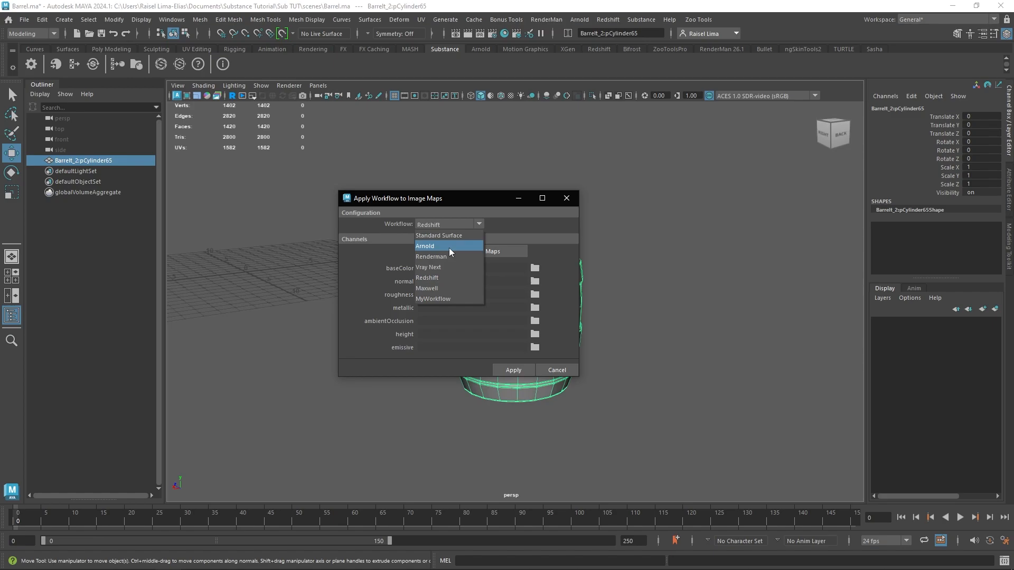
left_click(461, 277)
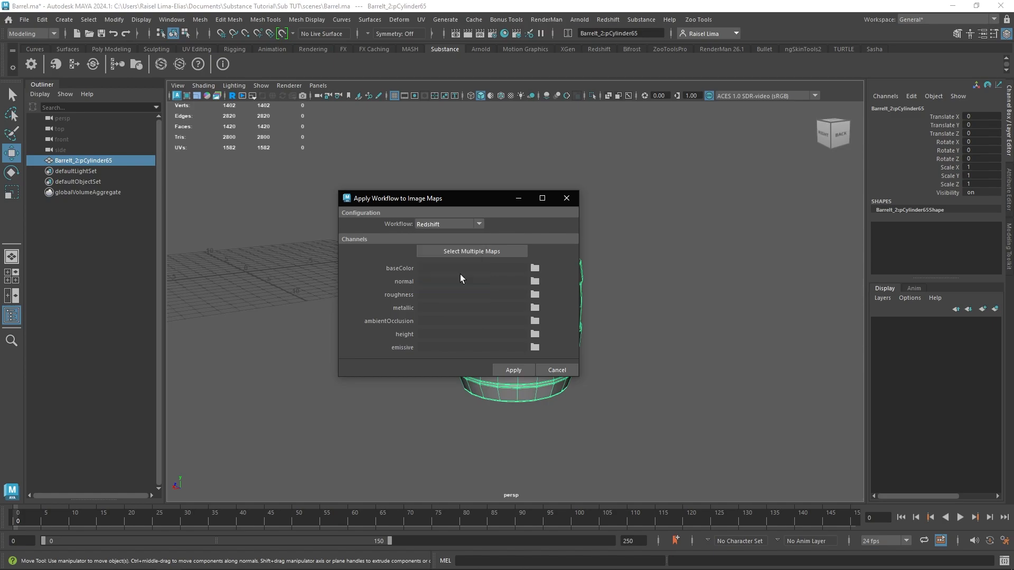
- Start selecting multiple maps and browse to the Barrel folder in the project's sourceimages
left_click(479, 251)
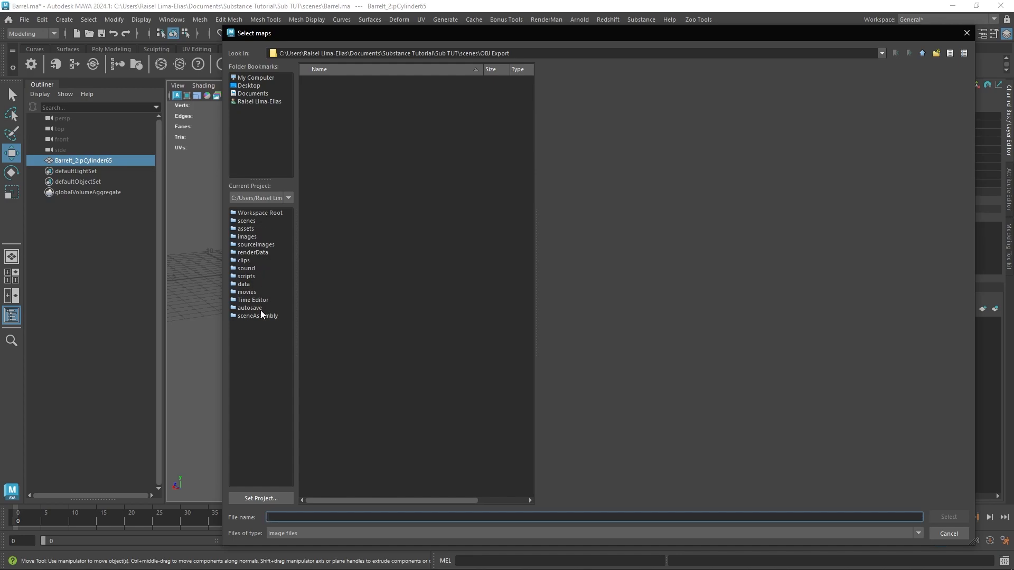
left_click(252, 245)
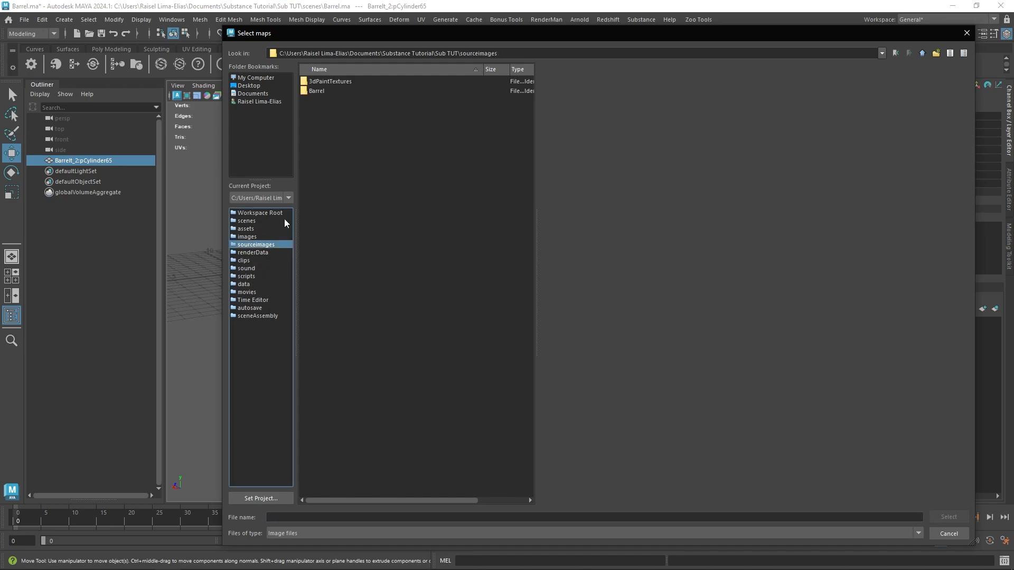
double_click(321, 91)
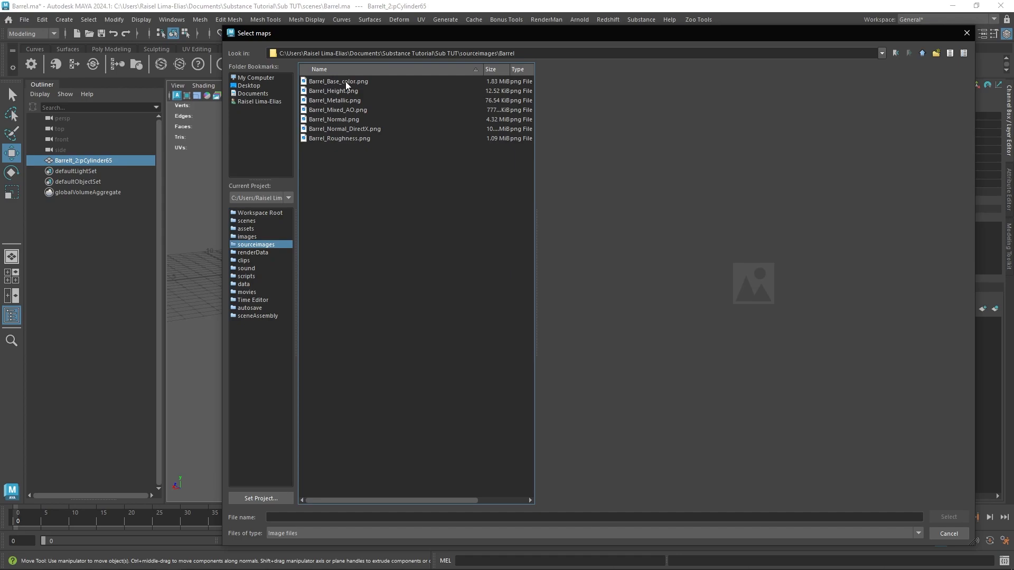
left_click(345, 81)
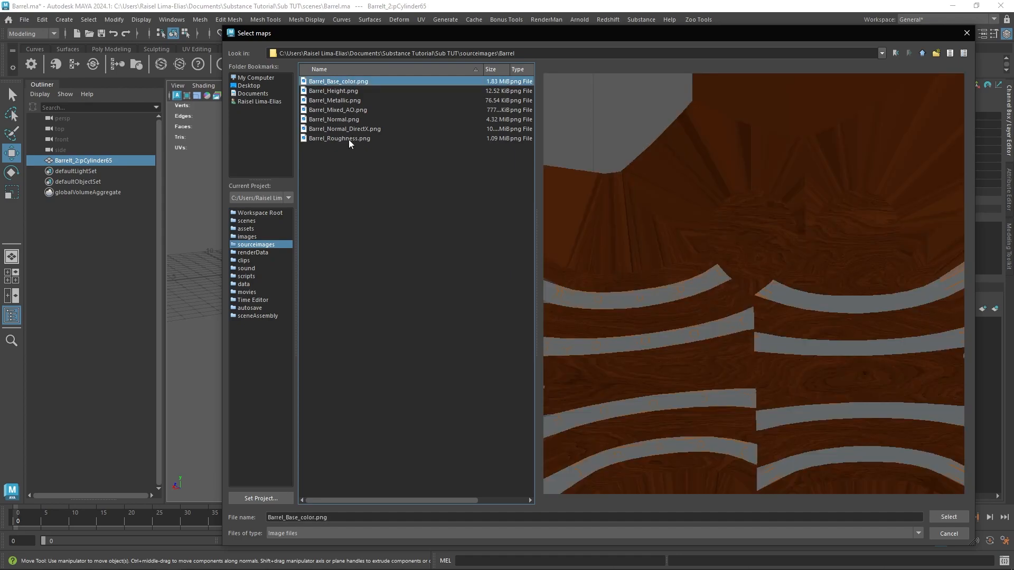
left_click(348, 138, "shift")
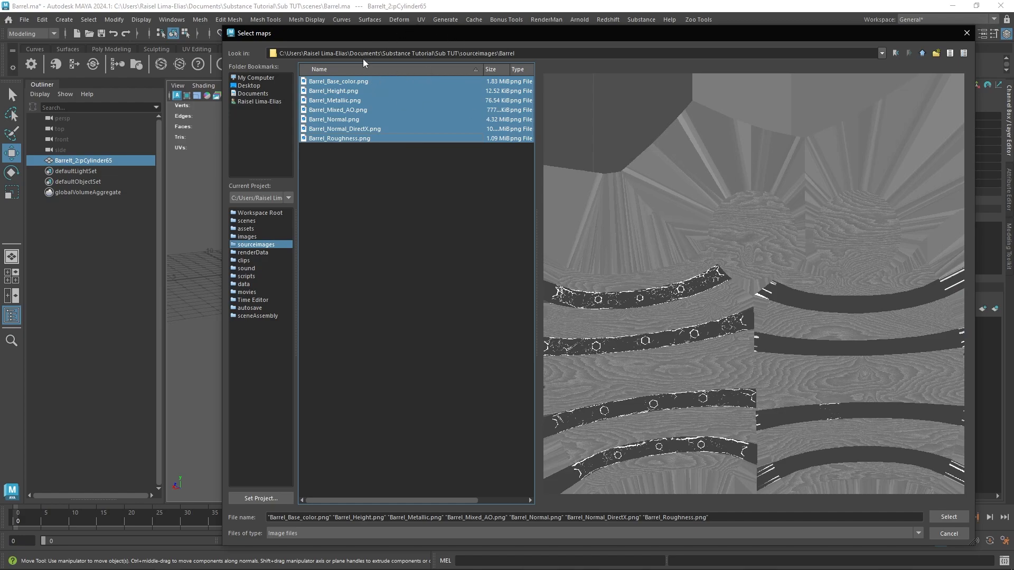
left_click(351, 119, "ctrl")
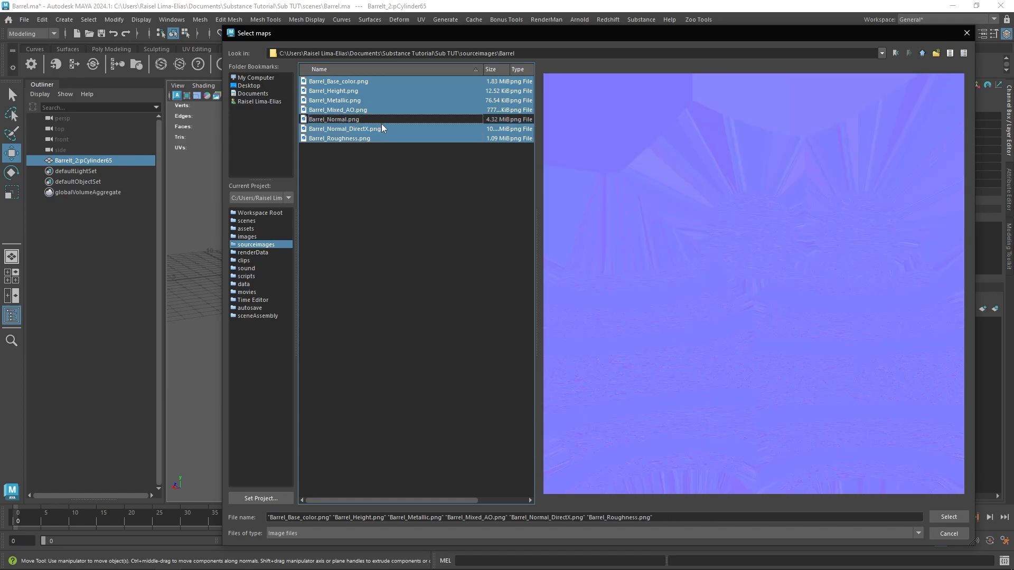
left_click(378, 131)
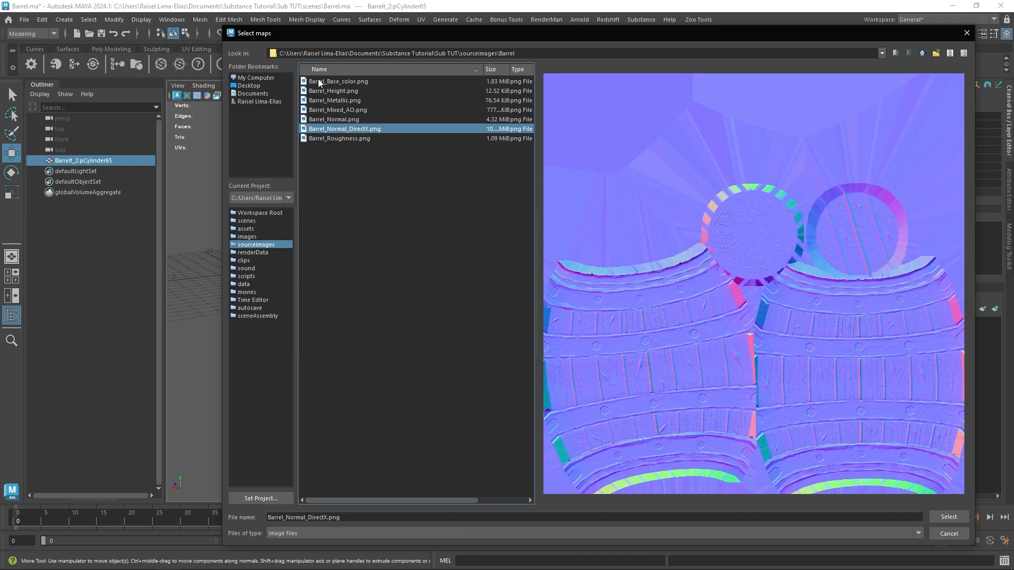
- Load all the Barrel maps except Barrel_Normal.png into the workflow's channels, using Barrel_Normal_DirectX.png as the normal map
left_click(345, 82)
left_click(359, 139, "shift")
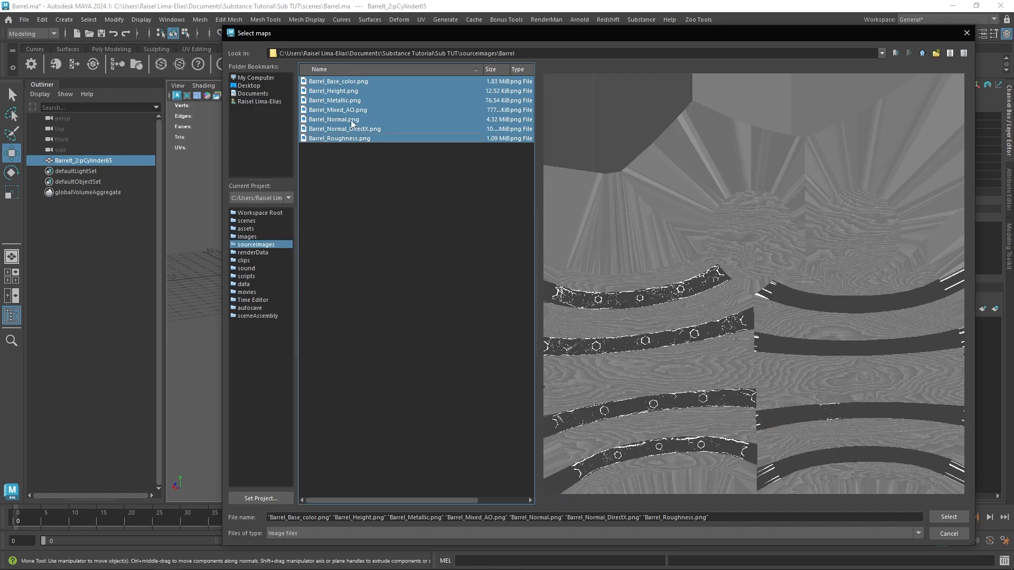
left_click(351, 119, "ctrl")
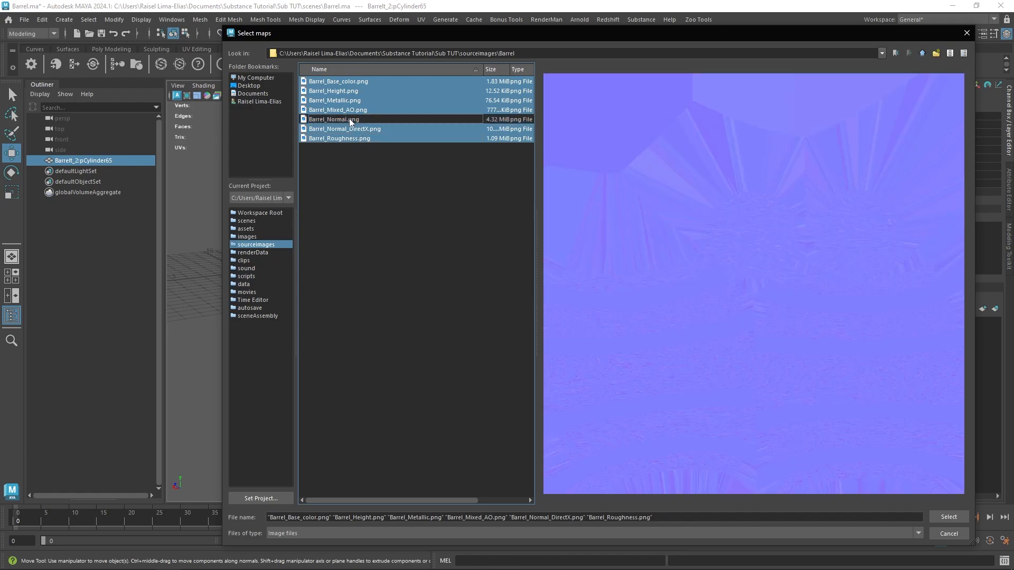
left_click(958, 518)
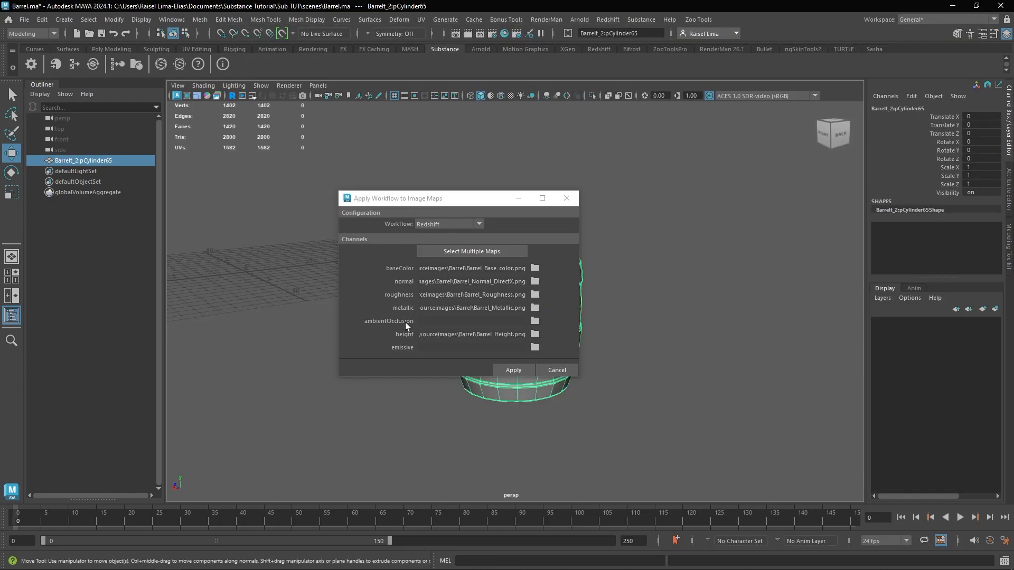
- Set the ambientOcclusion channel to Barrel_Mixed_AO.png and apply the Redshift workflow
left_click(533, 321)
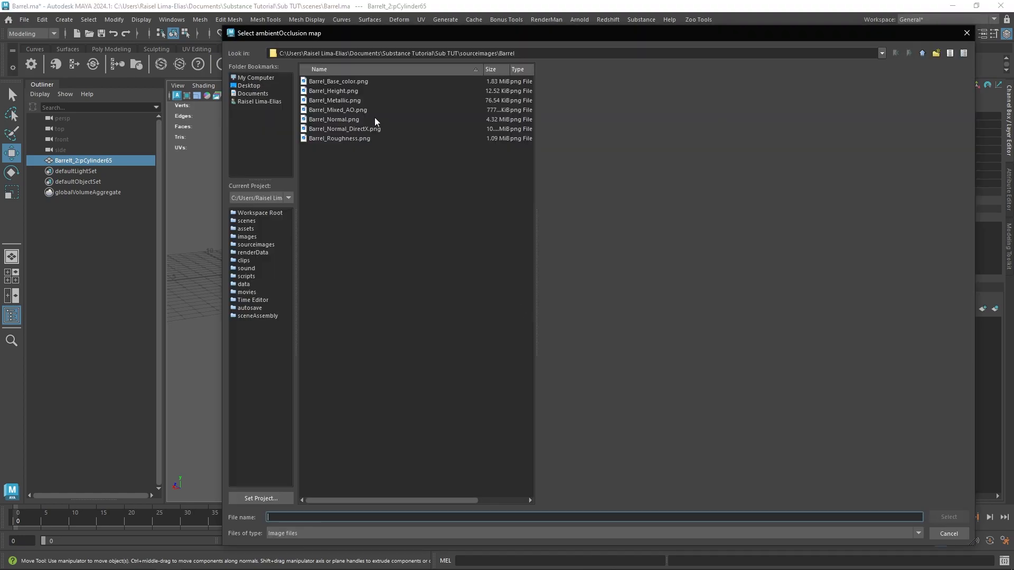
left_click(339, 110)
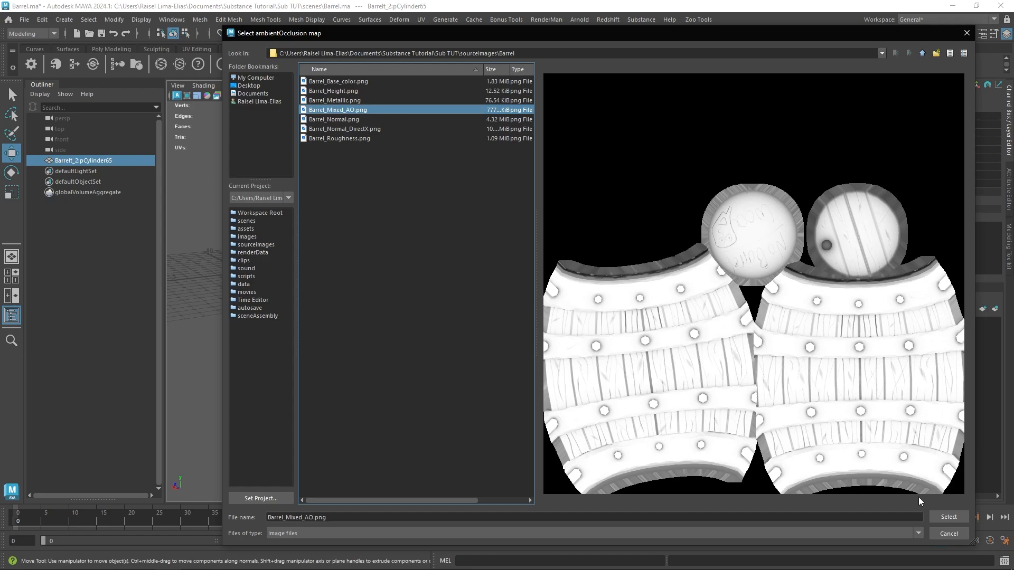
left_click(945, 517)
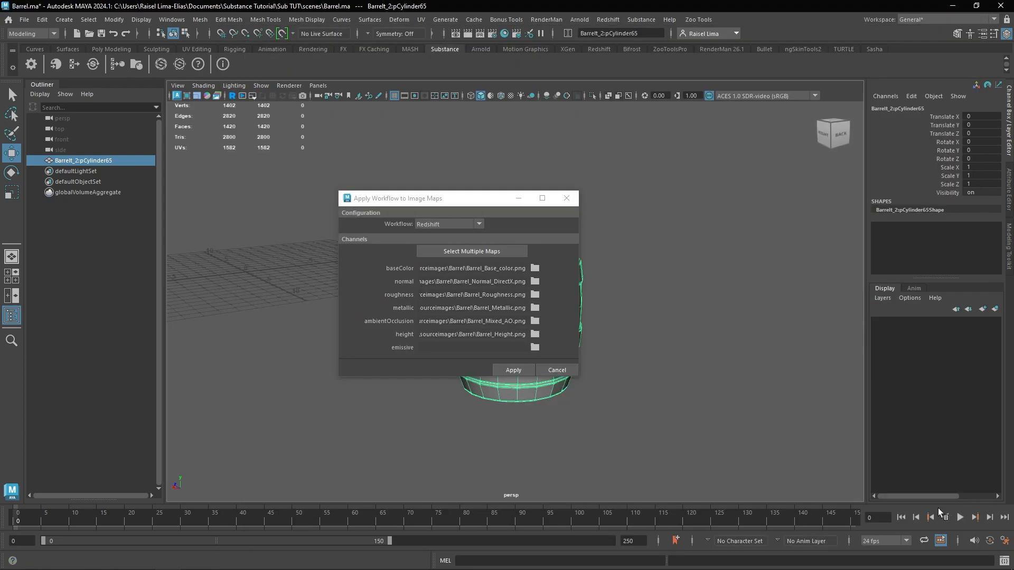
left_click(525, 370)
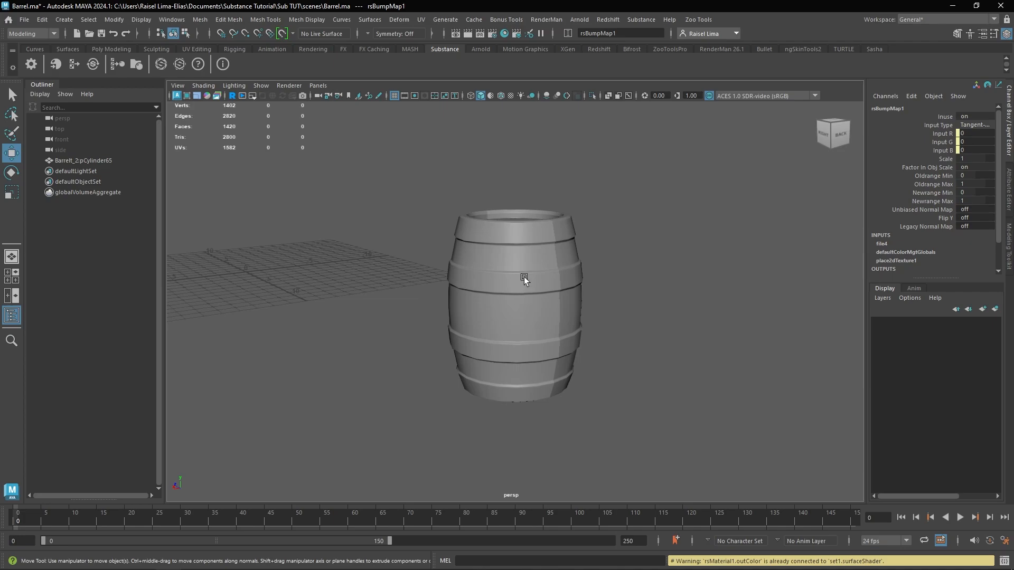
- Assign the existing material rsMaterial1 to the barrel and display its textures in the viewport with nothing selected
left_click(523, 244)
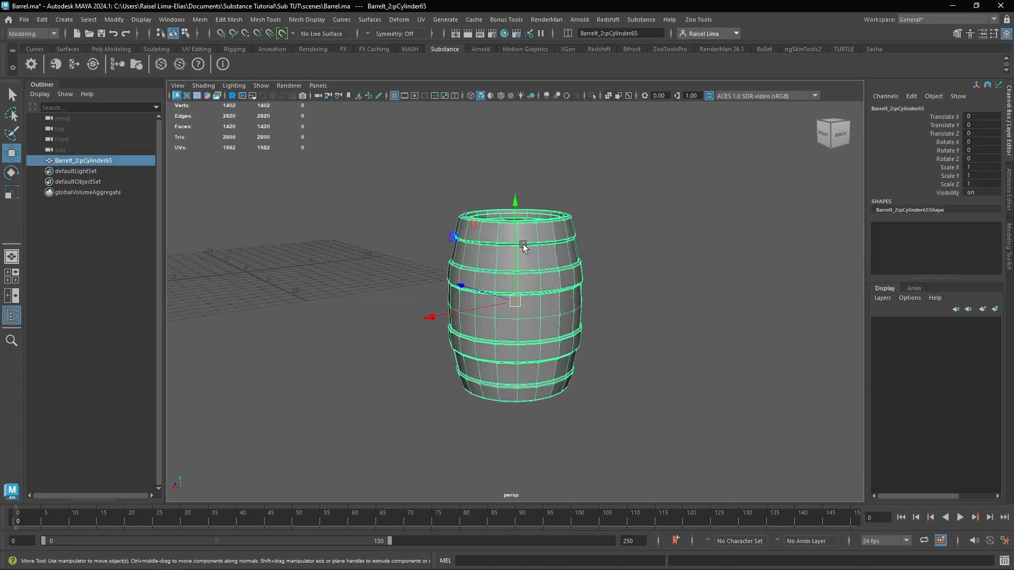
right_click(523, 244)
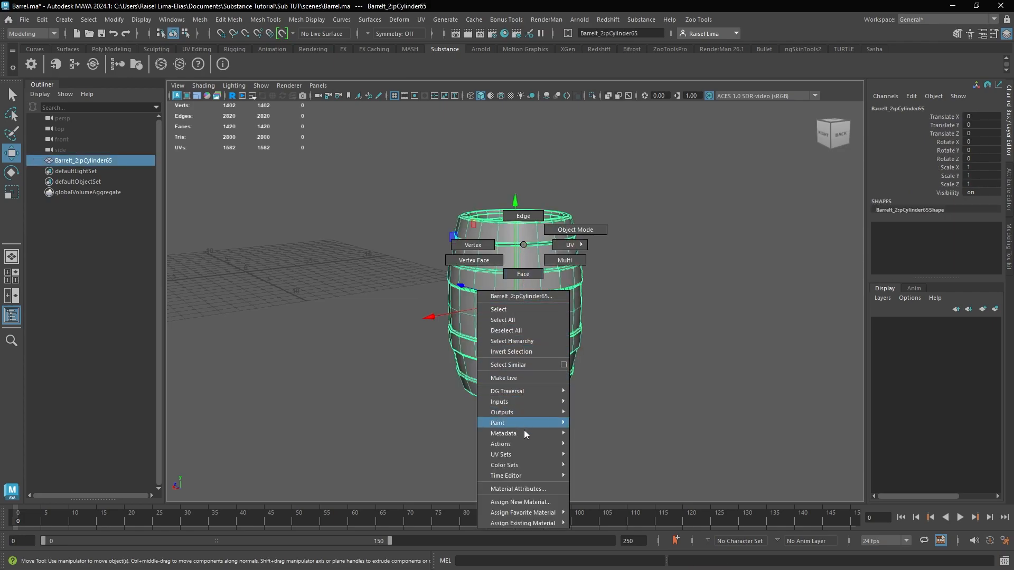
mouse_move(553, 522)
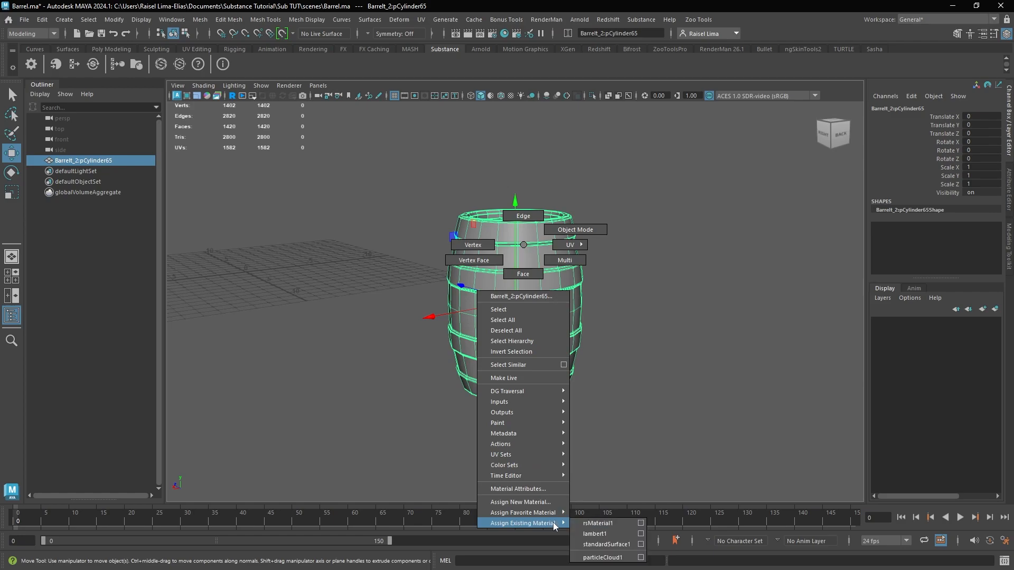
left_click(597, 523)
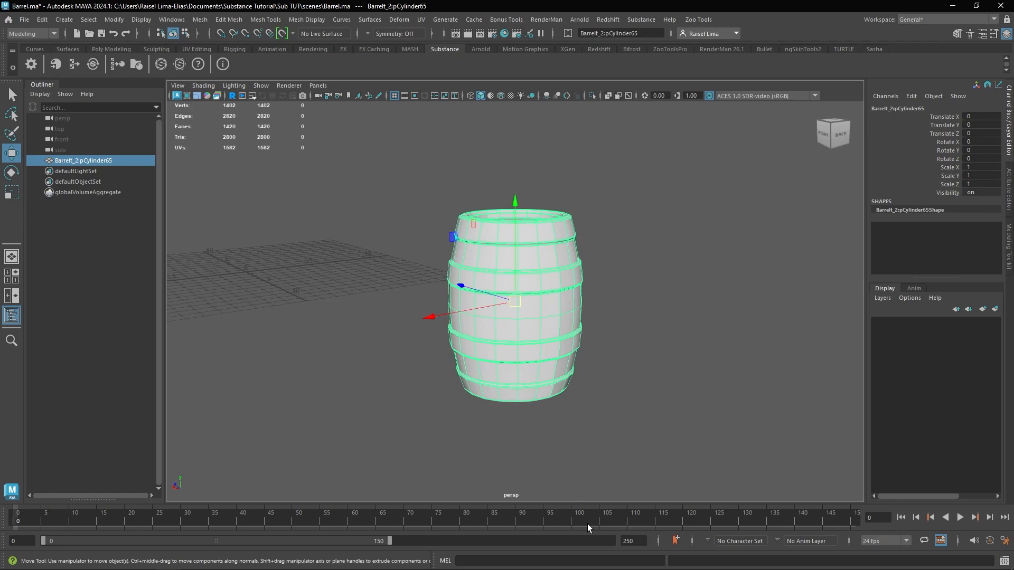
left_click(512, 97)
left_click(651, 226)
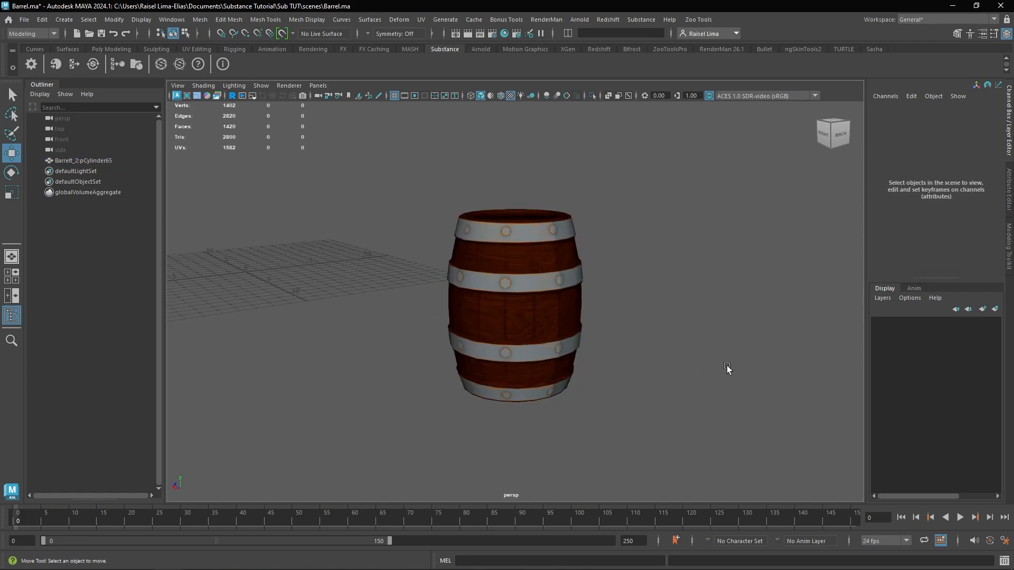
- Add a Redshift dome light to the scene
left_click(600, 49)
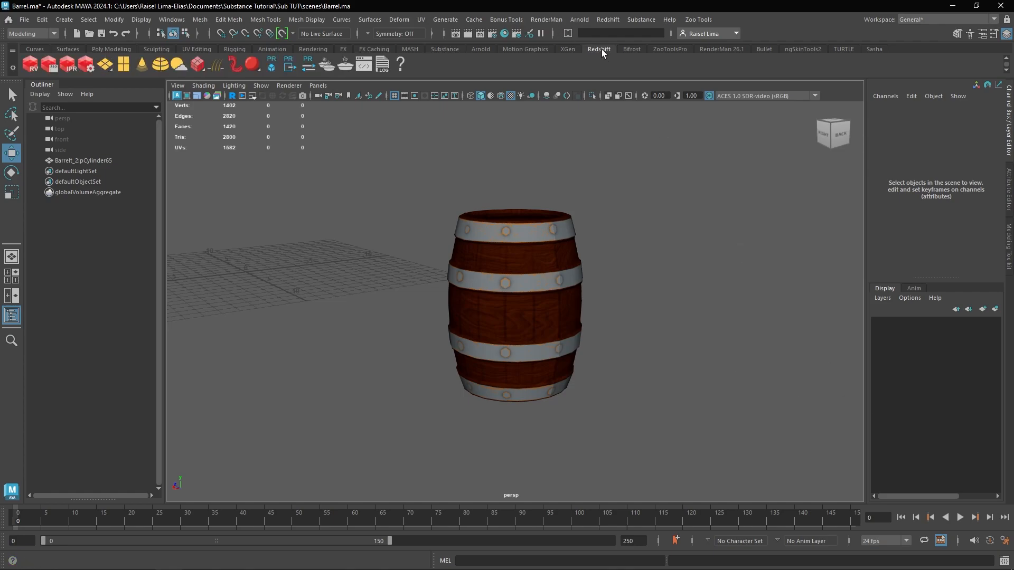
left_click(160, 64)
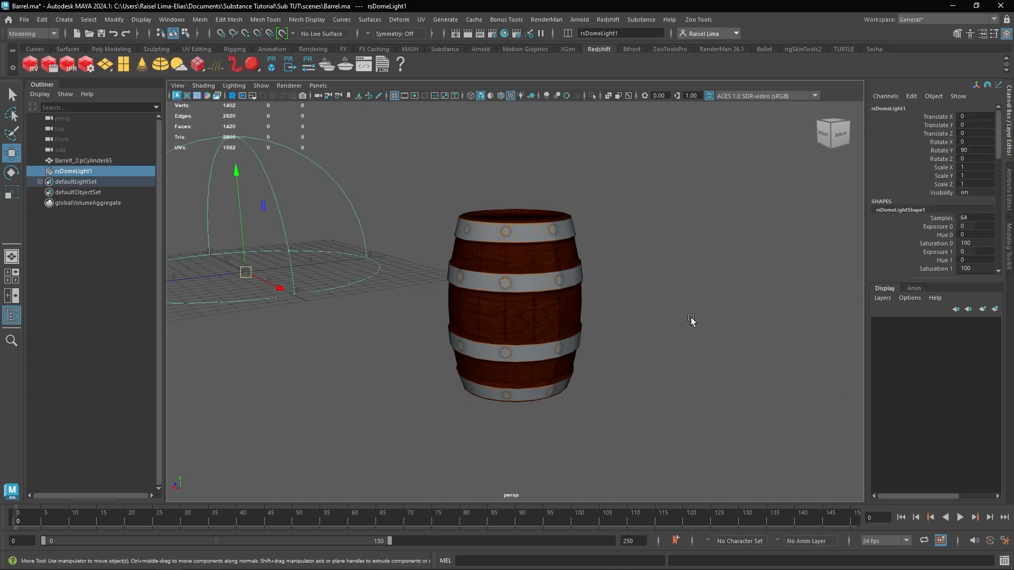